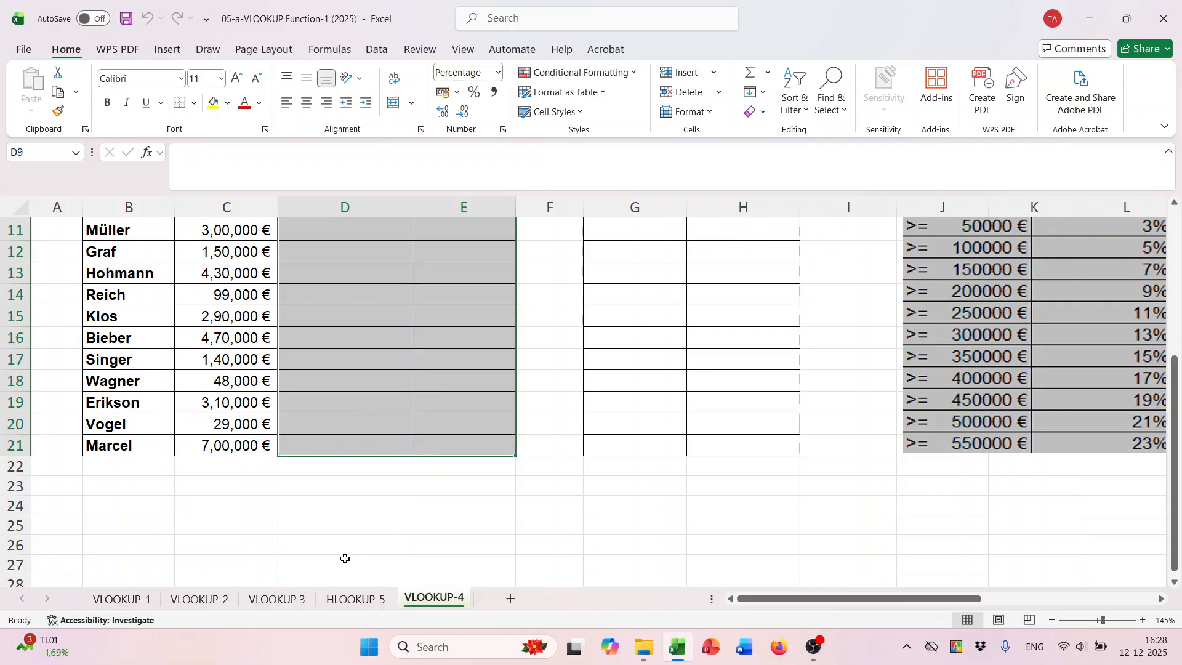
# - Open the VLOOKUP-1 sheet and bring the bonus table and the Criteria 1 table into view
pyautogui.click(122, 599)
pyautogui.scroll(-2, 677, 458)
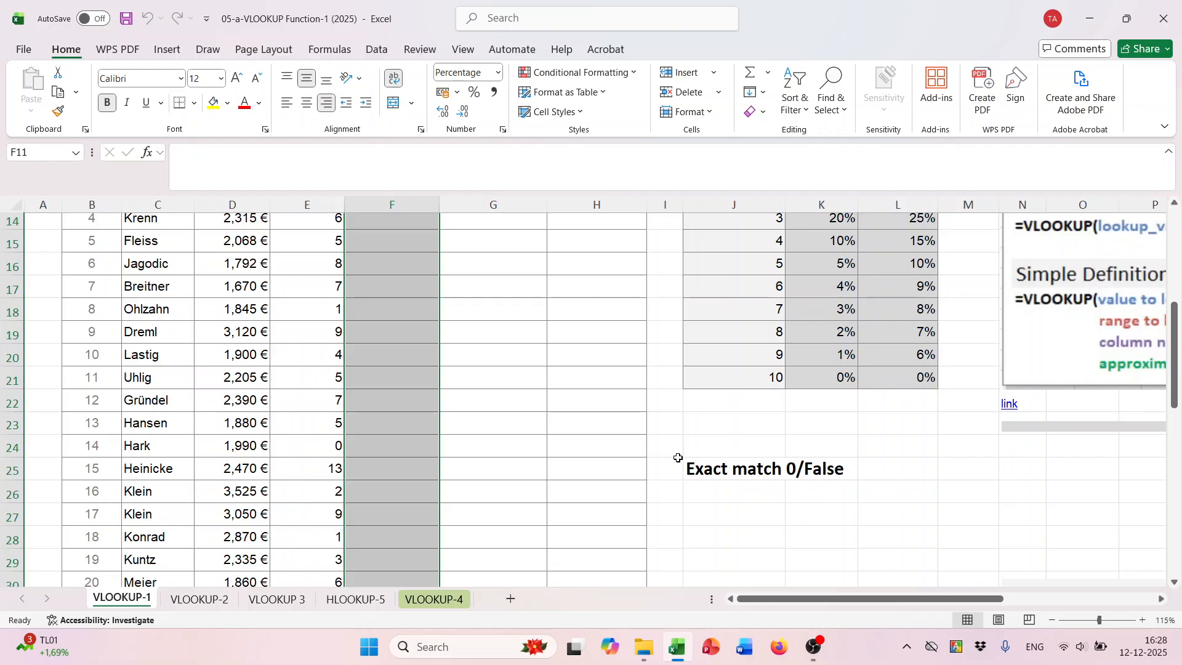
pyautogui.scroll(2, 677, 460)
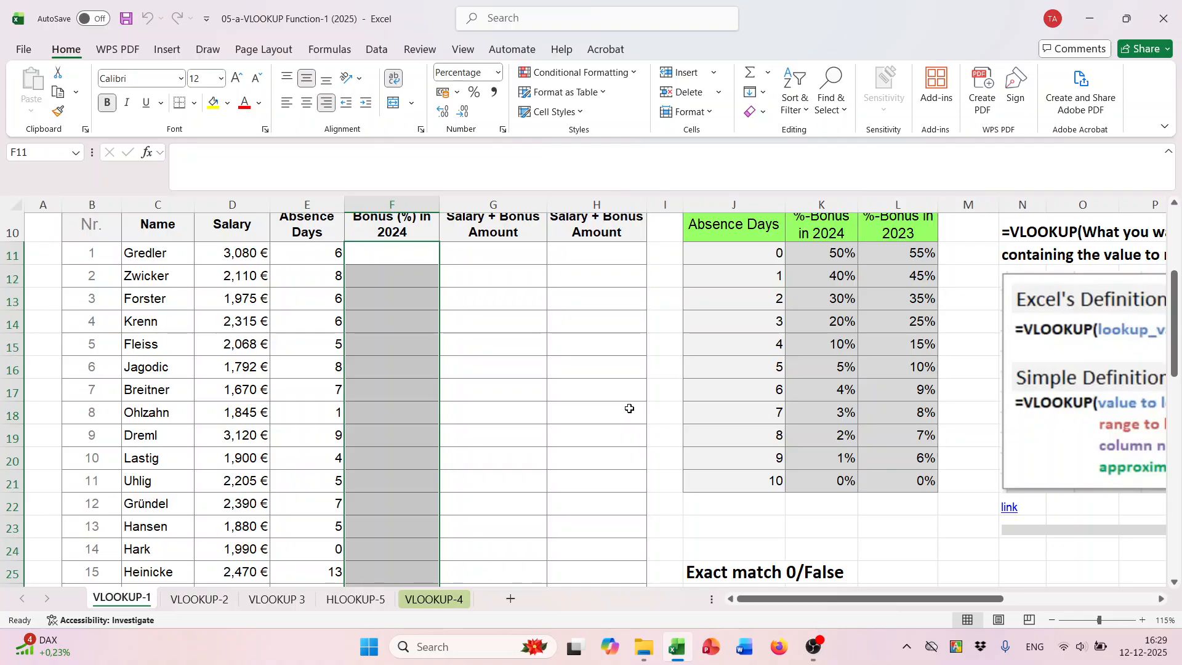
pyautogui.scroll(2, 615, 406)
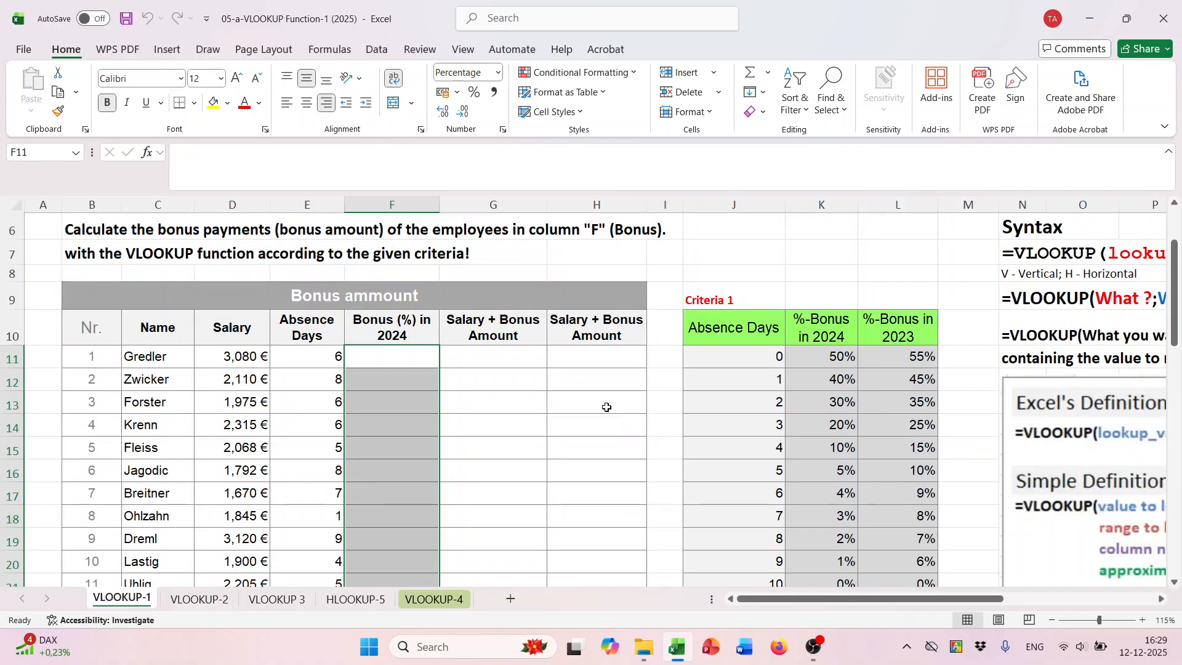
pyautogui.scroll(-1, 536, 396)
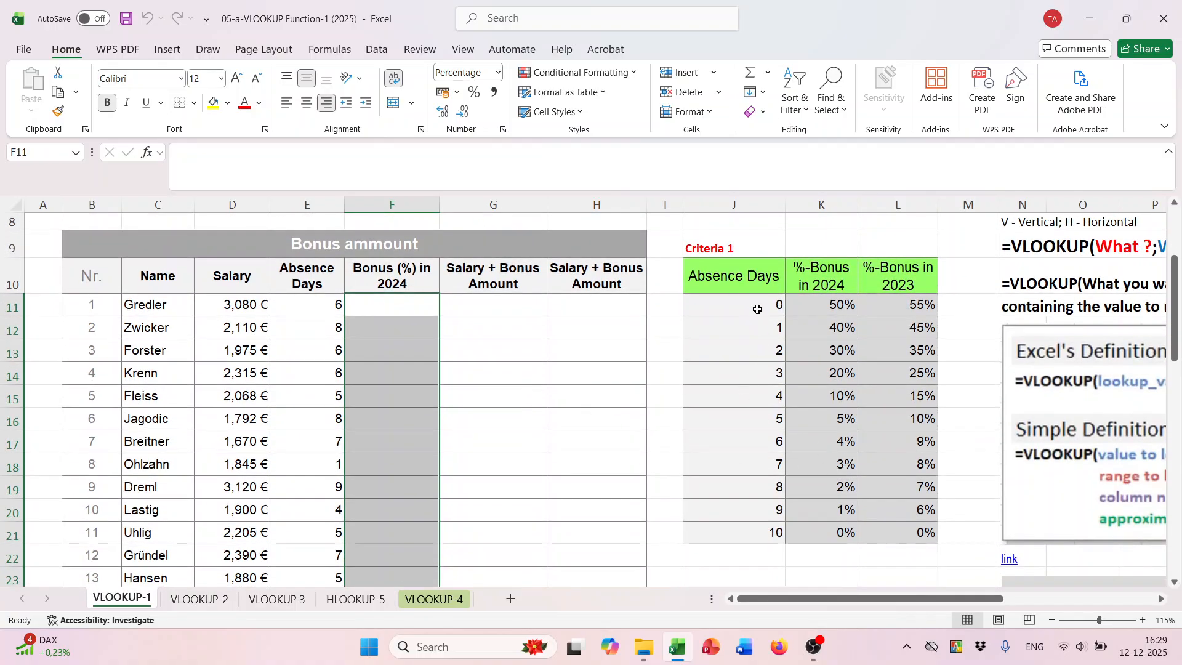
# - Examine how the absence days in the Criteria 1 table relate to the 2024 bonus percentages
pyautogui.moveTo(757, 308); pyautogui.dragTo(746, 529)
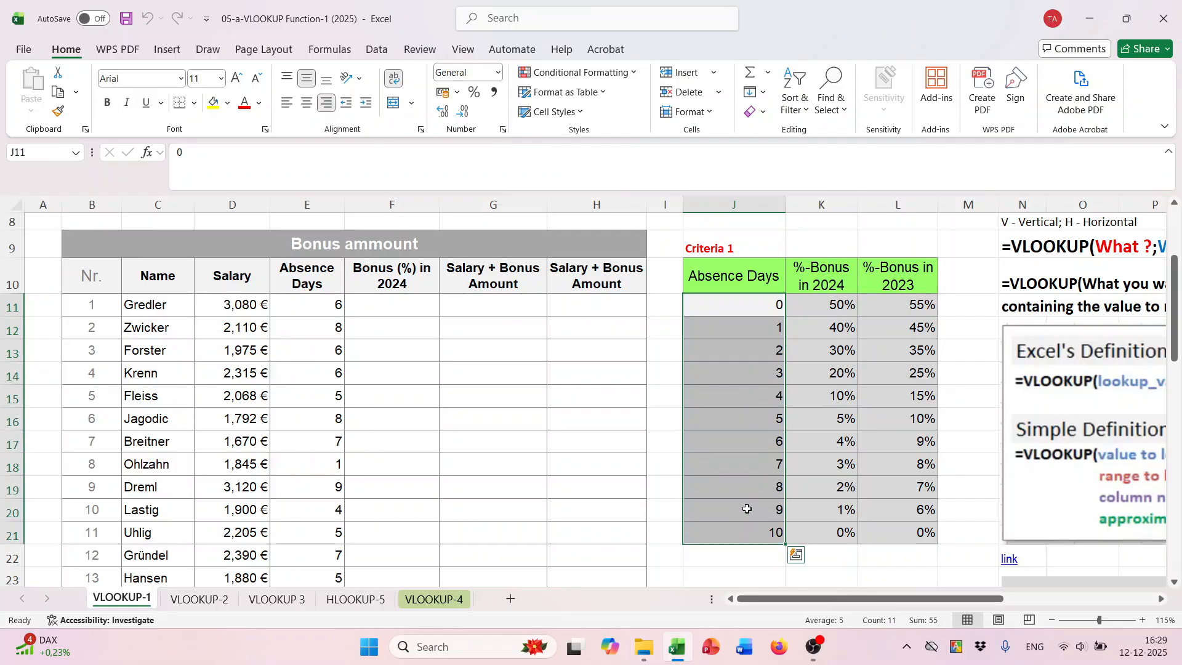
pyautogui.click(749, 301)
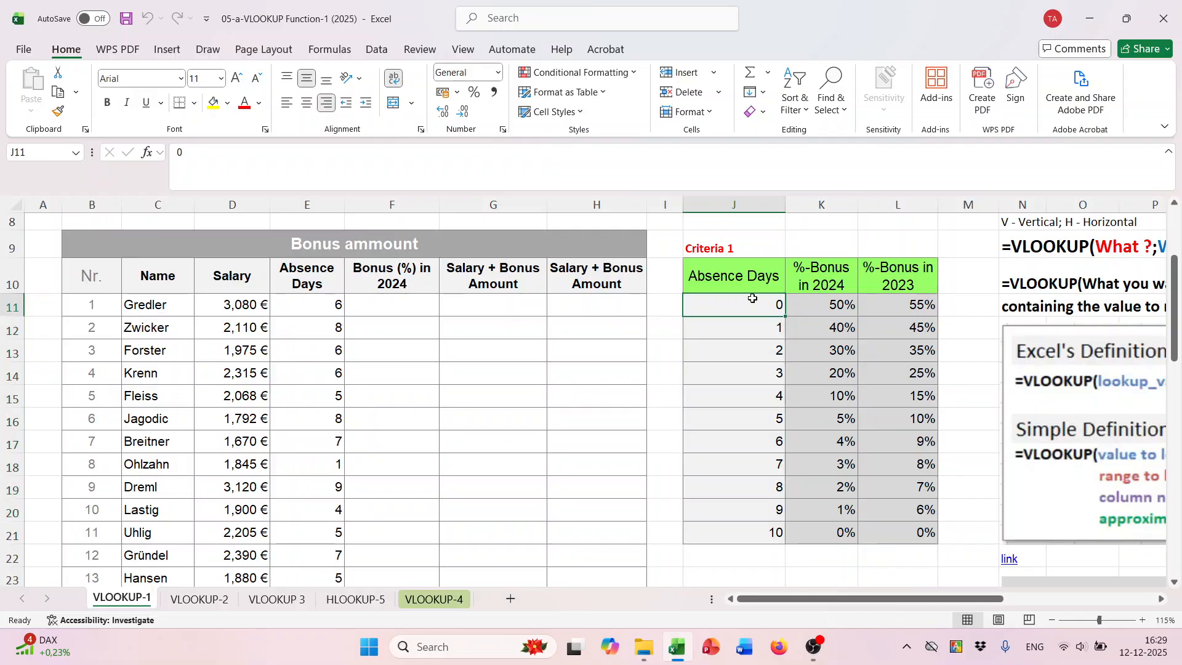
pyautogui.click(823, 306)
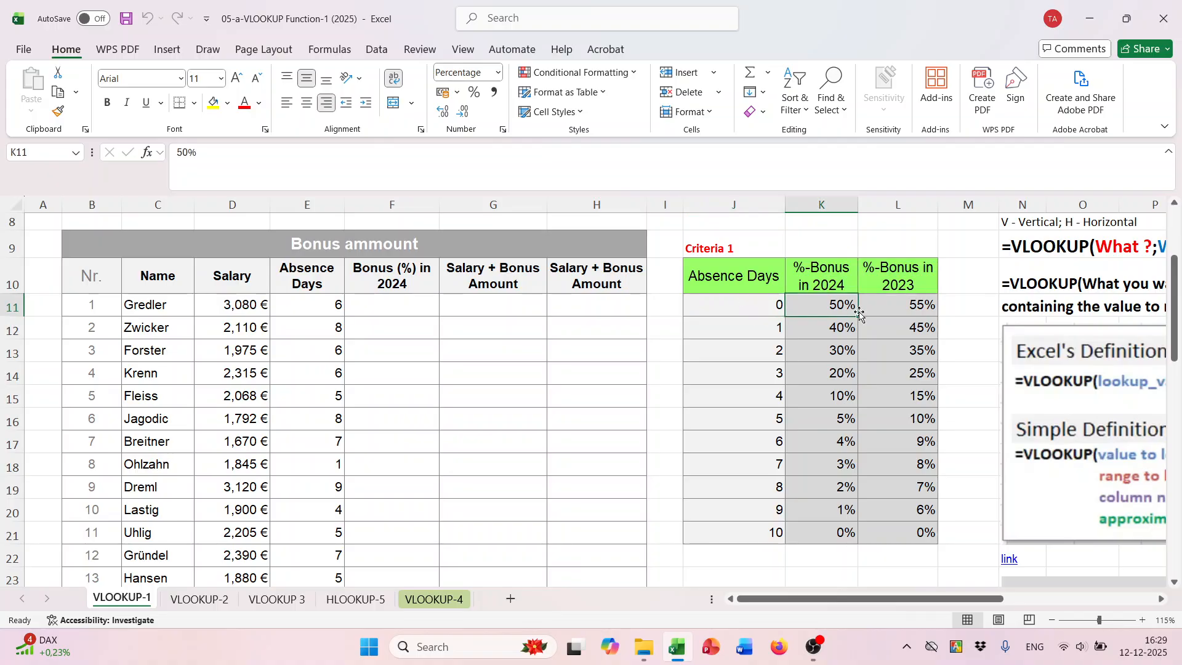
pyautogui.click(750, 305)
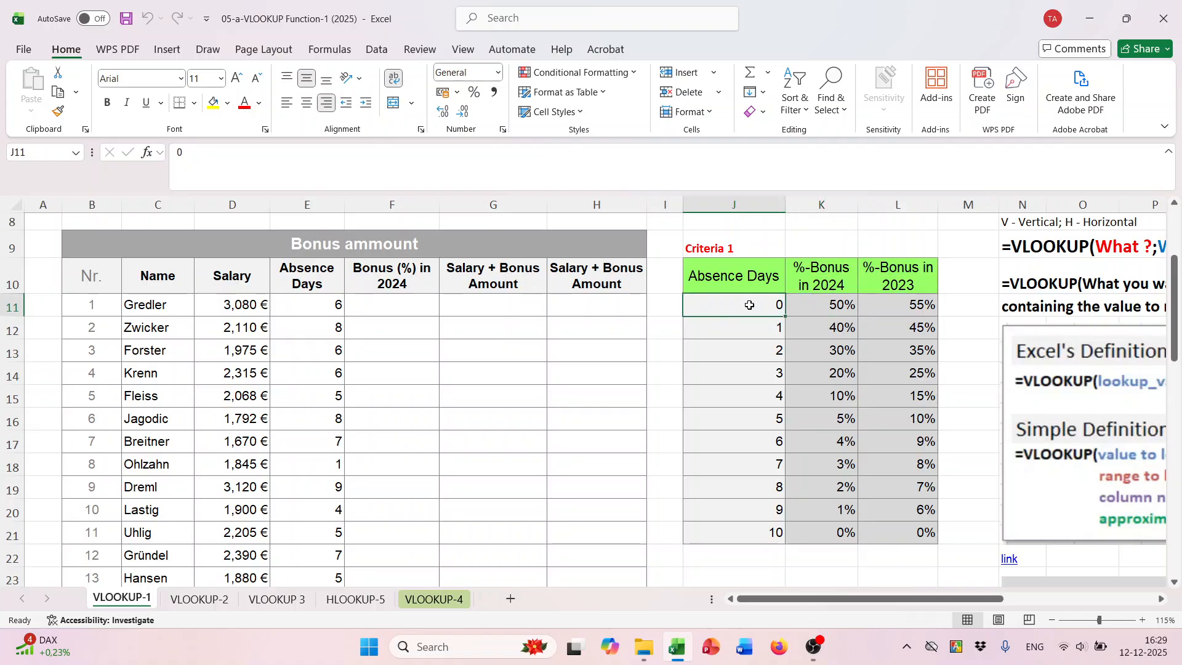
pyautogui.click(750, 333)
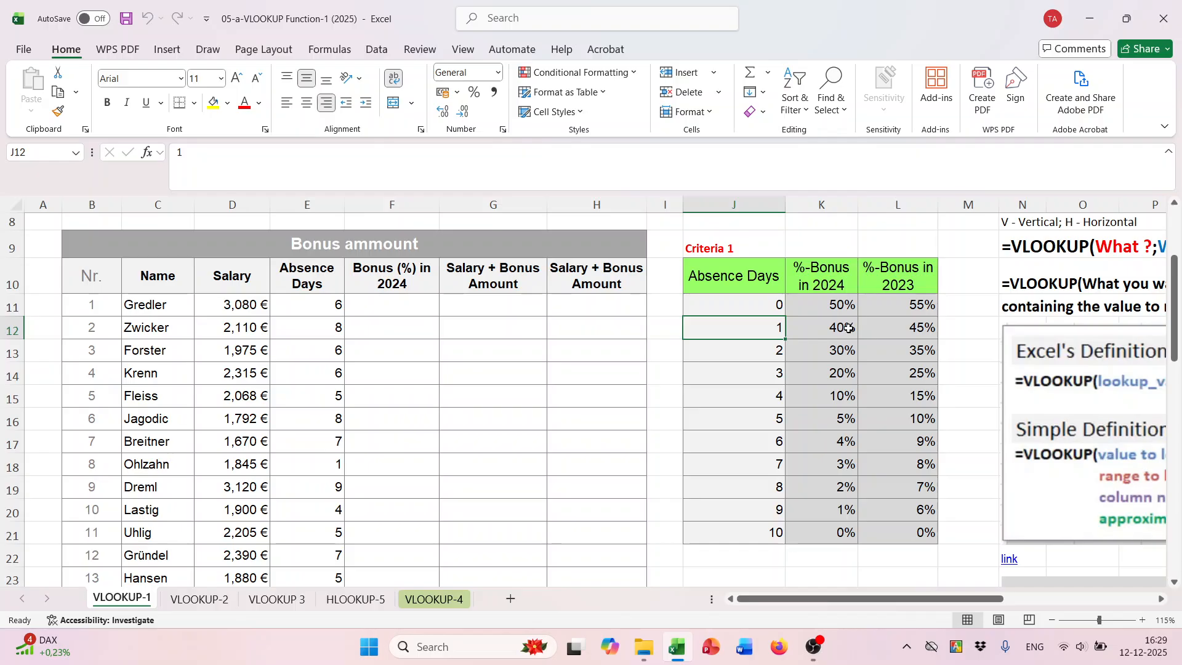
pyautogui.moveTo(770, 306); pyautogui.dragTo(819, 535)
pyautogui.moveTo(759, 308); pyautogui.dragTo(754, 531)
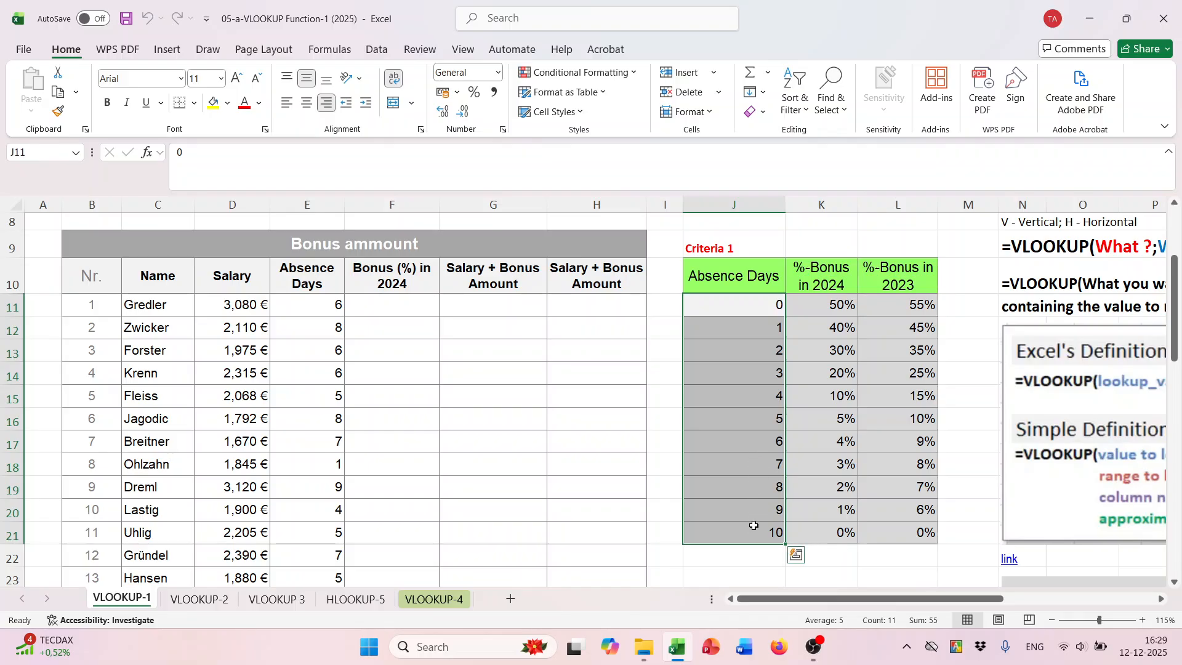
pyautogui.moveTo(754, 306); pyautogui.dragTo(843, 529)
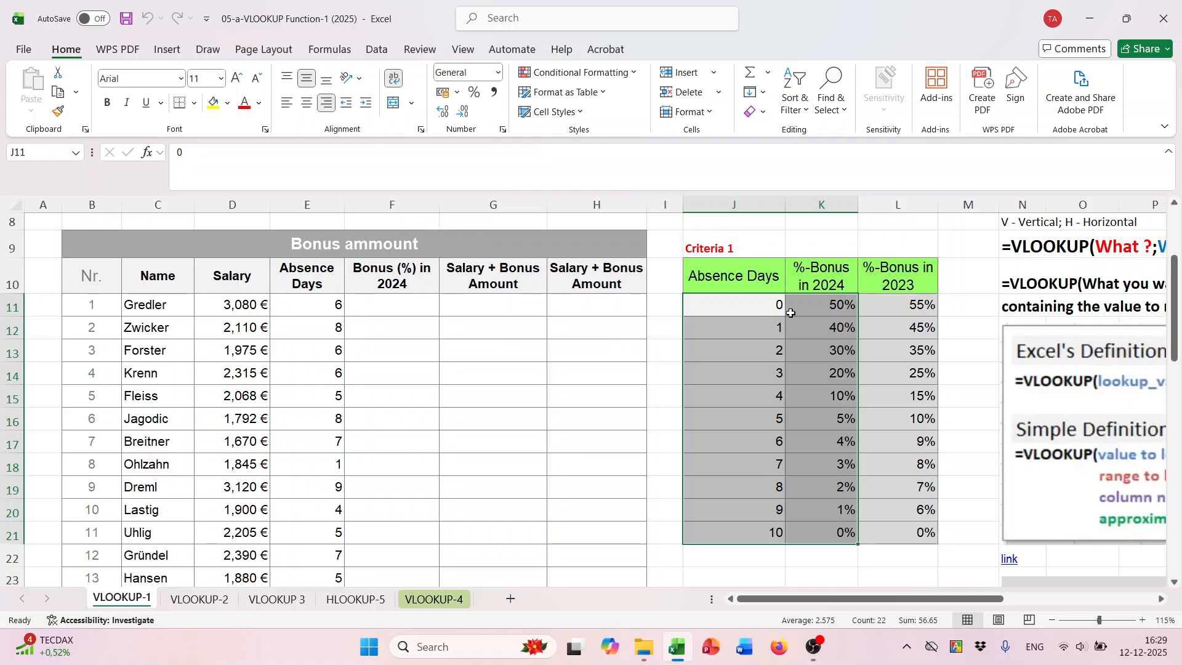
pyautogui.click(758, 306)
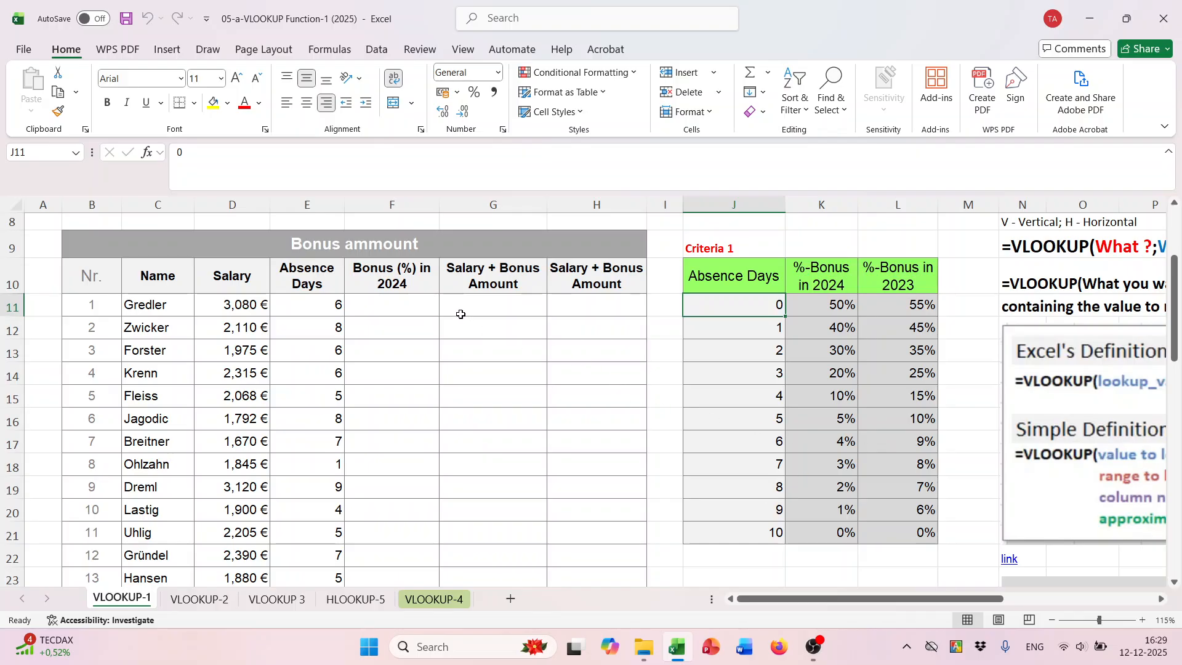
# - Compare the empty 2024 bonus cell F11 with the criteria rows, checking the bonuses for 0 and 1 absence days
pyautogui.click(402, 302)
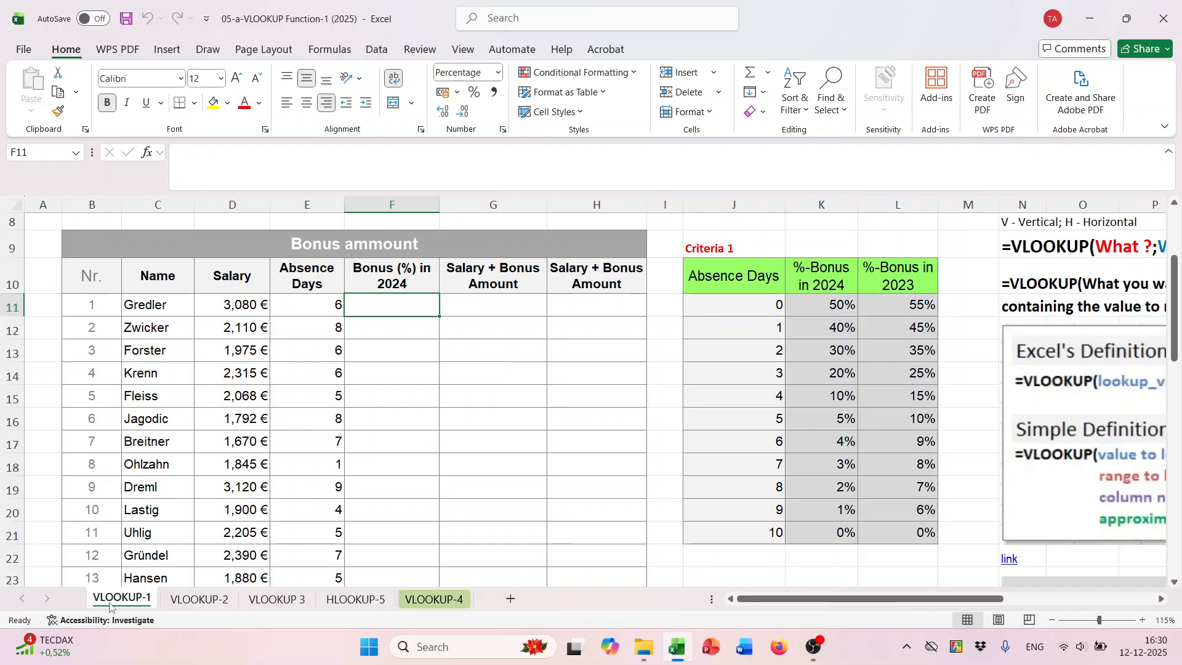
pyautogui.moveTo(752, 300); pyautogui.dragTo(752, 537)
pyautogui.click(753, 300)
pyautogui.click(733, 459)
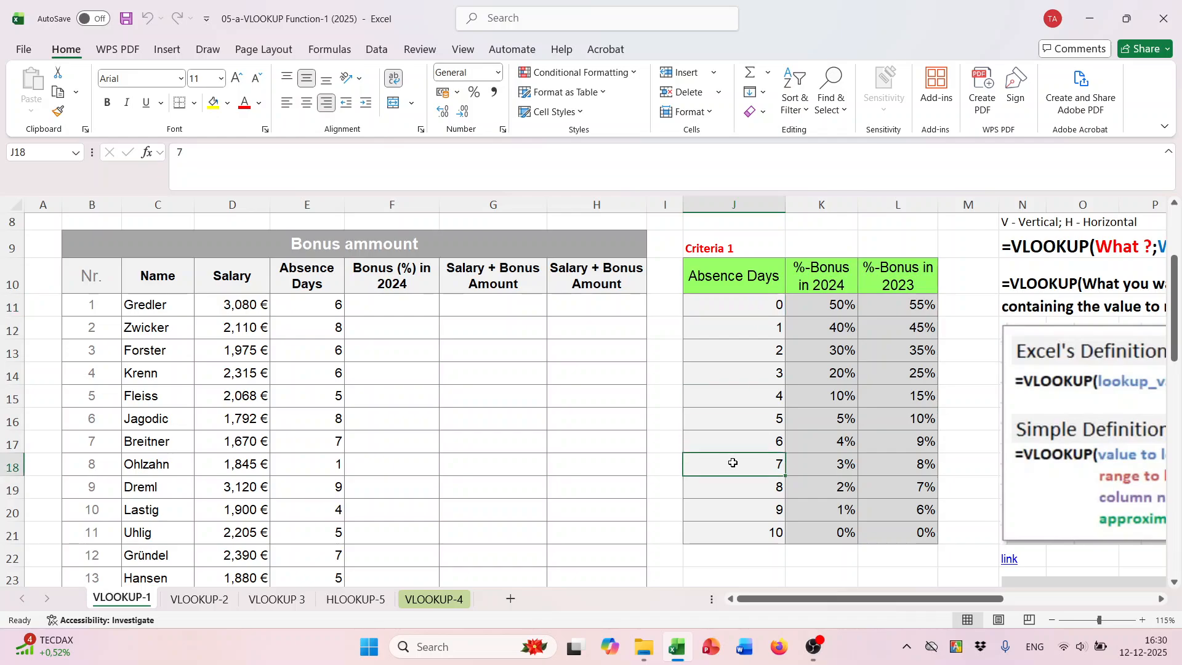
pyautogui.click(741, 296)
pyautogui.click(740, 327)
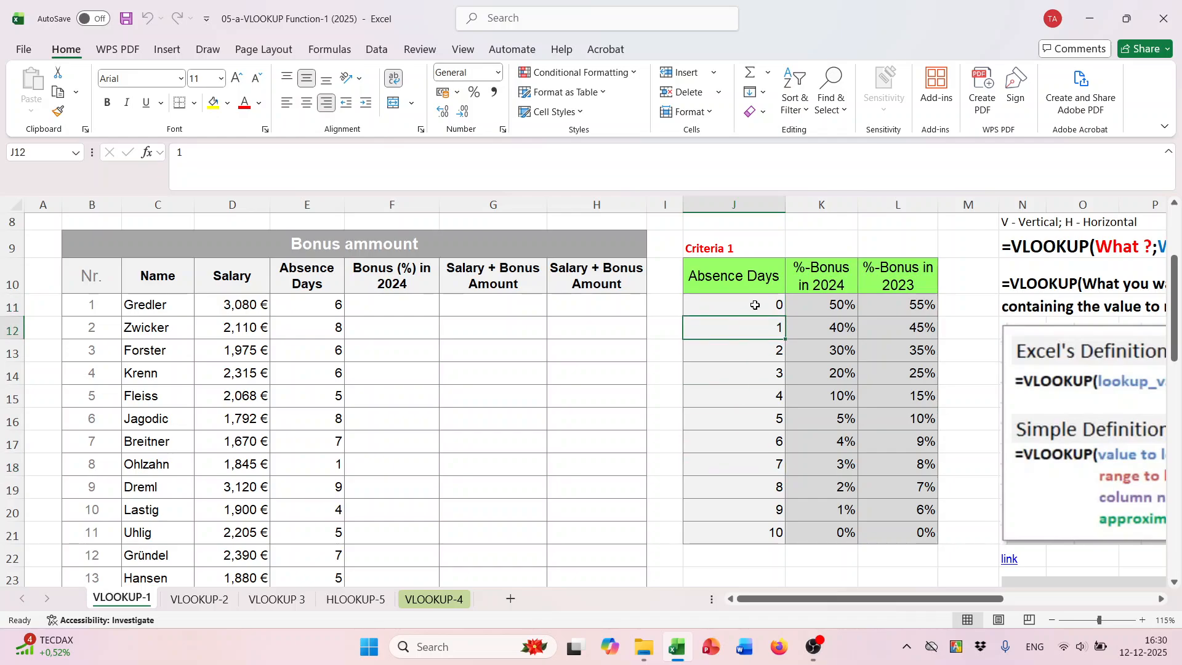
pyautogui.click(757, 301)
pyautogui.click(831, 305)
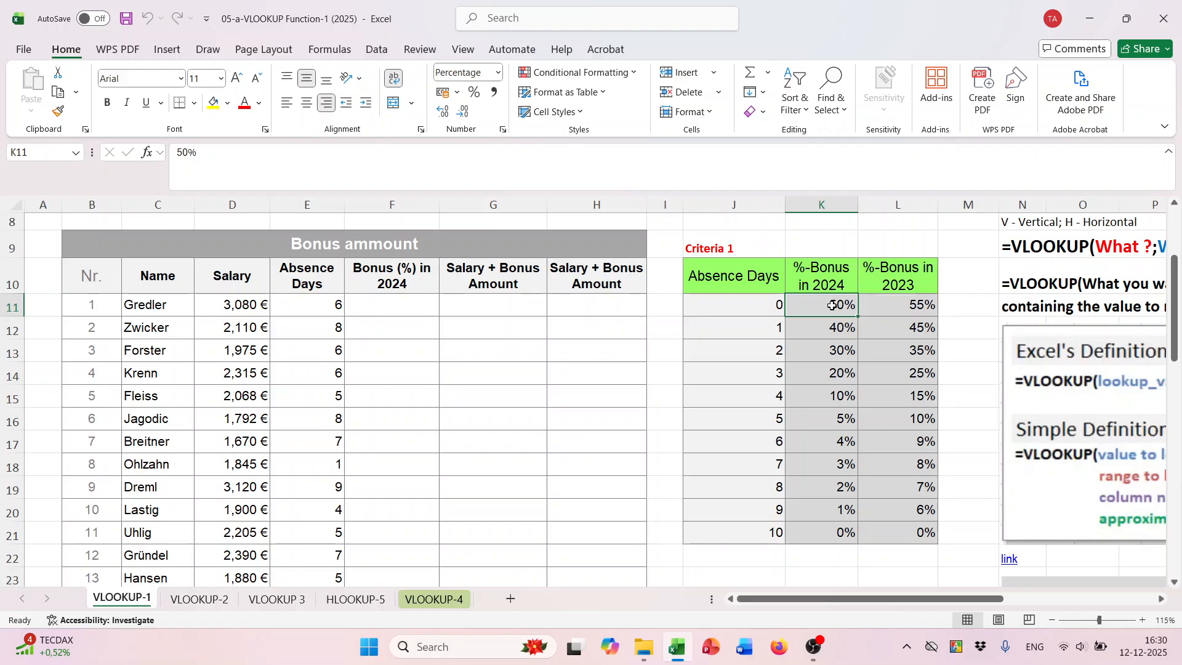
pyautogui.click(756, 330)
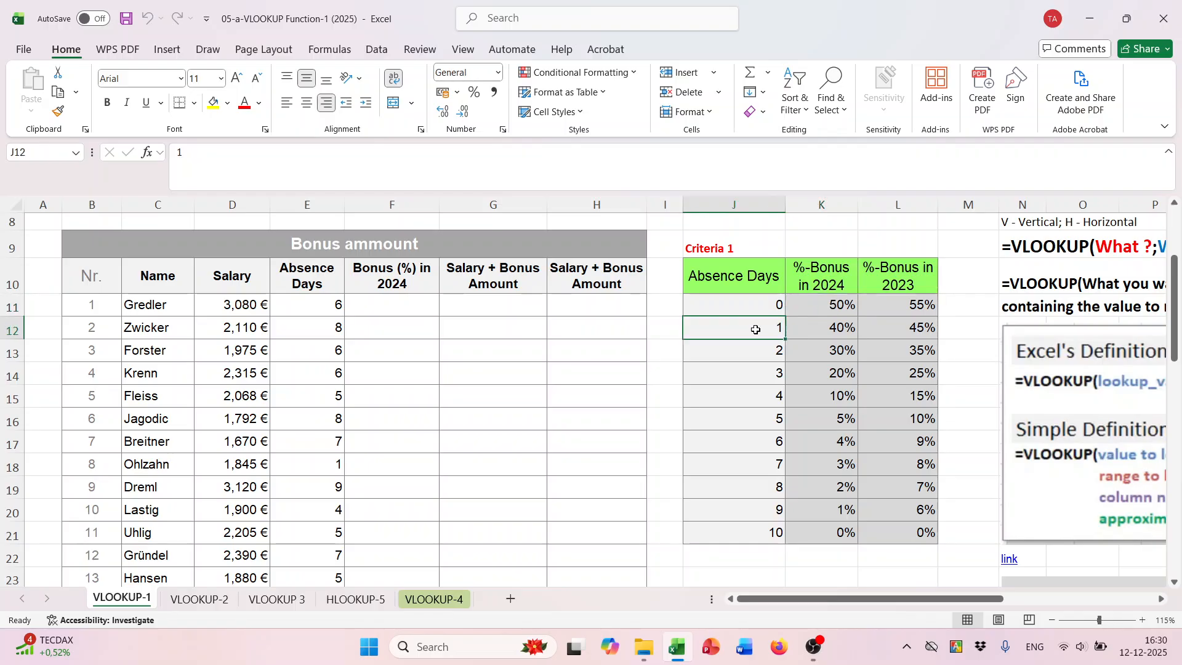
pyautogui.click(833, 331)
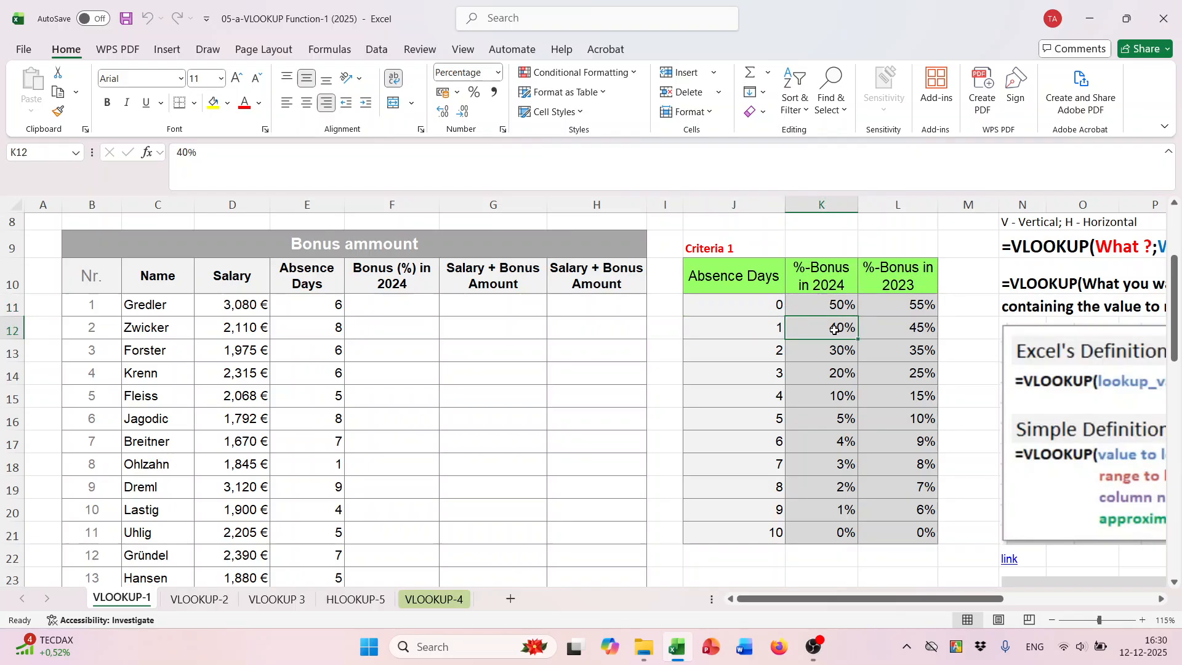
pyautogui.click(761, 355)
pyautogui.moveTo(761, 354); pyautogui.dragTo(743, 543)
# - Start a VLOOKUP formula in F11 with the absence days in E11 as the lookup value
pyautogui.click(428, 309)
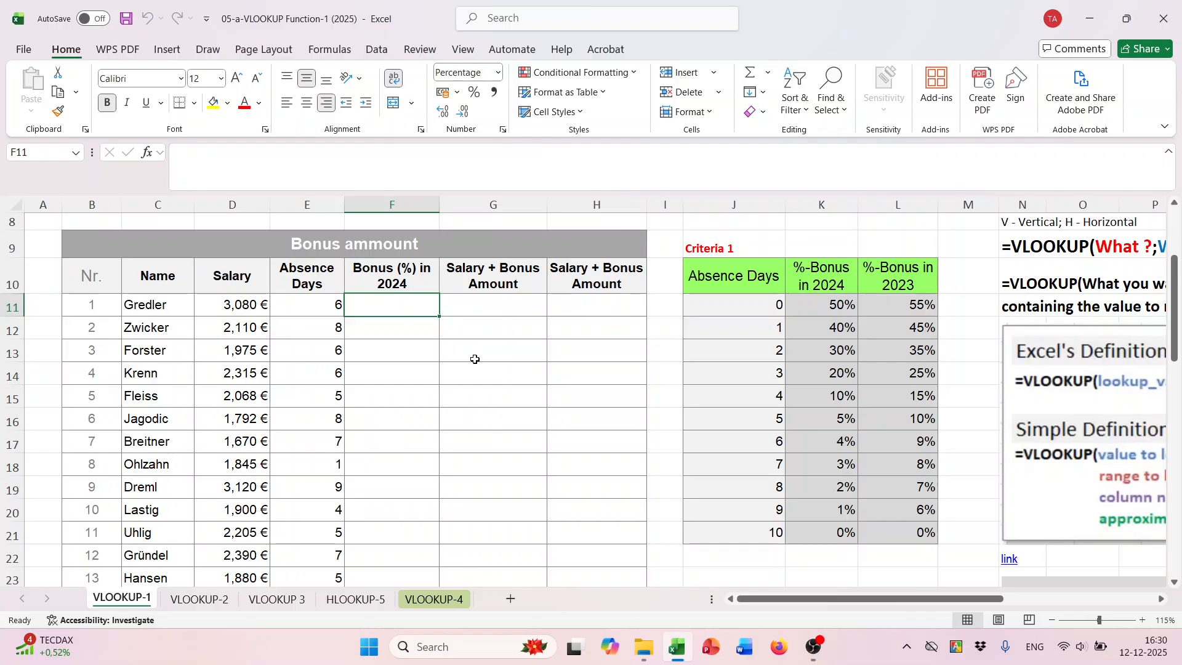
pyautogui.write('=vl')
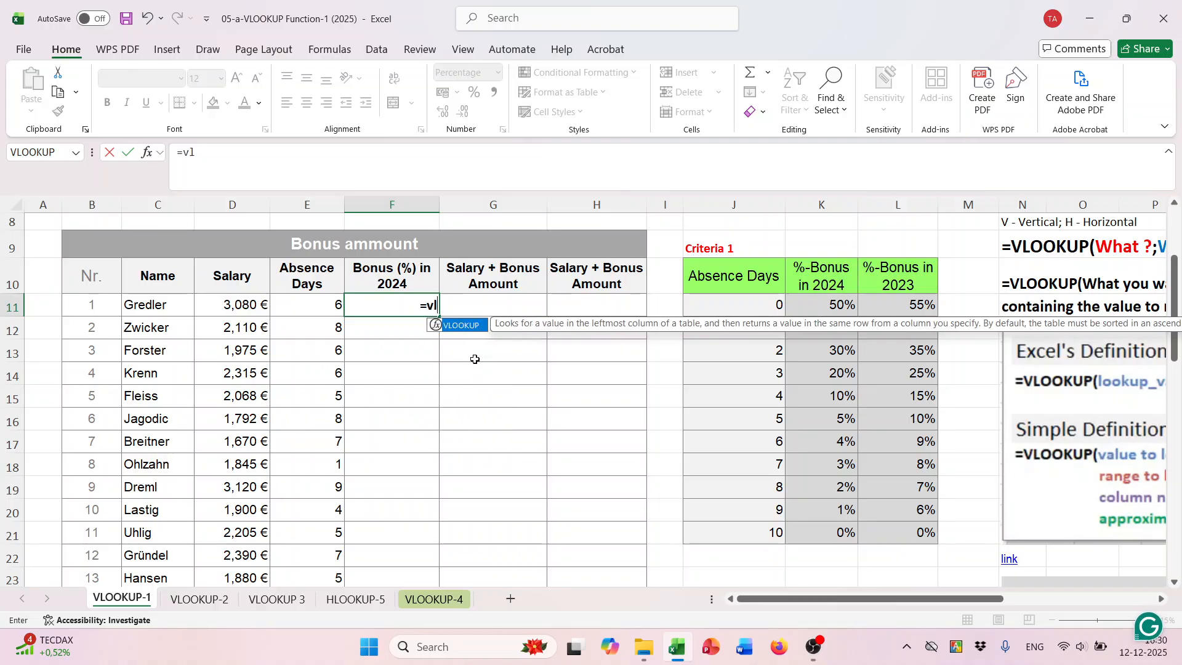
pyautogui.press('Tab')
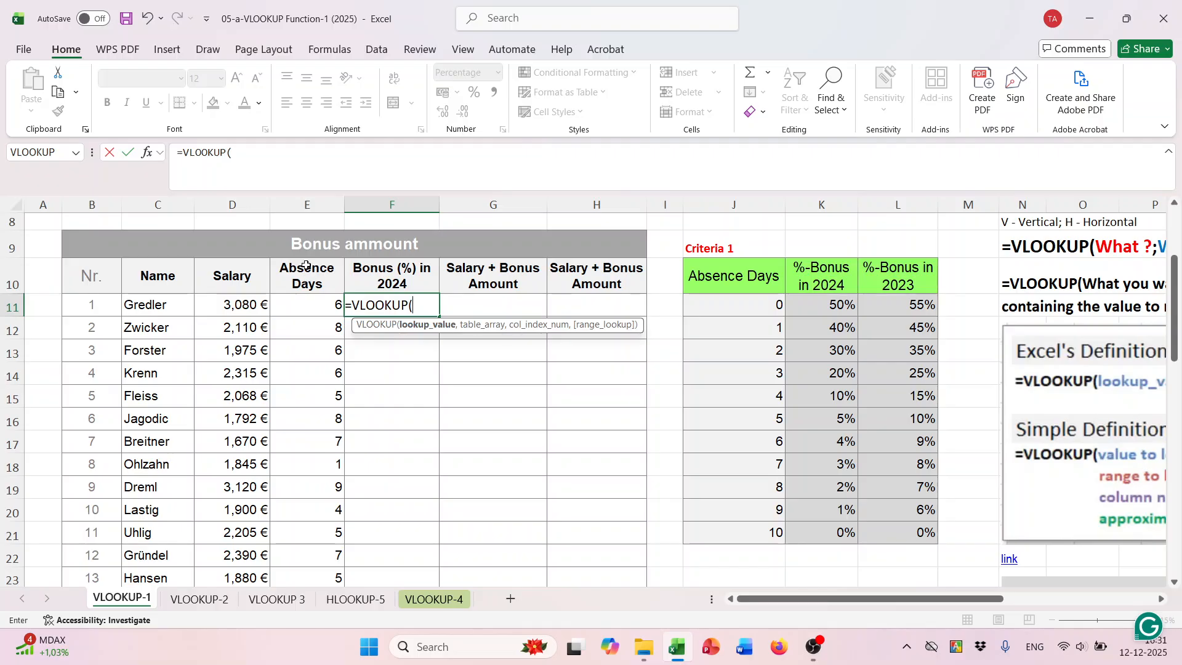
pyautogui.click(315, 305)
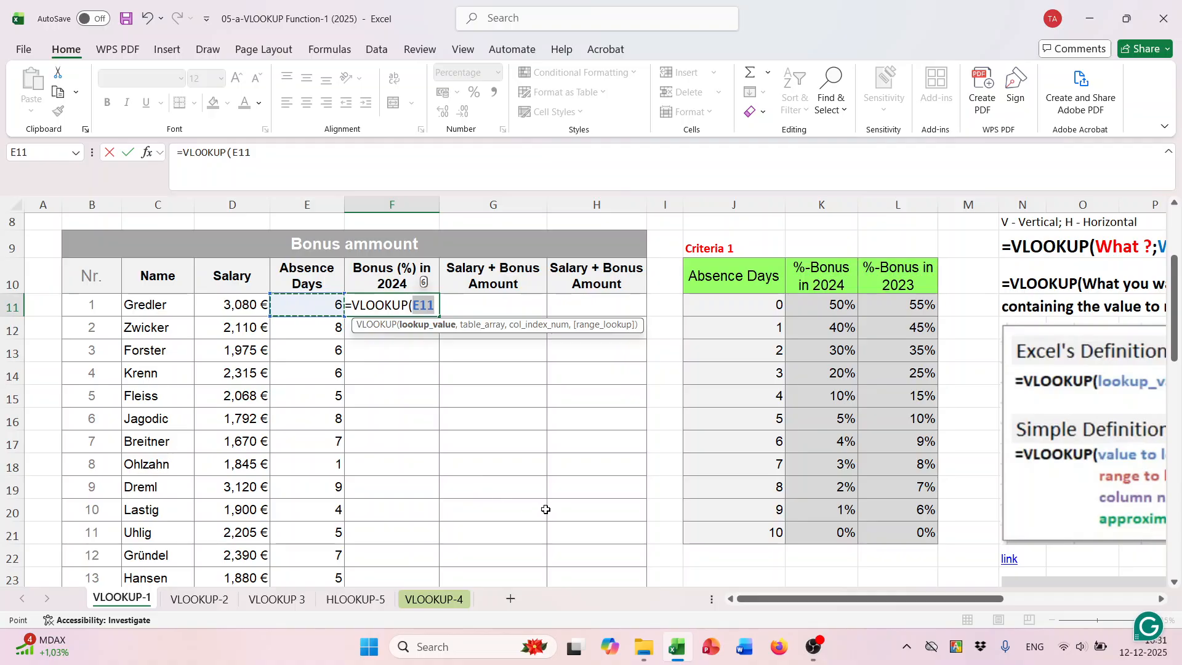
pyautogui.write(',')
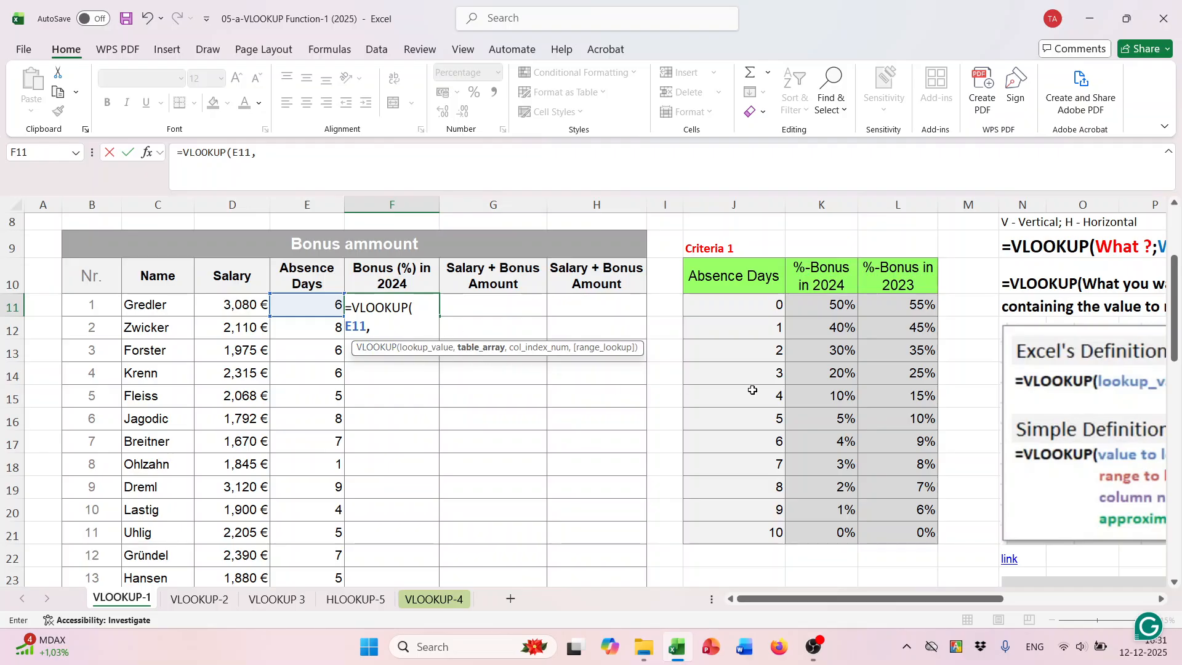
# - Set the formula's table array to the Criteria 1 table including headers, as the absolute range $J$10:$L$21
pyautogui.moveTo(718, 271); pyautogui.dragTo(886, 523)
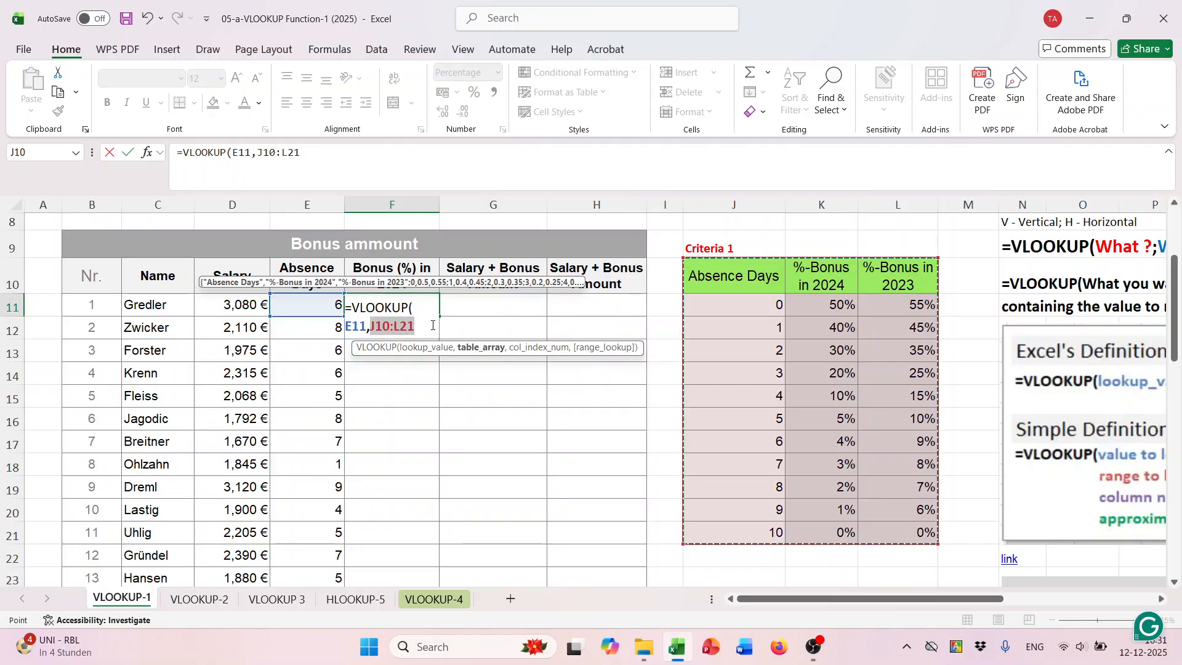
pyautogui.scroll(-6, 395, 441)
pyautogui.scroll(4, 396, 445)
pyautogui.scroll(3, 624, 424)
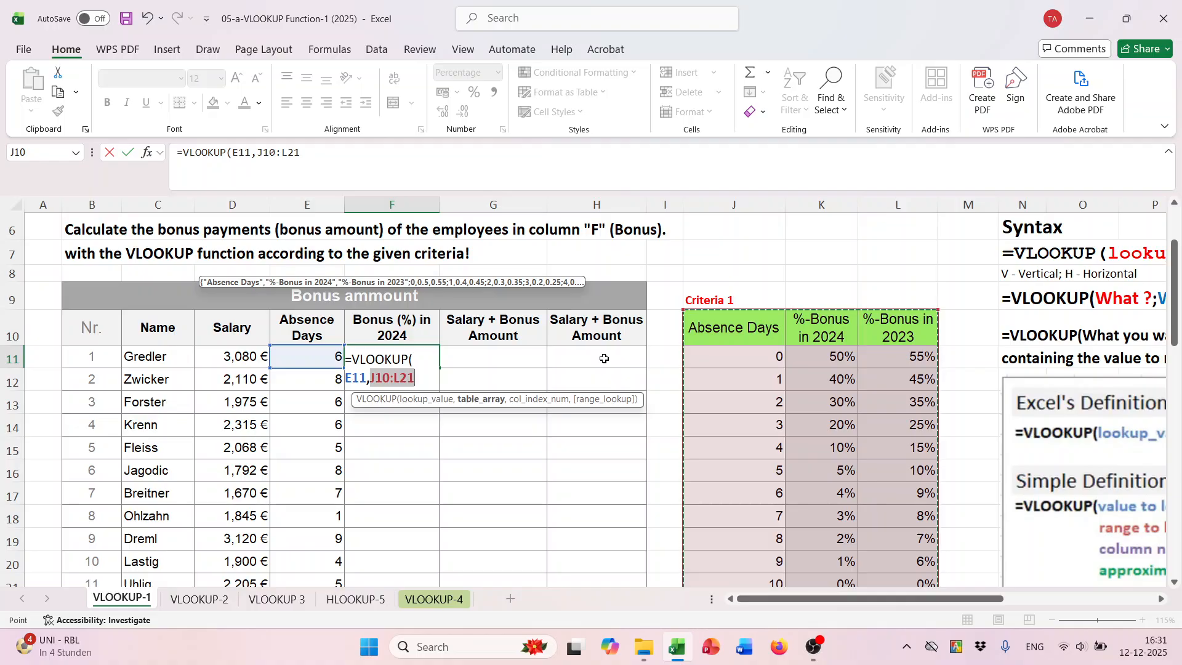
pyautogui.press('F4')
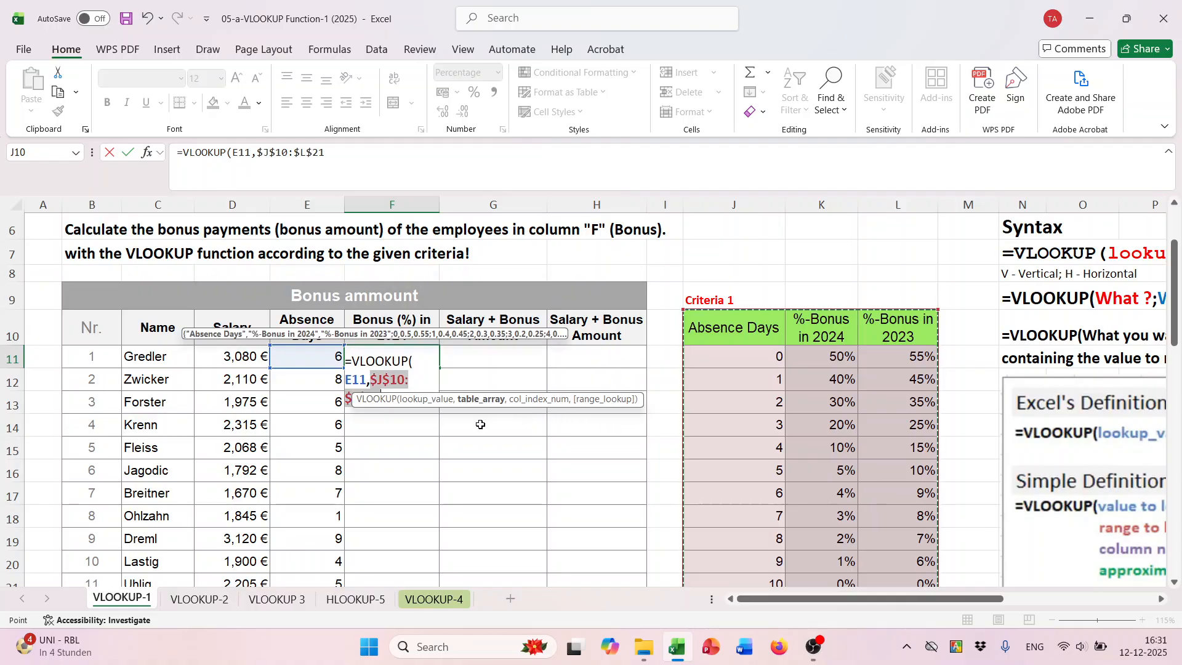
pyautogui.write(',')
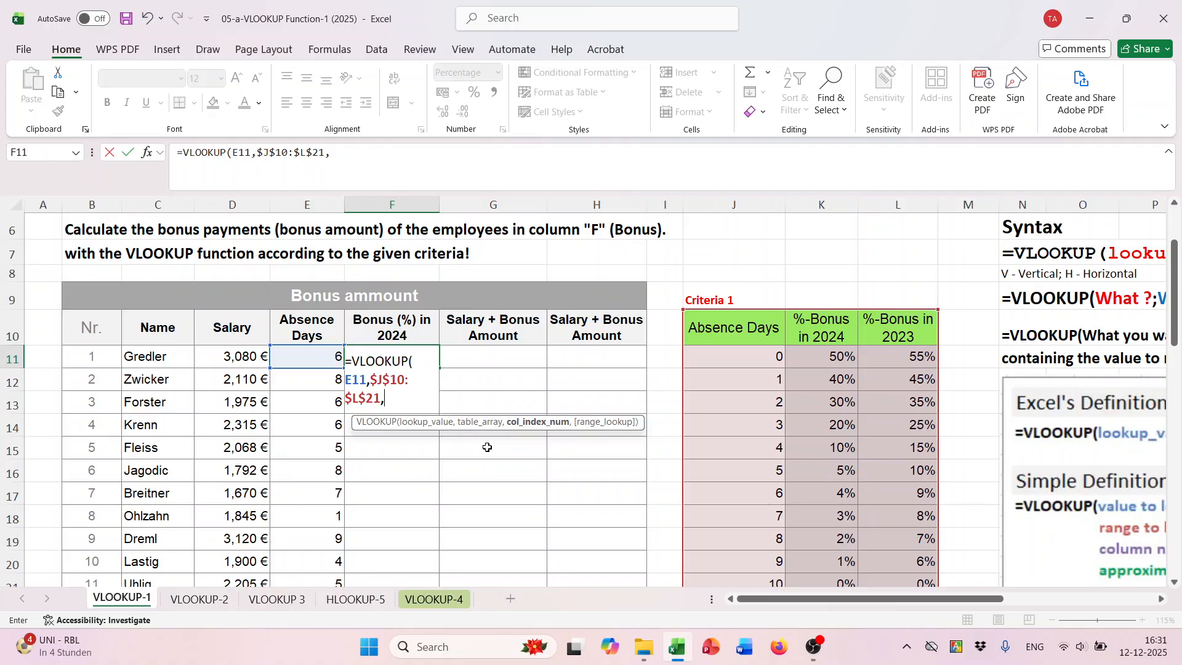
# - Set the VLOOKUP column index to 2 to return the 2024 bonus percentage
pyautogui.scroll(-1, 487, 448)
pyautogui.scroll(1, 486, 448)
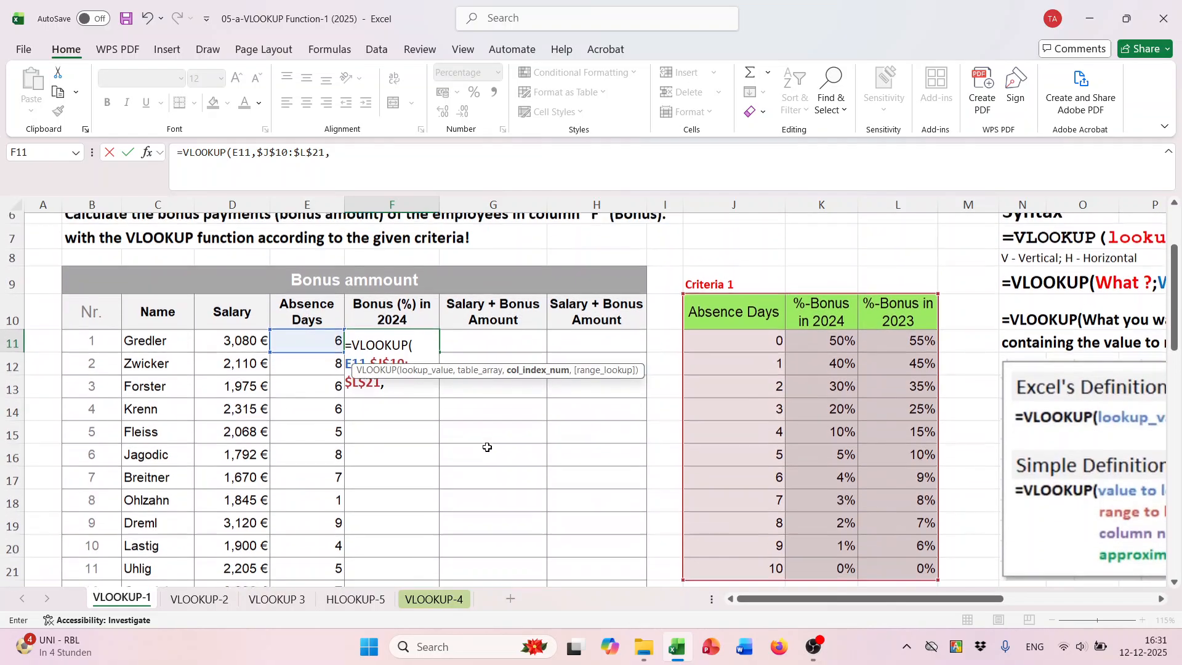
pyautogui.scroll(-1, 486, 447)
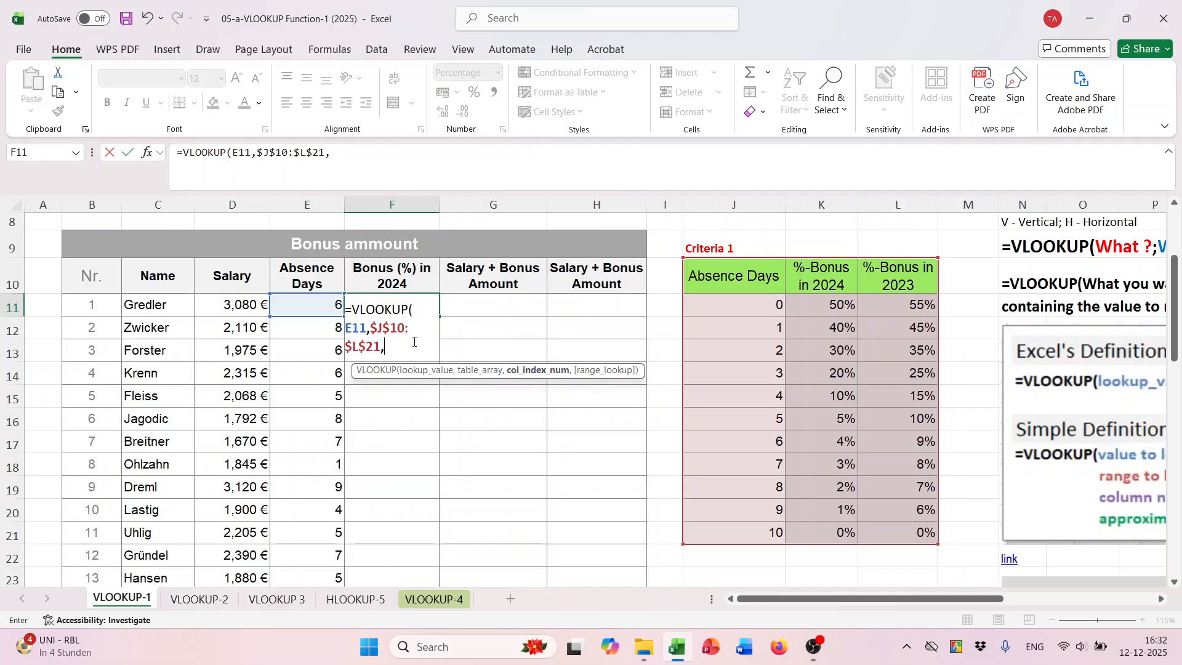
pyautogui.write('2')
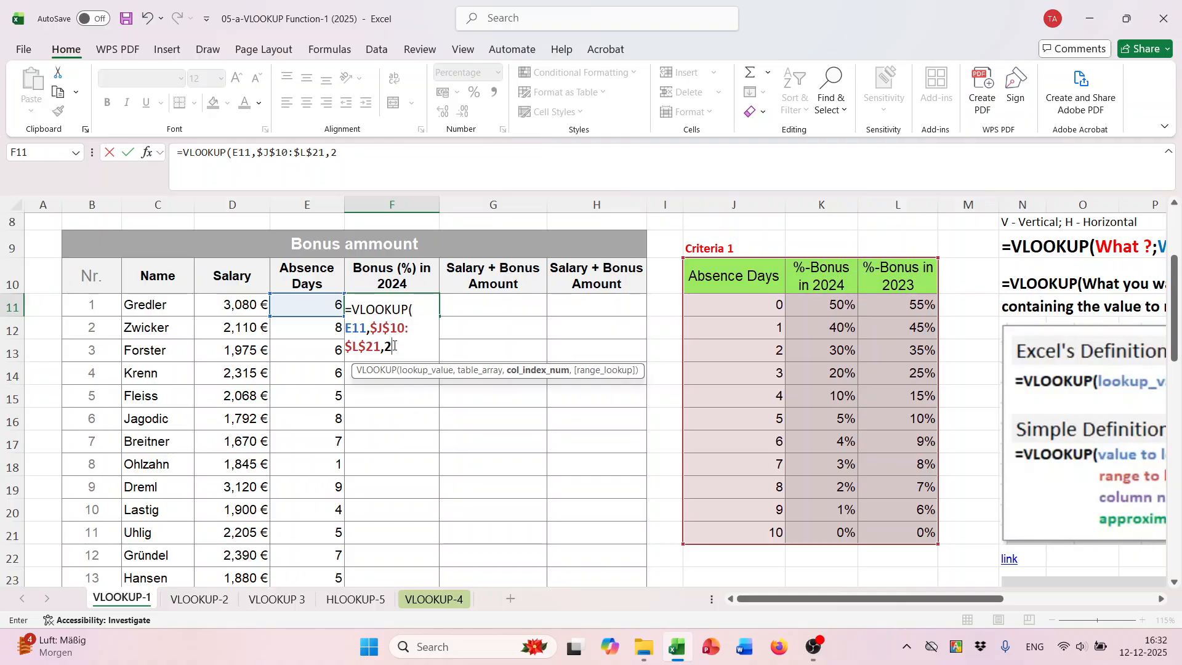
pyautogui.write(',')
# - Set the range lookup to FALSE for an exact match, complete the formula and reselect F11
pyautogui.scroll(-1, 565, 408)
pyautogui.scroll(1, 554, 408)
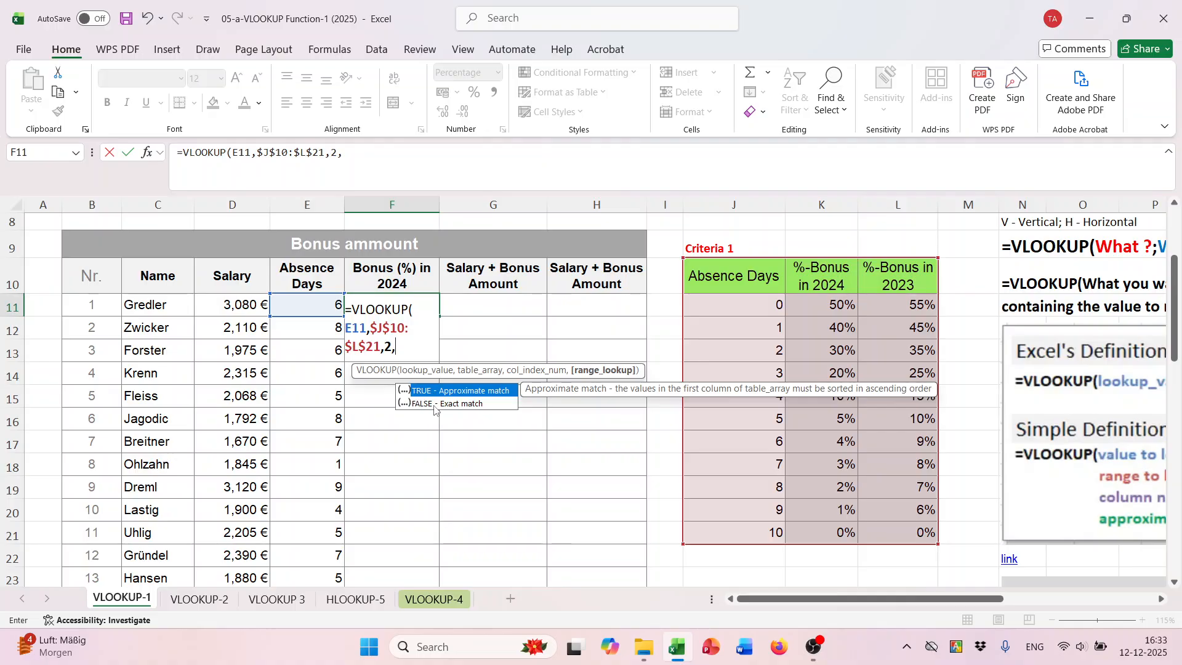
pyautogui.click(438, 404)
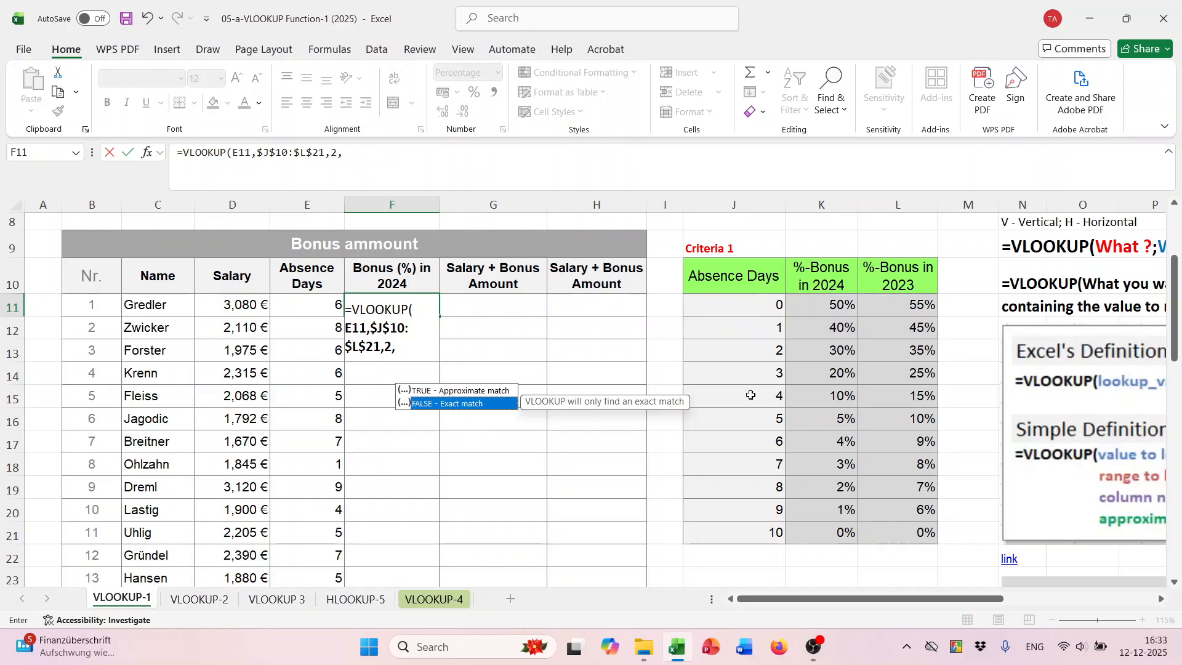
pyautogui.doubleClick(489, 404)
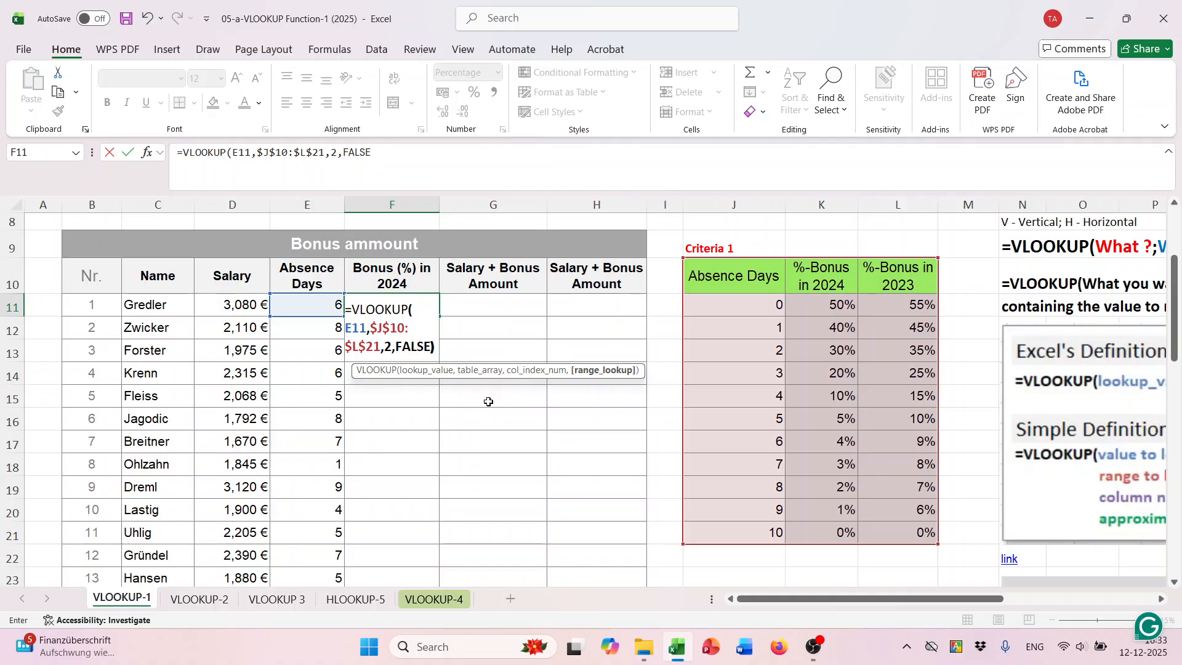
pyautogui.write(')')
pyautogui.press('Return')
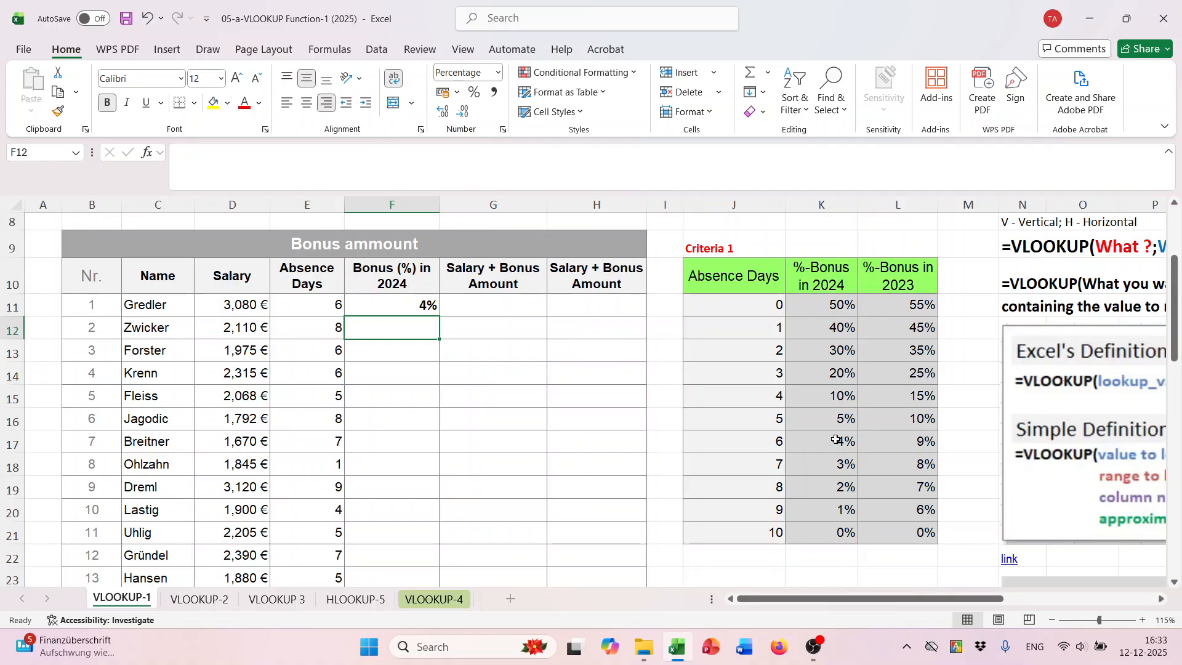
pyautogui.click(425, 300)
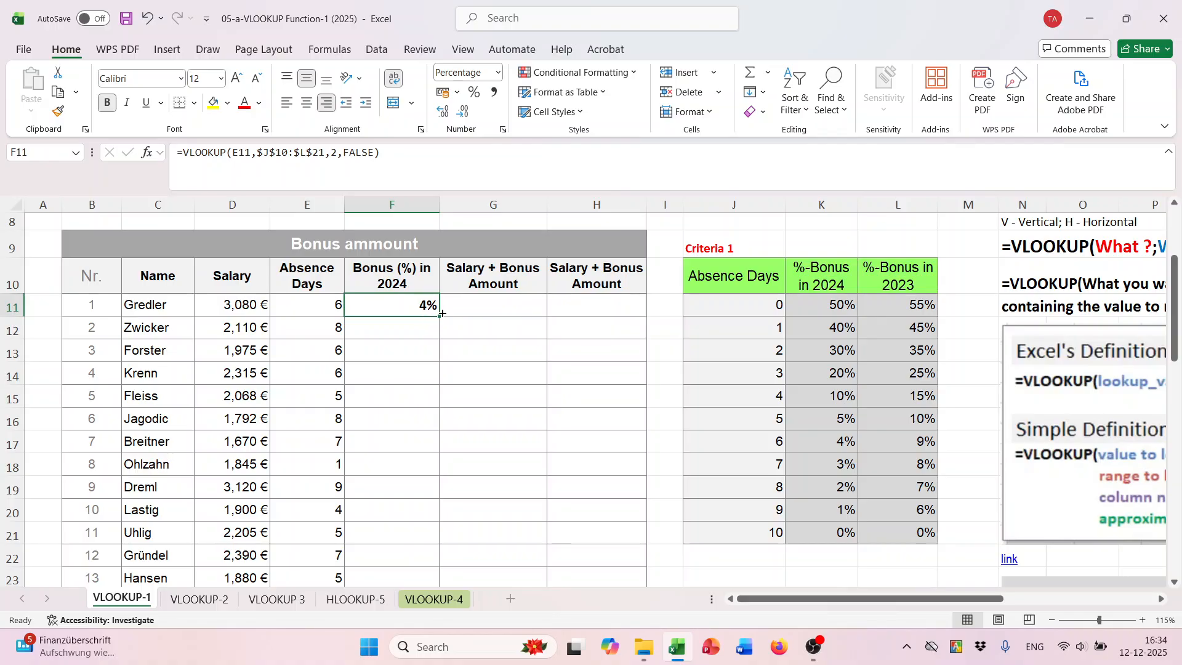
# - Fill the F11 VLOOKUP formula down the Bonus (%) in 2024 column through the last employee row
pyautogui.doubleClick(440, 315)
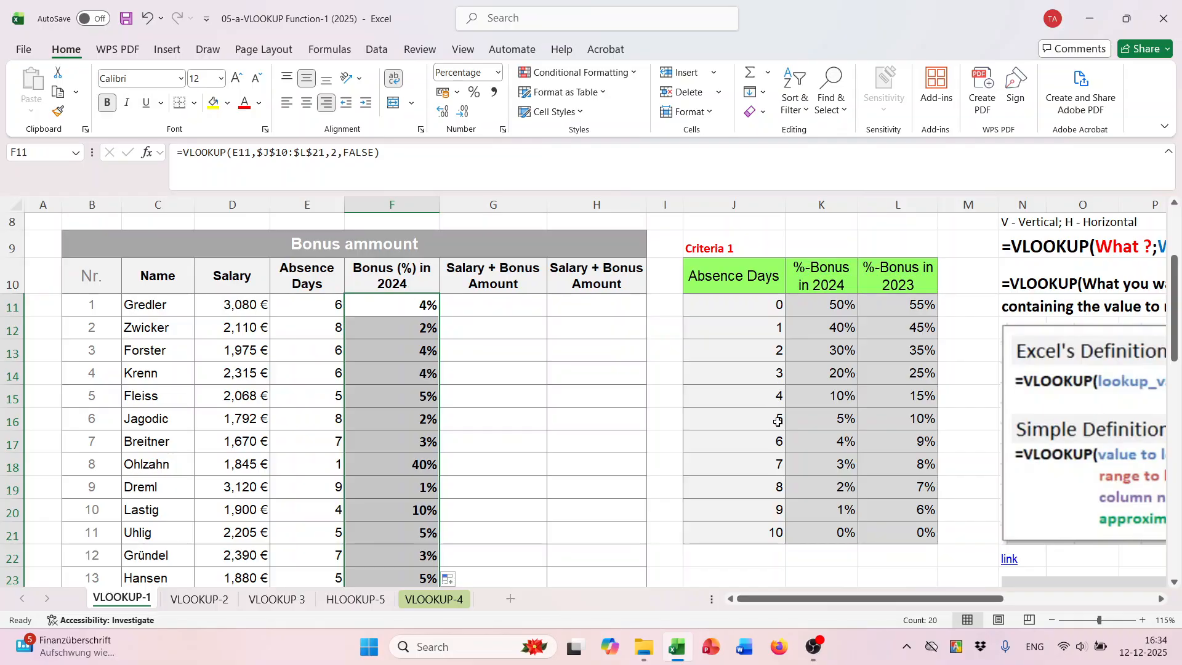
pyautogui.scroll(-2, 471, 434)
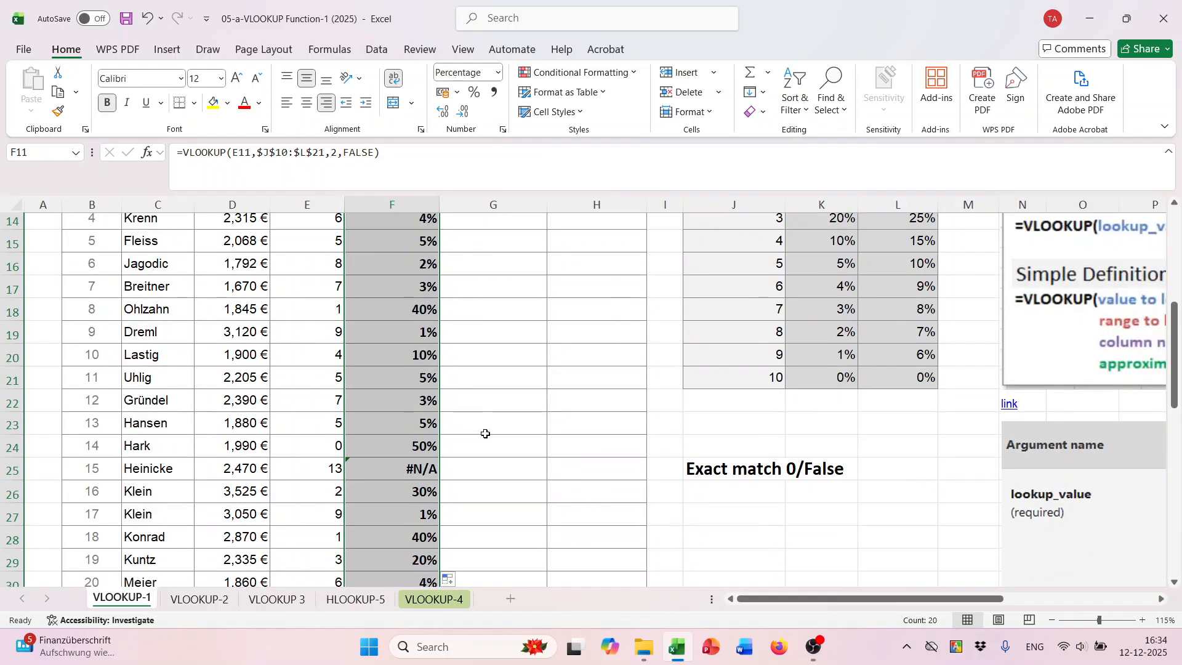
pyautogui.click(737, 423)
# - Examine the absence days and exact-match bonus result in row 25 against the Absence Days column of the Criteria 1 table
pyautogui.click(316, 477)
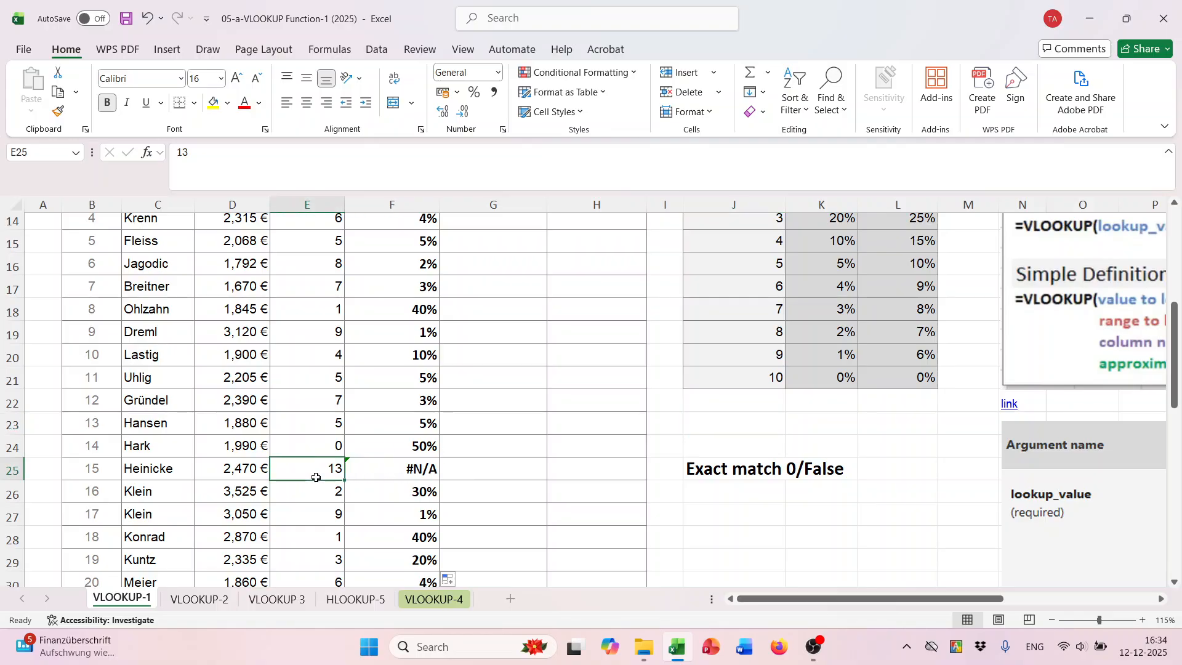
pyautogui.scroll(-1, 323, 474)
pyautogui.scroll(2, 325, 473)
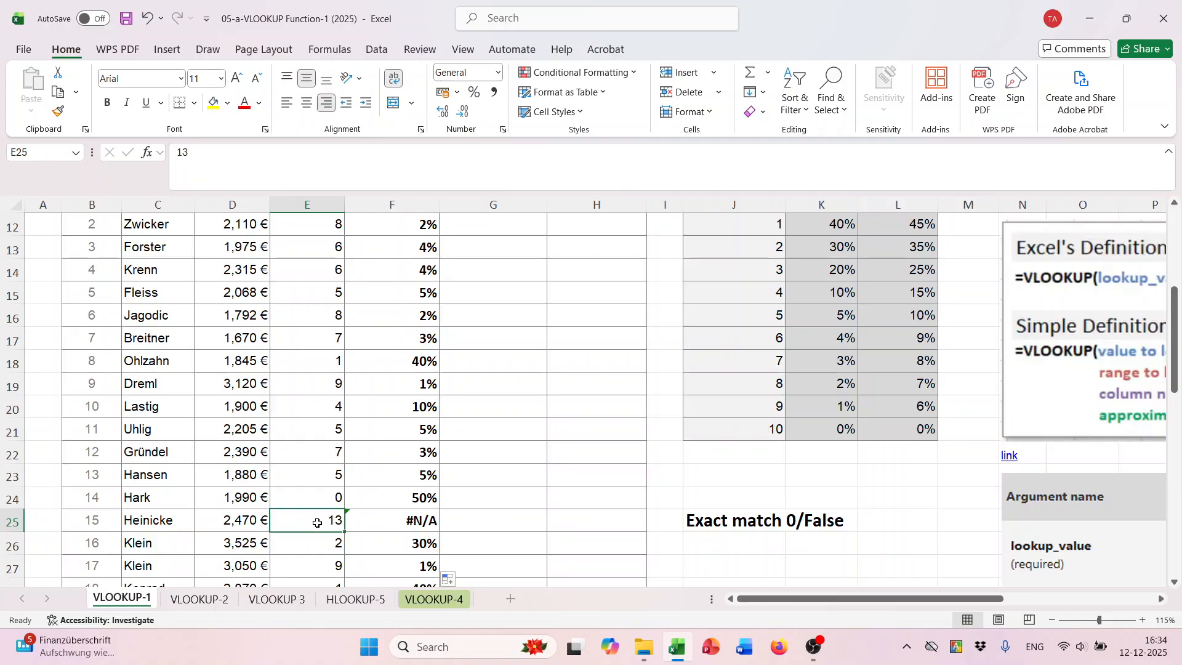
pyautogui.click(416, 524)
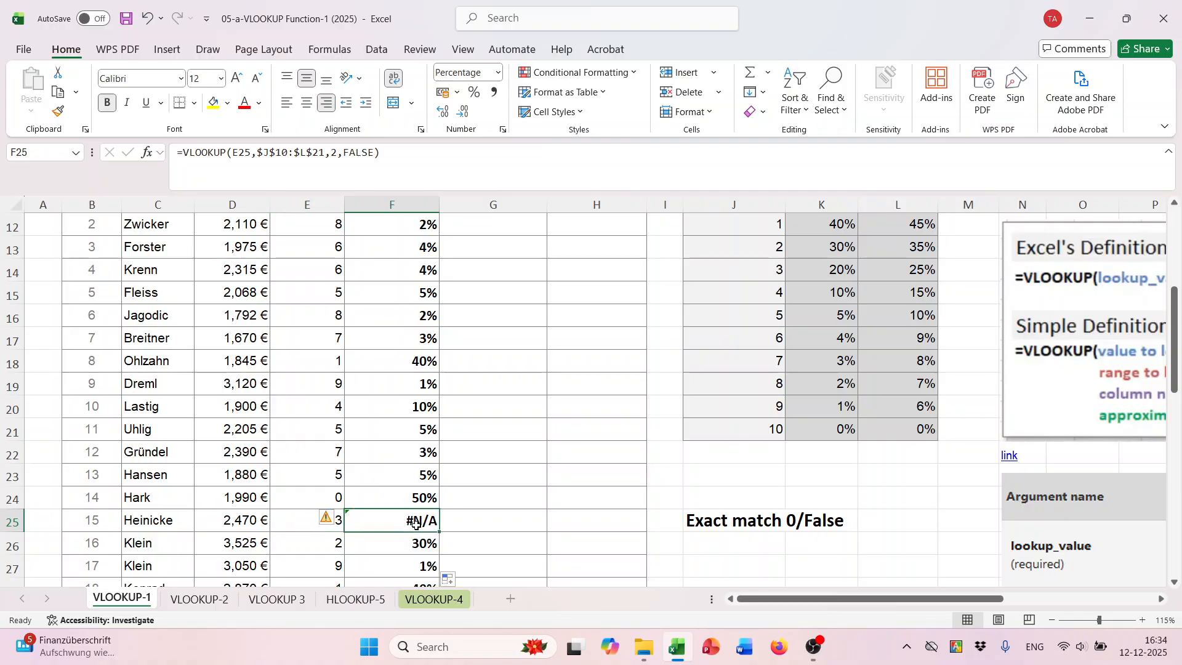
pyautogui.scroll(2, 815, 458)
pyautogui.scroll(-2, 802, 414)
pyautogui.scroll(2, 787, 369)
pyautogui.moveTo(766, 311); pyautogui.dragTo(765, 530)
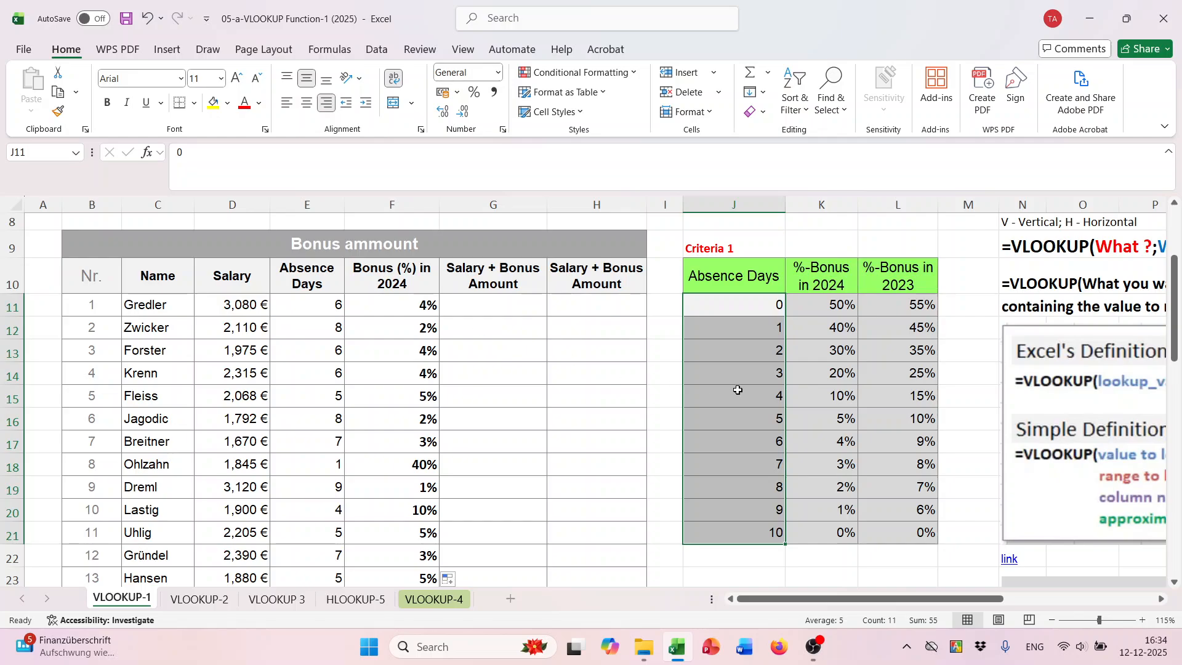
pyautogui.scroll(-1, 751, 425)
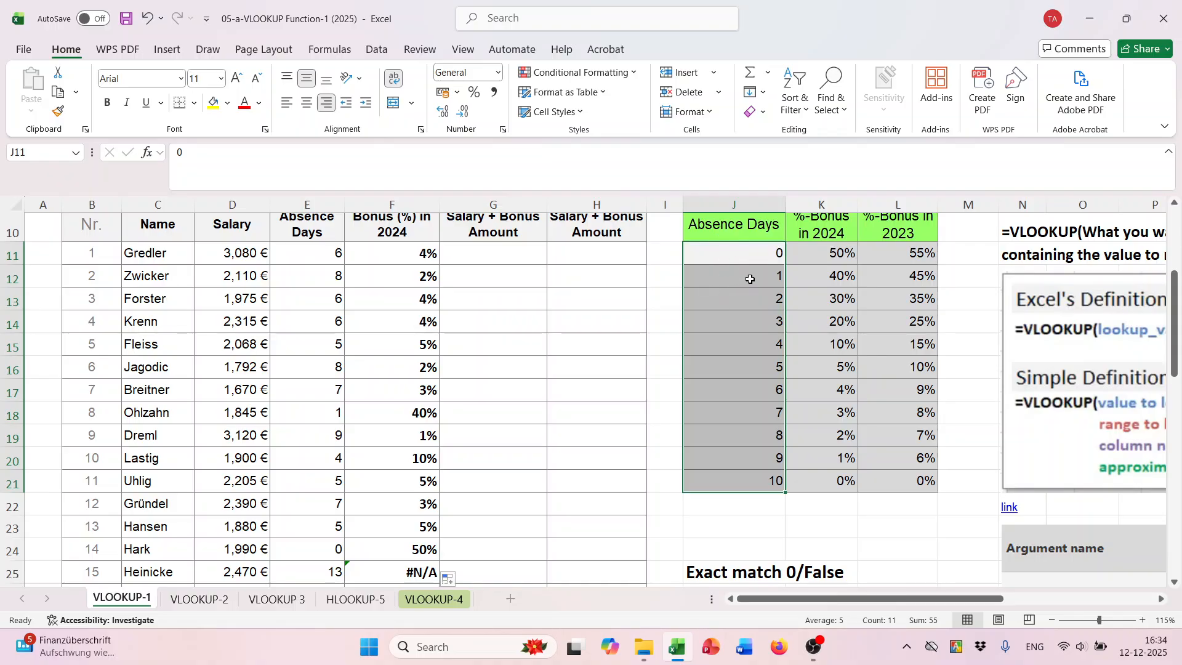
pyautogui.moveTo(763, 265); pyautogui.dragTo(752, 477)
pyautogui.scroll(-1, 490, 546)
pyautogui.click(412, 467)
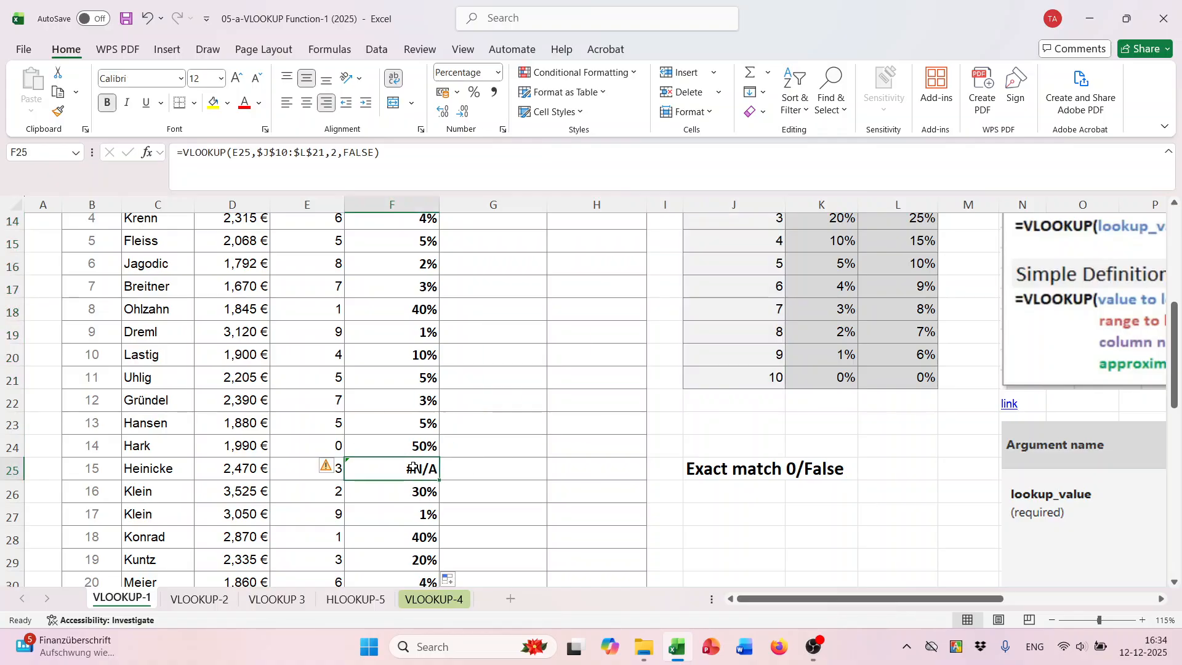
pyautogui.scroll(1, 578, 426)
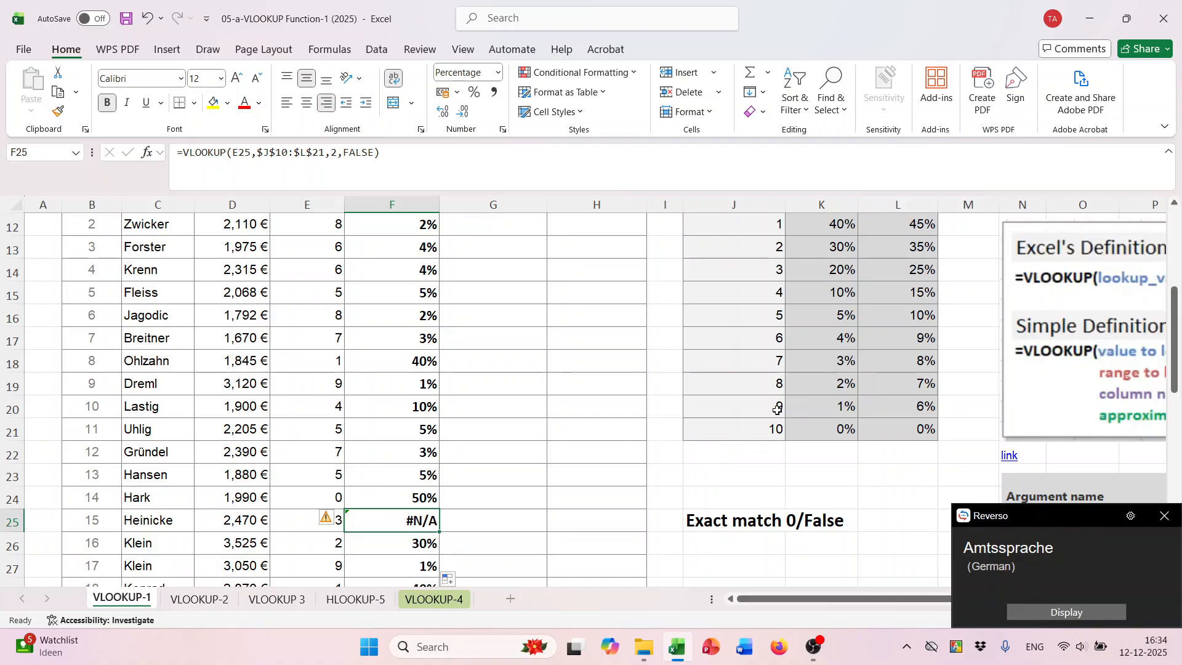
pyautogui.click(1165, 516)
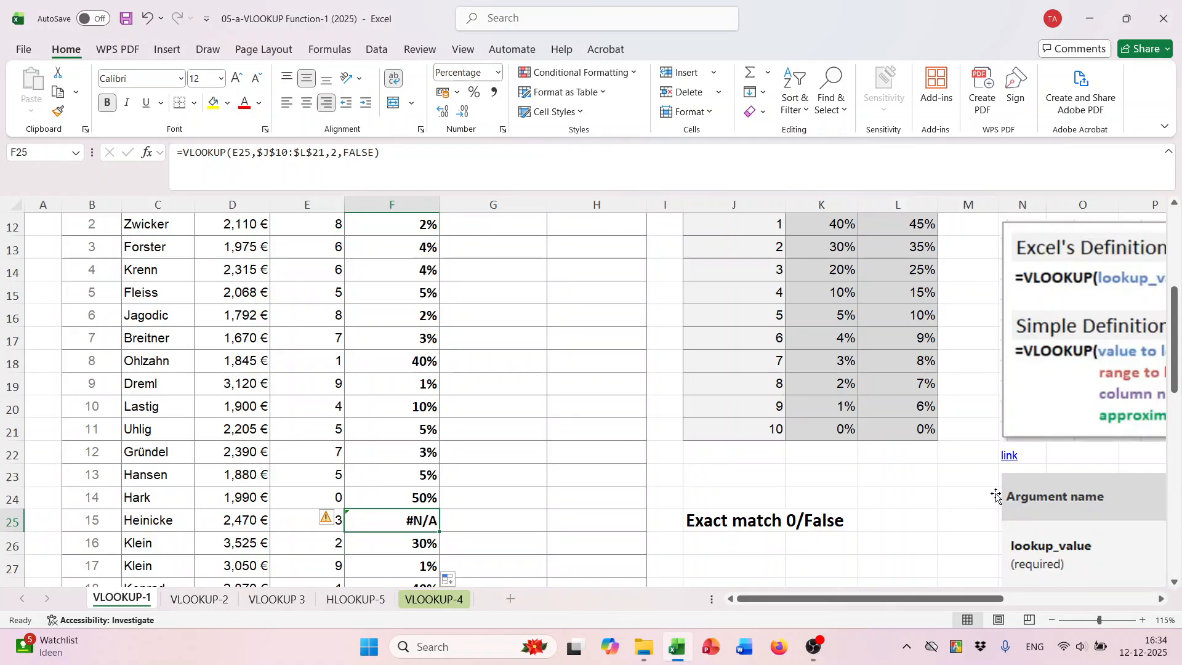
pyautogui.click(766, 453)
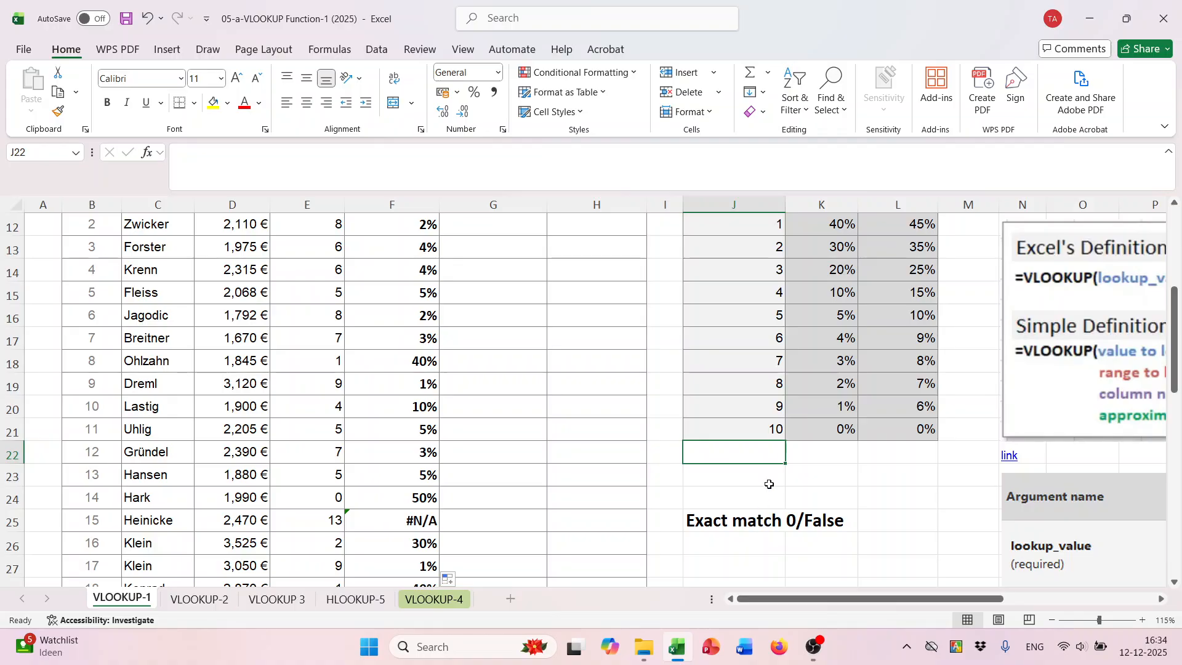
# - Change the header in G10 to "Bonus (%)"
pyautogui.scroll(2, 634, 495)
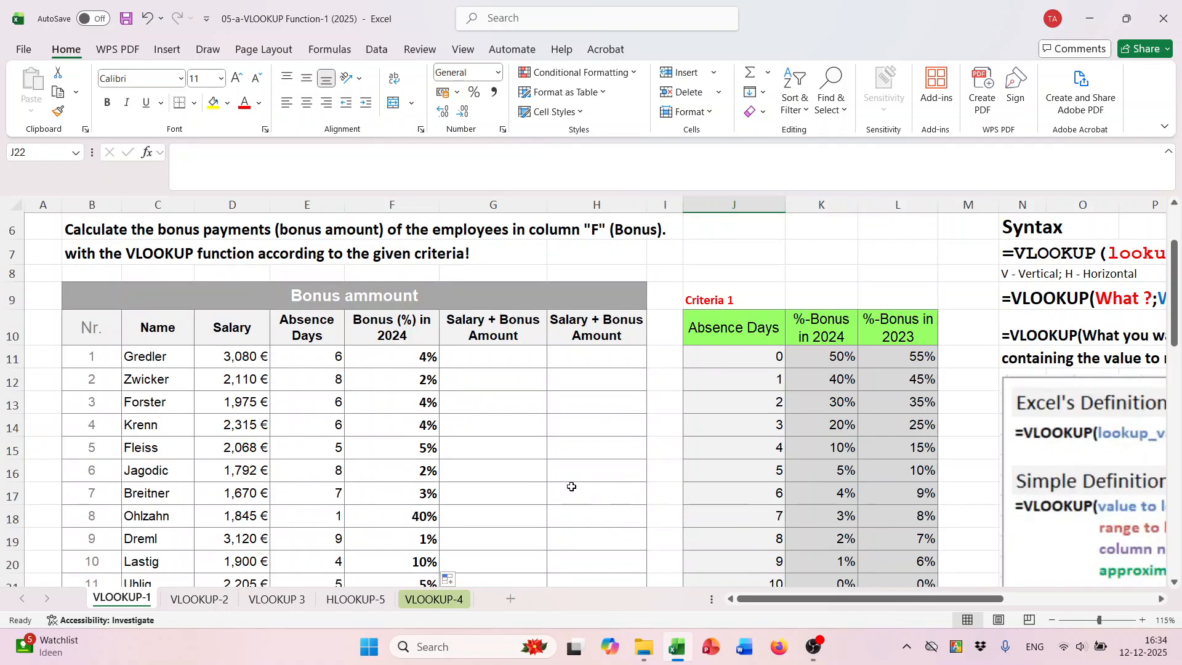
pyautogui.click(483, 357)
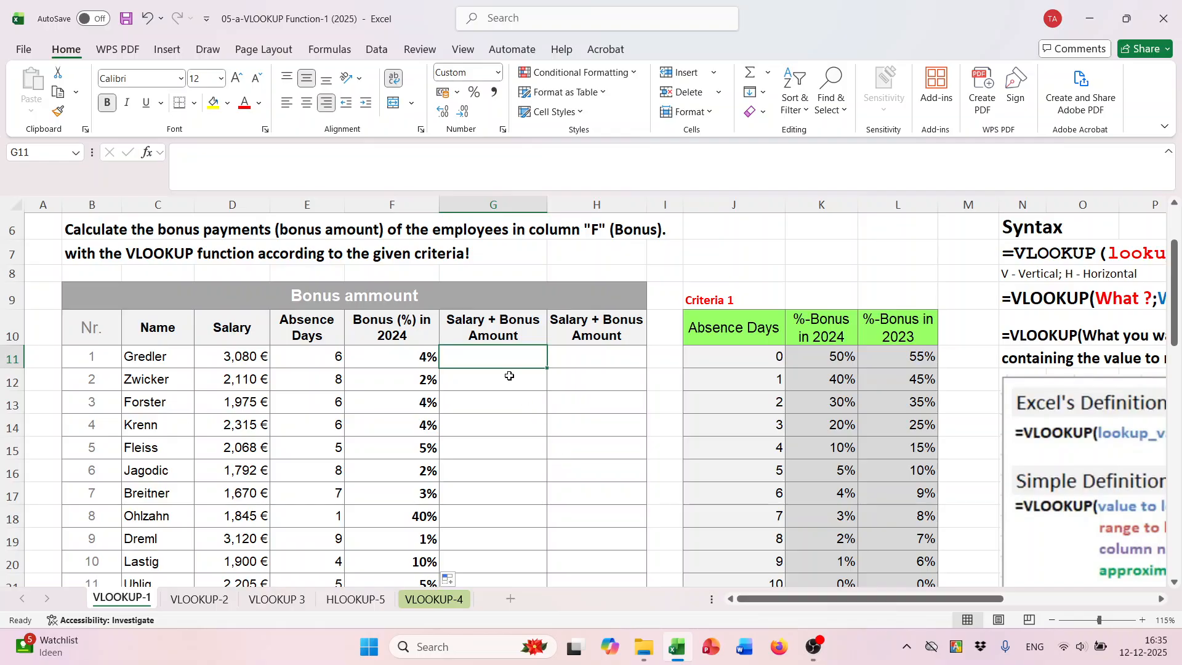
pyautogui.click(503, 326)
pyautogui.doubleClick(502, 326)
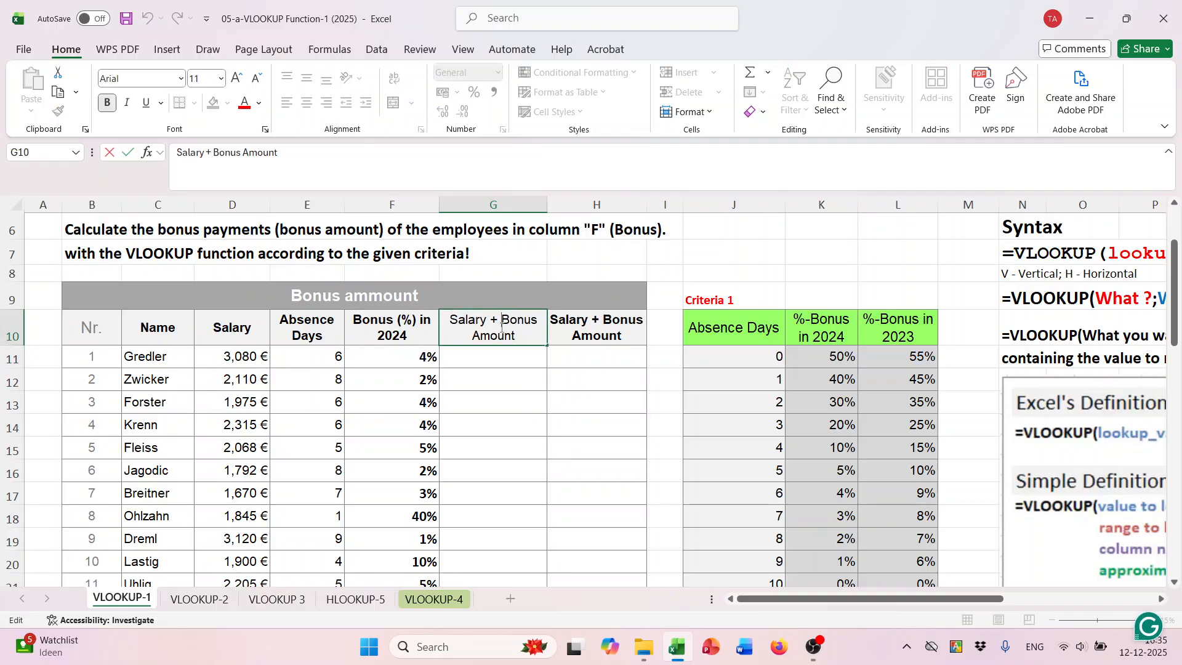
pyautogui.press('BackSpace')
pyautogui.press('BackSpace')
pyautogui.press('BackSpace')
pyautogui.press('BackSpace')
pyautogui.press('BackSpace')
pyautogui.press('BackSpace')
pyautogui.press('BackSpace')
pyautogui.press('BackSpace')
pyautogui.press('BackSpace')
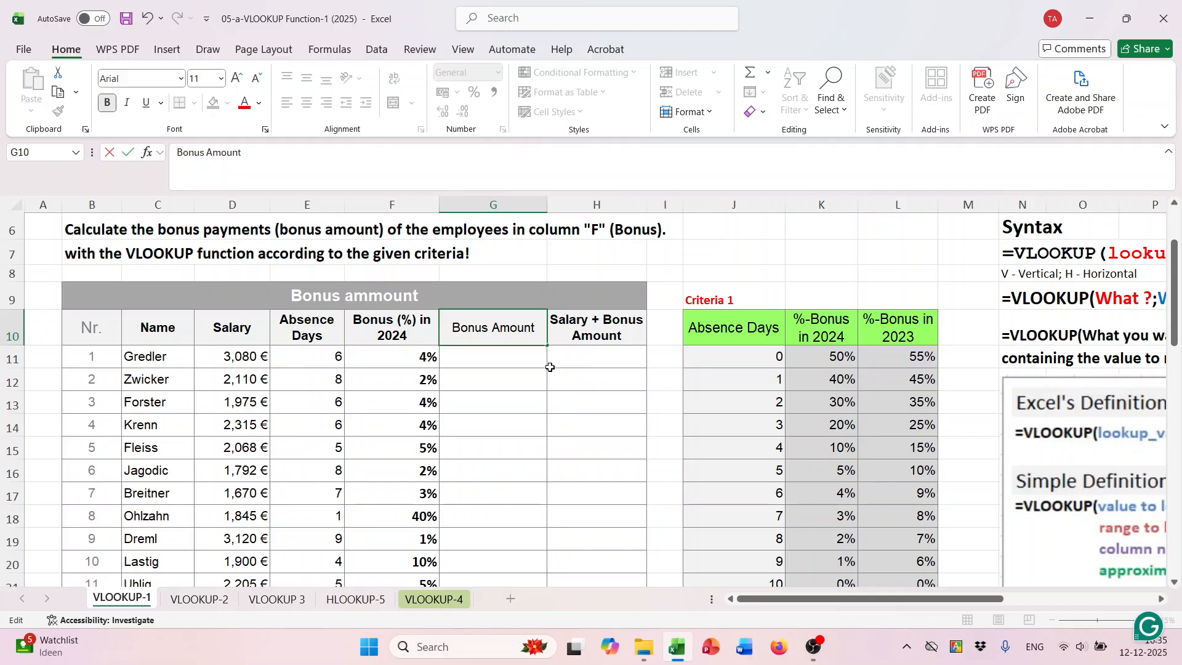
pyautogui.press('BackSpace')
pyautogui.press('BackSpace')
pyautogui.press('BackSpace')
pyautogui.press('BackSpace')
pyautogui.press('BackSpace')
pyautogui.press('BackSpace')
pyautogui.press('BackSpace')
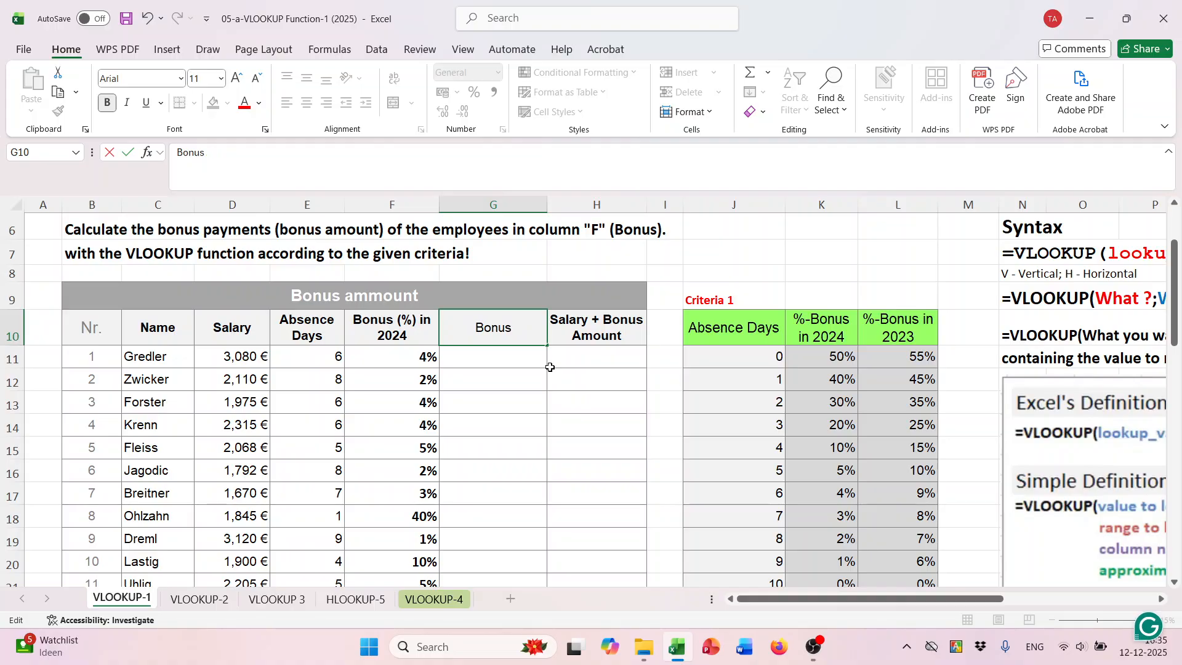
pyautogui.write('(%)')
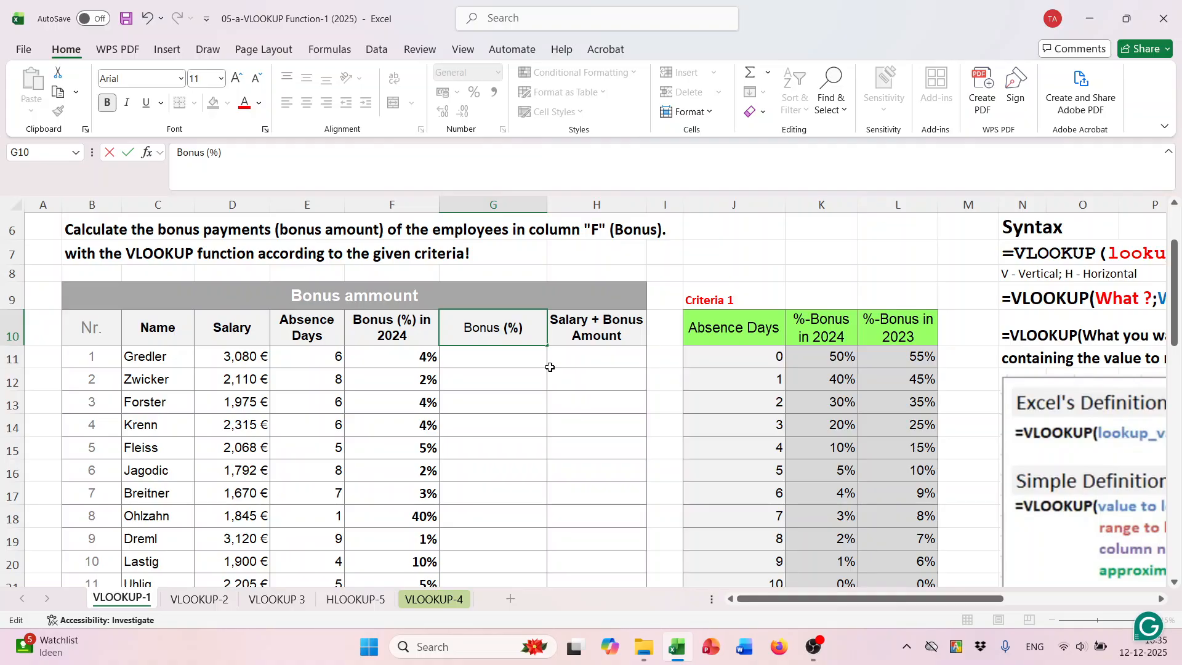
pyautogui.press('Return')
# - Start a VLOOKUP in G11 with E11 as the lookup value and the absolute range $J$10:$L$21 as the table array
pyautogui.write('=vl')
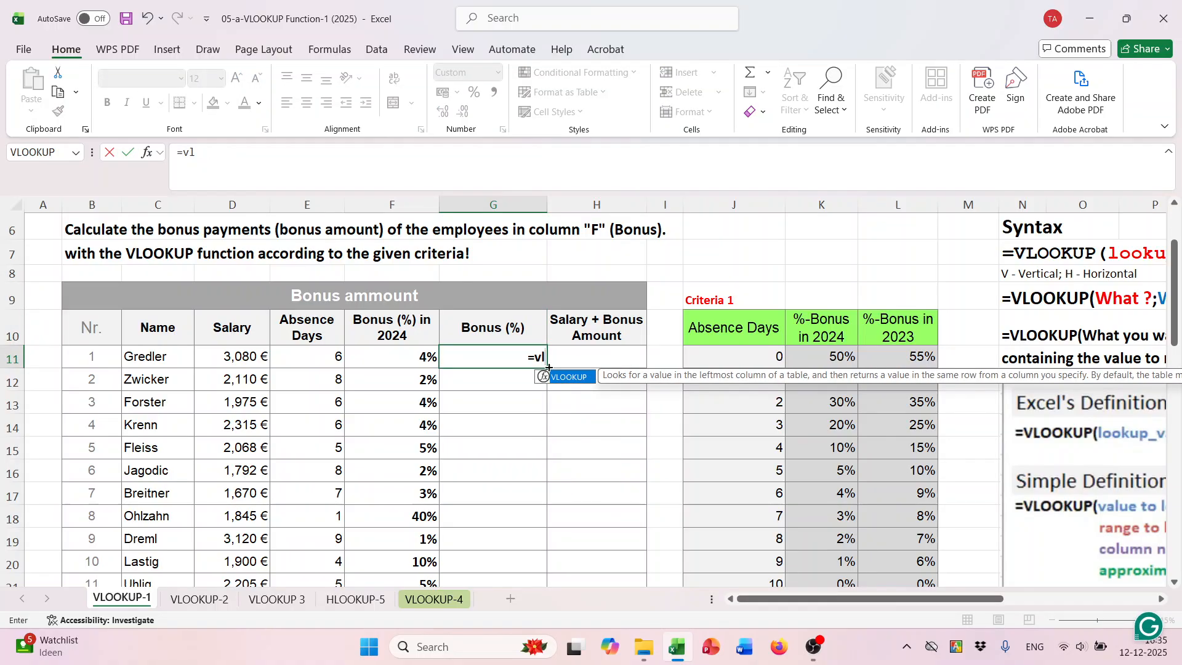
pyautogui.press('Tab')
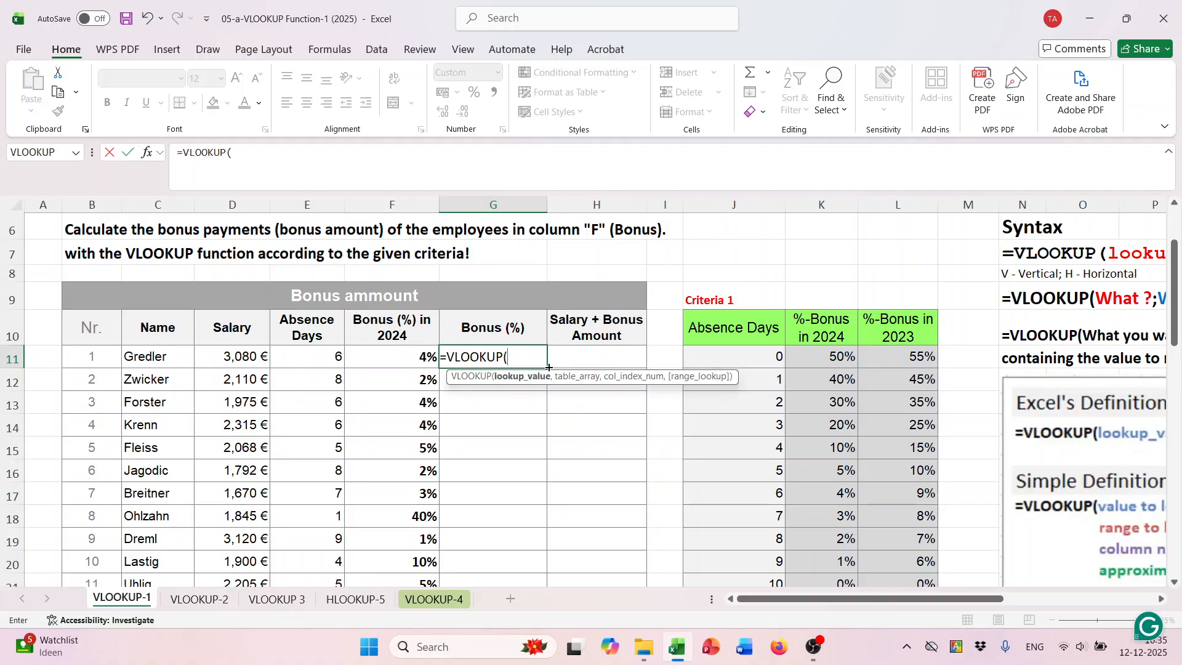
pyautogui.click(330, 356)
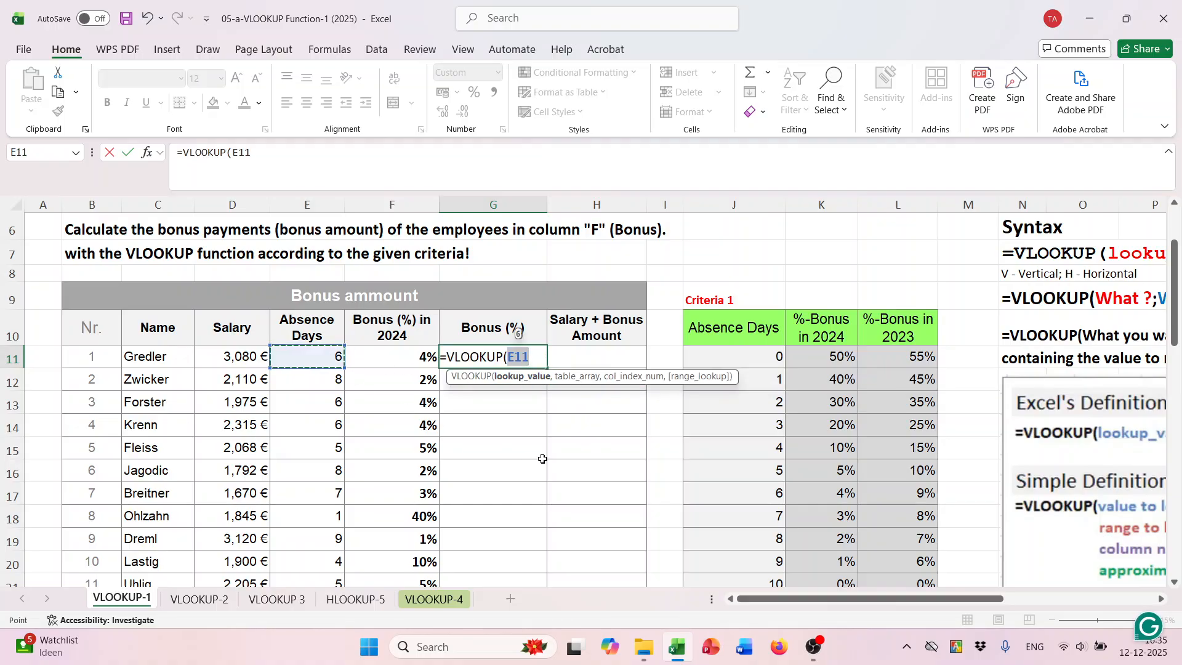
pyautogui.write(',')
pyautogui.moveTo(735, 326); pyautogui.dragTo(902, 539)
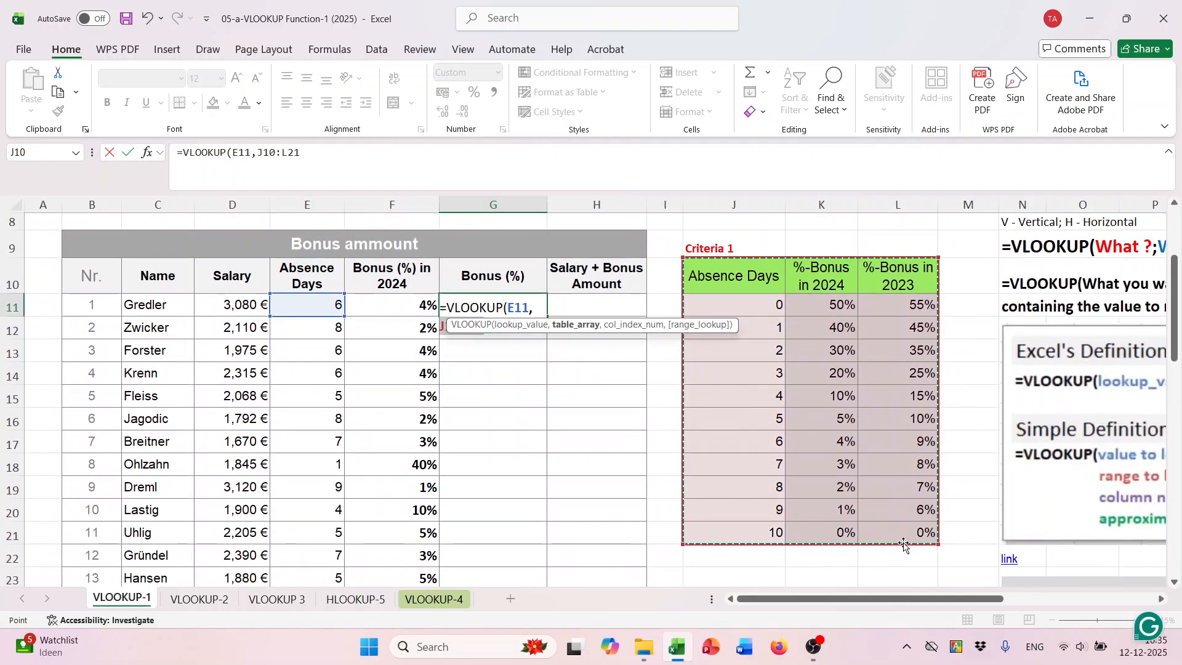
pyautogui.press('F4')
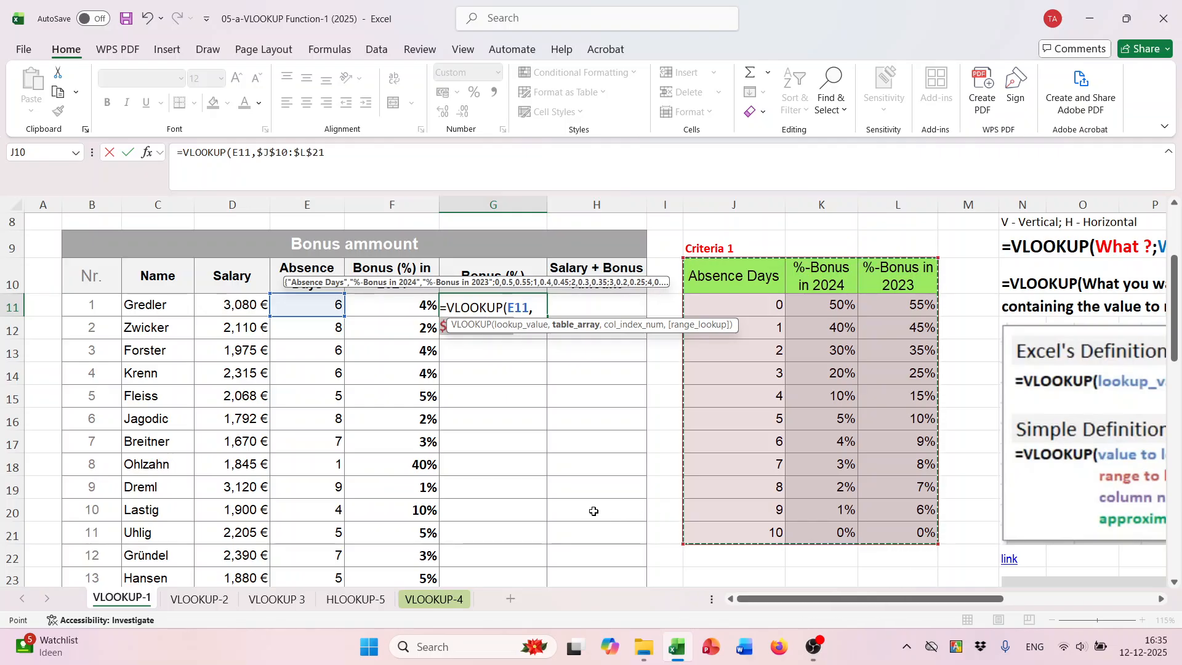
pyautogui.write(',')
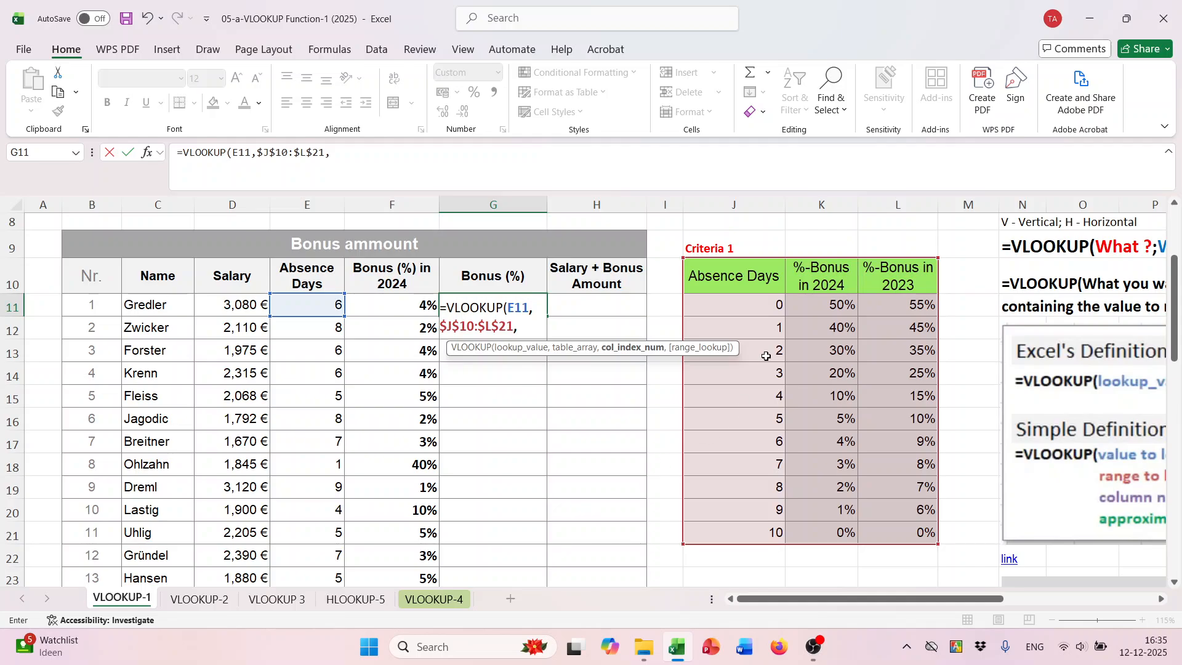
pyautogui.write('2,')
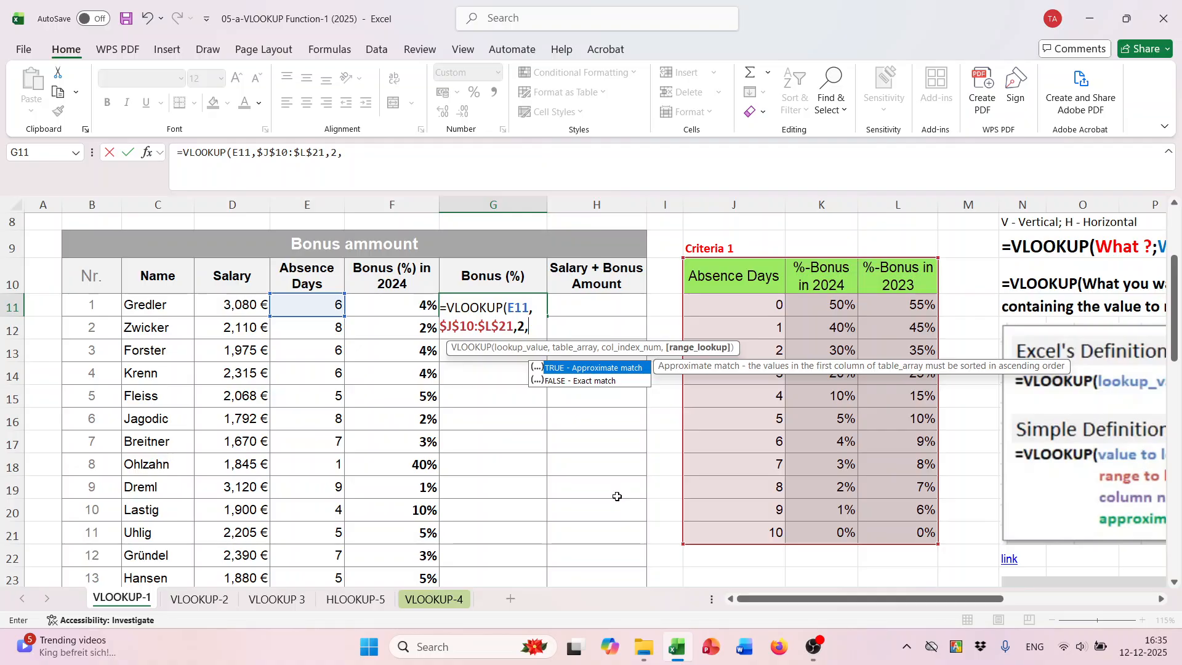
# - Set the column index to 2 and the range lookup to TRUE for an approximate match, and complete the G11 formula
pyautogui.write('tru')
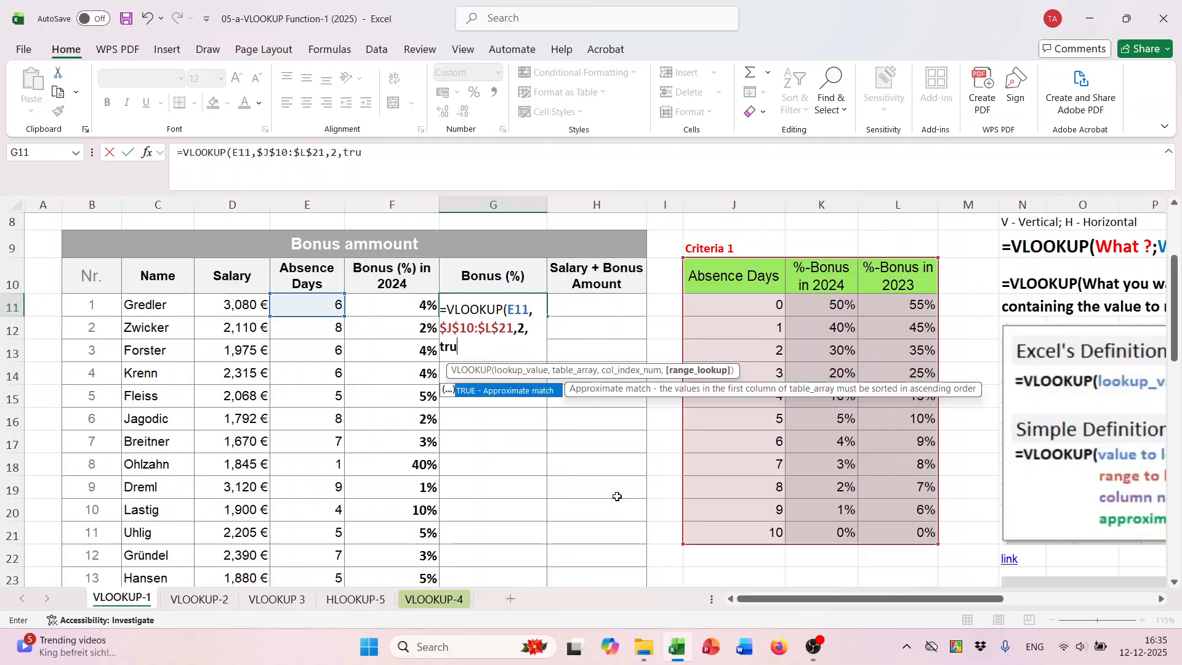
pyautogui.press('Tab')
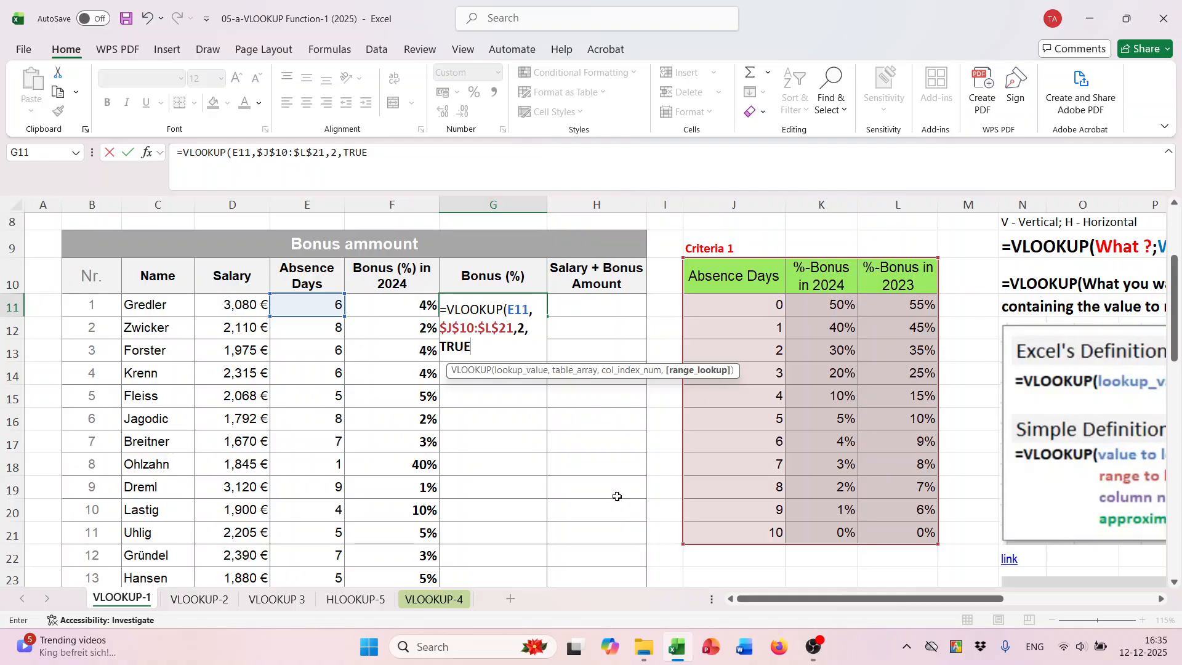
pyautogui.write(')')
pyautogui.press('Return')
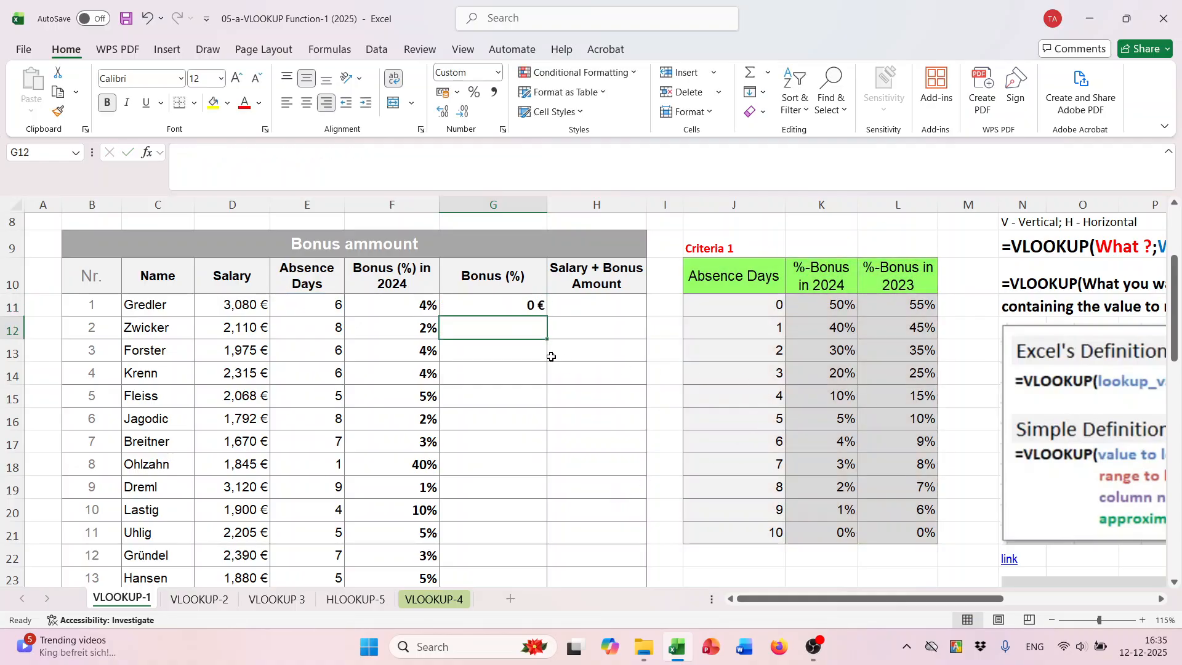
# - Check the VLOOKUP formula in G11 and format the cell as a percentage
pyautogui.doubleClick(520, 304)
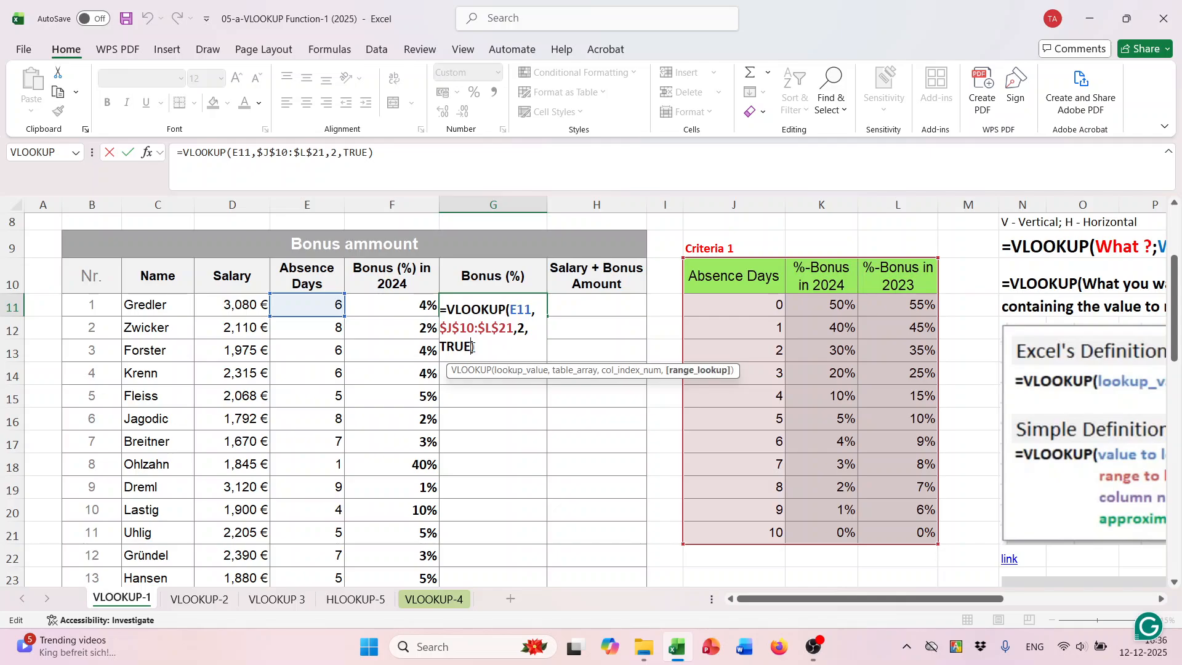
pyautogui.hotkey('ctrl', 'Return')
pyautogui.press('Return')
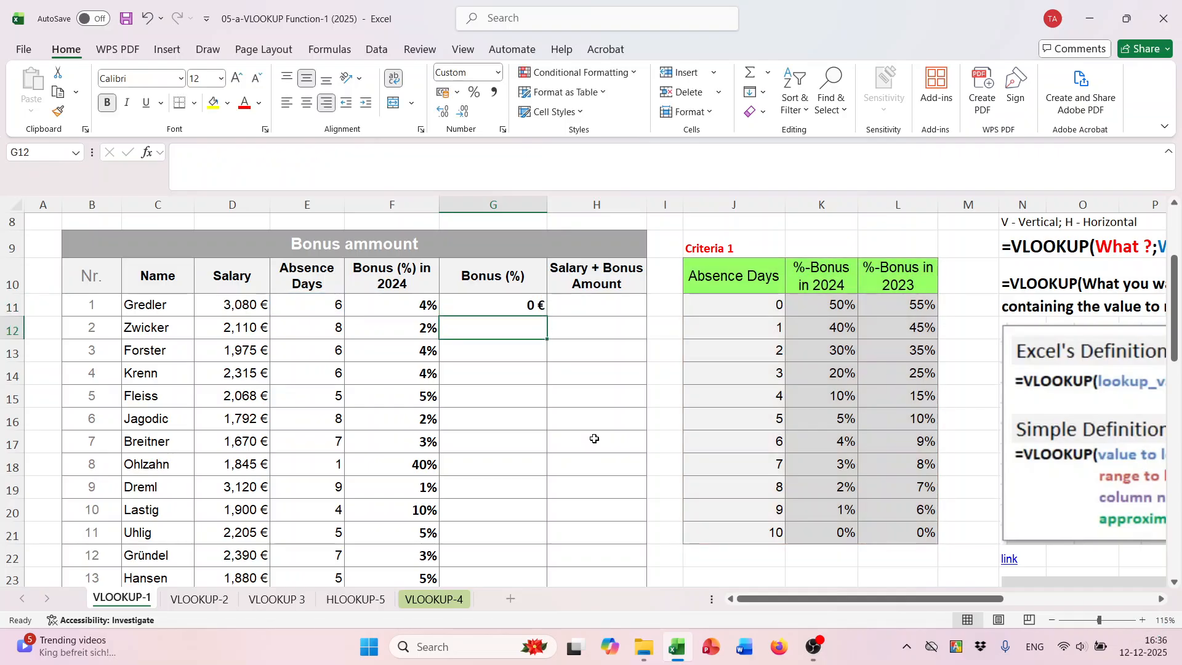
pyautogui.click(536, 305)
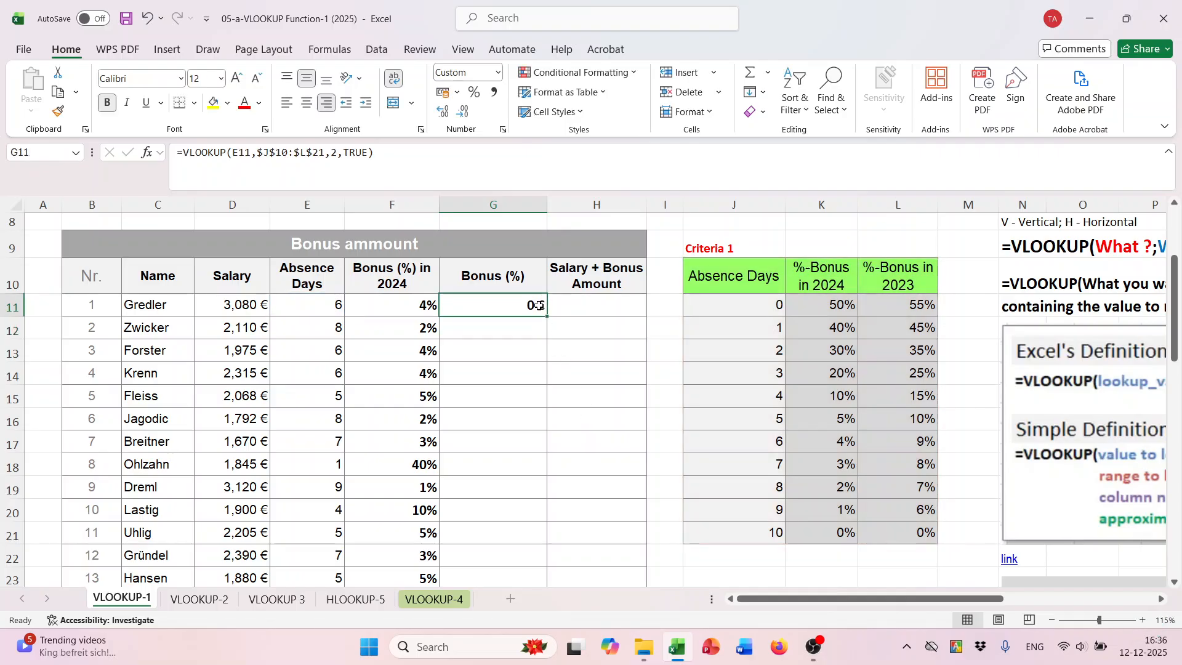
pyautogui.click(474, 93)
# - Fill the G11 approximate-match formula down the Bonus (%) column through the last employee row
pyautogui.scroll(-3, 612, 296)
pyautogui.scroll(3, 644, 388)
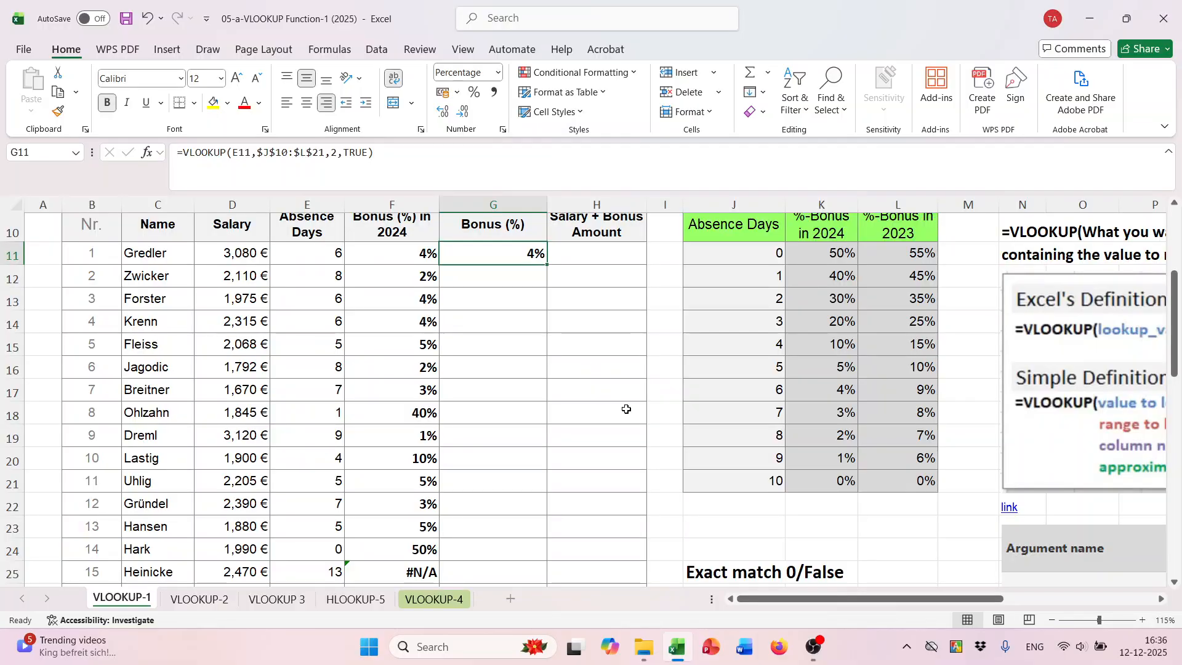
pyautogui.scroll(2, 638, 392)
pyautogui.scroll(-2, 569, 377)
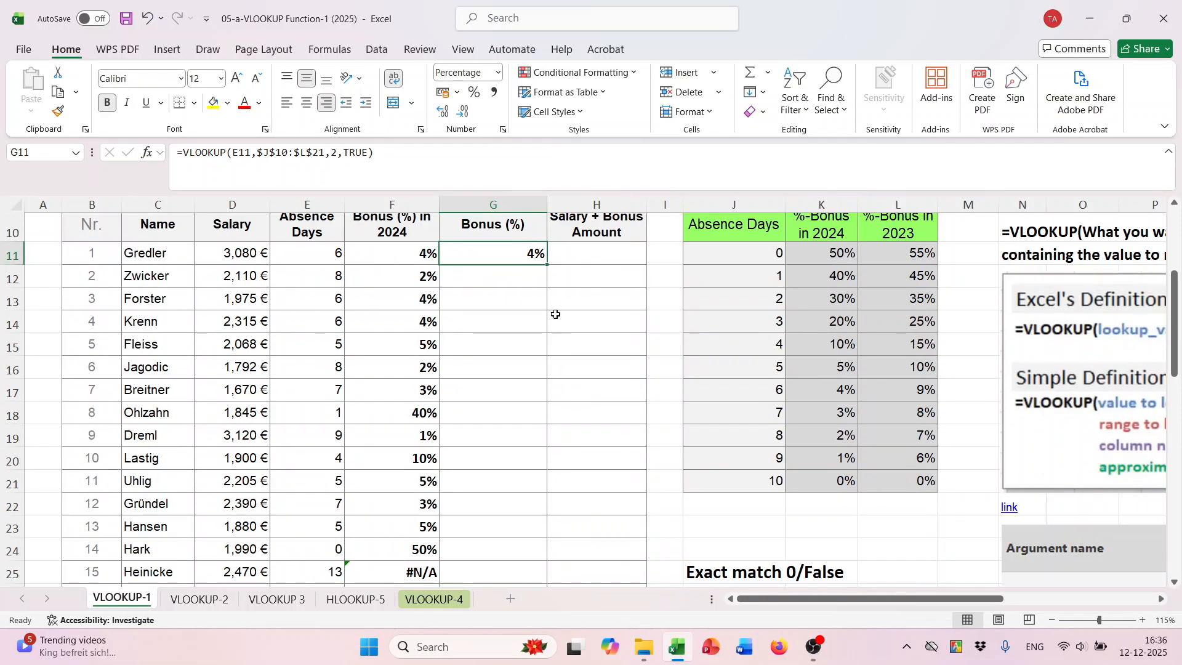
pyautogui.doubleClick(546, 267)
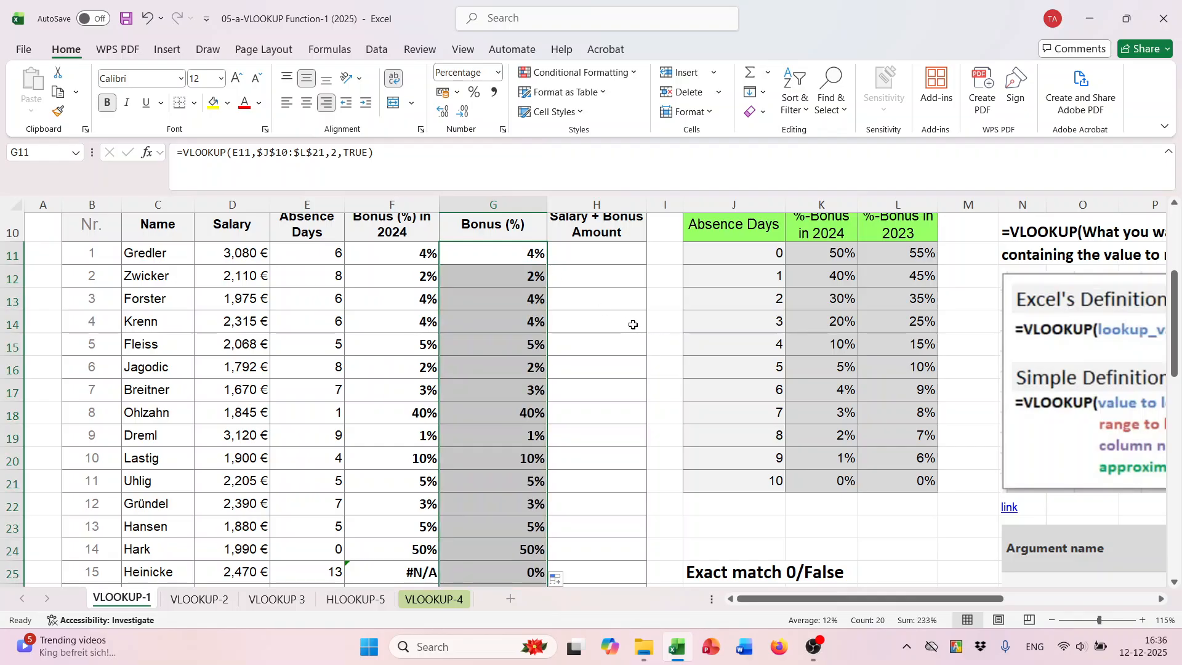
# - Compare the exact-match and approximate-match bonus results in columns F and G for the absence days in E25
pyautogui.scroll(-4, 589, 342)
pyautogui.scroll(2, 590, 343)
pyautogui.scroll(-2, 443, 344)
pyautogui.scroll(2, 457, 425)
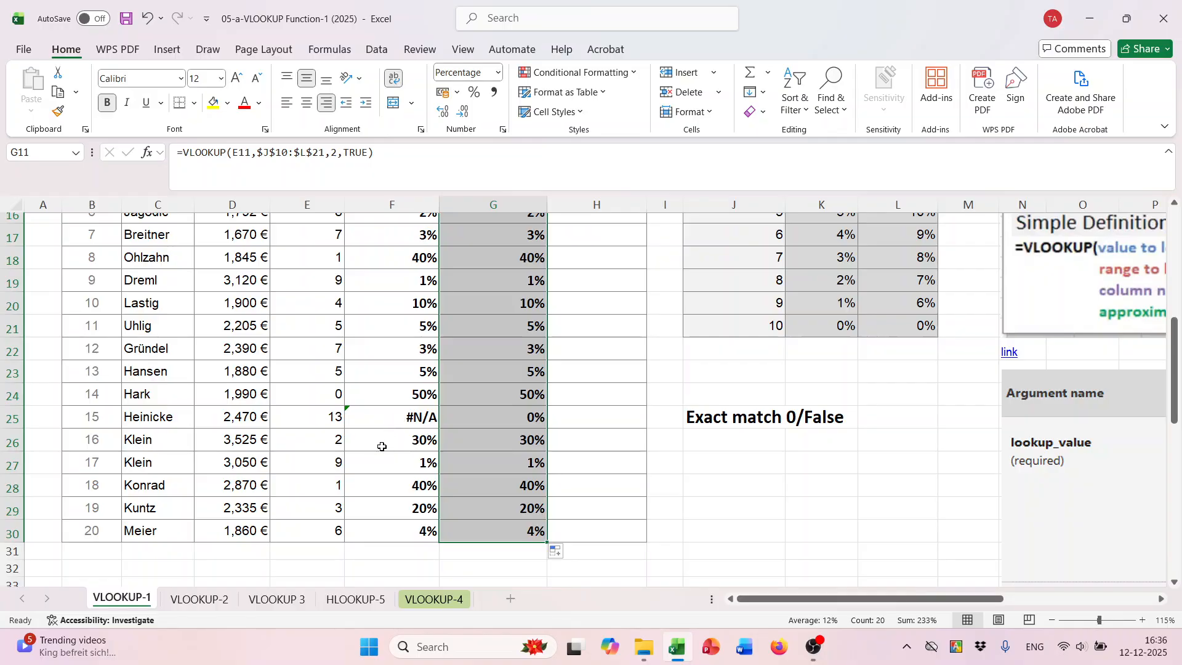
pyautogui.click(333, 418)
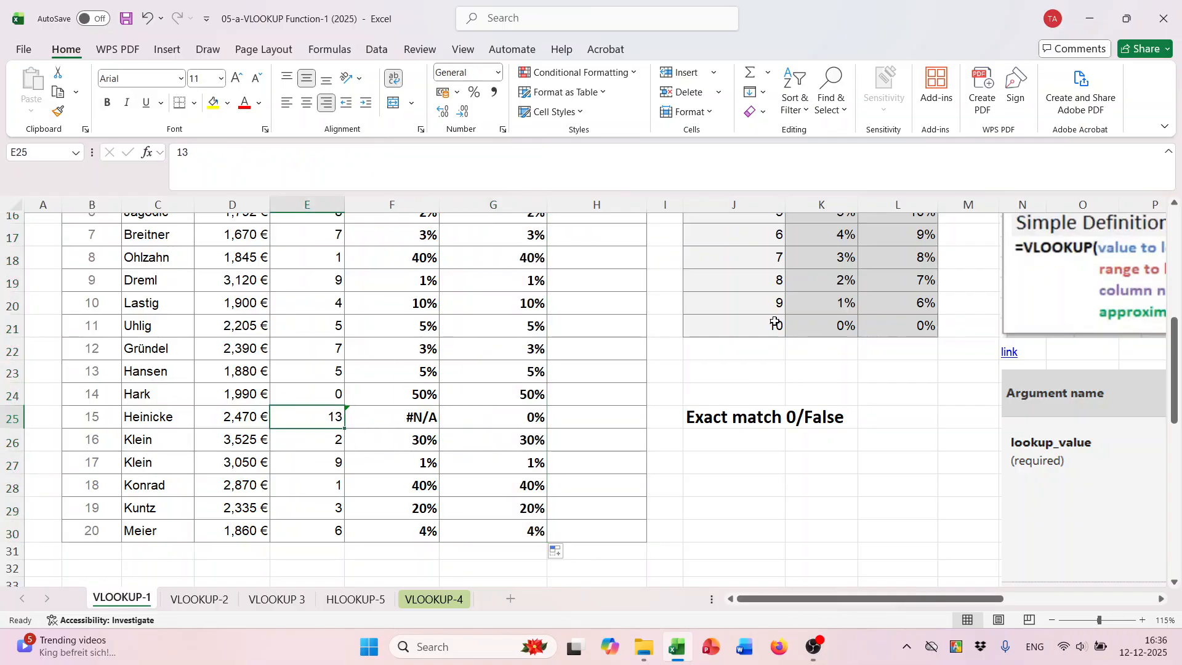
# - Compare the approximate-match result in G25 with the 10-day row at the end of the Criteria 1 table
pyautogui.moveTo(819, 329); pyautogui.dragTo(917, 326)
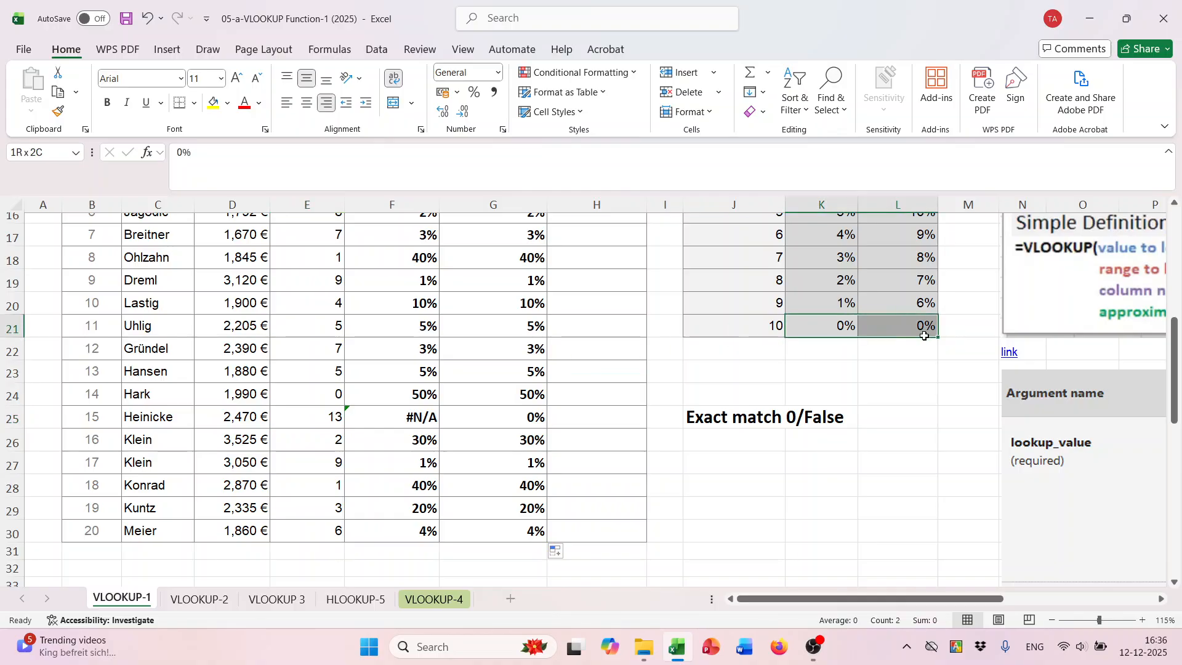
pyautogui.click(546, 421)
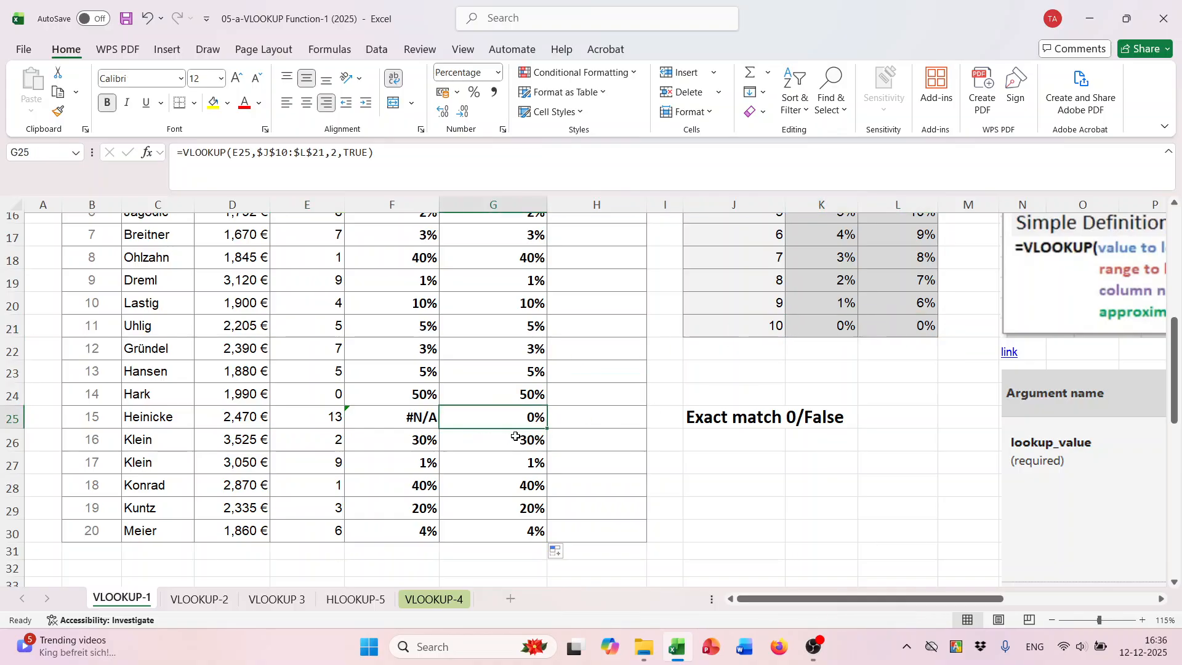
pyautogui.scroll(2, 880, 425)
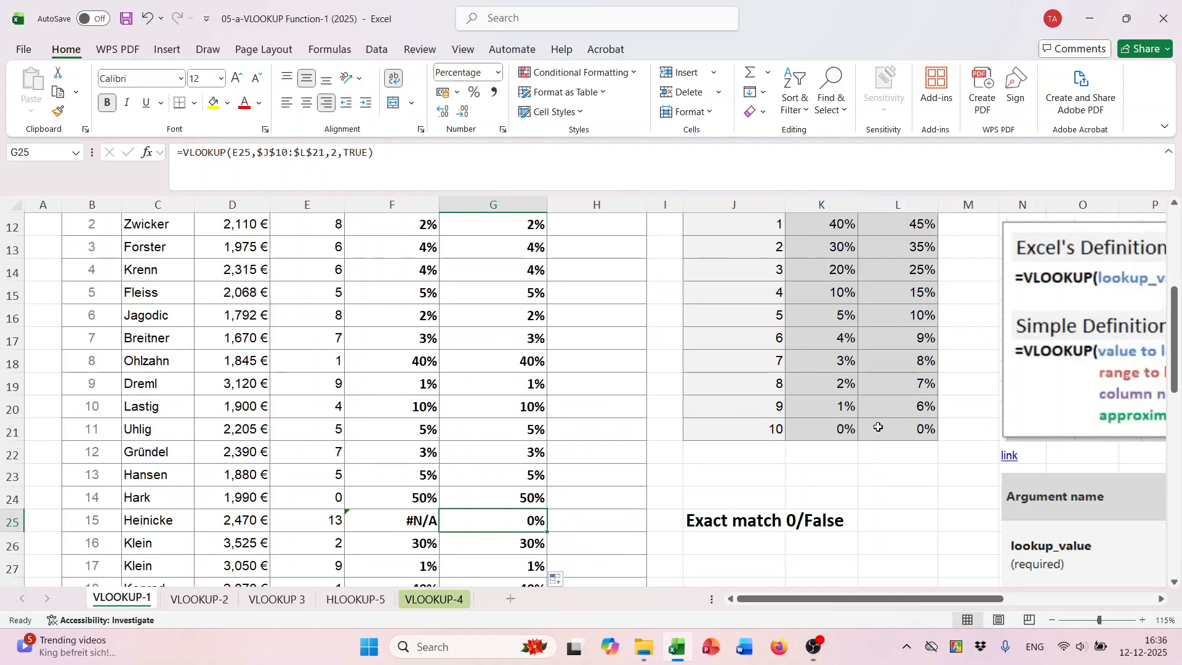
pyautogui.scroll(-1, 584, 496)
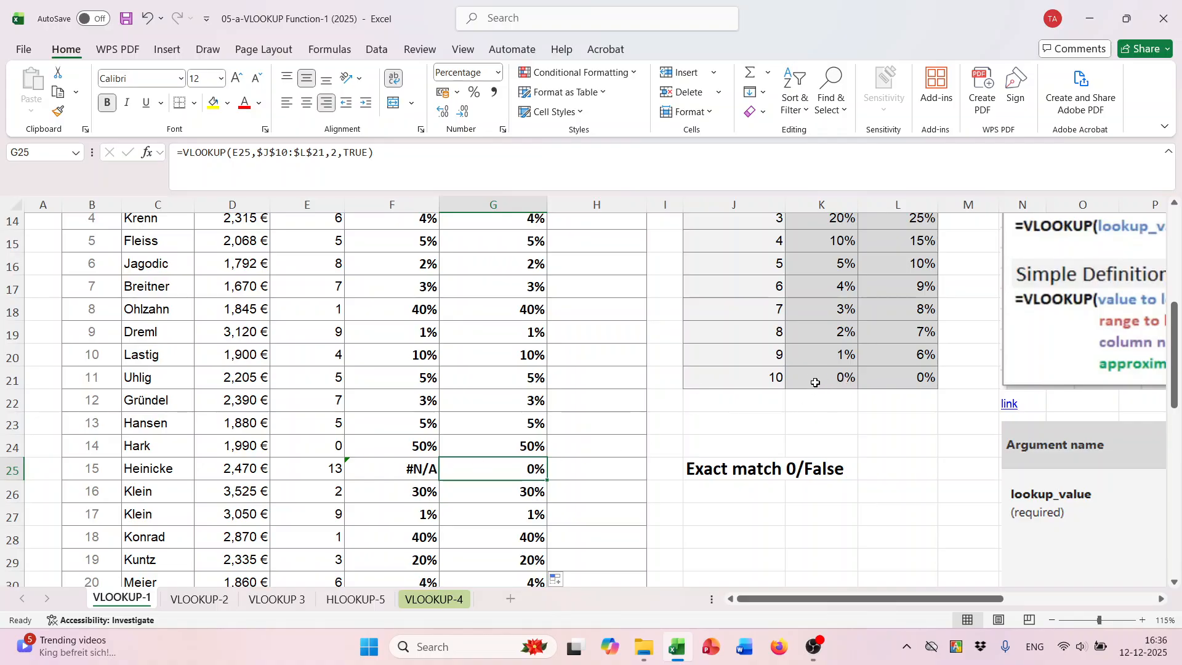
pyautogui.scroll(1, 677, 397)
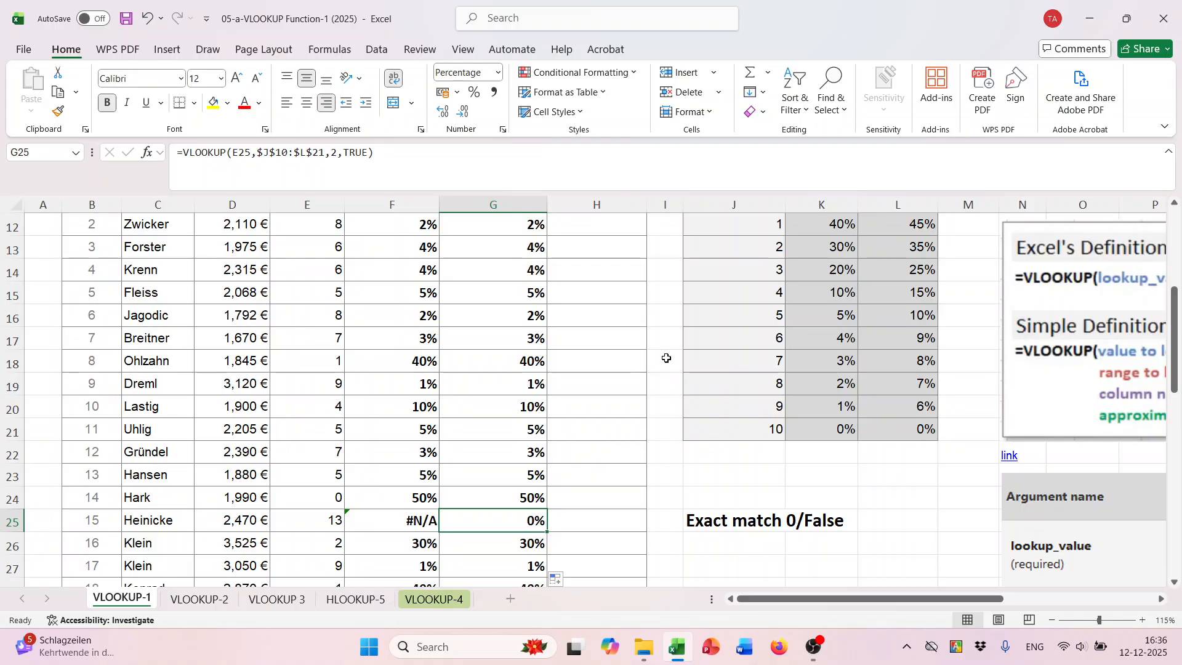
pyautogui.scroll(2, 665, 397)
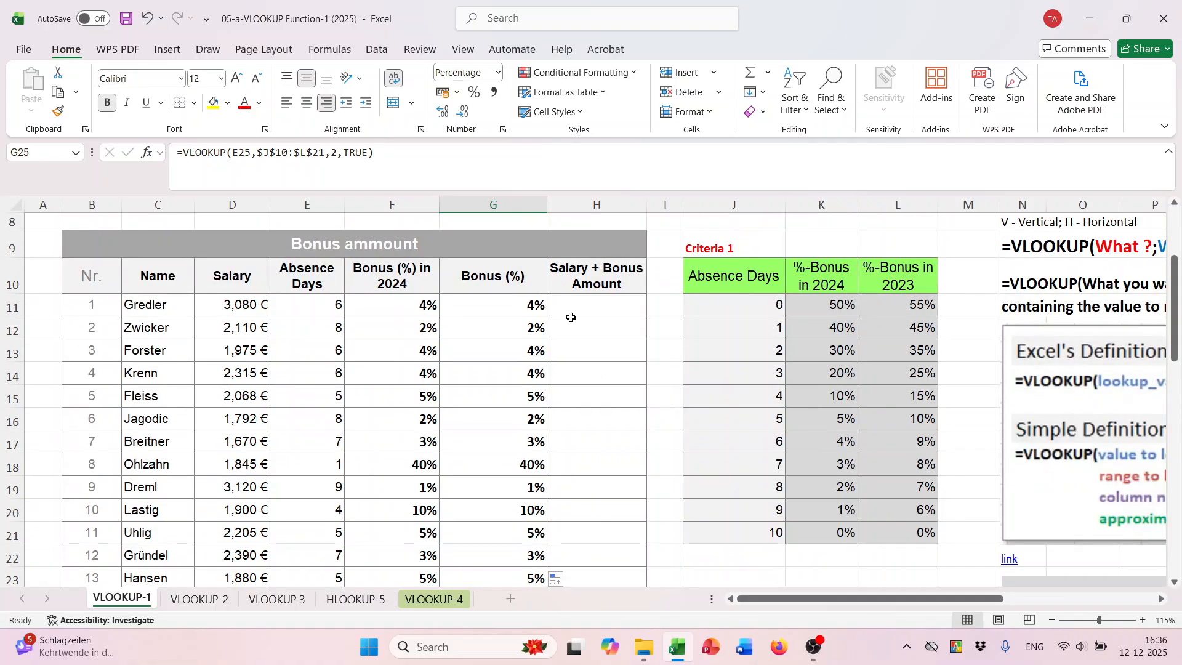
# - Enter the formula =D11*(1+G11) in H11 to calculate the first employee's salary plus bonus amount
pyautogui.click(587, 305)
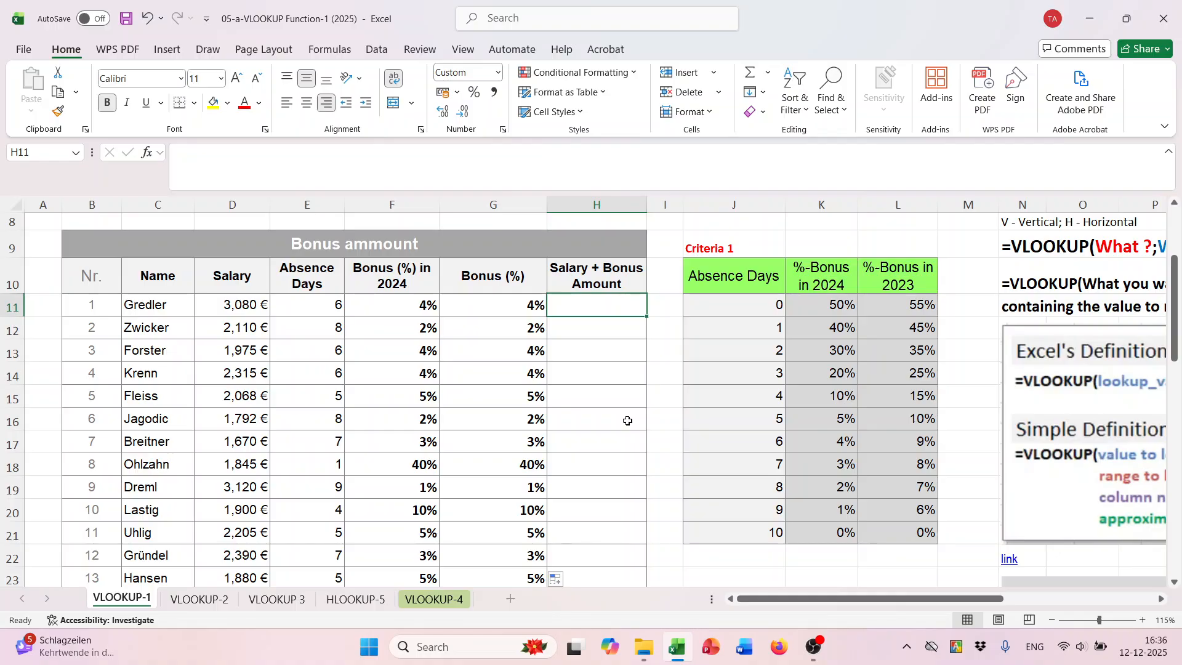
pyautogui.write('=')
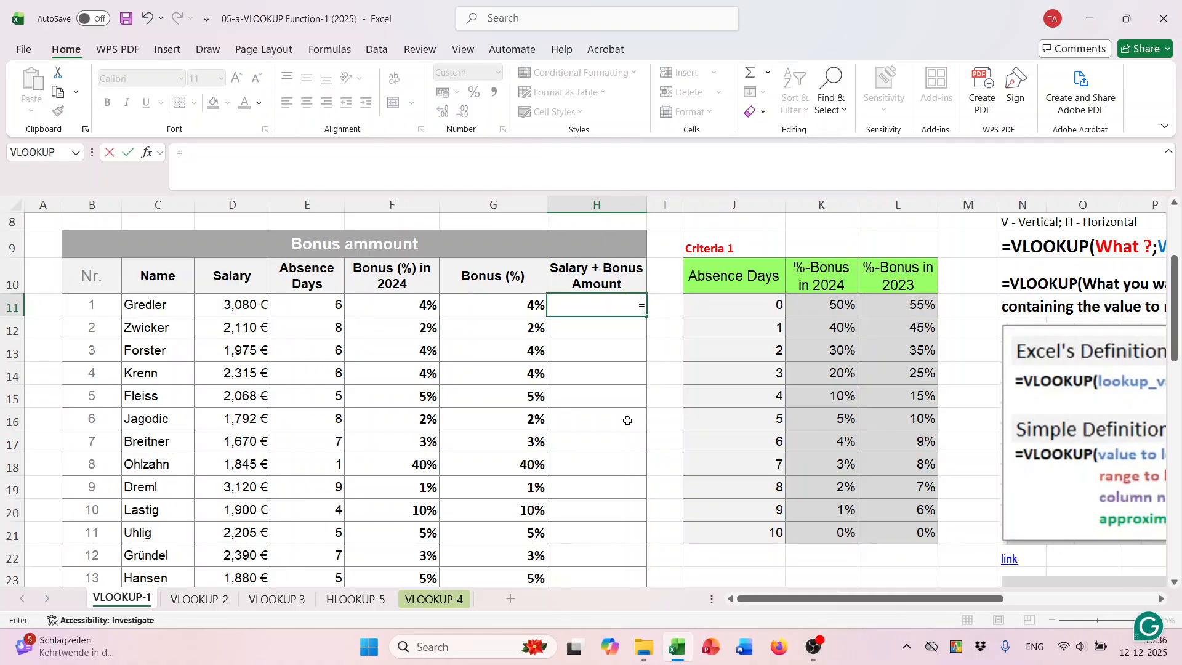
pyautogui.click(212, 308)
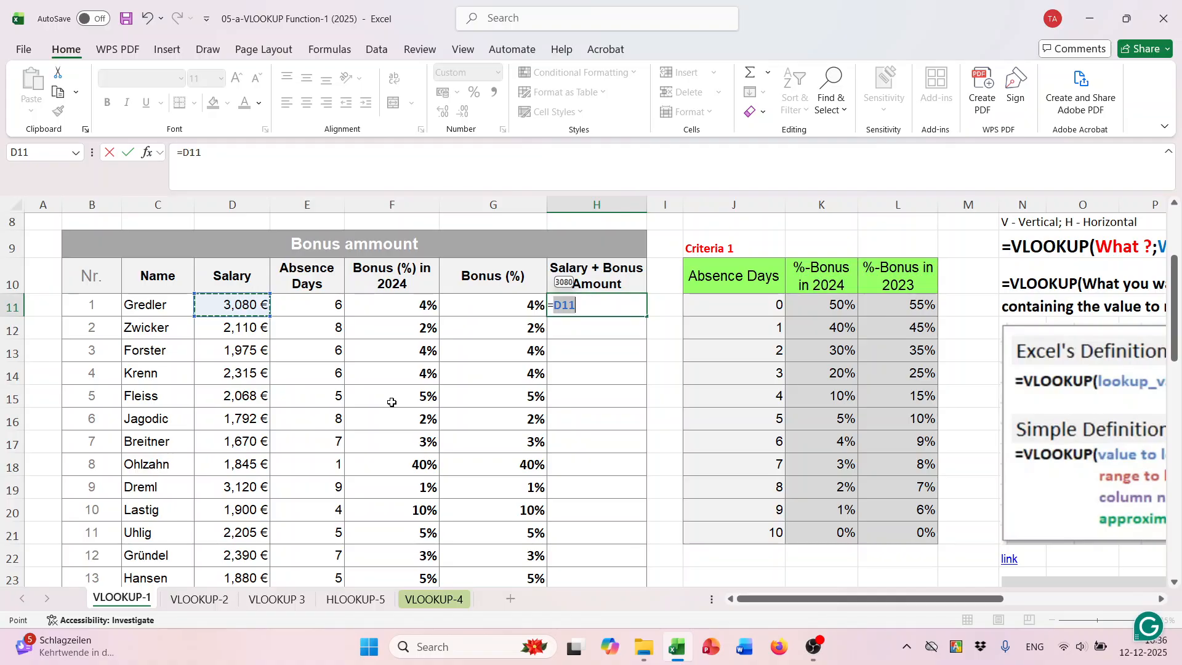
pyautogui.write('*')
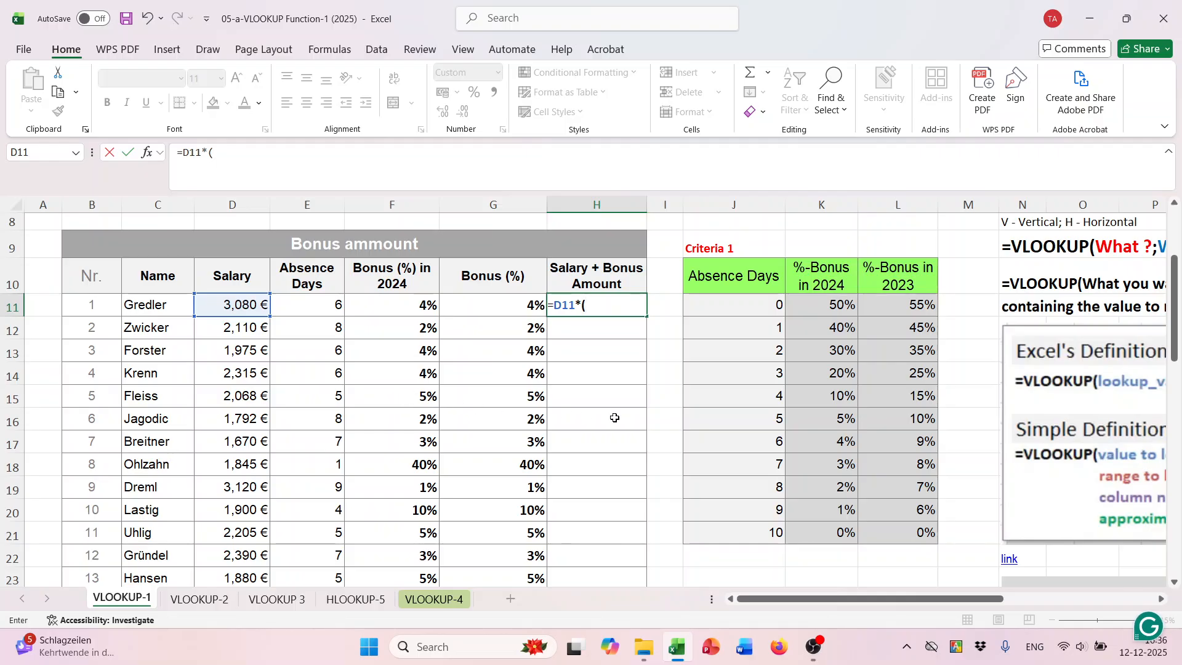
pyautogui.write('(1+')
pyautogui.click(527, 308)
pyautogui.write(')')
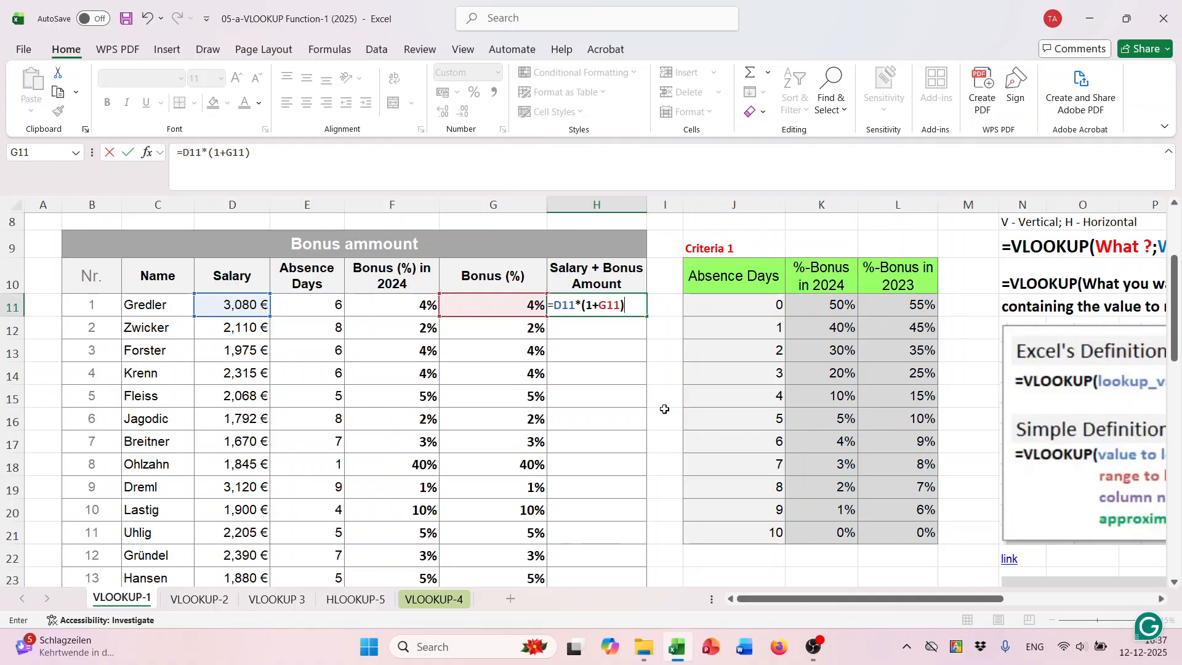
pyautogui.press('Return')
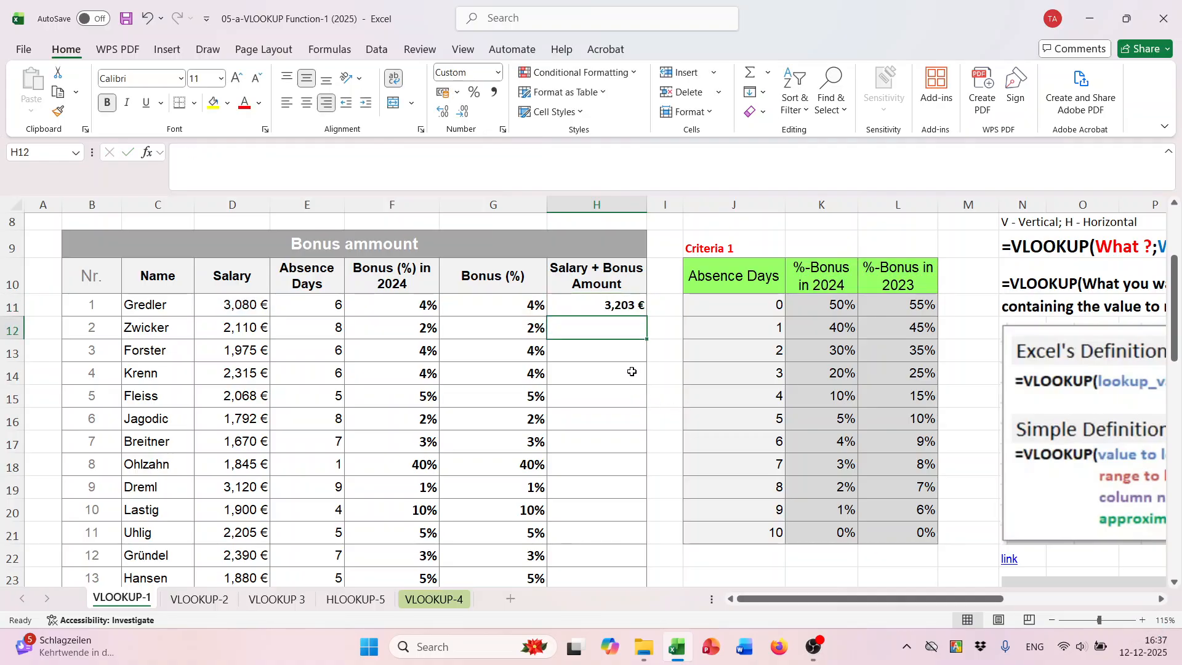
# - Fill the H11 formula down the Salary + Bonus Amount column for all employees and save the workbook
pyautogui.click(621, 307)
pyautogui.doubleClick(646, 318)
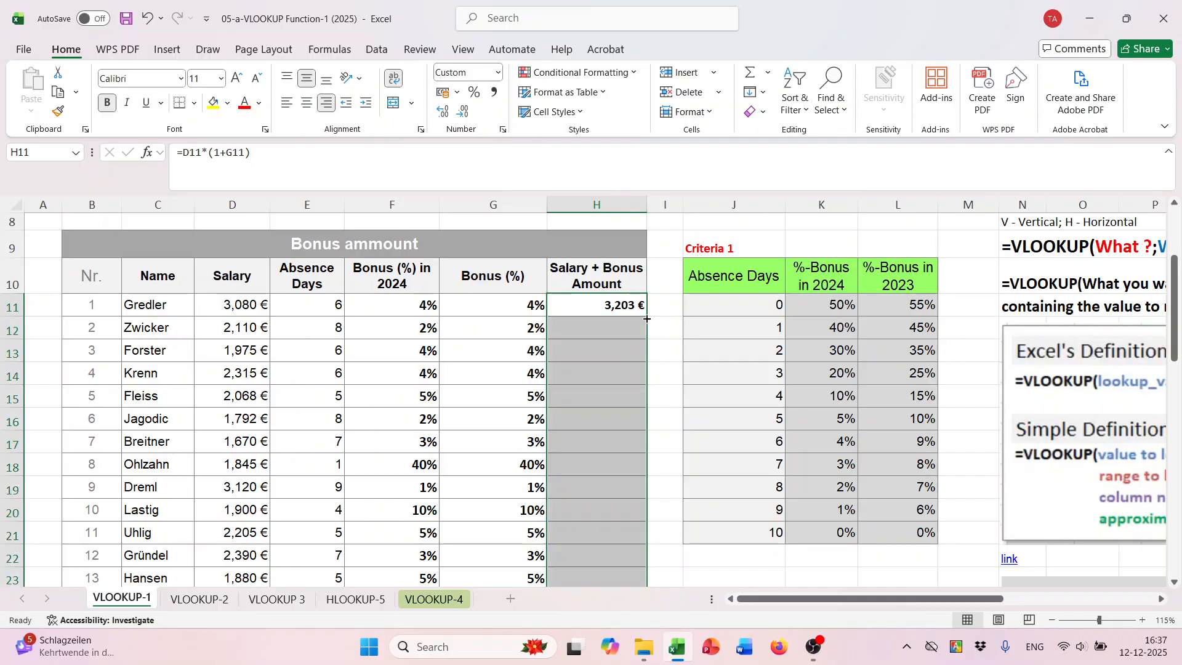
pyautogui.scroll(-3, 707, 390)
pyautogui.scroll(2, 707, 390)
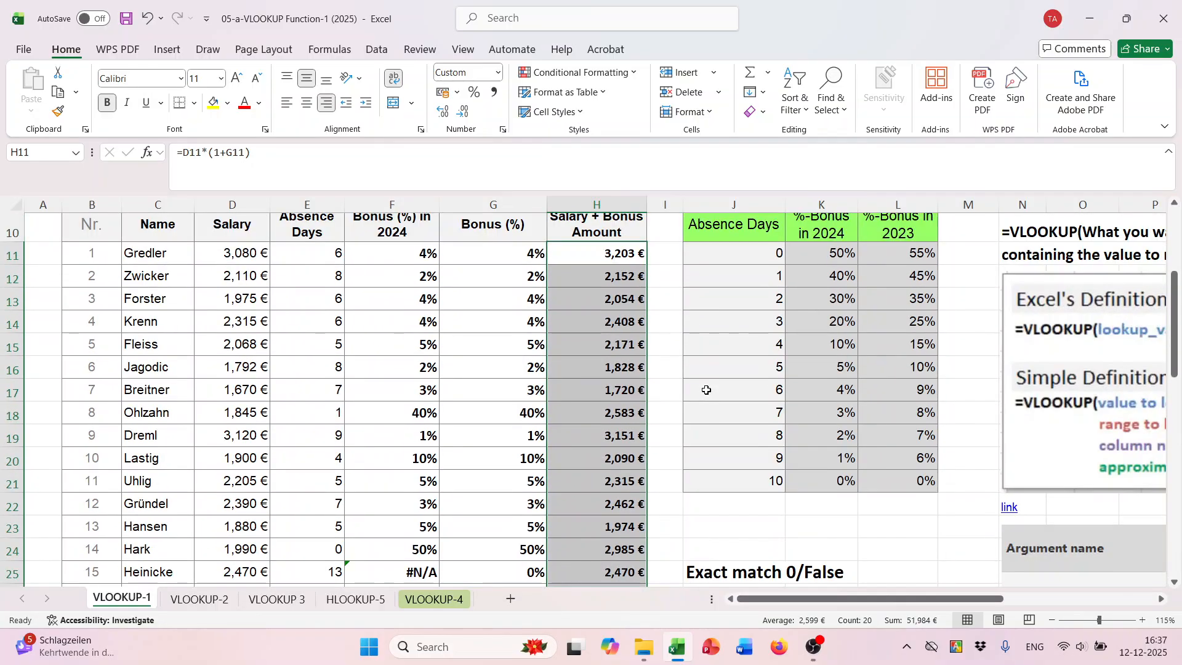
pyautogui.hotkey('ctrl', 's')
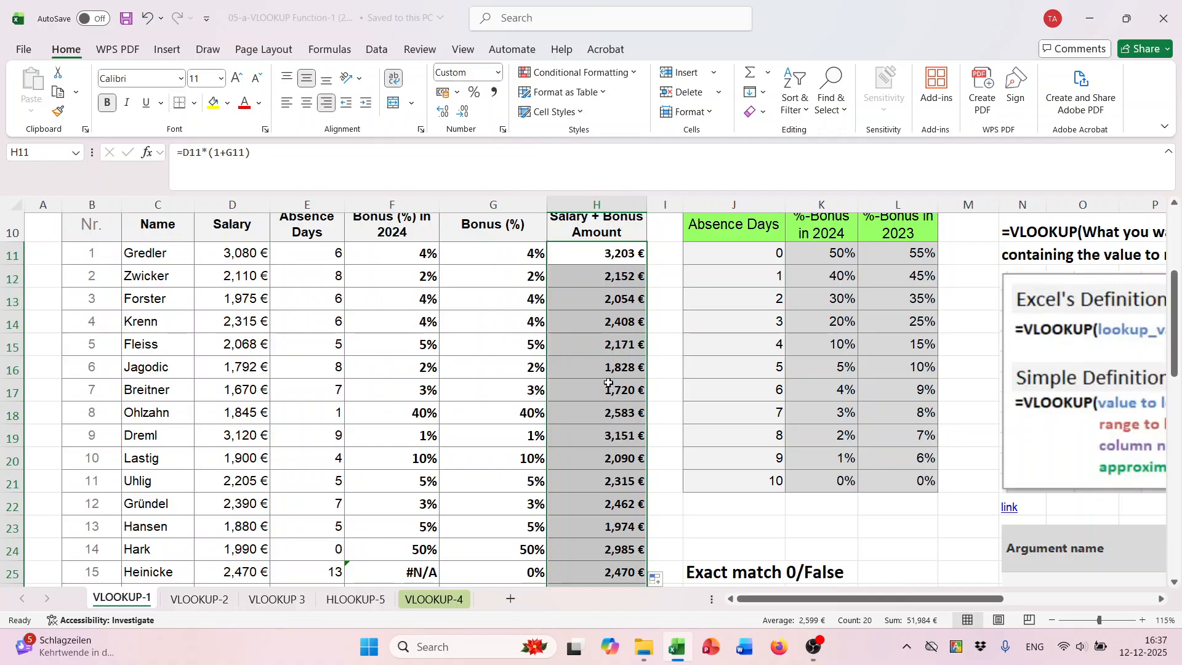
# - Switch to the VLOOKUP-2 sheet and look over its employee bonus table and criteria tables
pyautogui.click(199, 599)
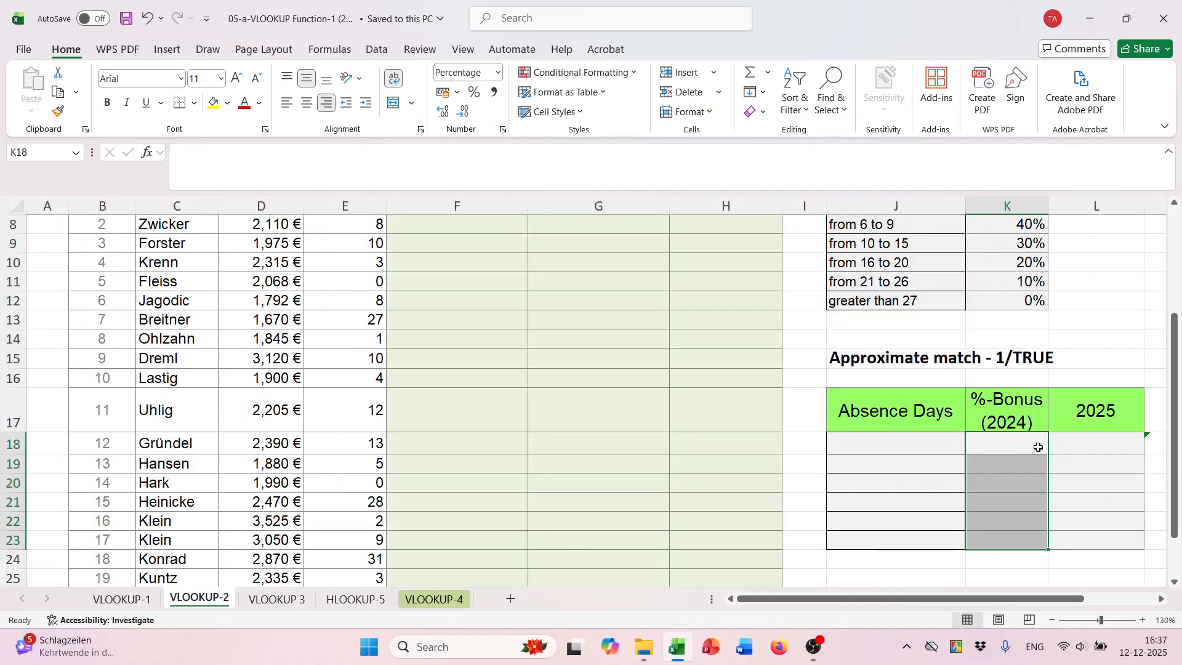
pyautogui.scroll(3, 1040, 431)
pyautogui.scroll(-1, 984, 422)
pyautogui.scroll(1, 639, 438)
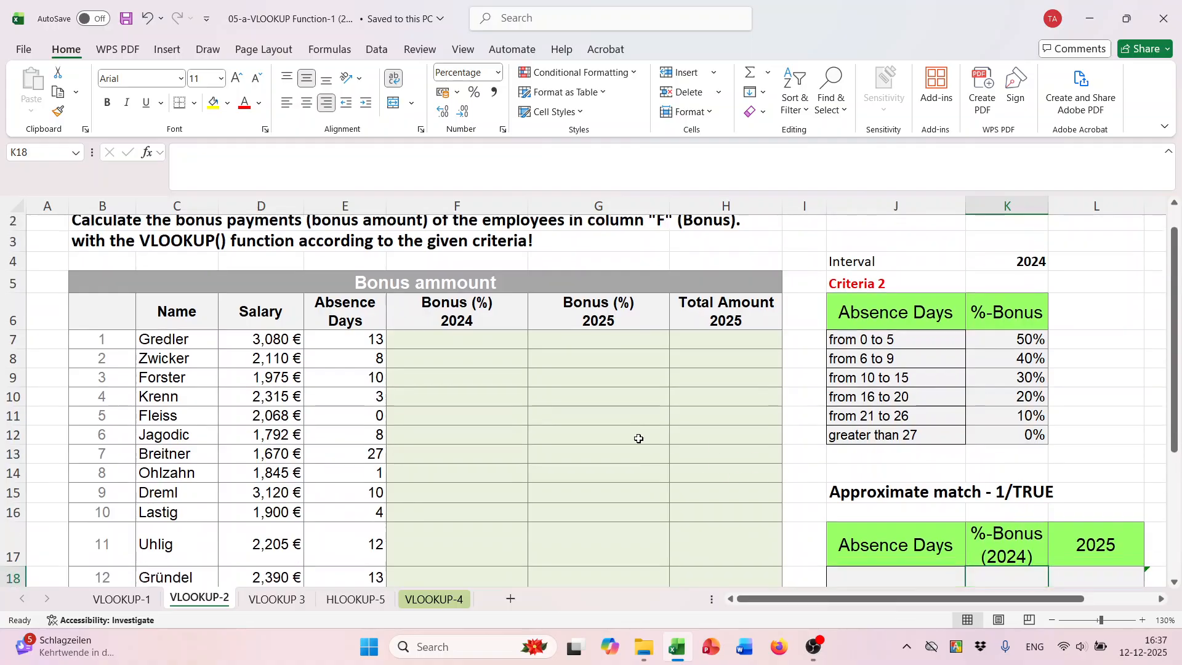
pyautogui.scroll(-1, 764, 424)
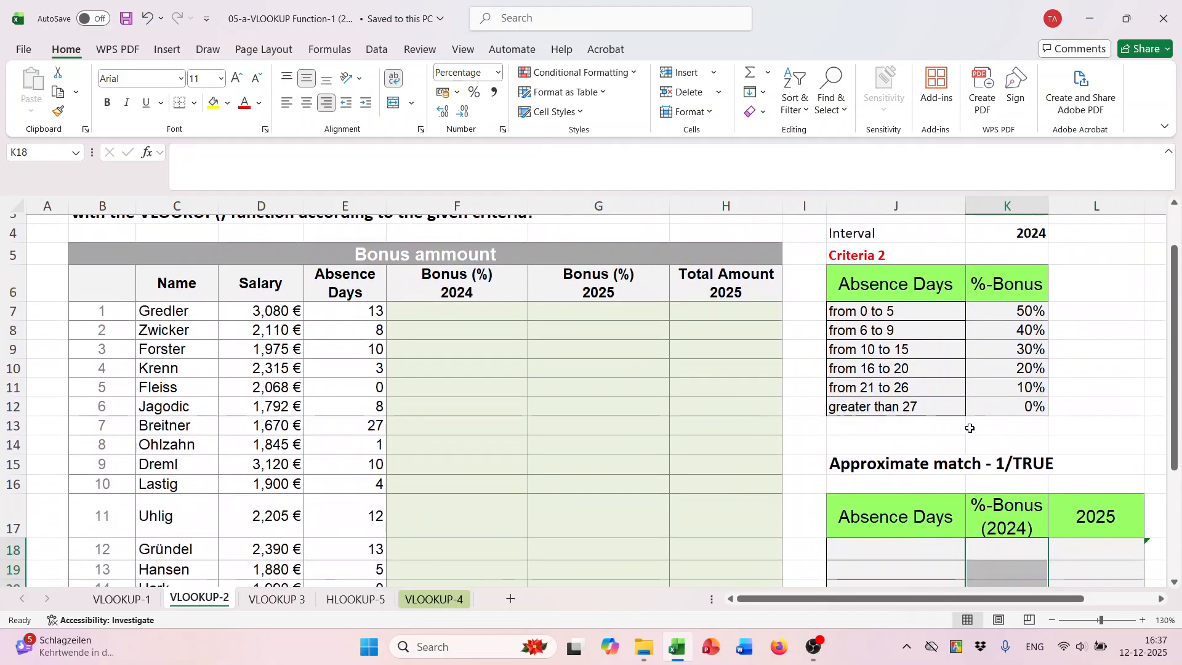
pyautogui.scroll(-2, 954, 422)
pyautogui.scroll(1, 971, 437)
# - Examine the absence-day intervals and bonus percentages in the Criteria 2 table and the empty approximate-match table beneath it
pyautogui.click(1052, 382)
pyautogui.moveTo(911, 254); pyautogui.dragTo(1009, 346)
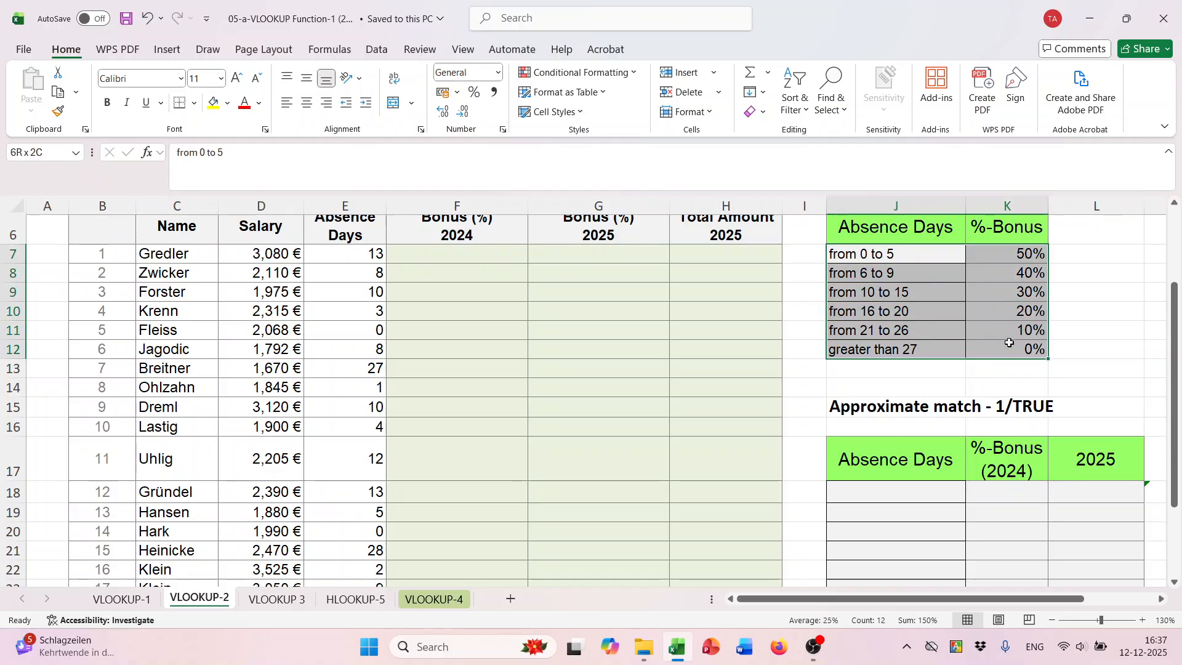
pyautogui.scroll(1, 920, 280)
pyautogui.scroll(1, 917, 280)
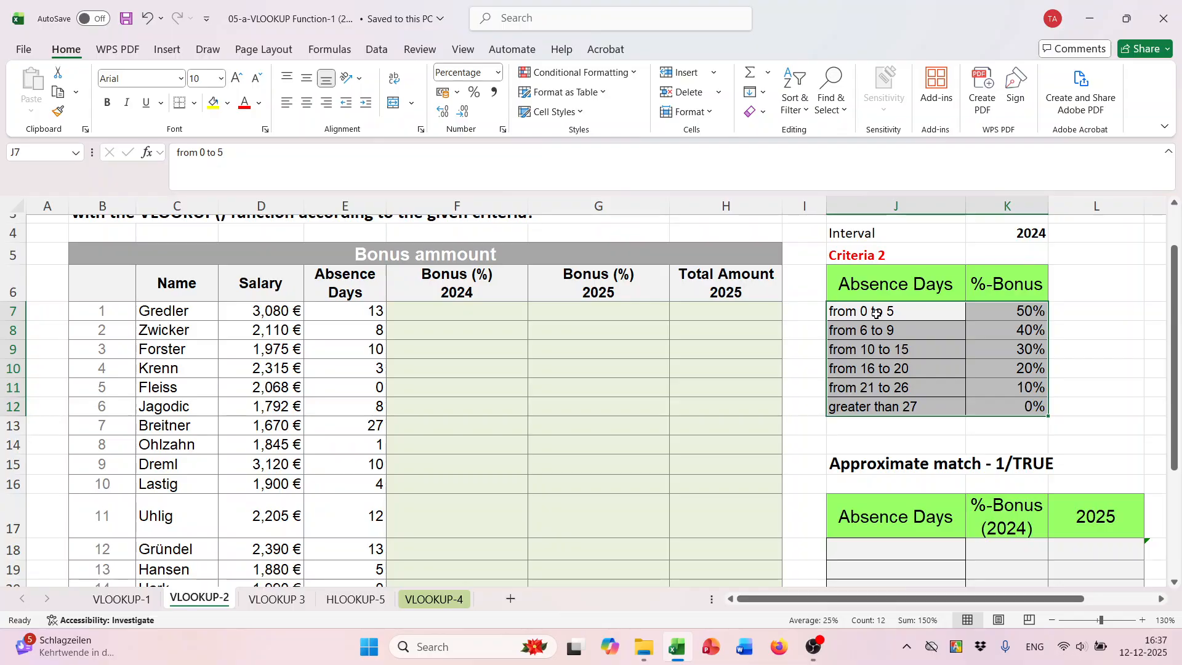
pyautogui.click(837, 316)
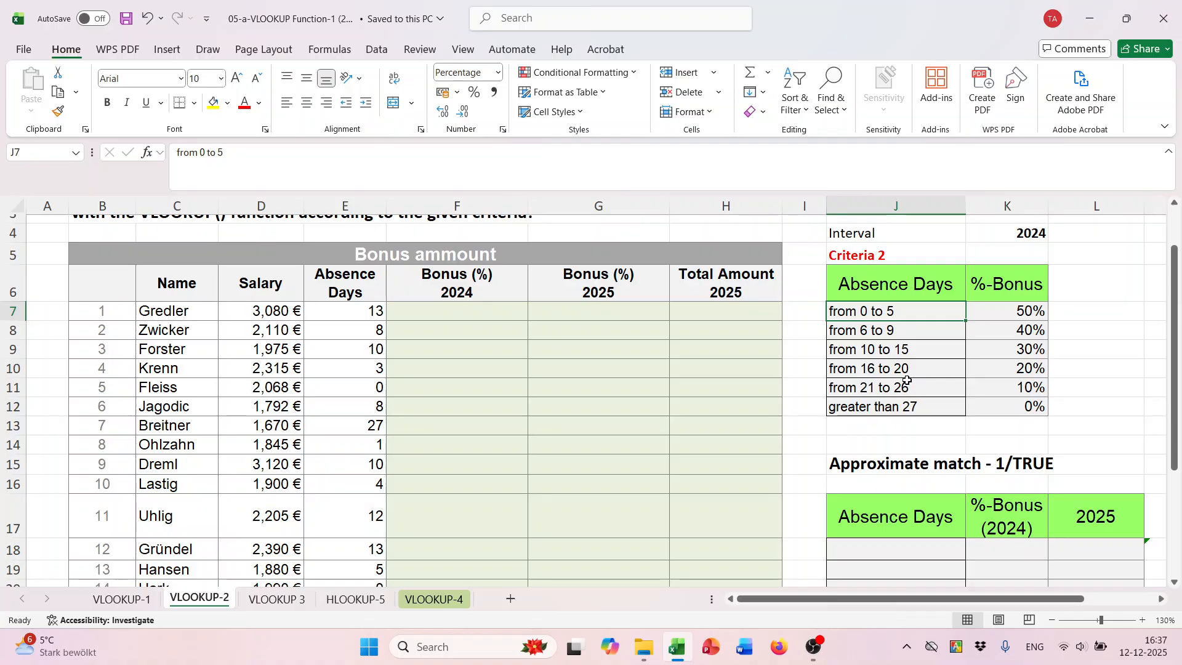
pyautogui.scroll(-1, 928, 375)
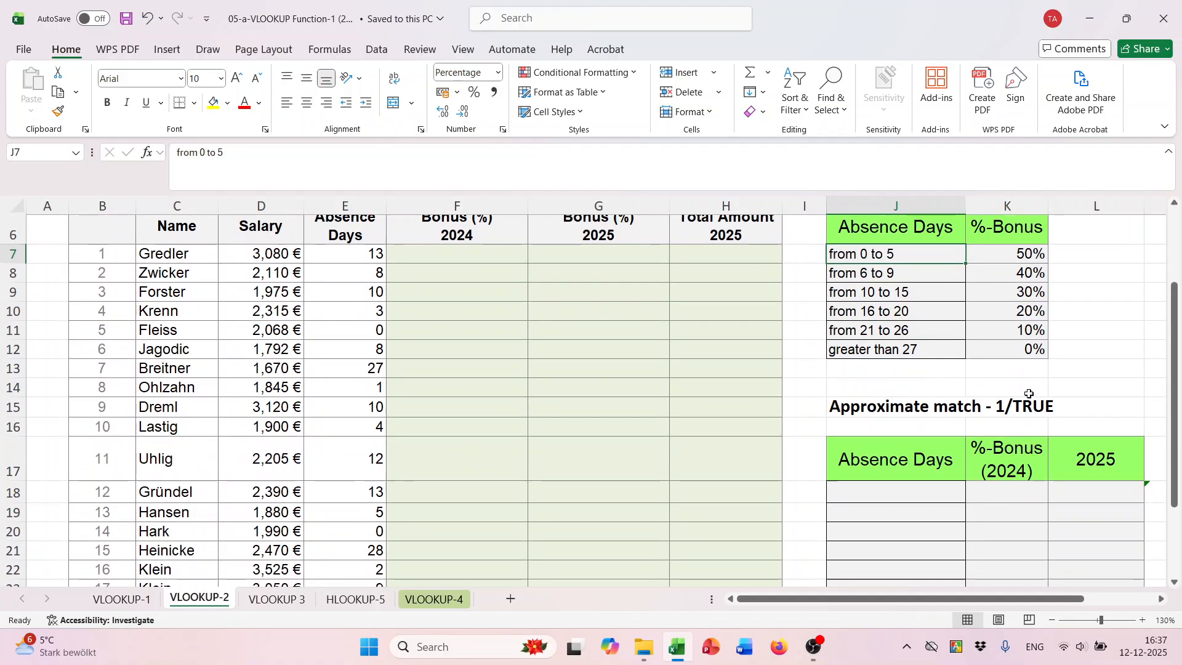
pyautogui.keyDown('ctrl'); pyautogui.scroll(-1, 968, 327); pyautogui.keyUp('ctrl')
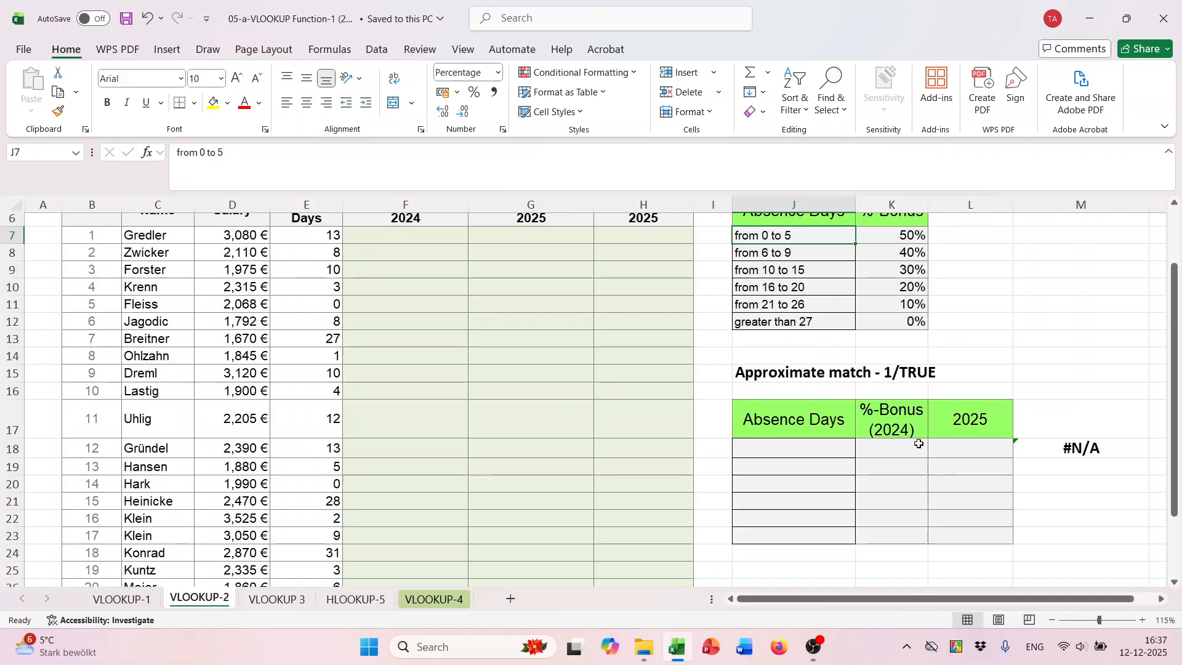
pyautogui.scroll(1, 955, 379)
# - Enter the interval lower limits 0 and 6 in J18 and J19 of the approximate-match table
pyautogui.click(793, 539)
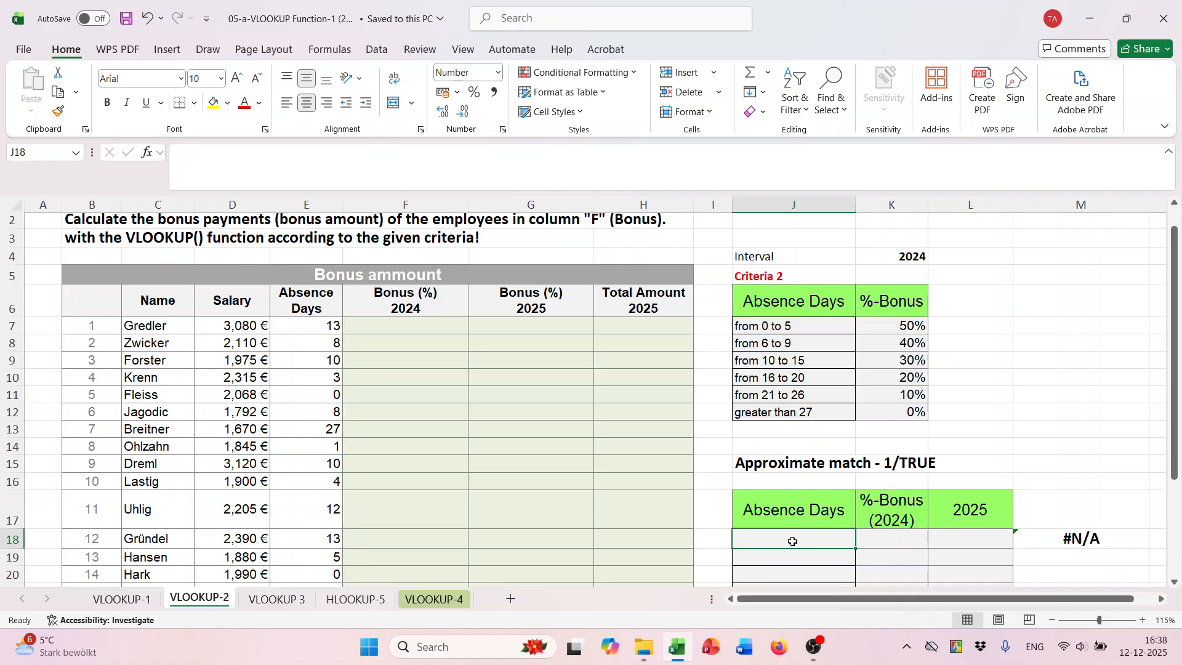
pyautogui.write('0')
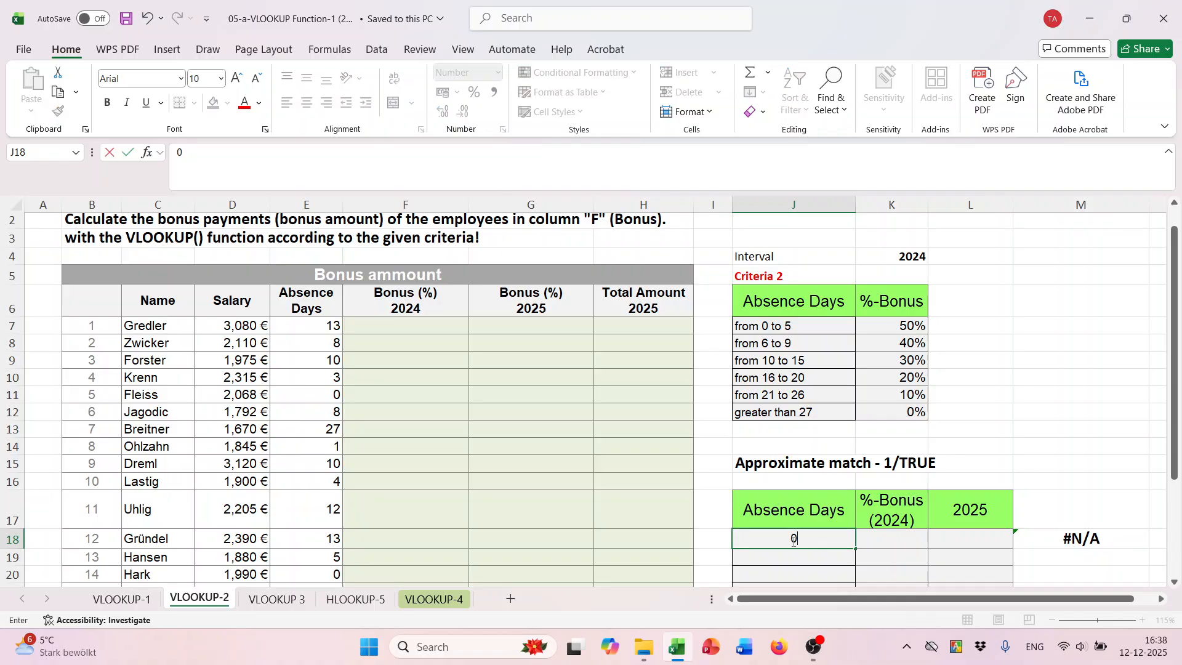
pyautogui.scroll(-1, 793, 542)
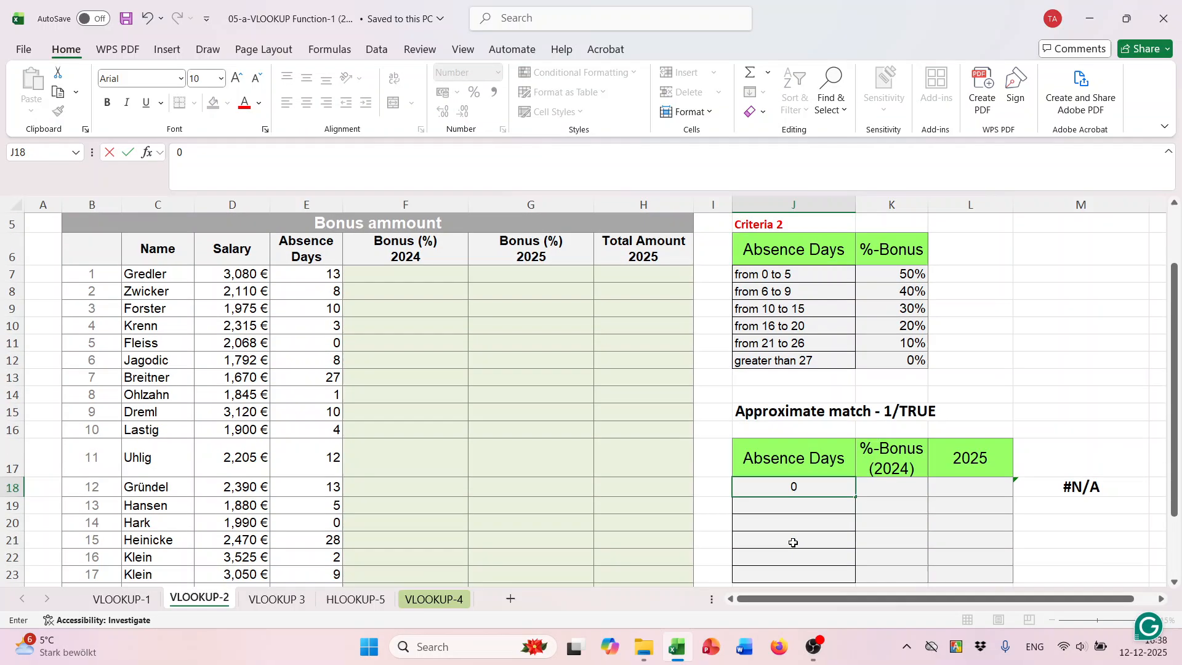
pyautogui.click(800, 503)
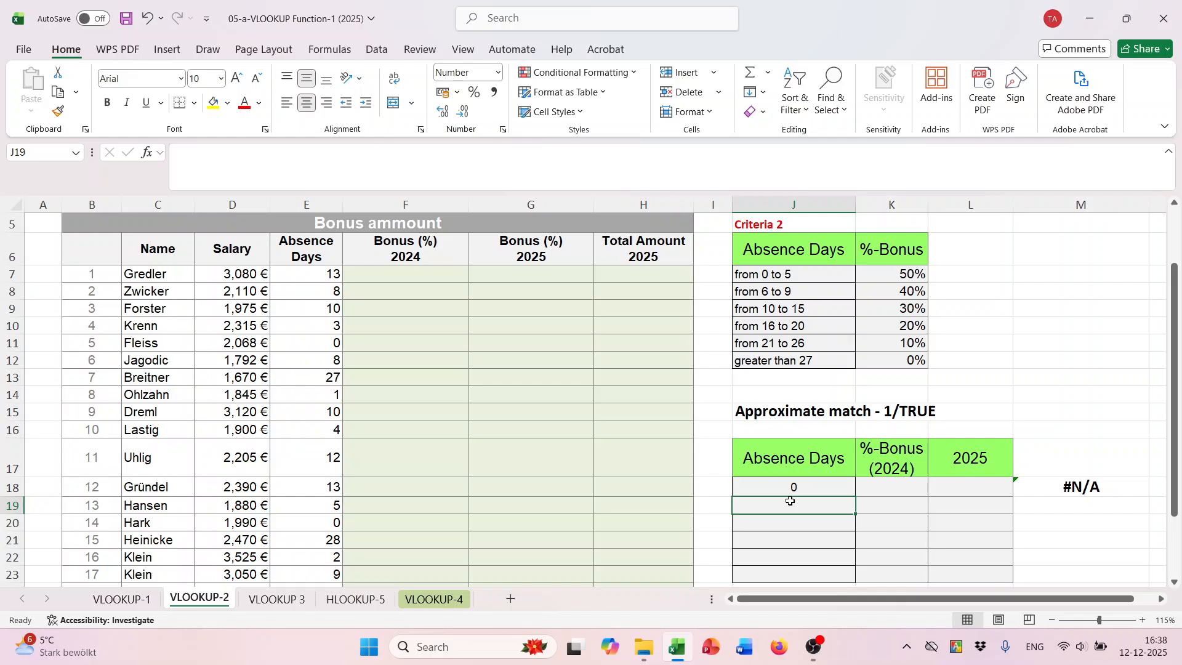
pyautogui.write('6')
pyautogui.click(803, 489)
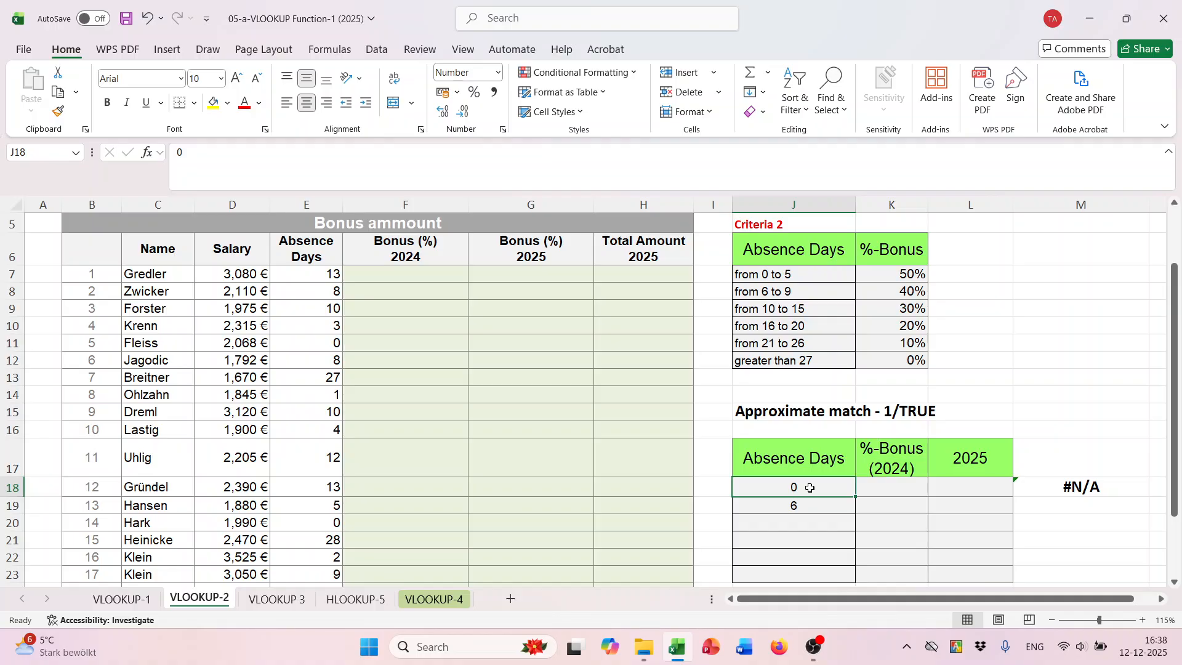
pyautogui.click(806, 505)
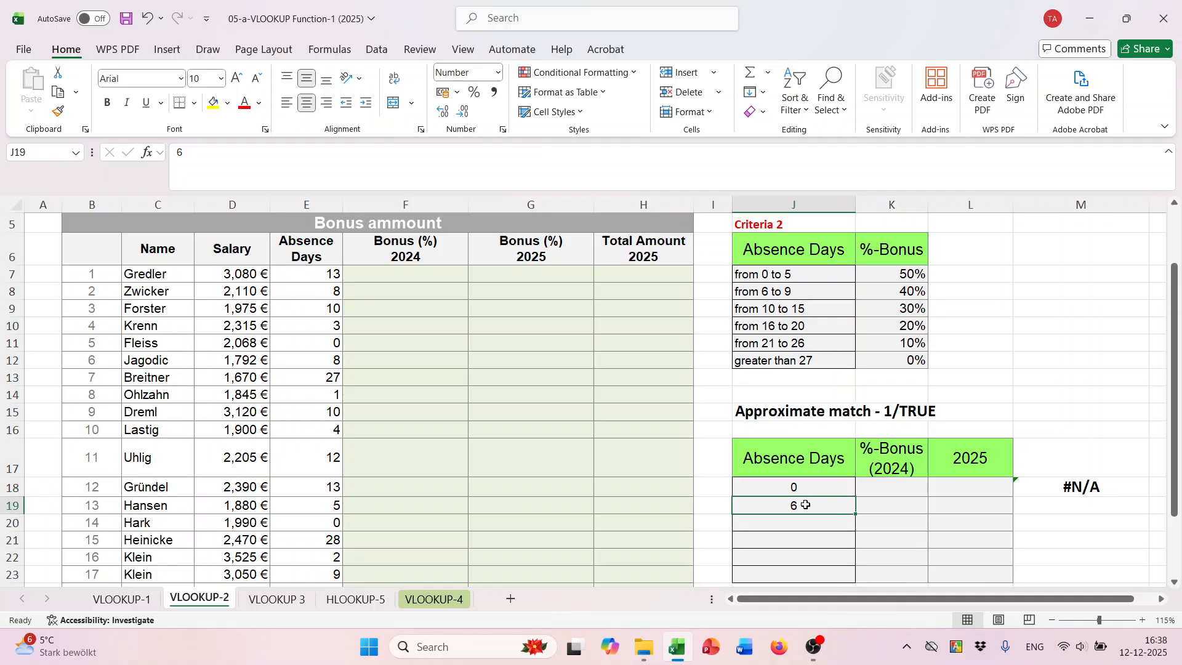
# - Set the 2024 bonus for the 0 absence days row to 50% in K18
pyautogui.click(809, 493)
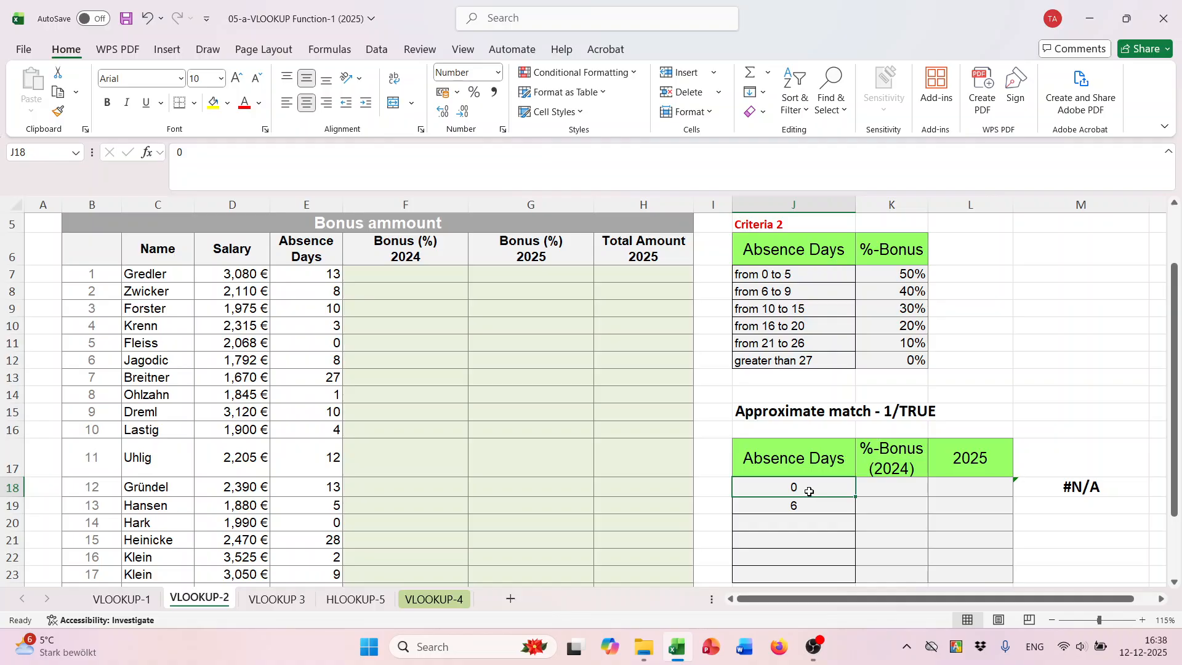
pyautogui.click(886, 484)
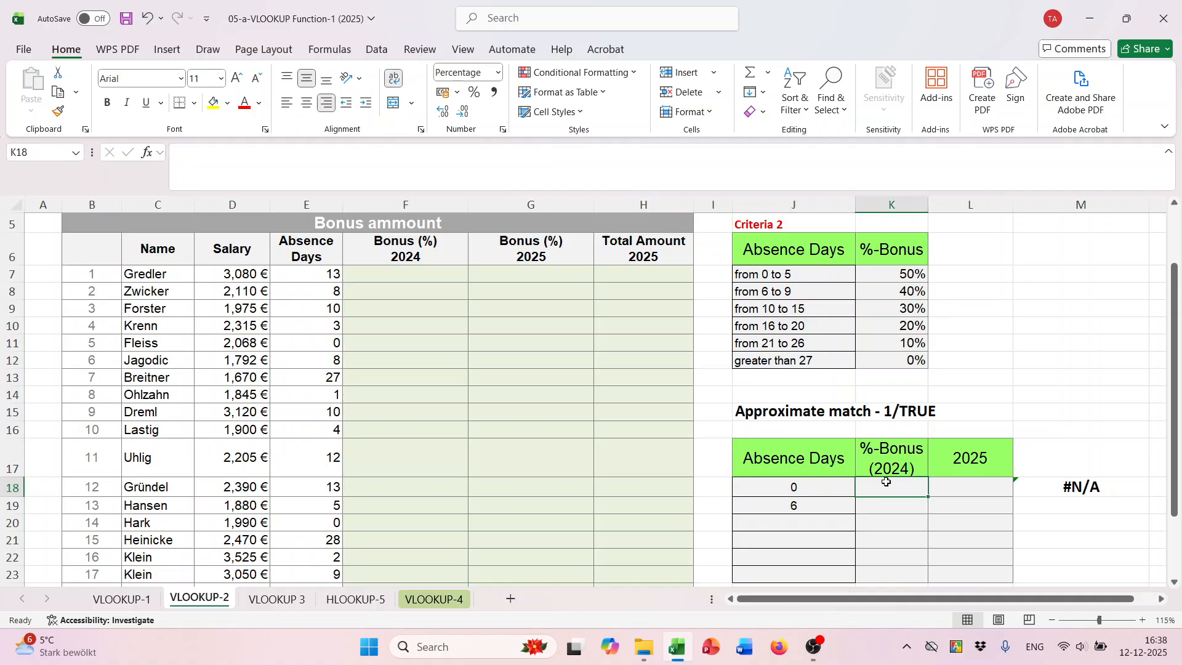
pyautogui.write('50')
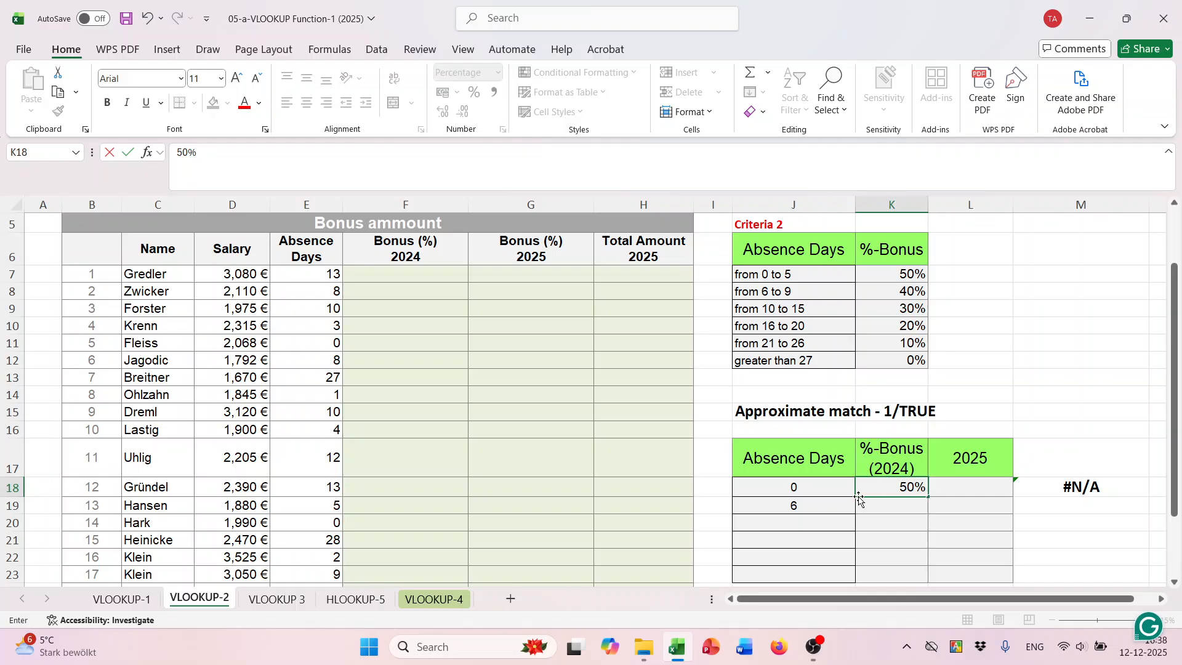
pyautogui.click(825, 504)
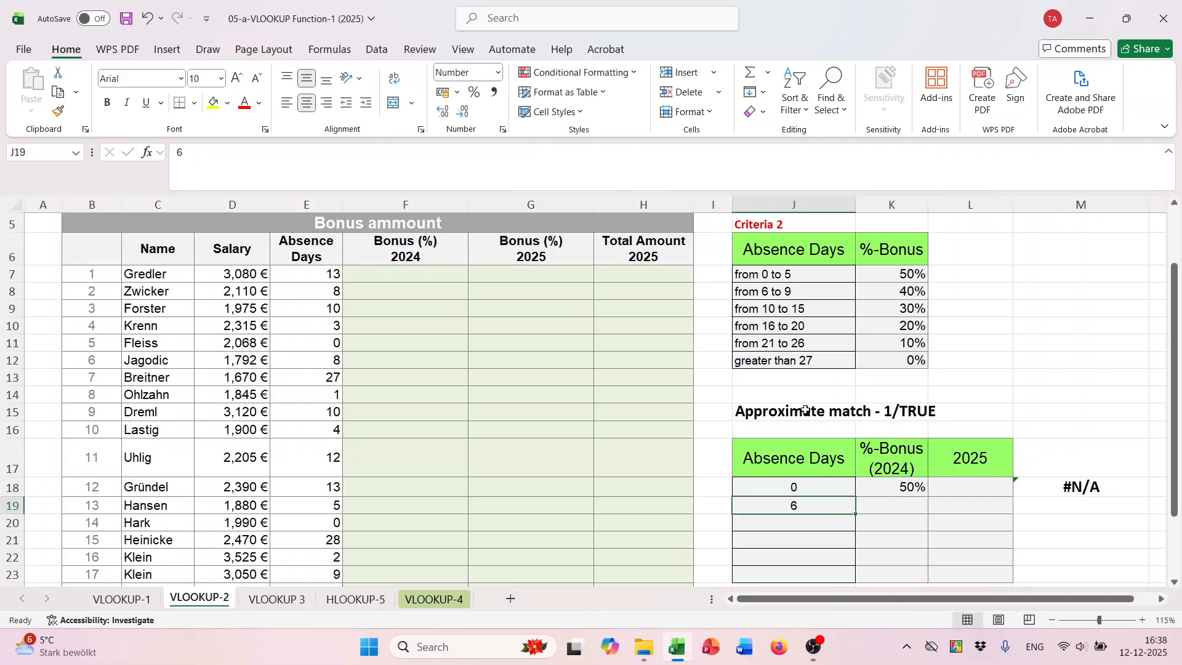
# - Enter the lower limit 10 in J20 and set the 2024 bonus for 6 absence days to 40% in K19
pyautogui.click(797, 522)
pyautogui.write('10')
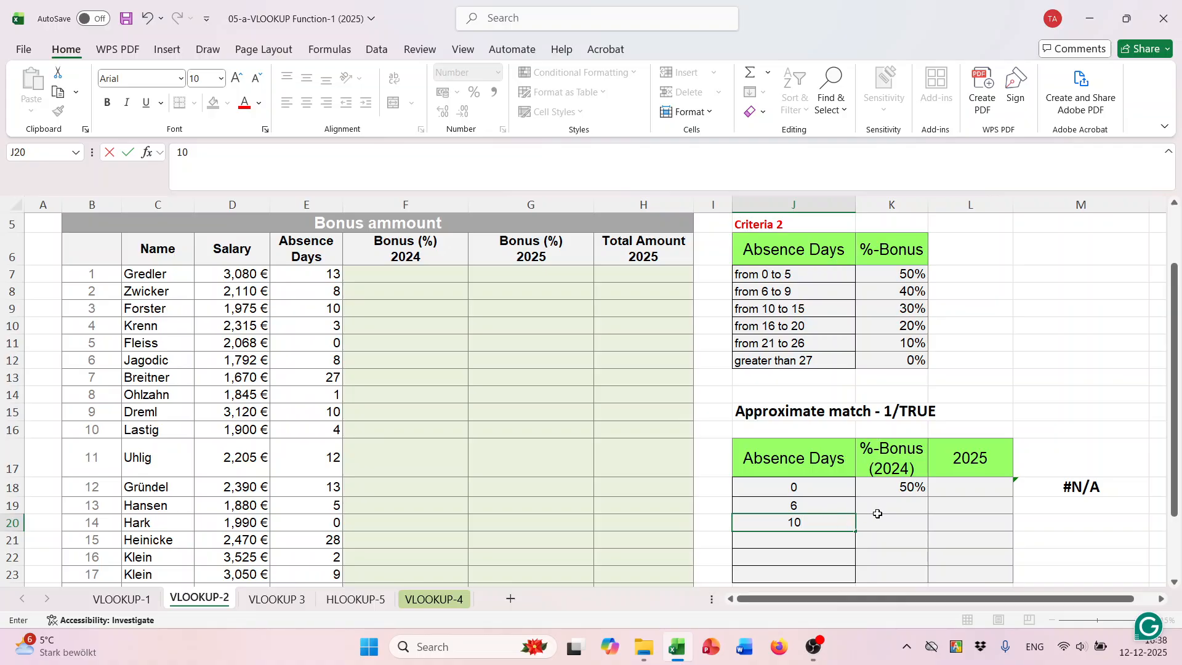
pyautogui.click(884, 510)
pyautogui.write('40')
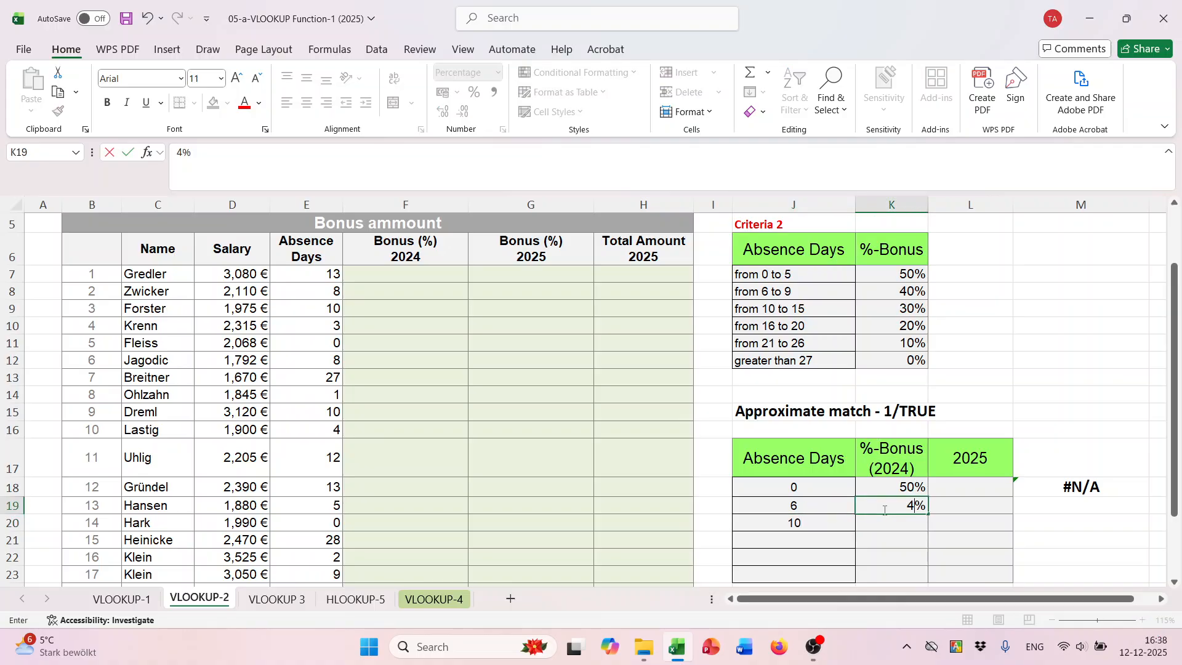
# - Enter the remaining interval lower limits 16, 21 and 27 in J21 to J23 of the approximate-match table
pyautogui.click(816, 543)
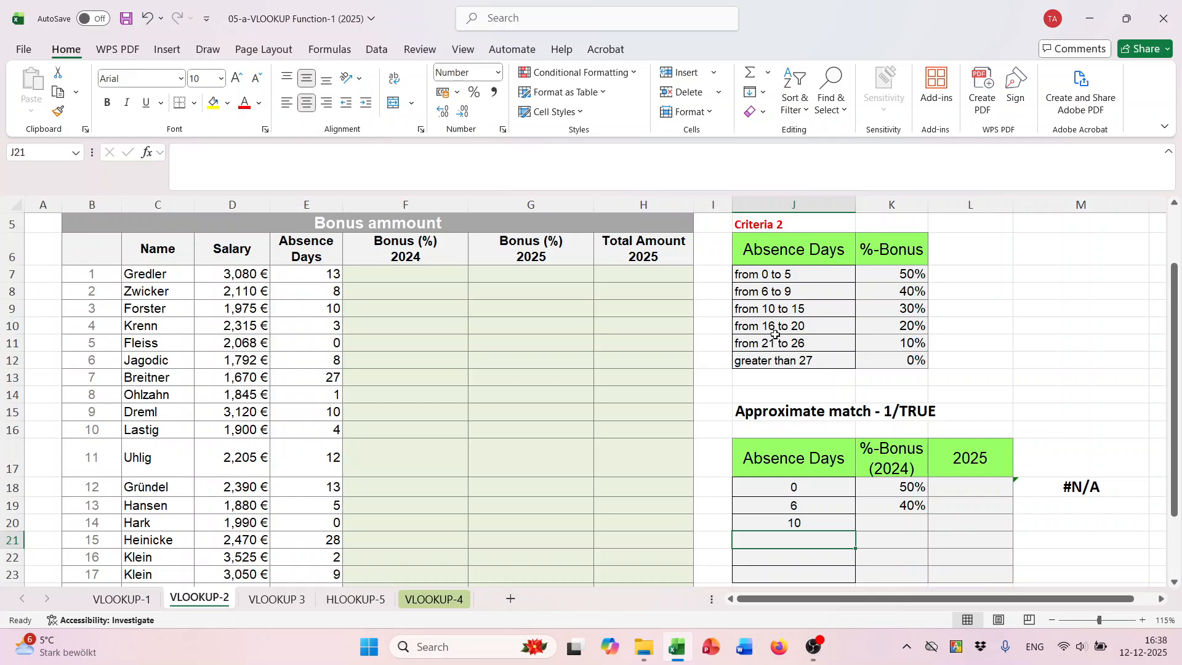
pyautogui.write('16')
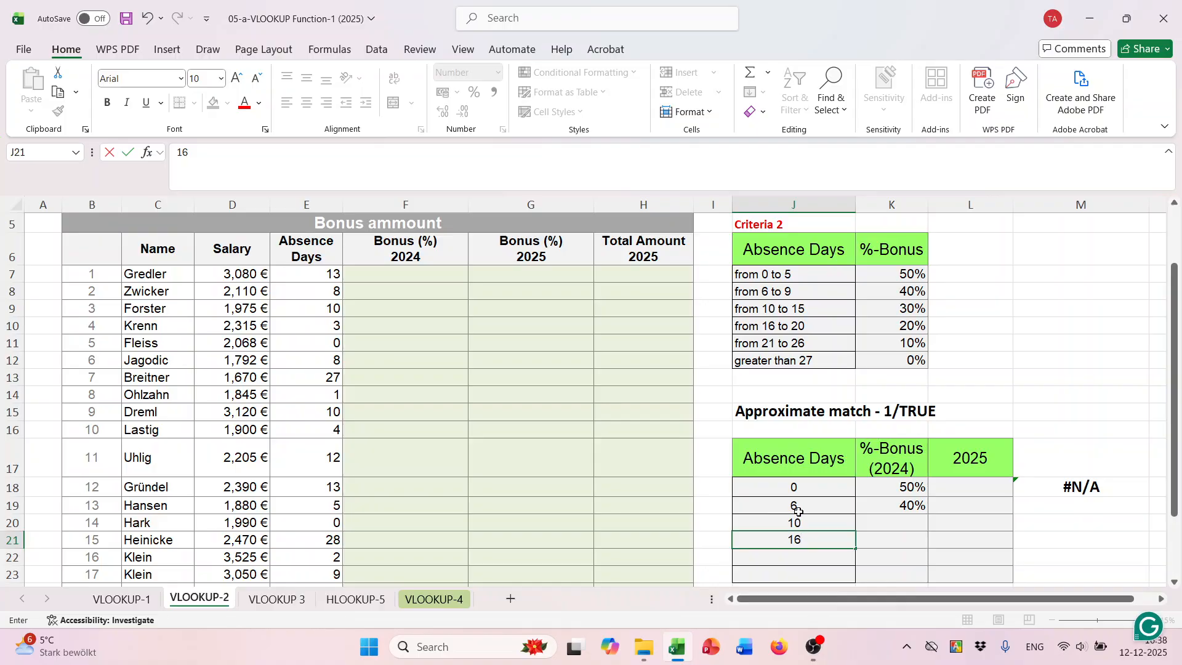
pyautogui.scroll(-1, 830, 440)
pyautogui.scroll(-1, 830, 439)
pyautogui.click(809, 455)
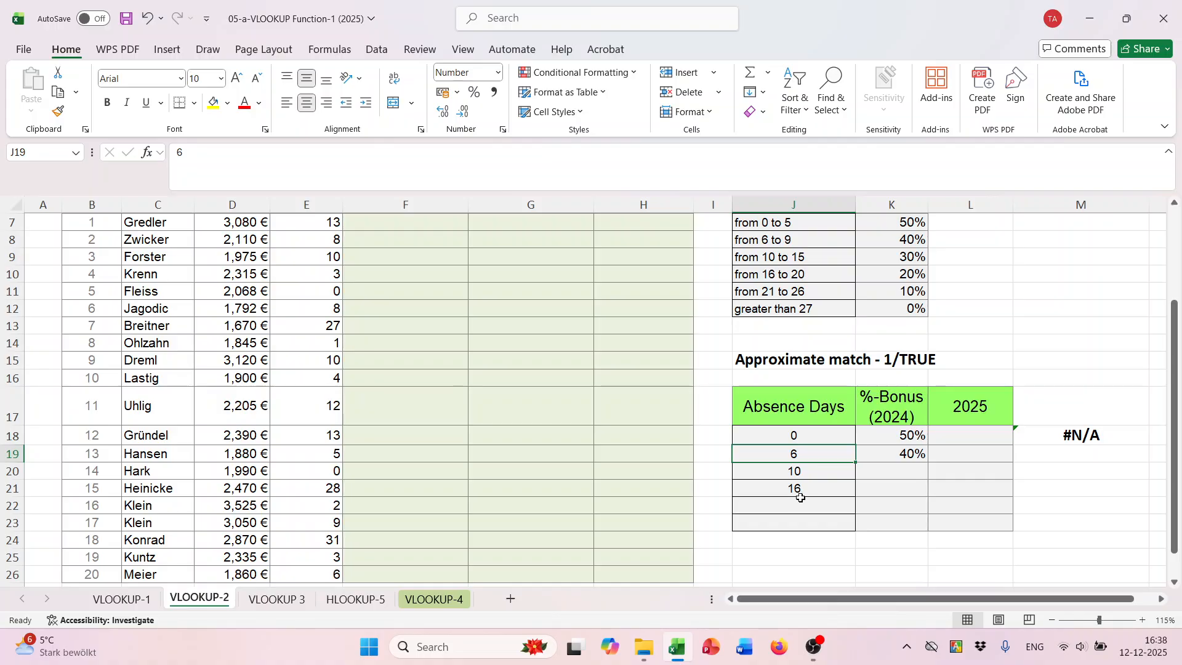
pyautogui.click(800, 506)
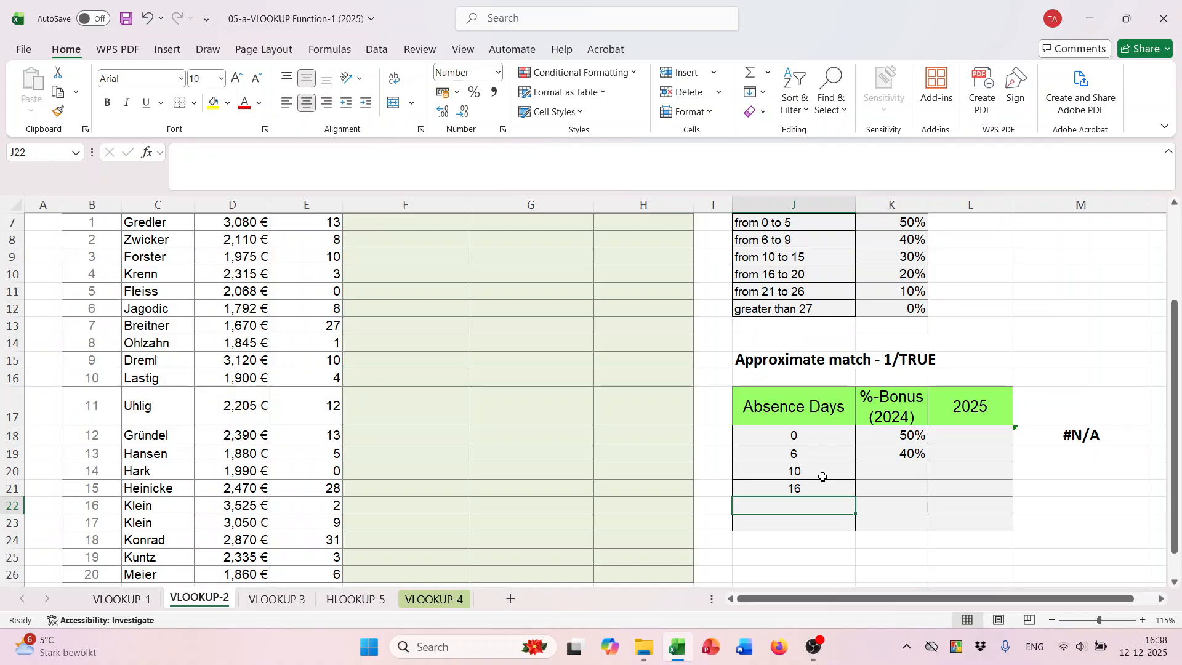
pyautogui.write('21')
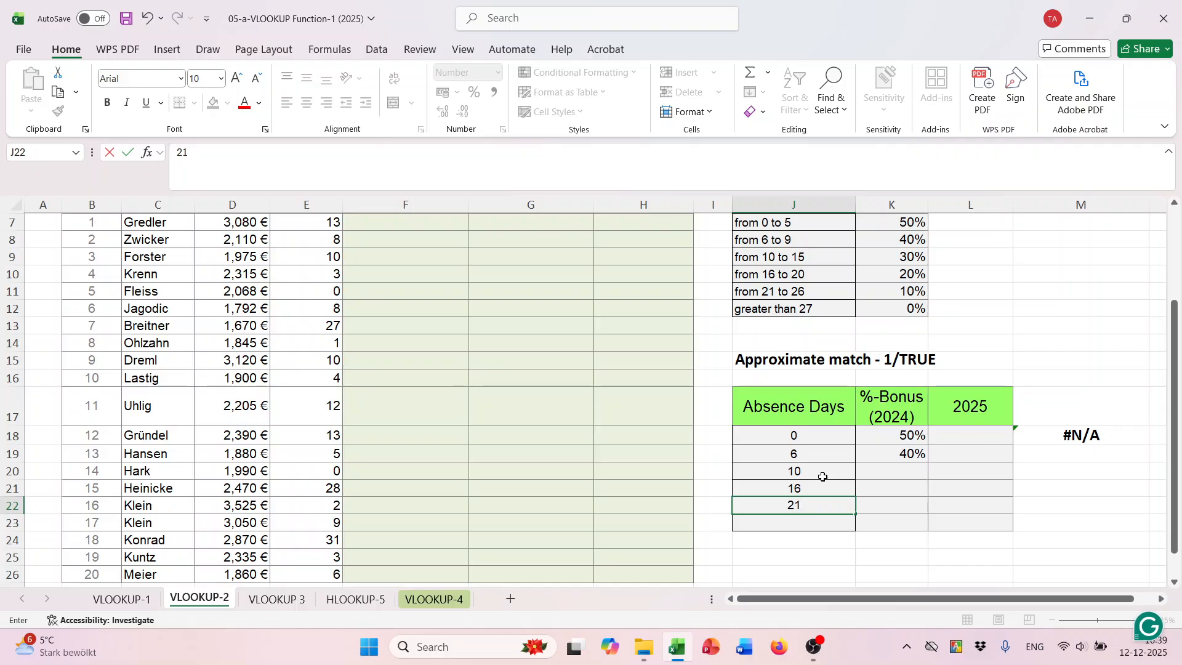
pyautogui.click(816, 486)
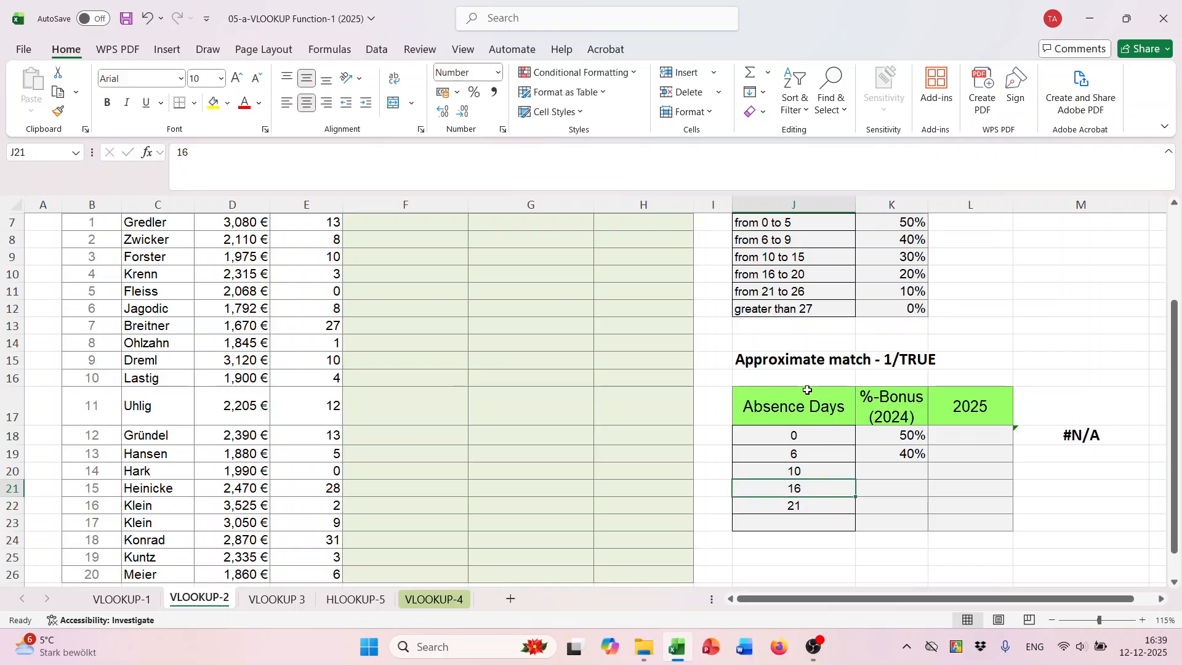
pyautogui.click(808, 525)
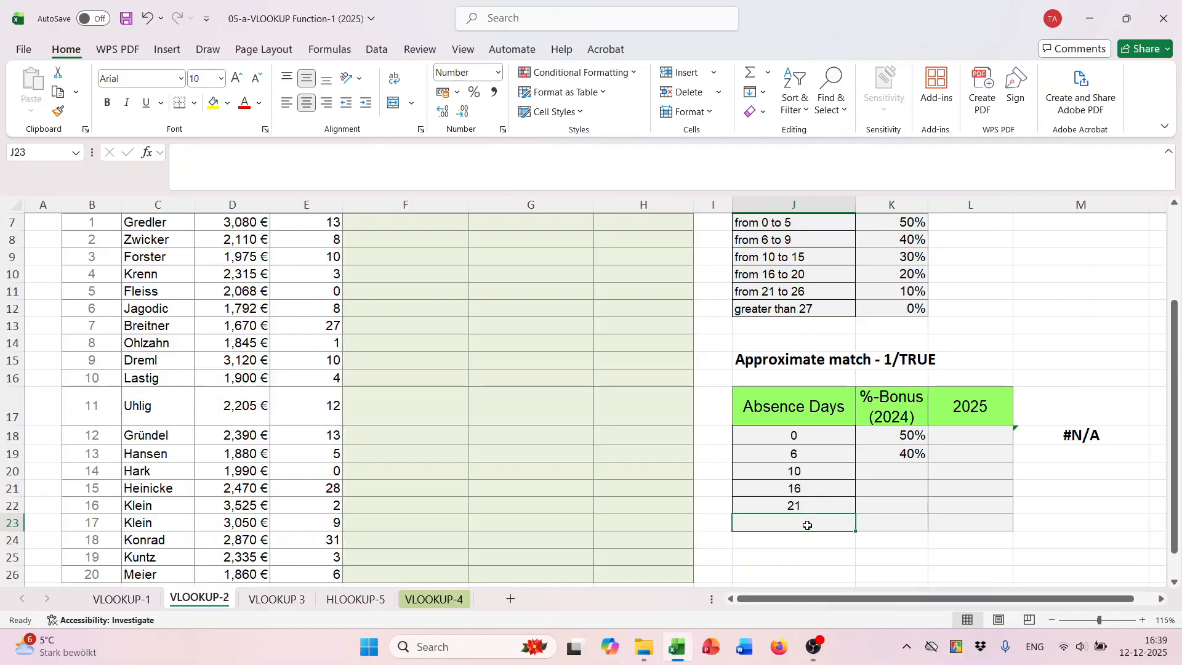
pyautogui.write('27')
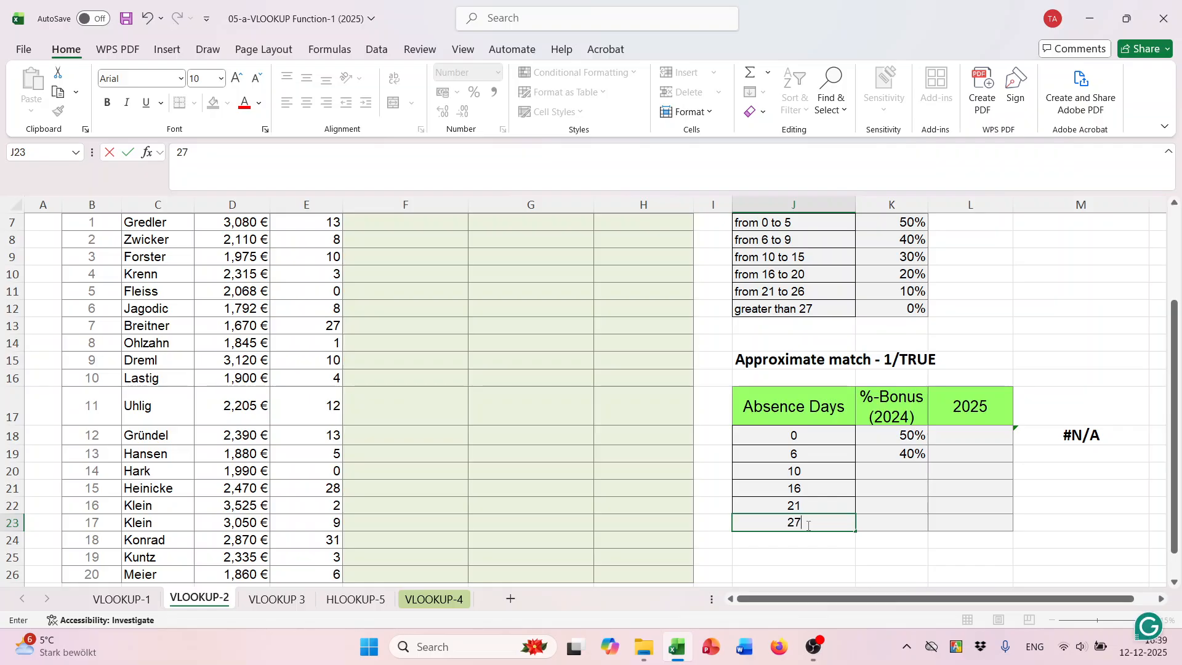
pyautogui.click(807, 504)
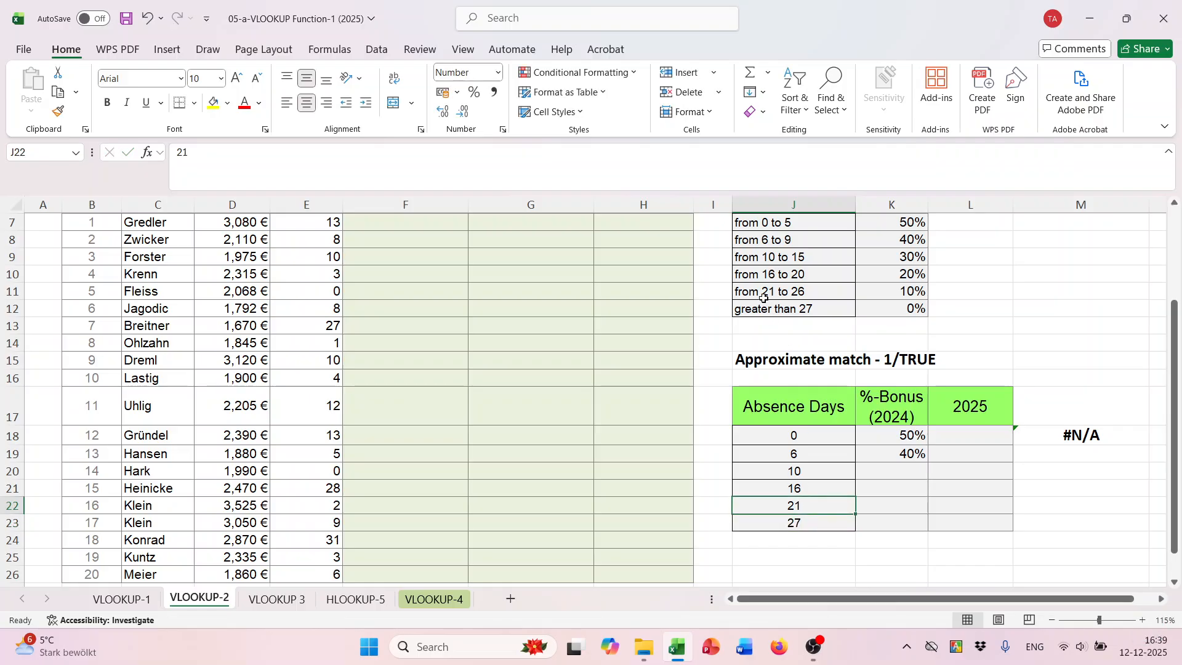
pyautogui.click(827, 523)
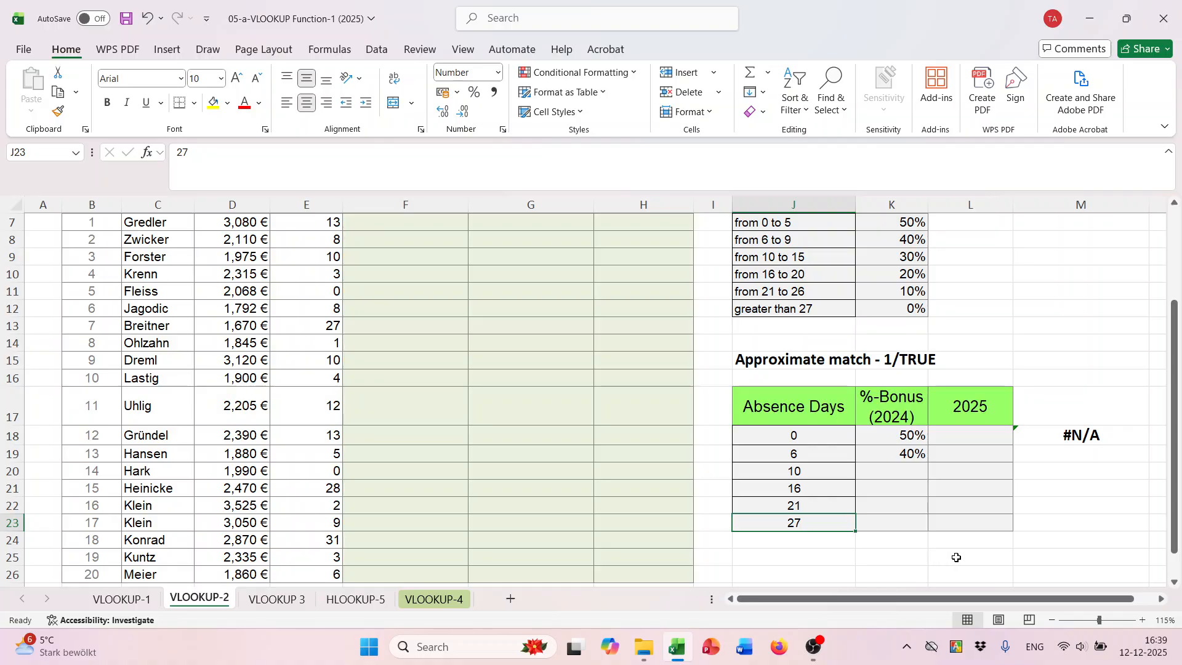
# - Extend the 50% and 40% bonus series from K18:K19 down to K23 in the approximate-match table
pyautogui.click(900, 435)
pyautogui.scroll(1, 969, 415)
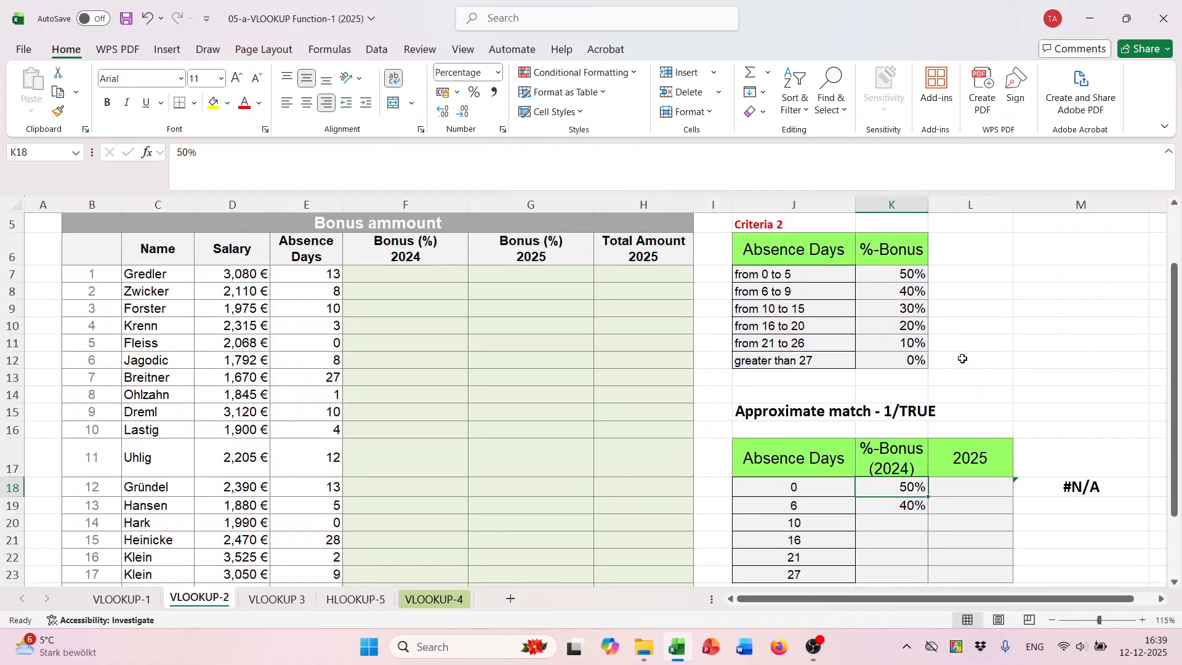
pyautogui.click(908, 275)
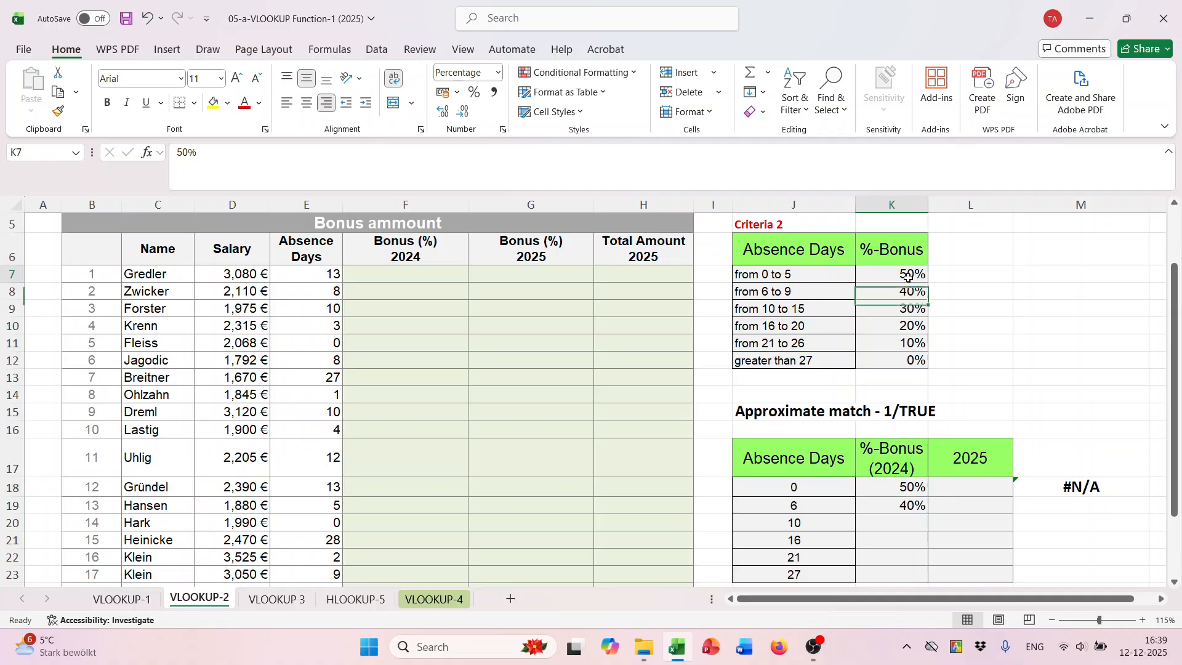
pyautogui.click(909, 292)
pyautogui.click(910, 309)
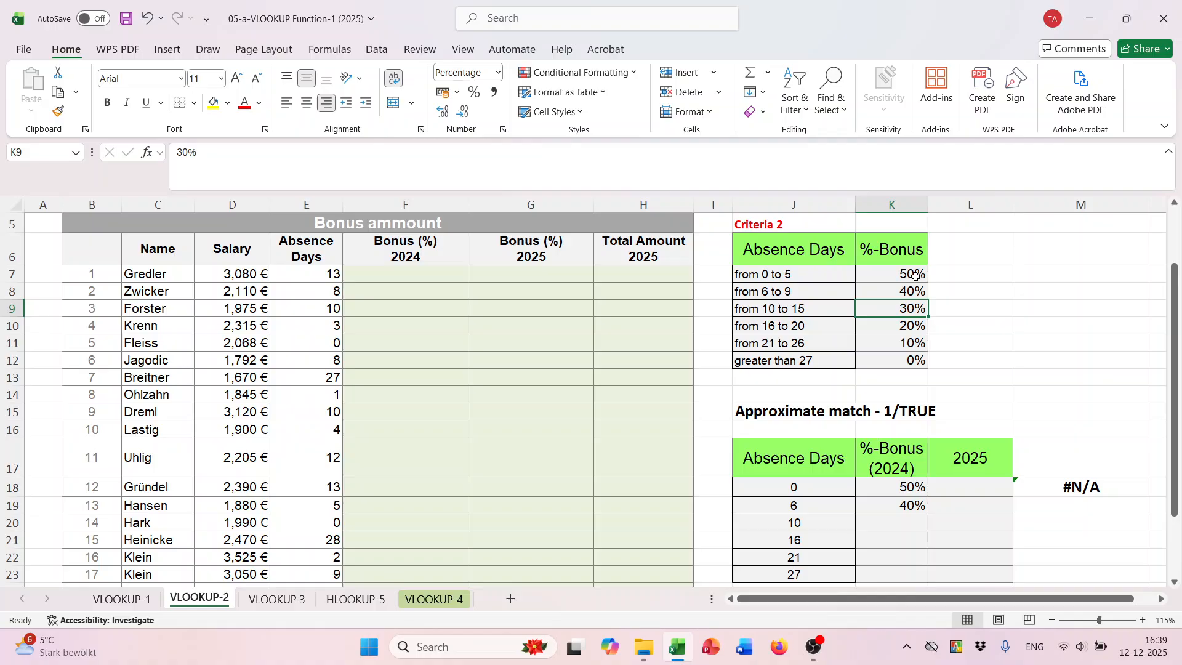
pyautogui.click(909, 484)
pyautogui.moveTo(908, 486); pyautogui.dragTo(923, 506)
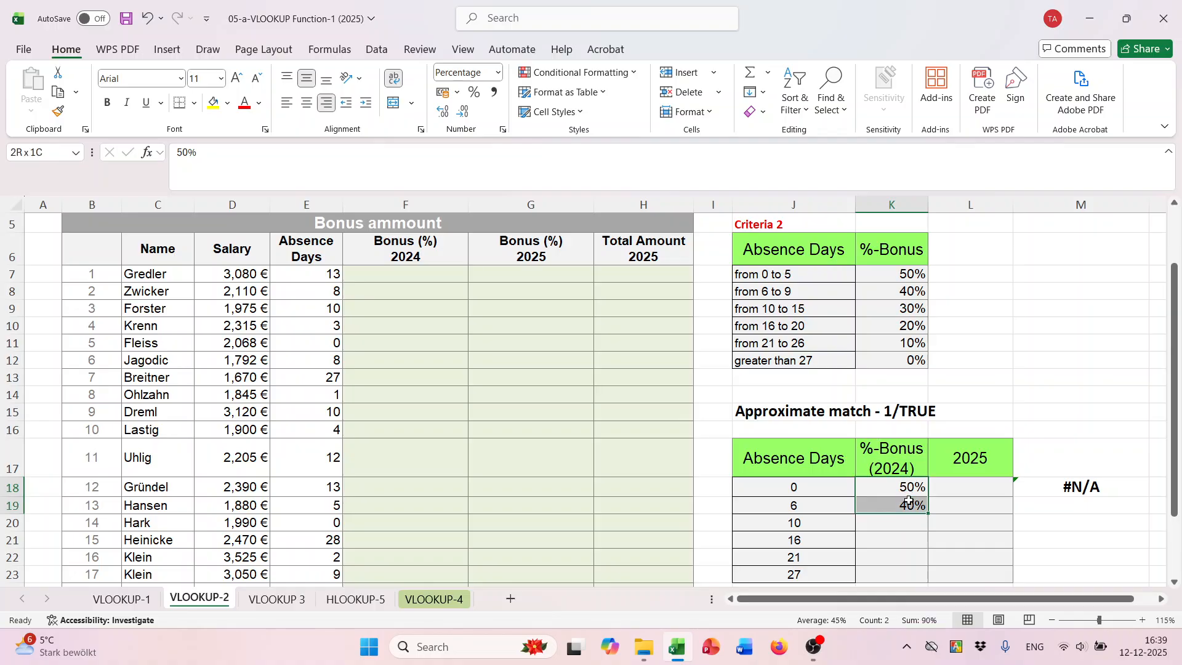
pyautogui.scroll(-1, 927, 506)
pyautogui.moveTo(926, 463); pyautogui.dragTo(930, 524)
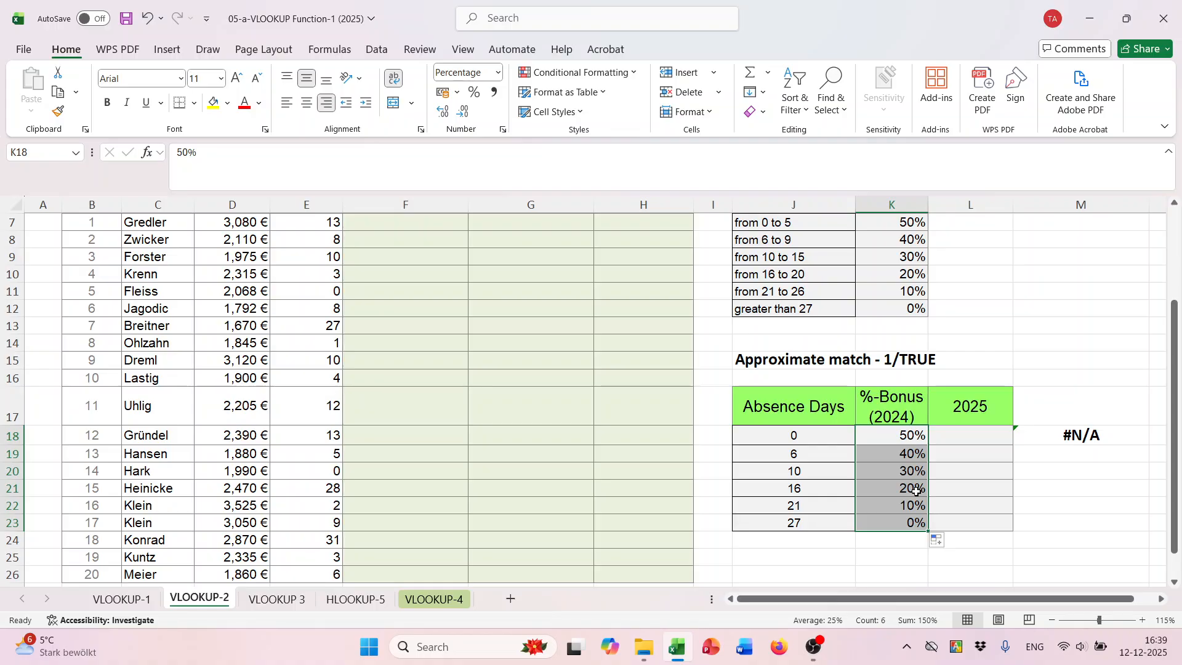
# - Begin a VLOOKUP formula in F7 with E7 as lookup value and the absolute range $J$17:$L$23 as table array
pyautogui.scroll(2, 912, 486)
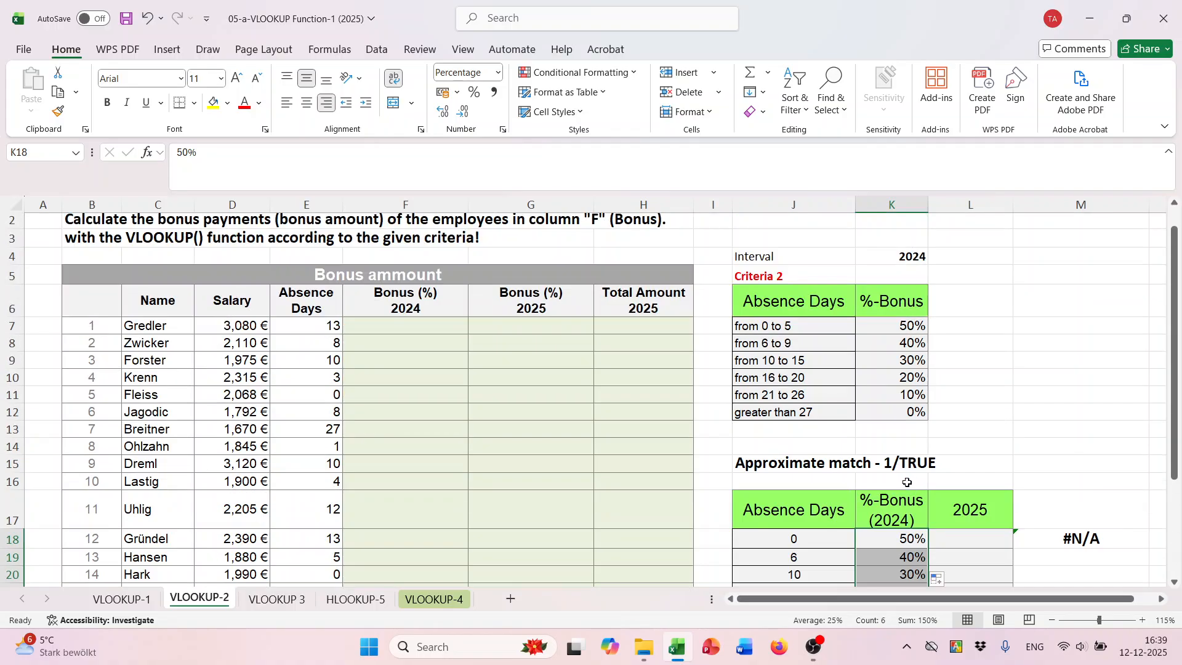
pyautogui.click(390, 324)
pyautogui.scroll(-1, 656, 405)
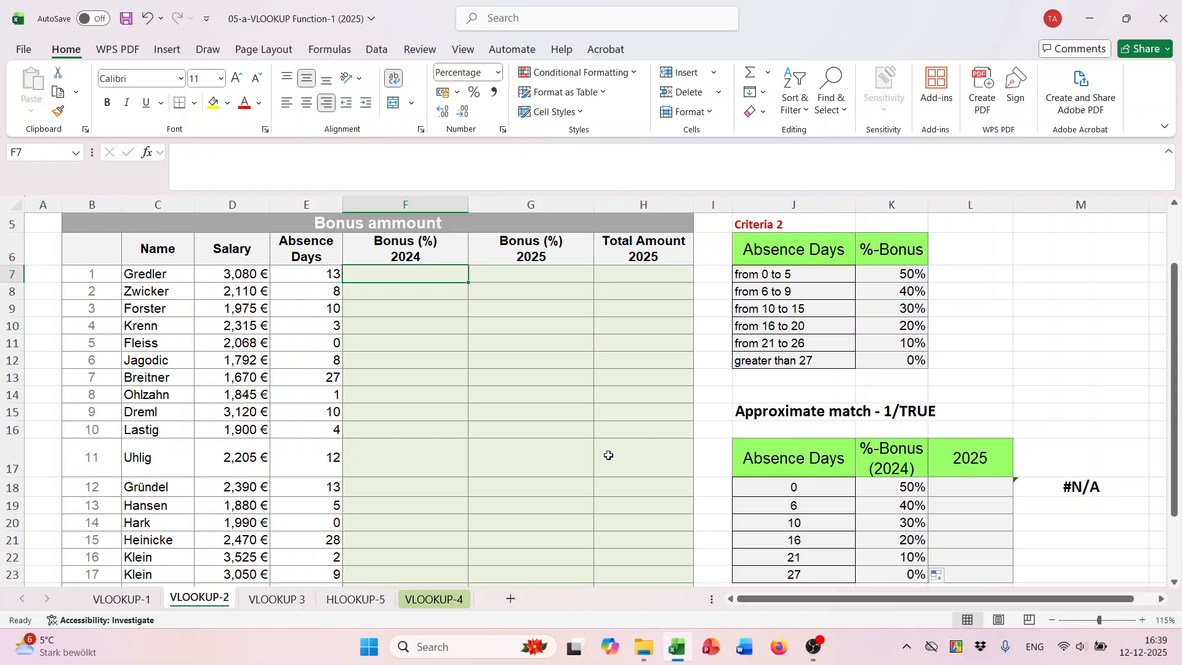
pyautogui.scroll(2, 541, 442)
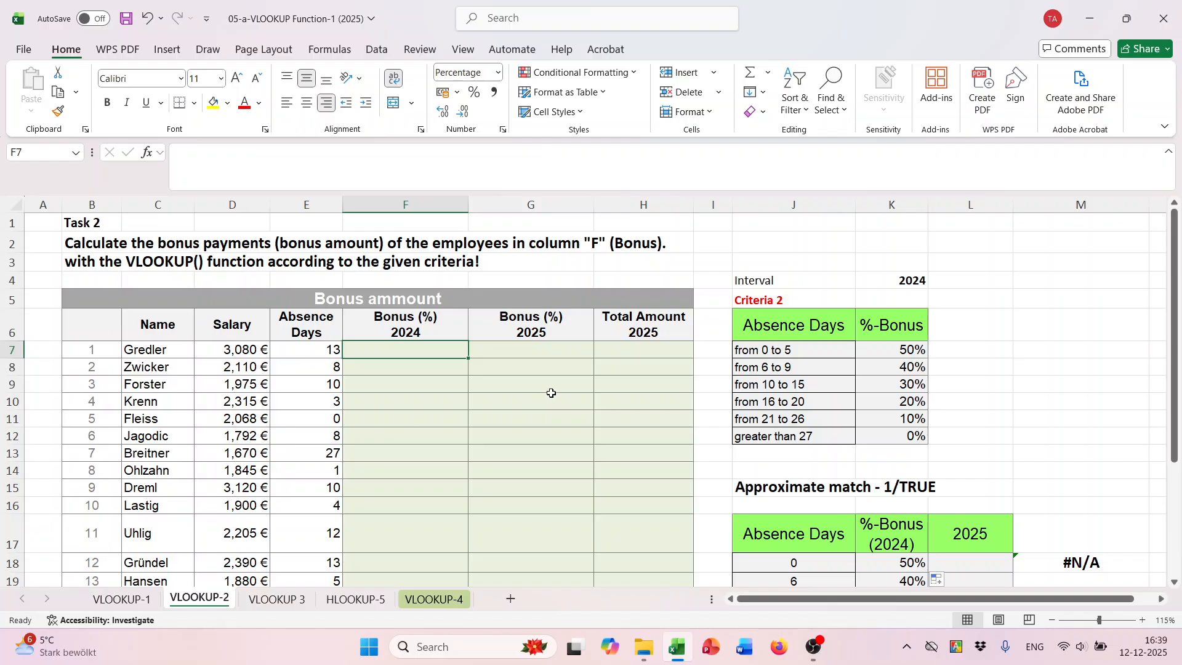
pyautogui.write('=VLOOKUP(')
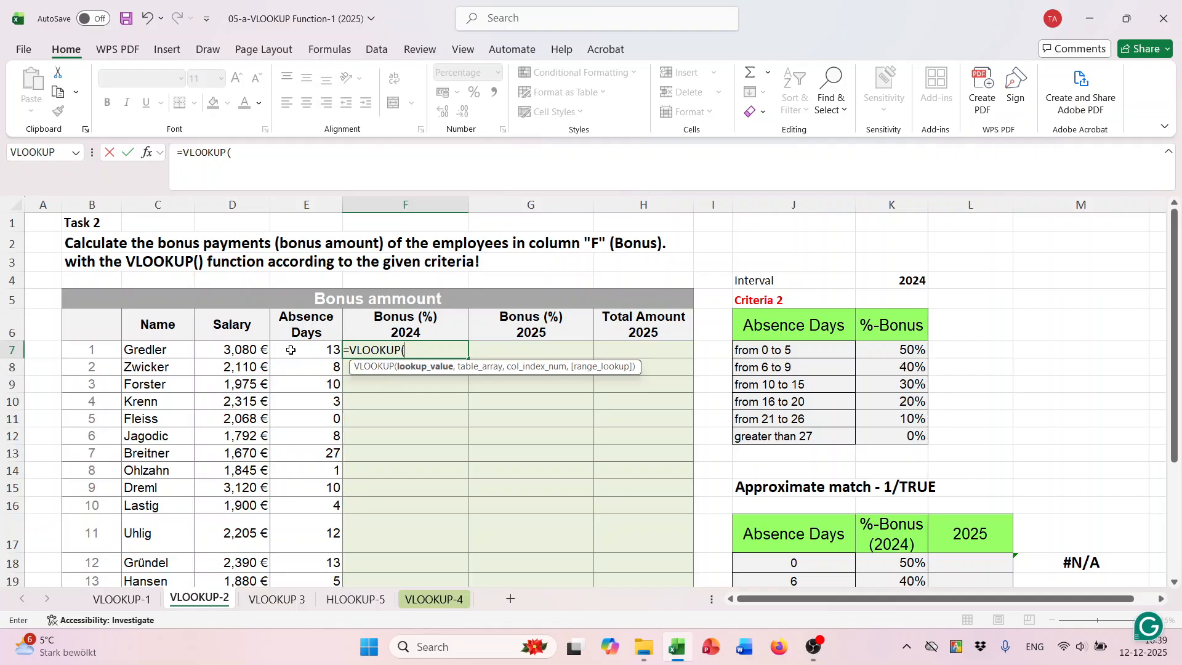
pyautogui.click(290, 350)
pyautogui.scroll(-2, 582, 410)
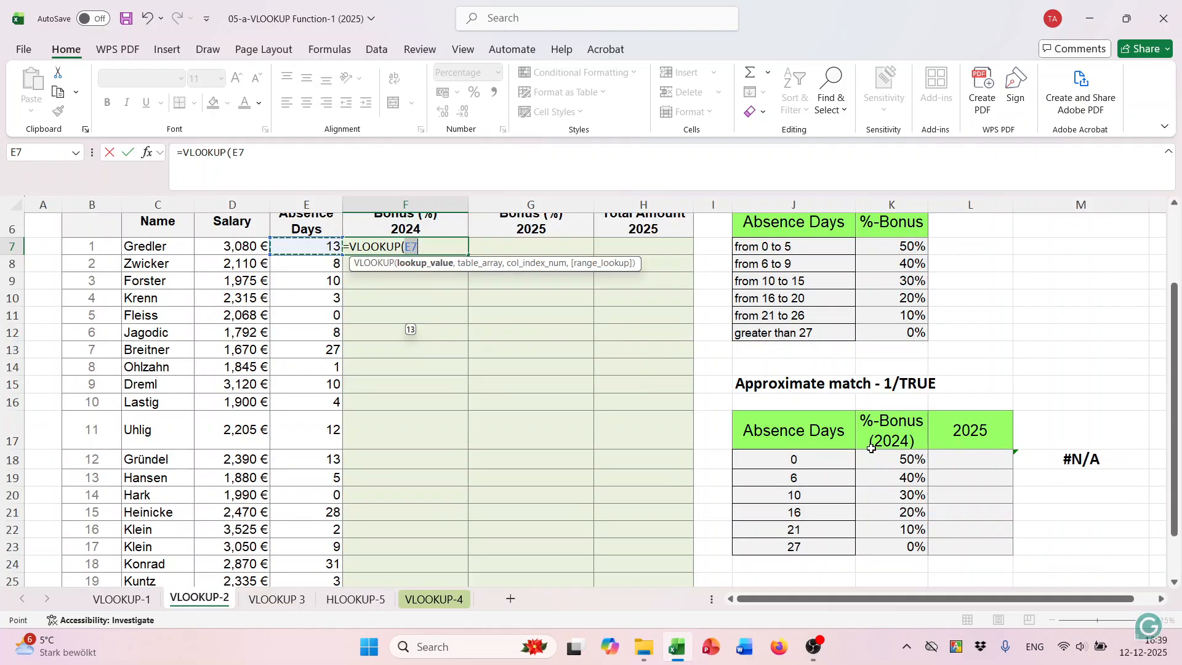
pyautogui.write(',')
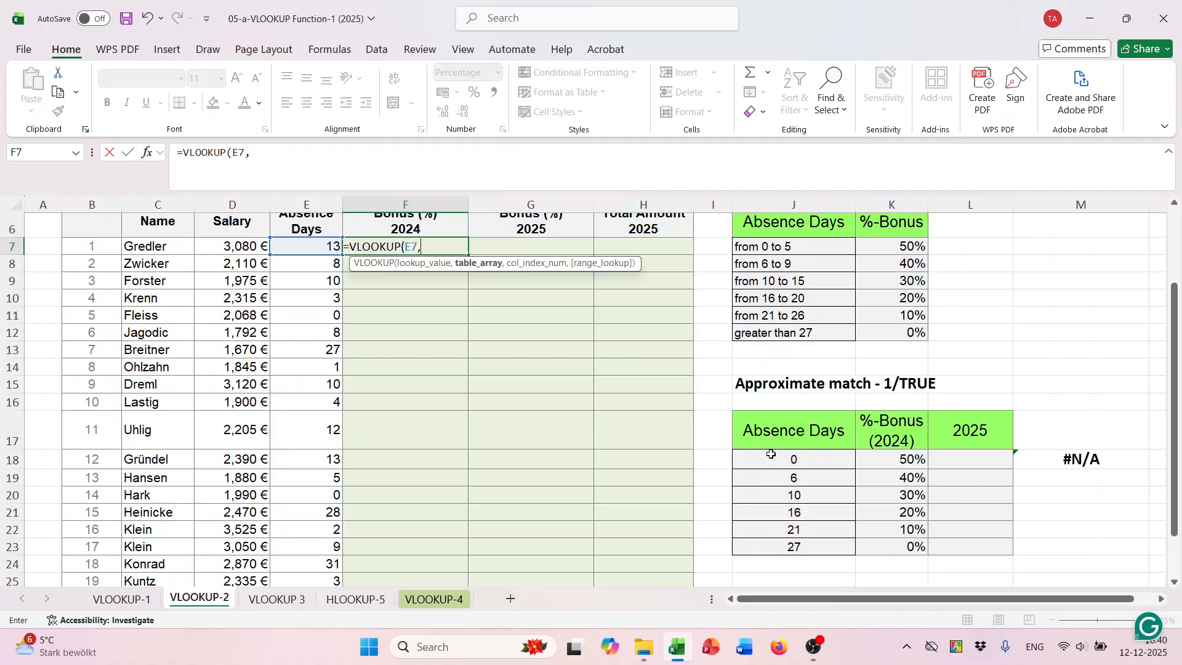
pyautogui.moveTo(801, 432); pyautogui.dragTo(966, 551)
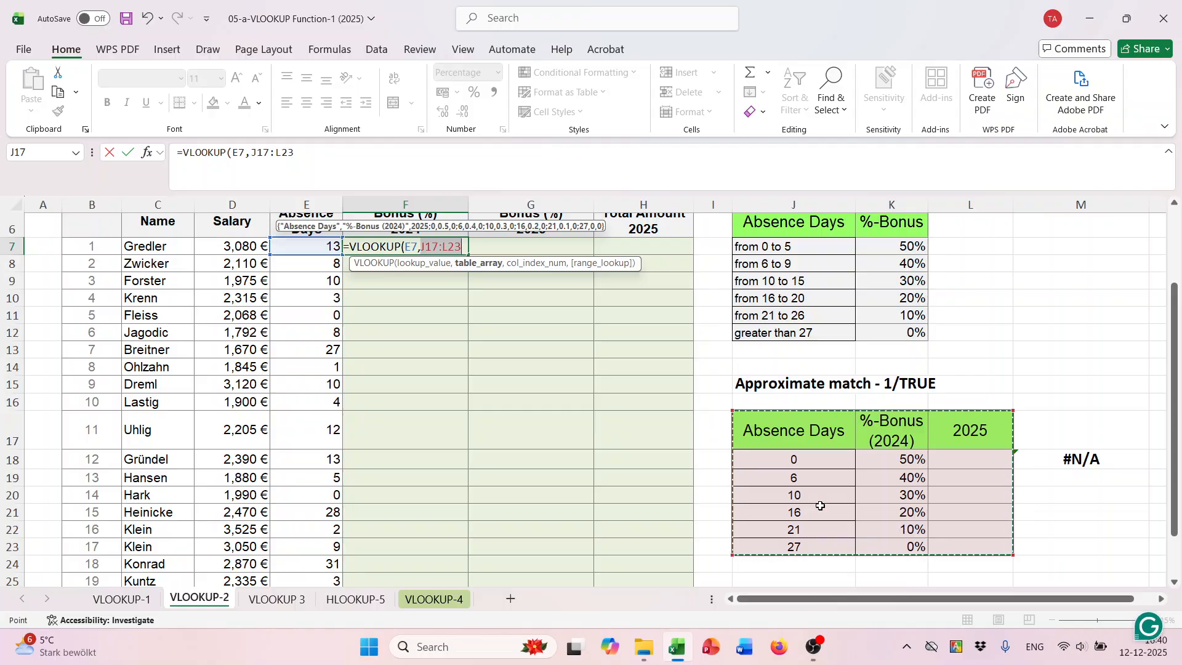
pyautogui.press('F4')
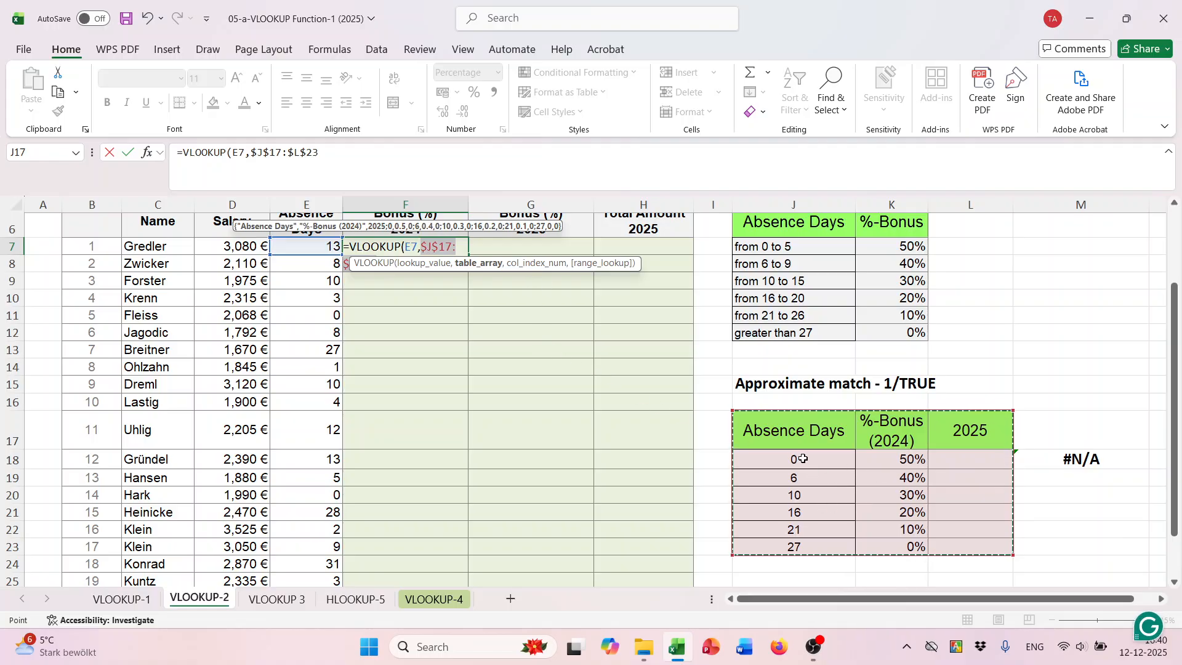
pyautogui.write(',')
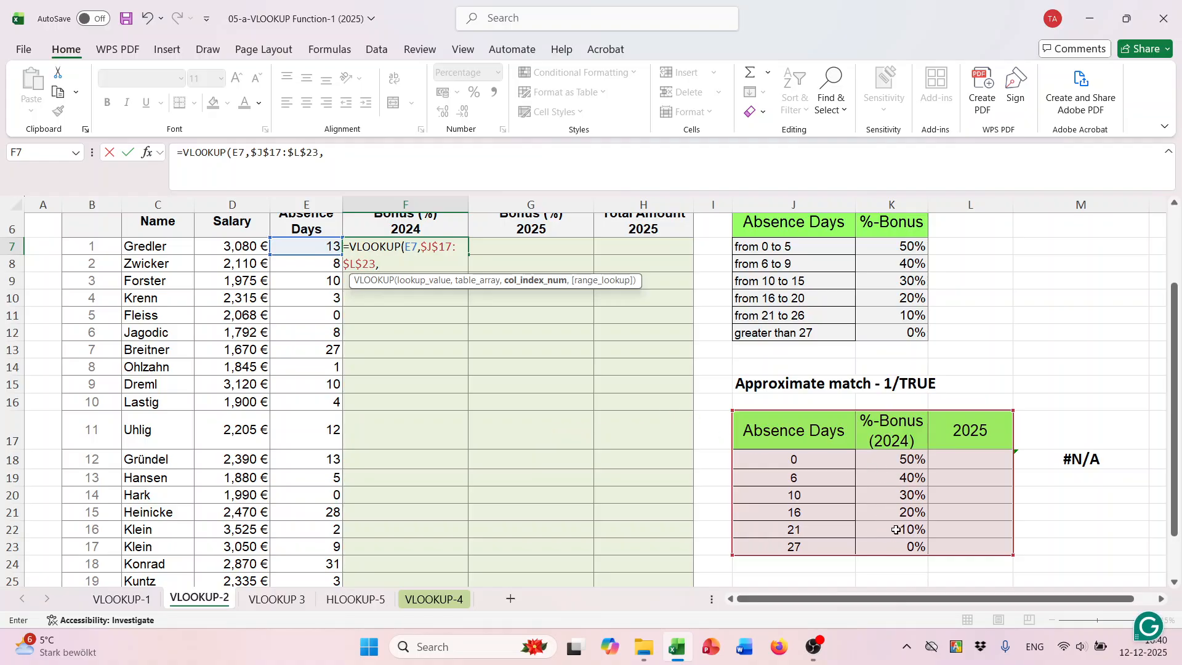
pyautogui.write('2,')
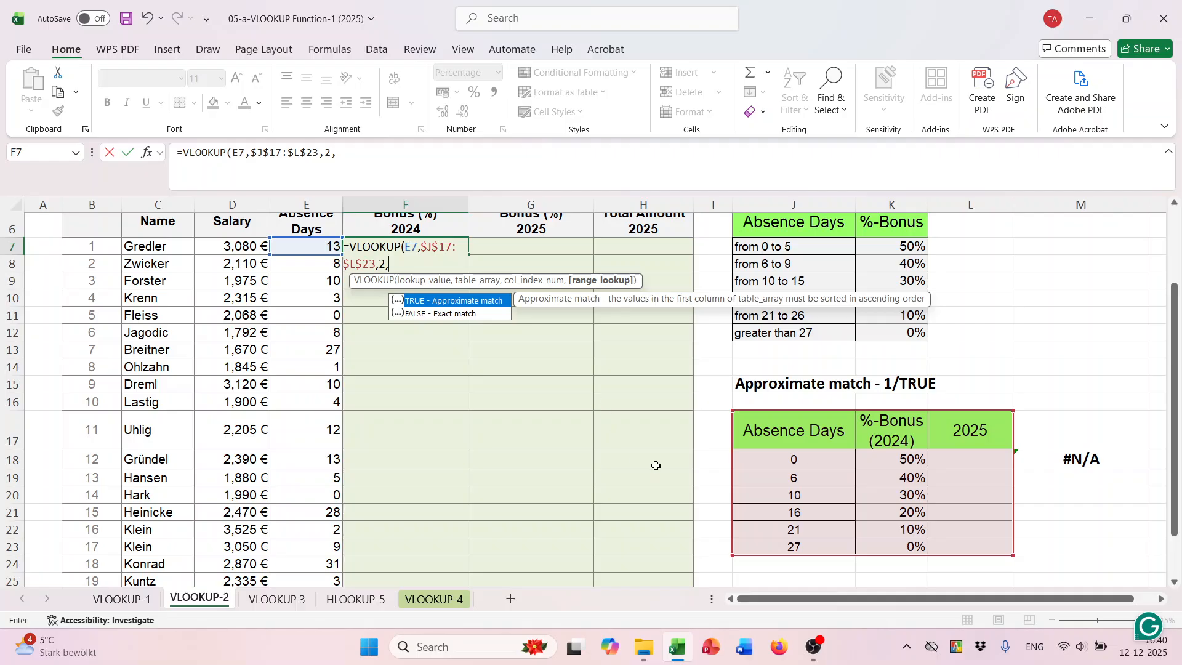
# - Complete the F7 VLOOKUP formula with column index 2 and TRUE for approximate match
pyautogui.write('TRUE')
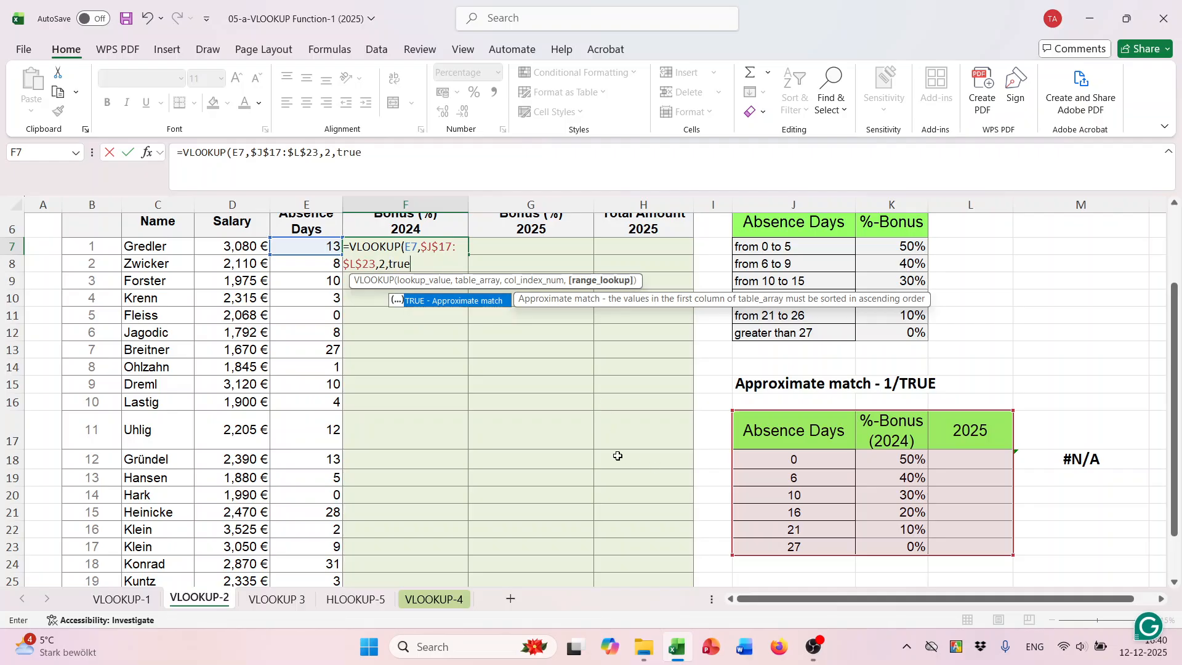
pyautogui.write(')')
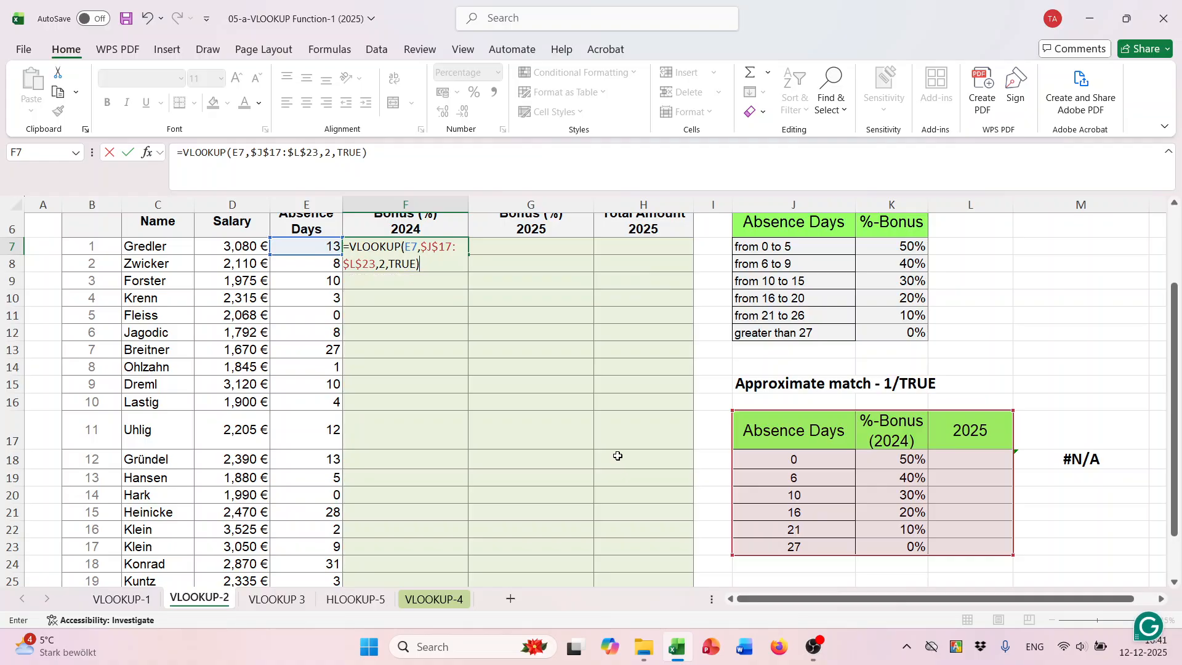
pyautogui.press('Return')
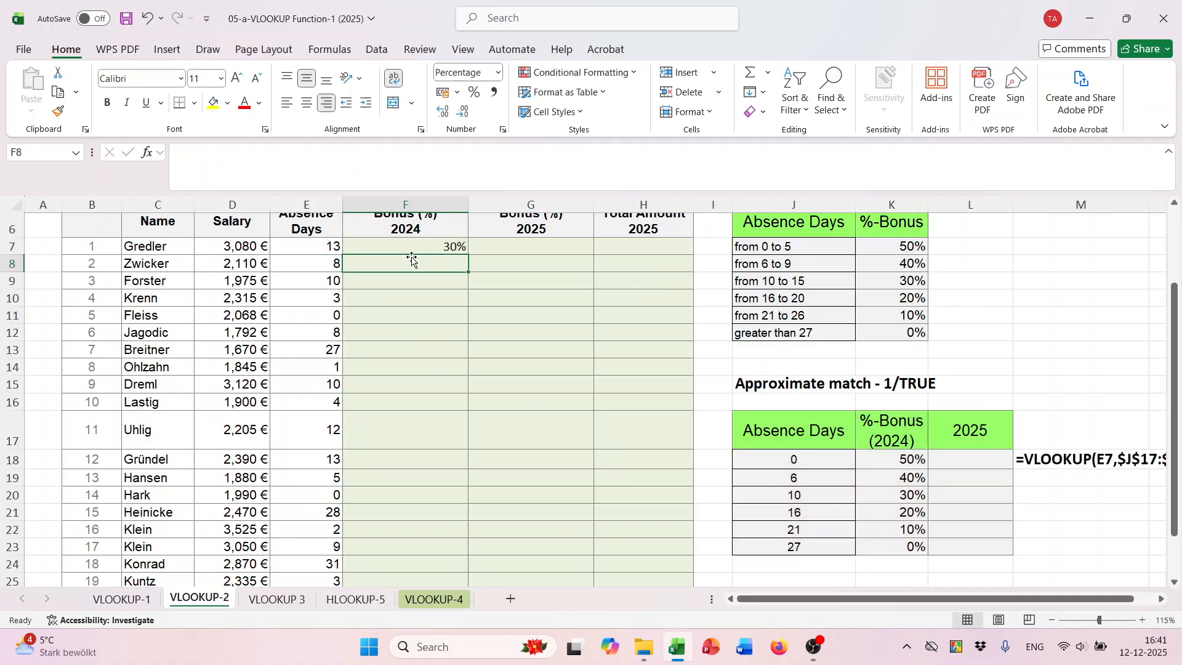
# - Copy the 2024 bonus formula from F7 down to F26 for all employees
pyautogui.click(411, 247)
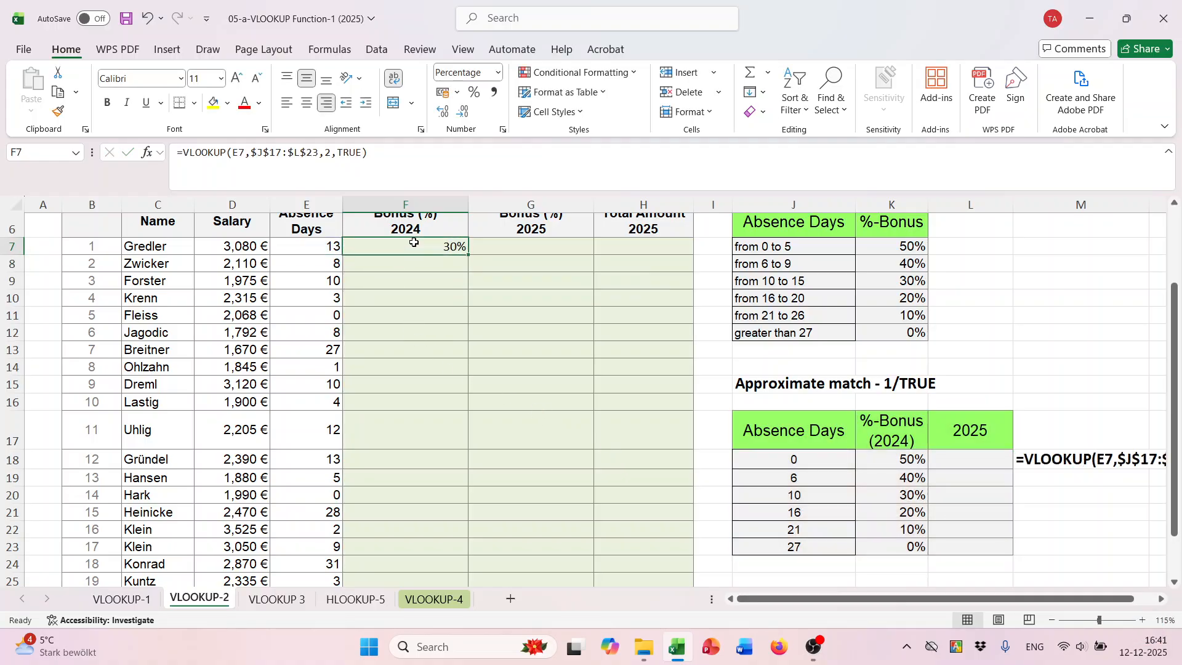
pyautogui.doubleClick(471, 257)
pyautogui.scroll(-2, 503, 308)
pyautogui.scroll(3, 521, 333)
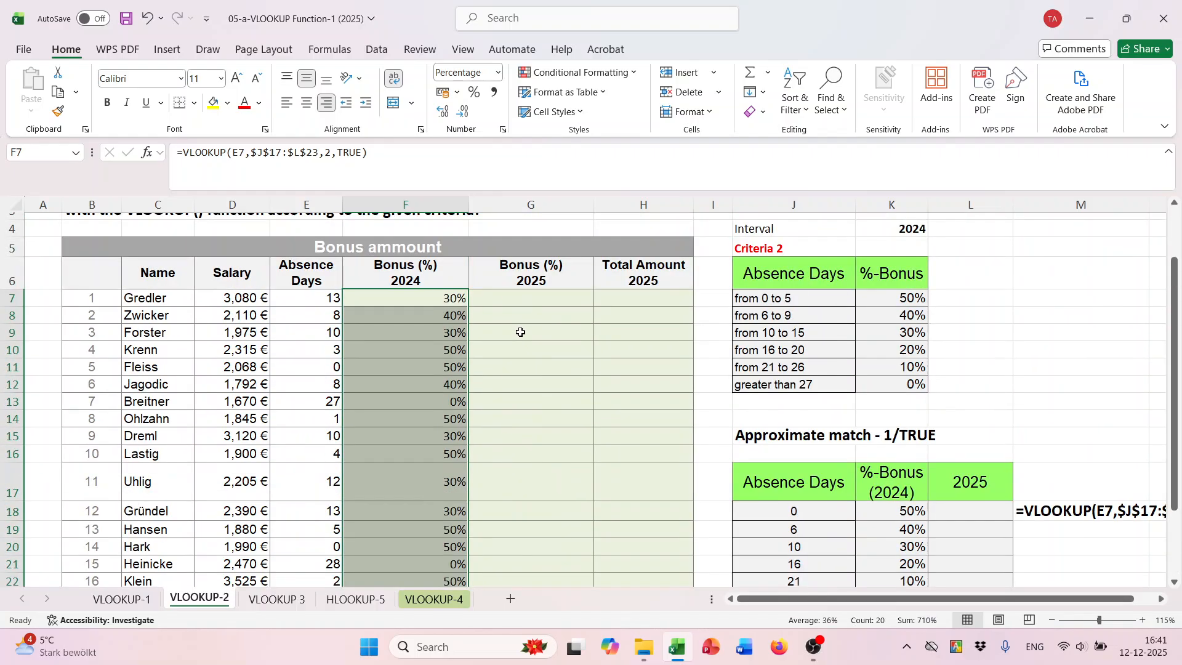
# - Enter the formula =K18+5% in L18 as the first 2025 bonus of the approximate-match table
pyautogui.click(527, 298)
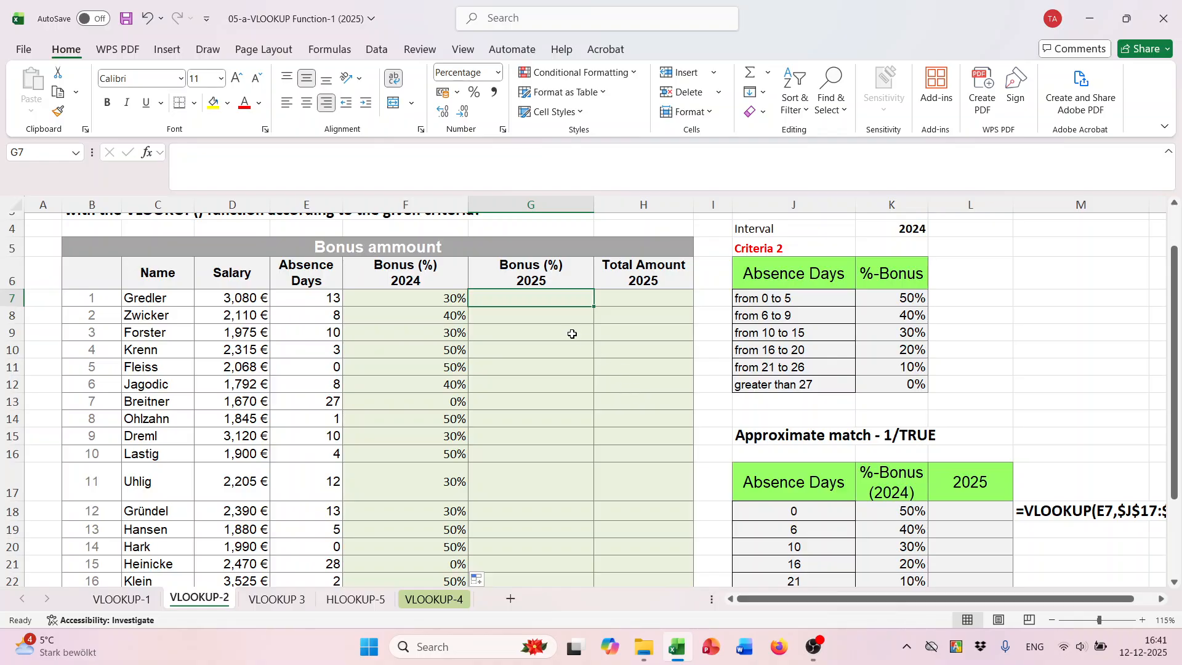
pyautogui.scroll(-2, 828, 486)
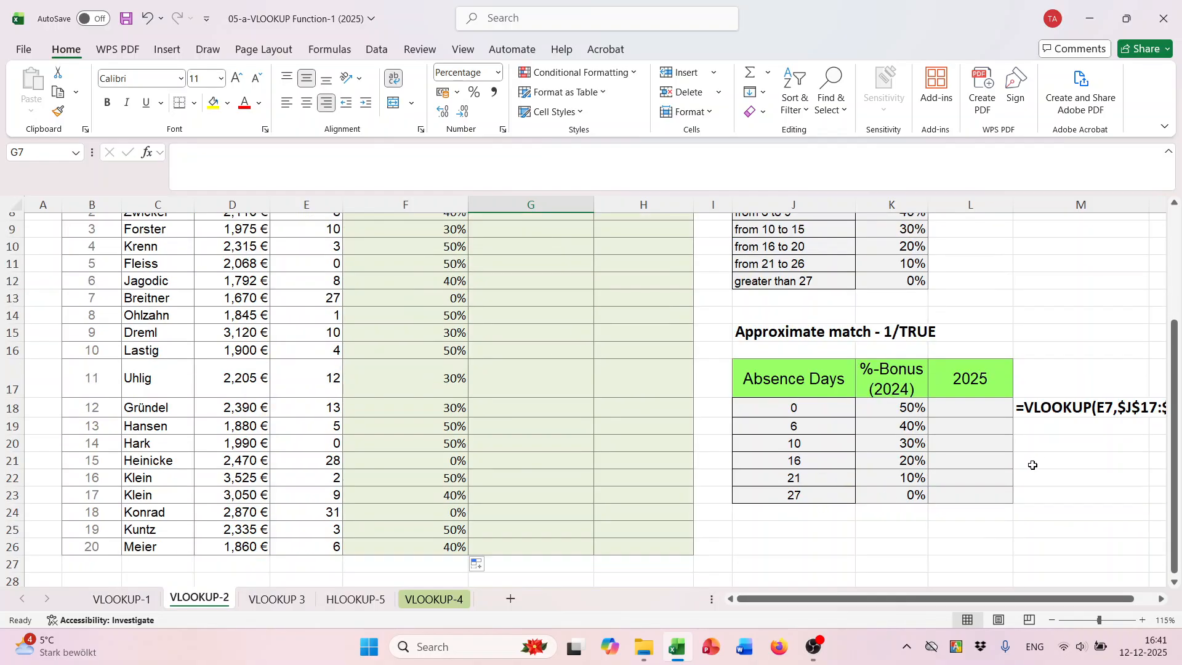
pyautogui.click(984, 405)
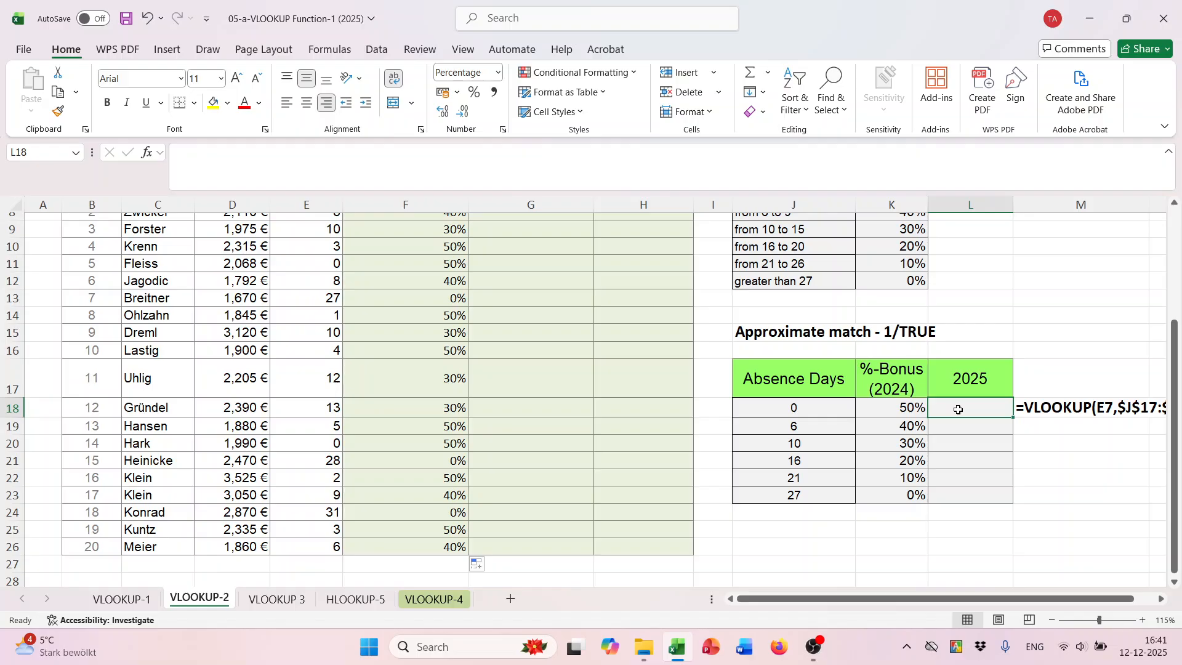
pyautogui.write('=')
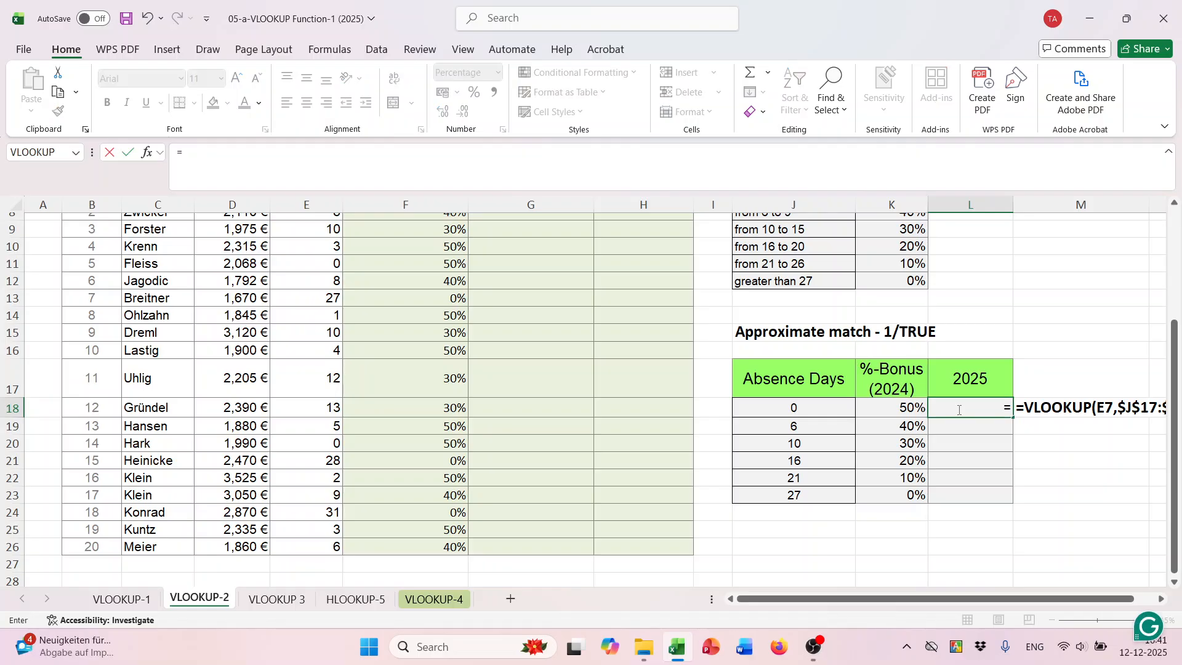
pyautogui.click(887, 406)
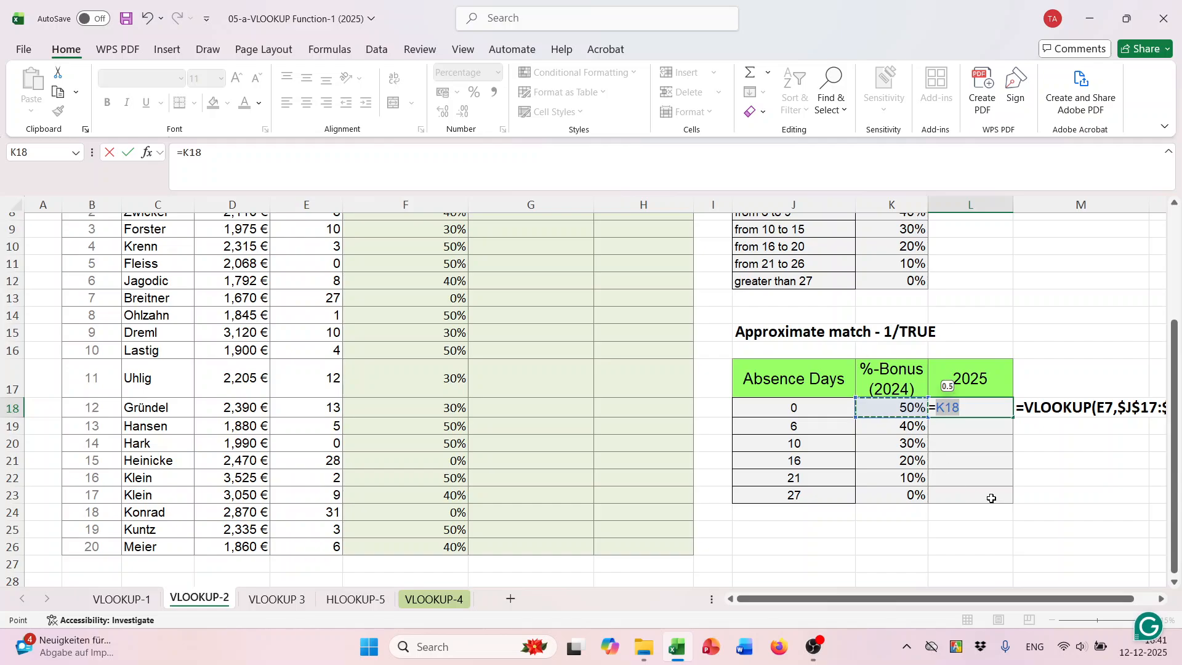
pyautogui.write('+')
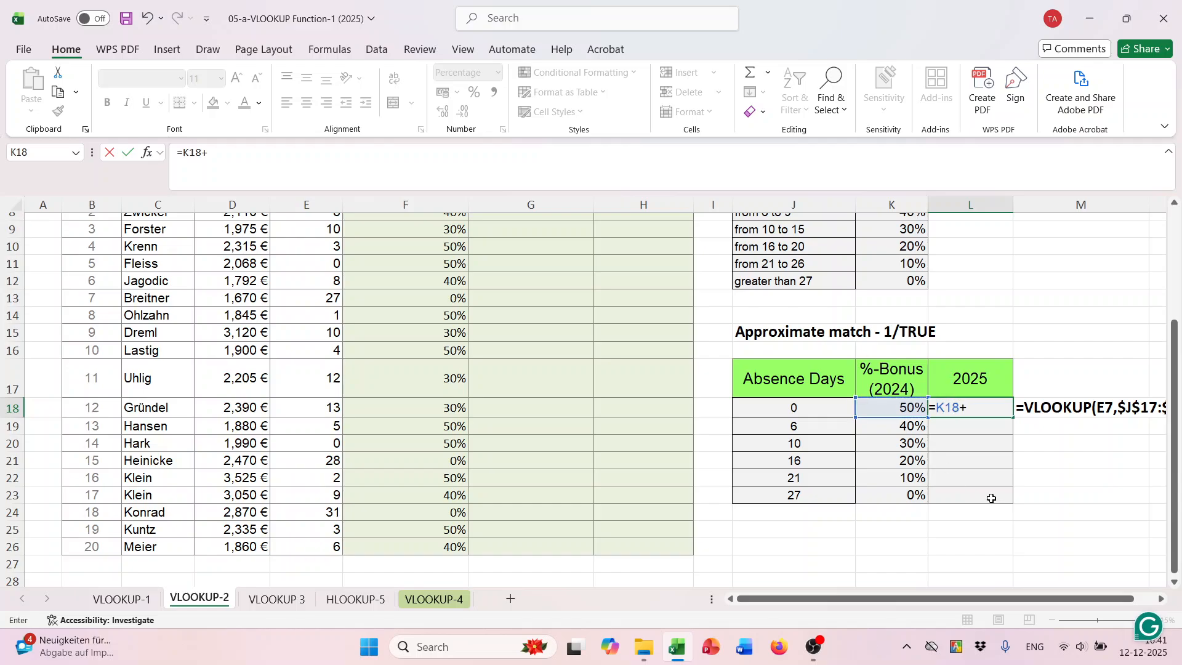
pyautogui.write('5')
pyautogui.press('Return')
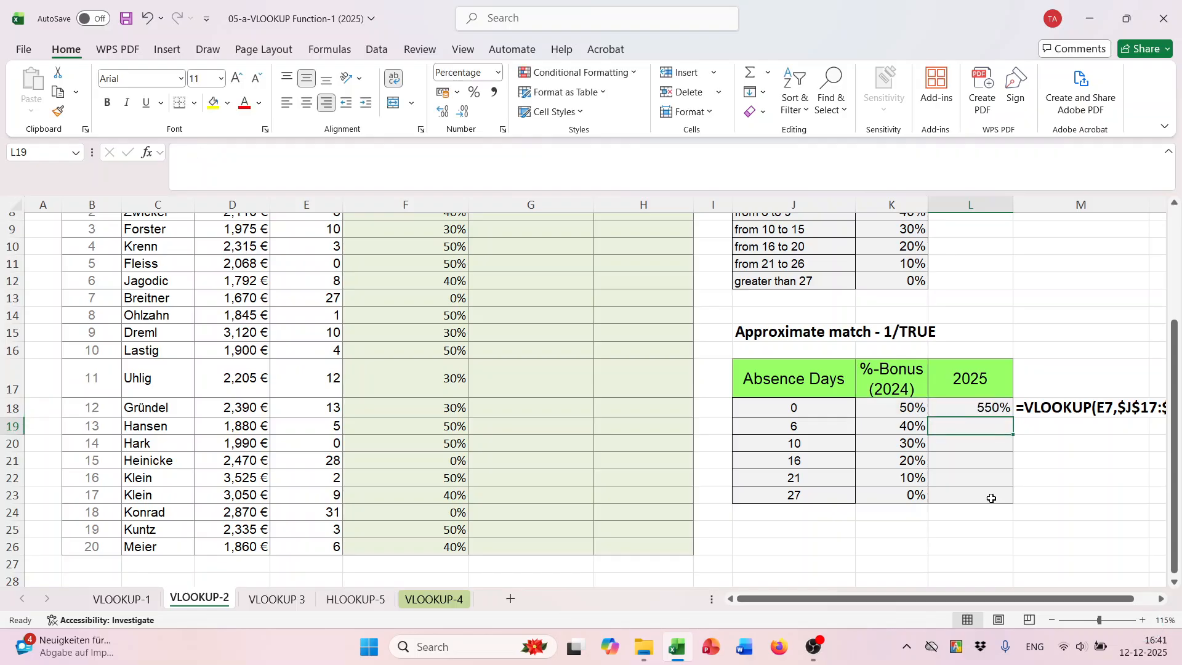
pyautogui.doubleClick(984, 405)
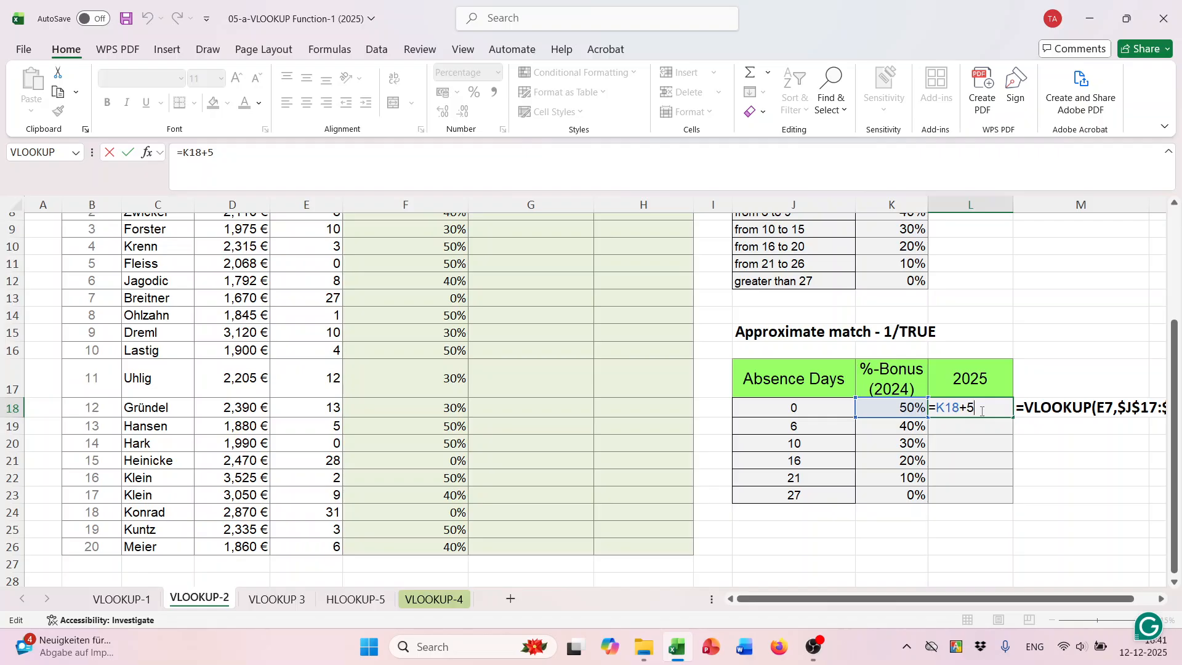
pyautogui.write('%')
pyautogui.press('Return')
# - Copy the 2025 bonus formula from L18 down to L23 in the approximate-match table
pyautogui.click(986, 408)
pyautogui.moveTo(1013, 417); pyautogui.dragTo(1024, 504)
pyautogui.scroll(2, 994, 502)
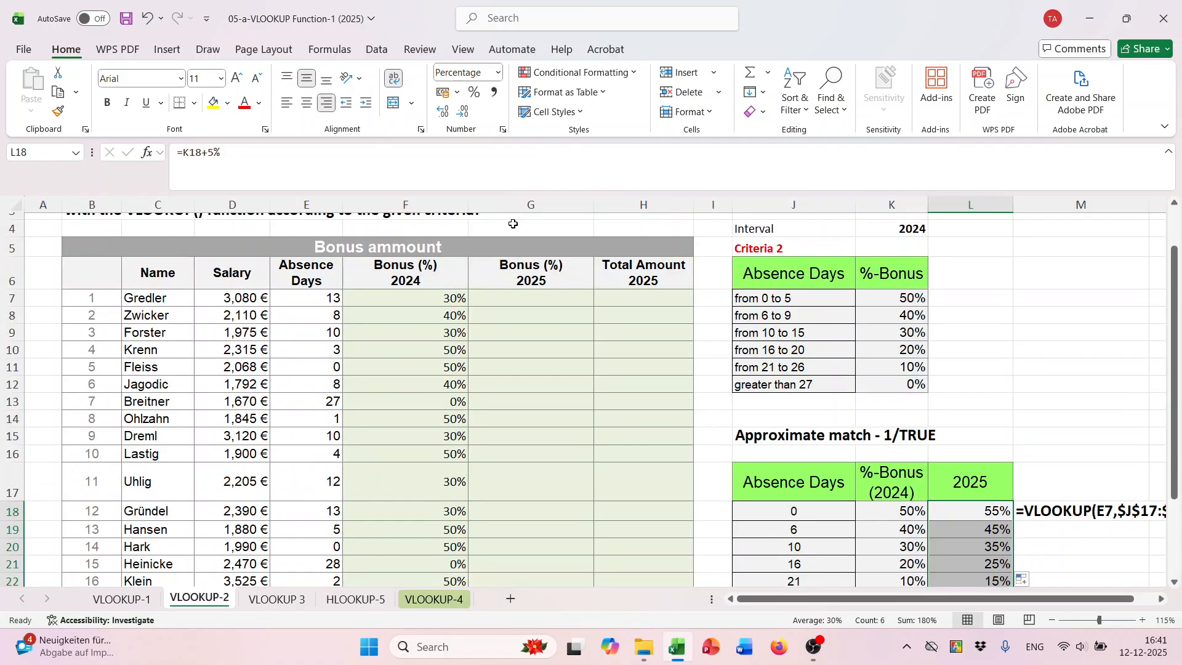
pyautogui.scroll(-2, 680, 414)
# - Begin a VLOOKUP formula in G7 with E7 as lookup value and the absolute range $J$17:$L$23 as table array
pyautogui.scroll(2, 497, 320)
pyautogui.click(510, 296)
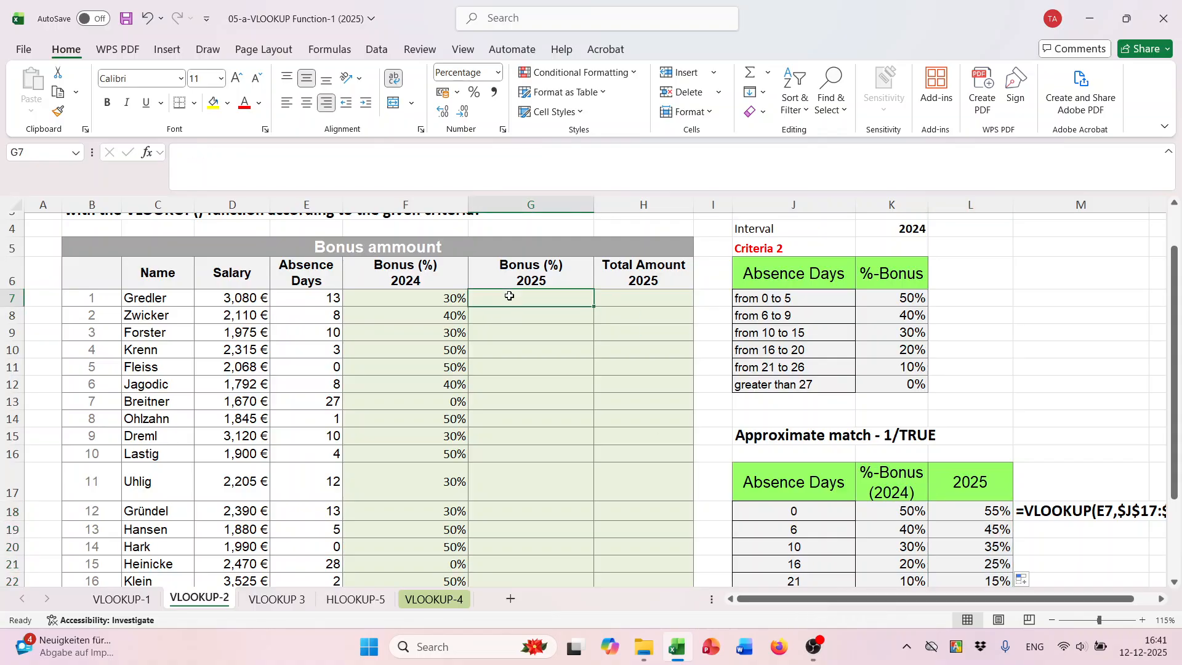
pyautogui.write('=vl')
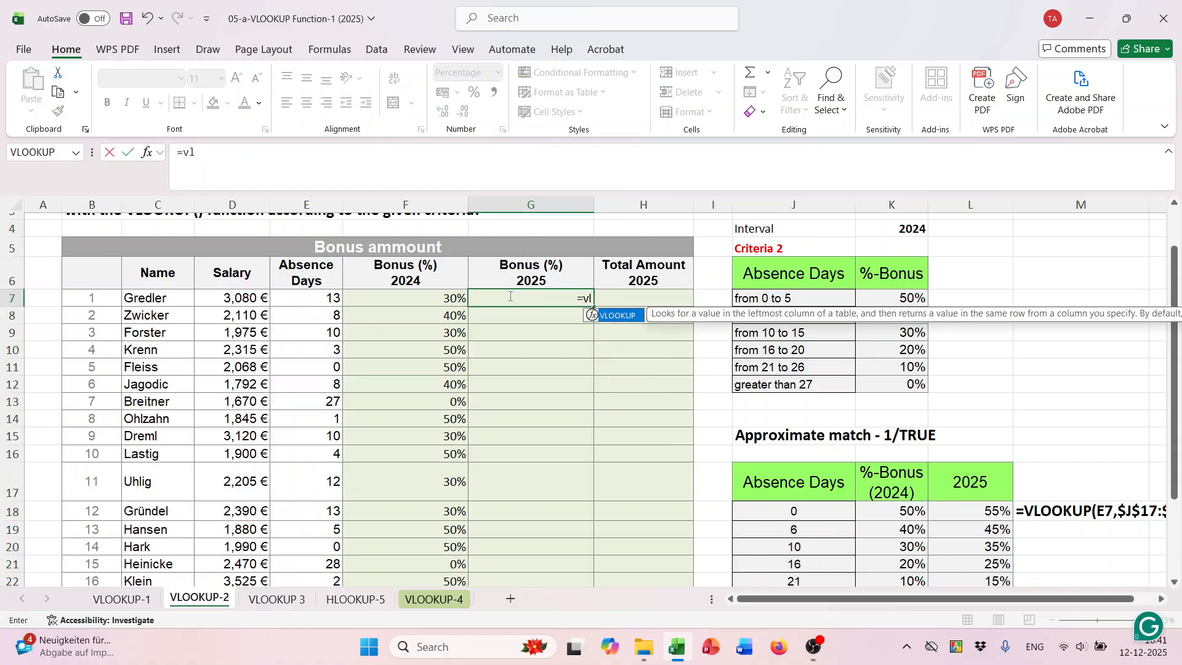
pyautogui.press('Tab')
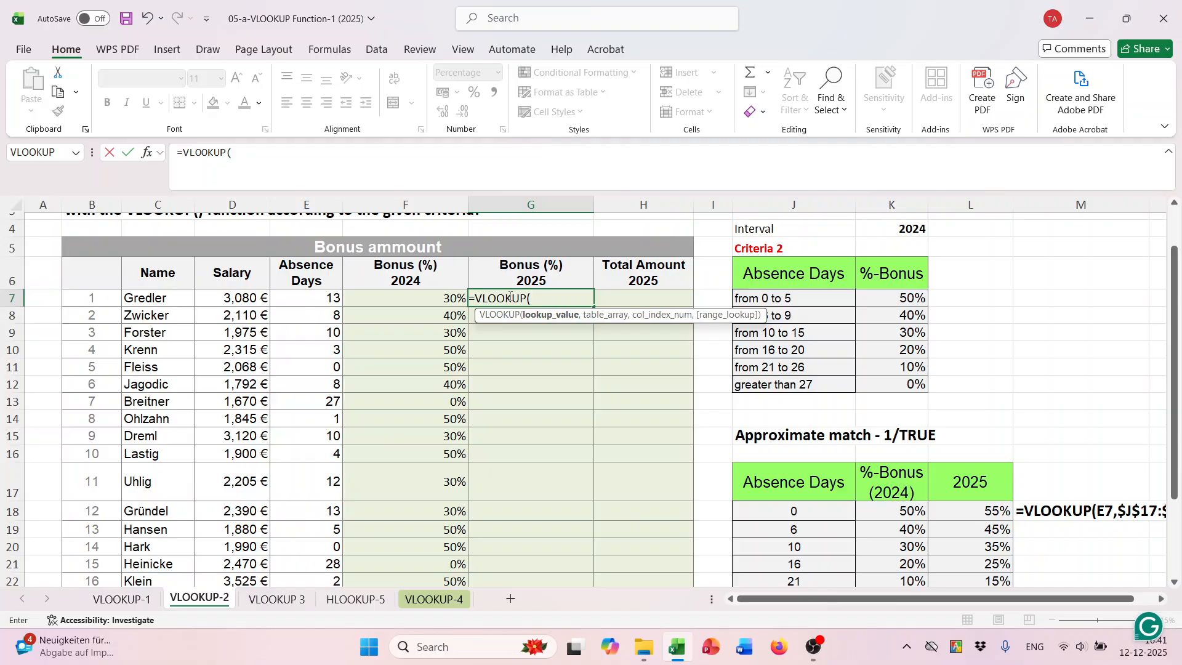
pyautogui.click(332, 298)
pyautogui.write(',')
pyautogui.scroll(-1, 618, 364)
pyautogui.click(809, 430)
pyautogui.moveTo(809, 431); pyautogui.dragTo(982, 541)
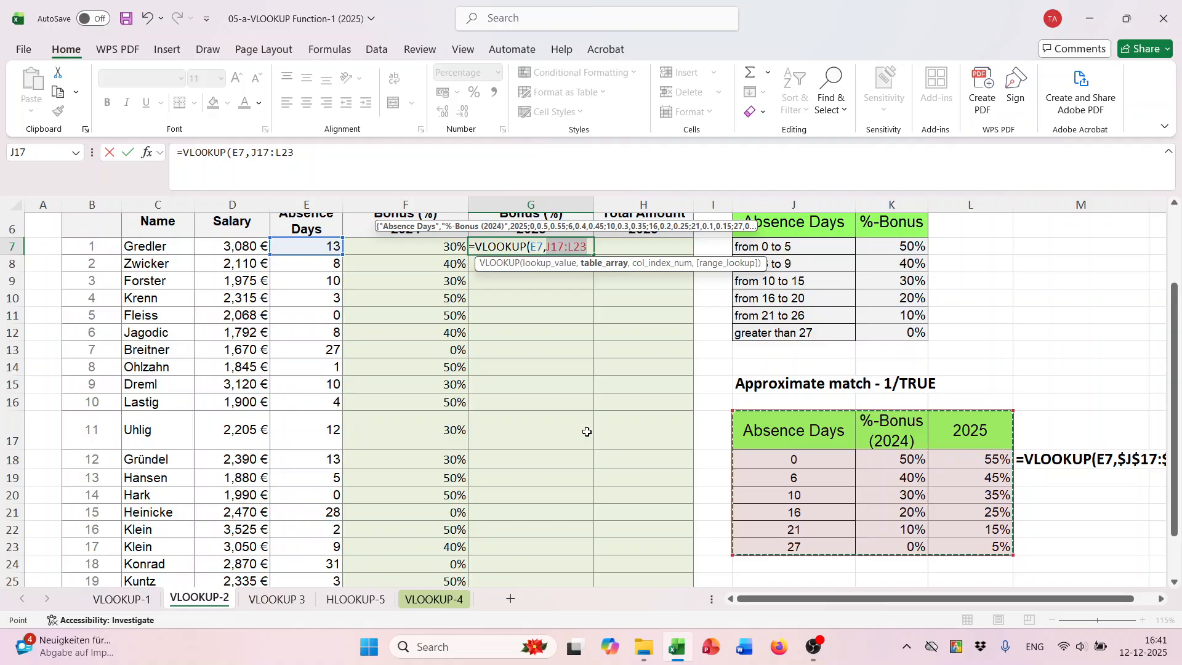
pyautogui.press('F4')
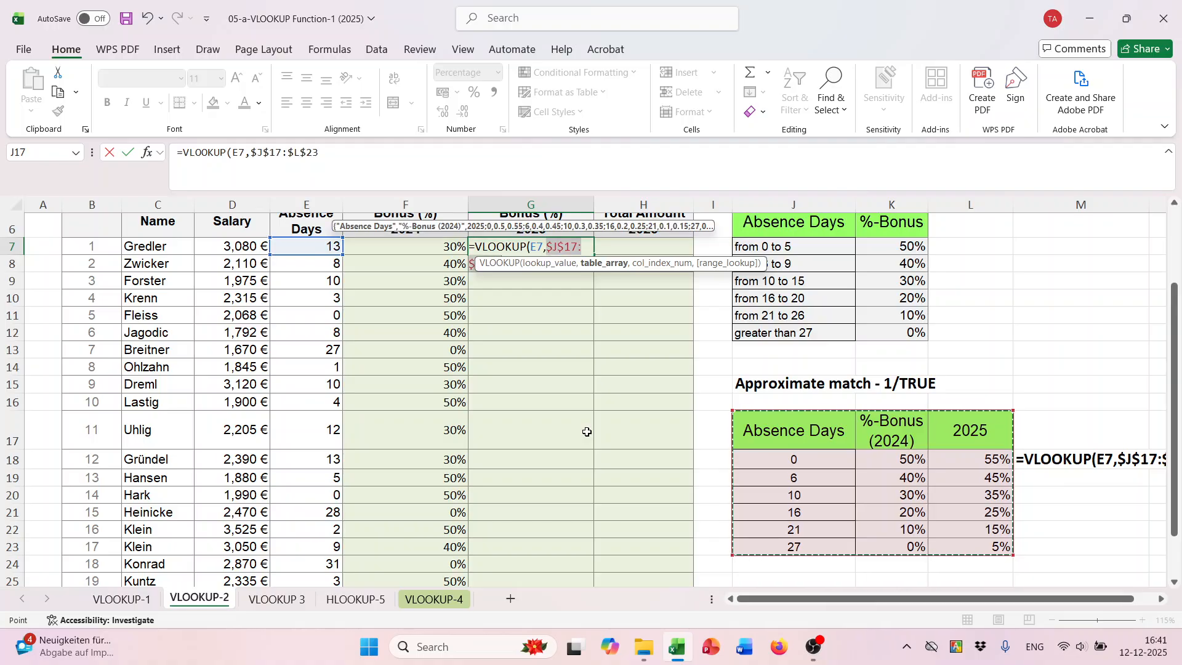
pyautogui.write(',')
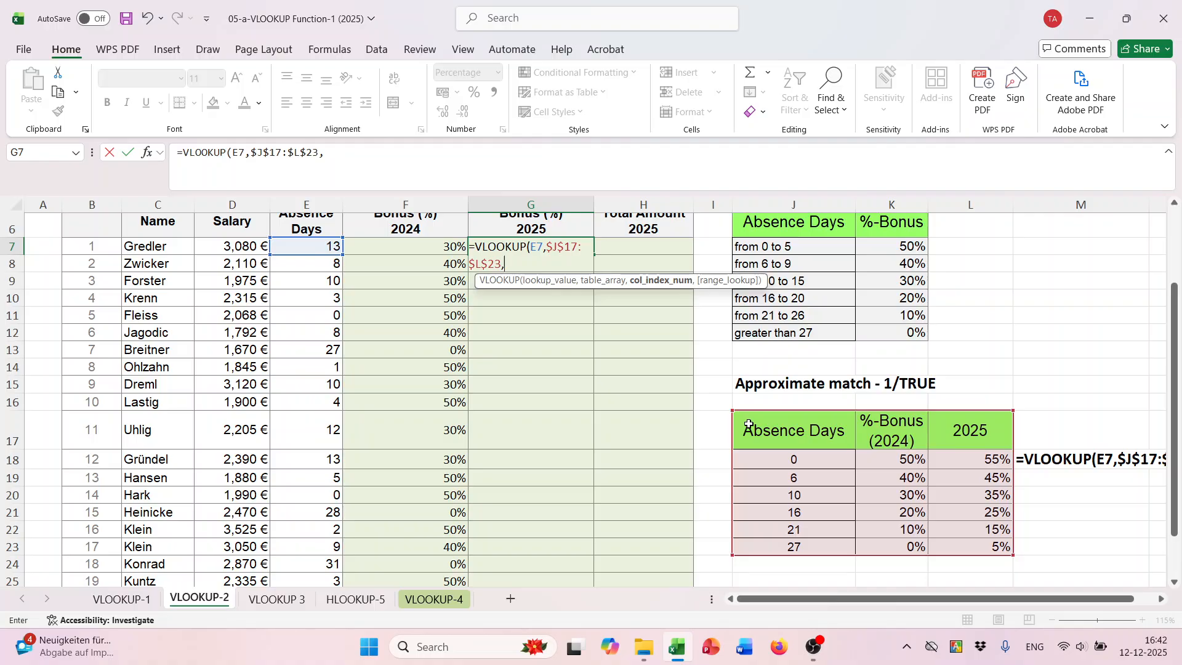
# - Complete the G7 VLOOKUP formula with column index 3 and TRUE for approximate match
pyautogui.write('3,')
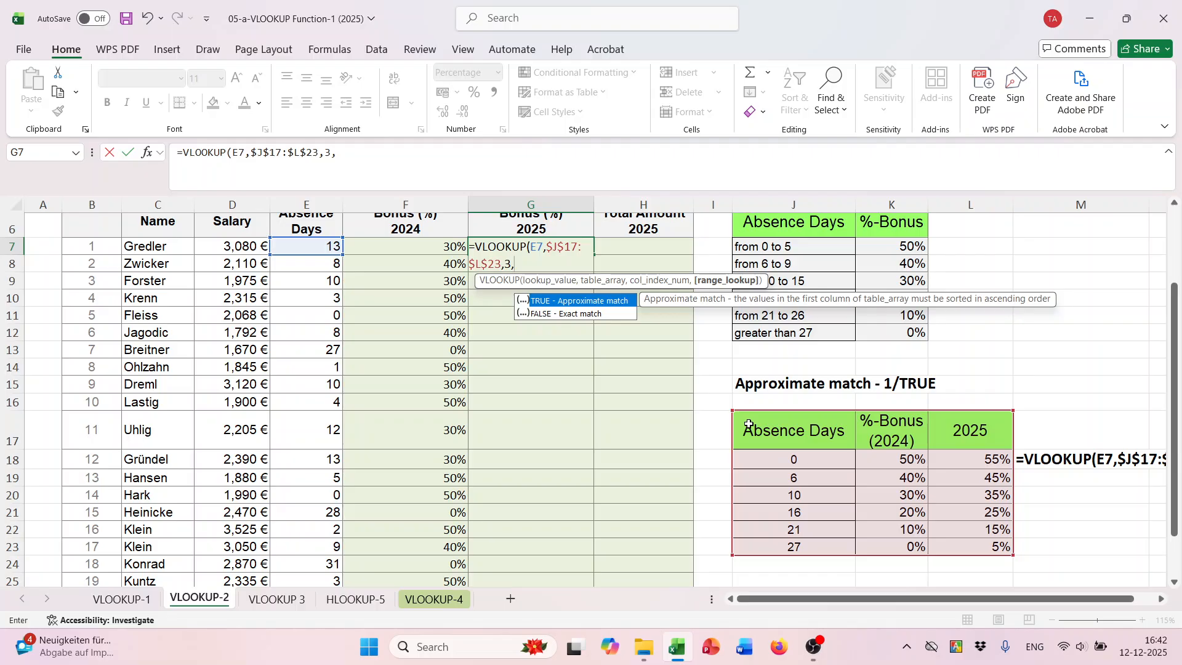
pyautogui.write('Tr')
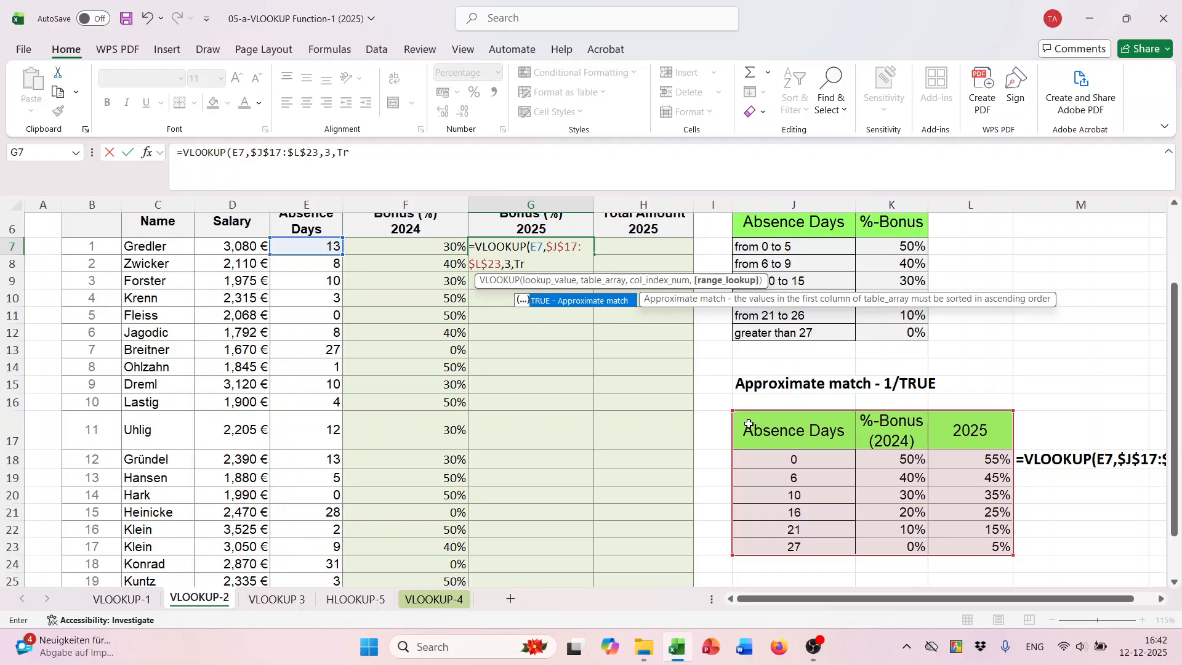
pyautogui.write('u')
pyautogui.press('Tab')
pyautogui.write(')')
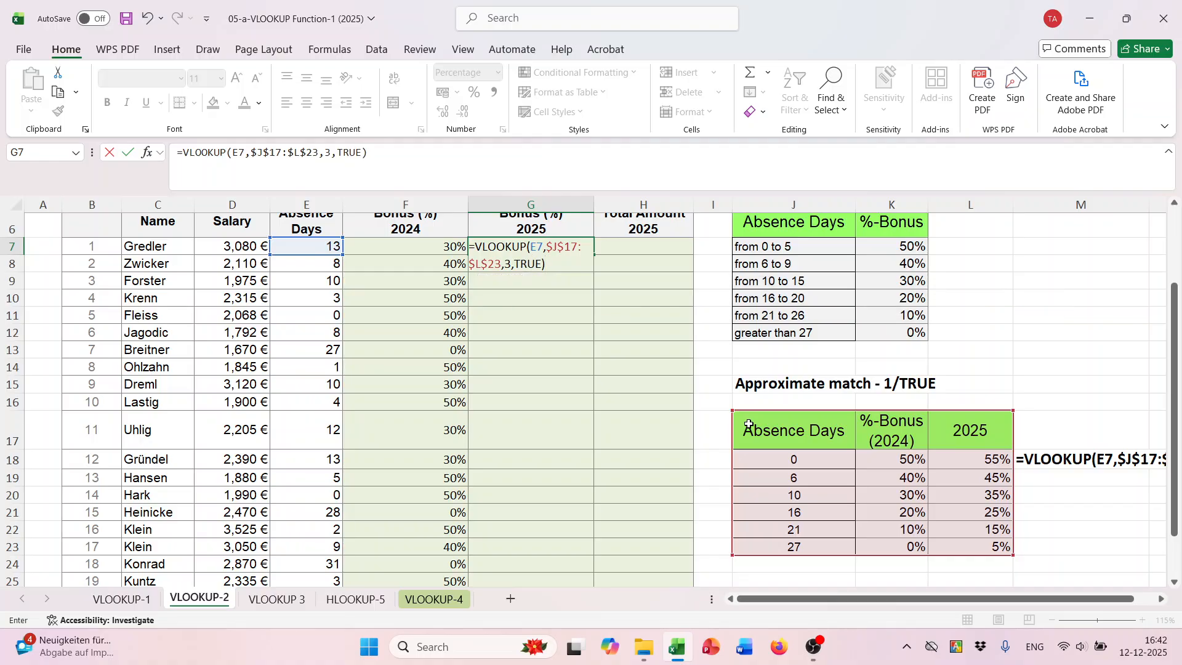
pyautogui.press('Return')
# - Copy the 2025 bonus formula from G7 down to G26 for all employees
pyautogui.click(574, 246)
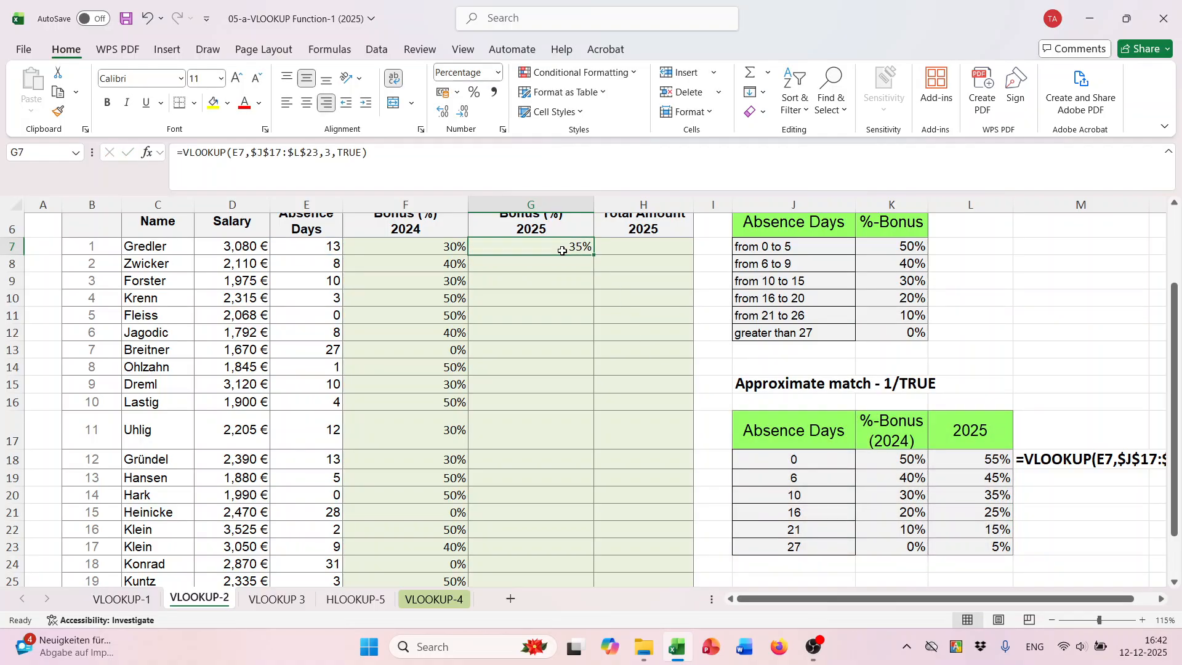
pyautogui.doubleClick(593, 254)
pyautogui.scroll(1, 647, 399)
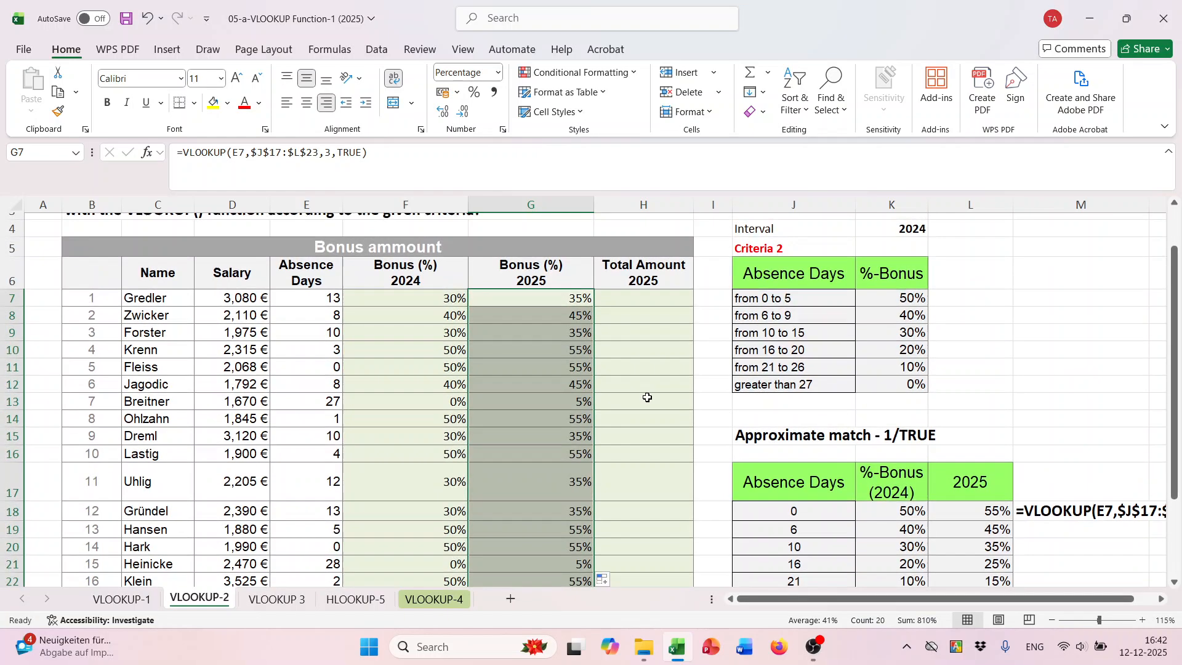
# - Calculate the 2025 total amount in H7 from salary and 2025 bonus with the formula =D7*(1+G7)
pyautogui.click(646, 303)
pyautogui.write('=')
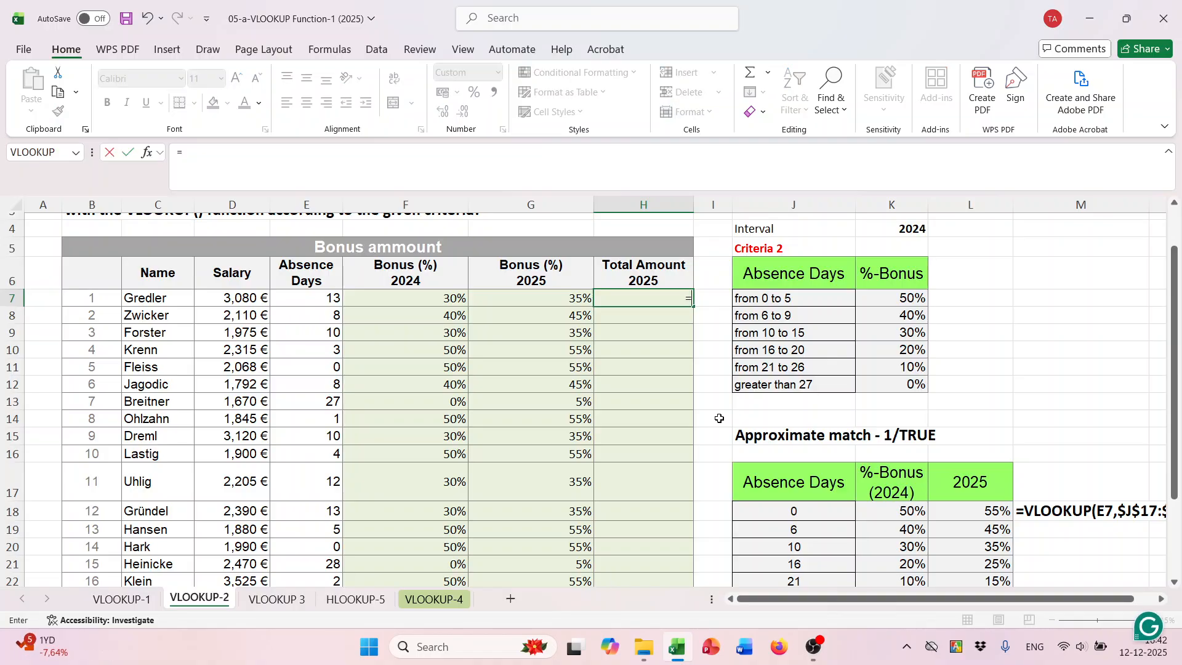
pyautogui.click(241, 298)
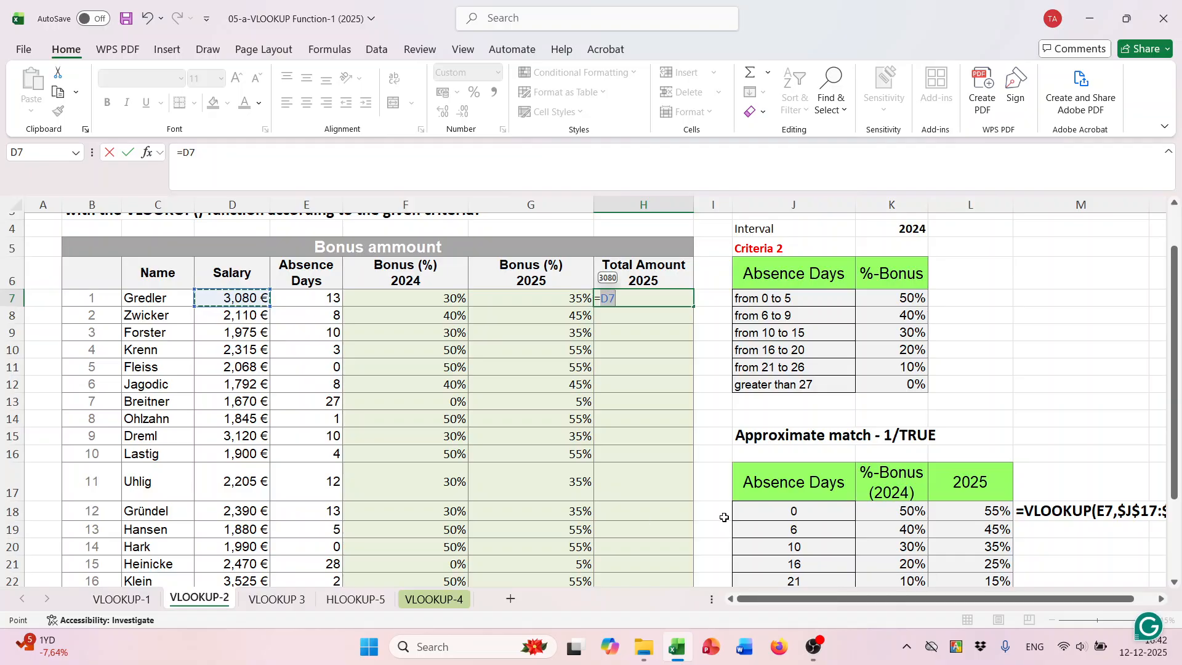
pyautogui.write('+')
pyautogui.press('BackSpace')
pyautogui.write('*(1+')
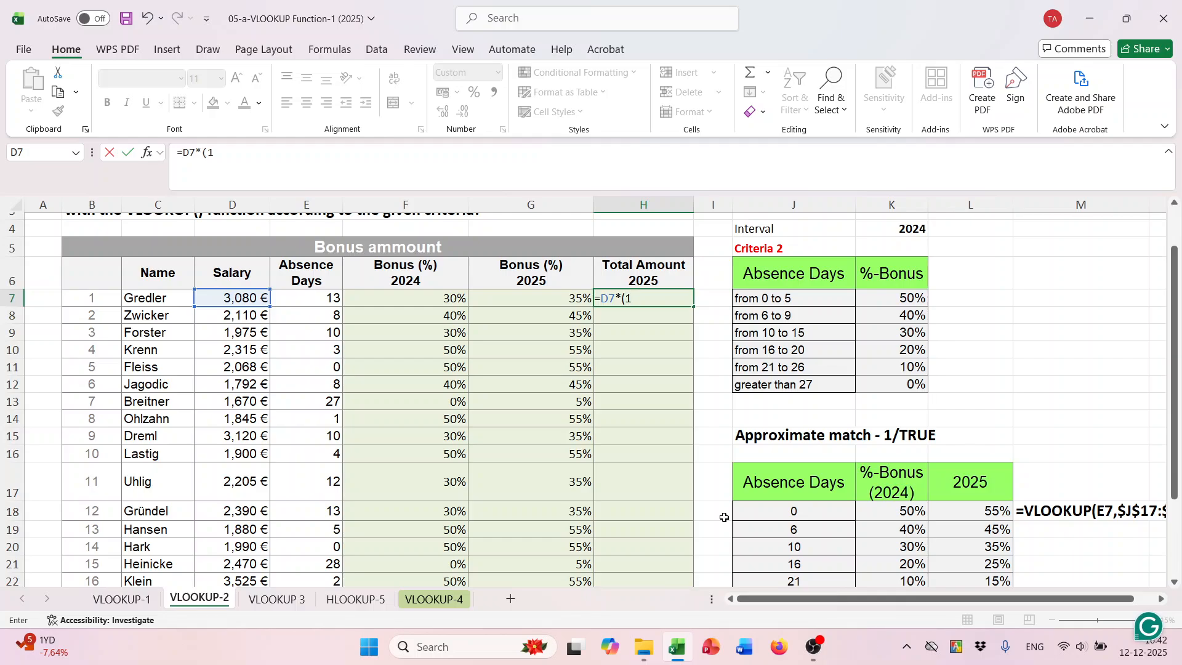
pyautogui.click(524, 302)
pyautogui.write(')')
pyautogui.press('Return')
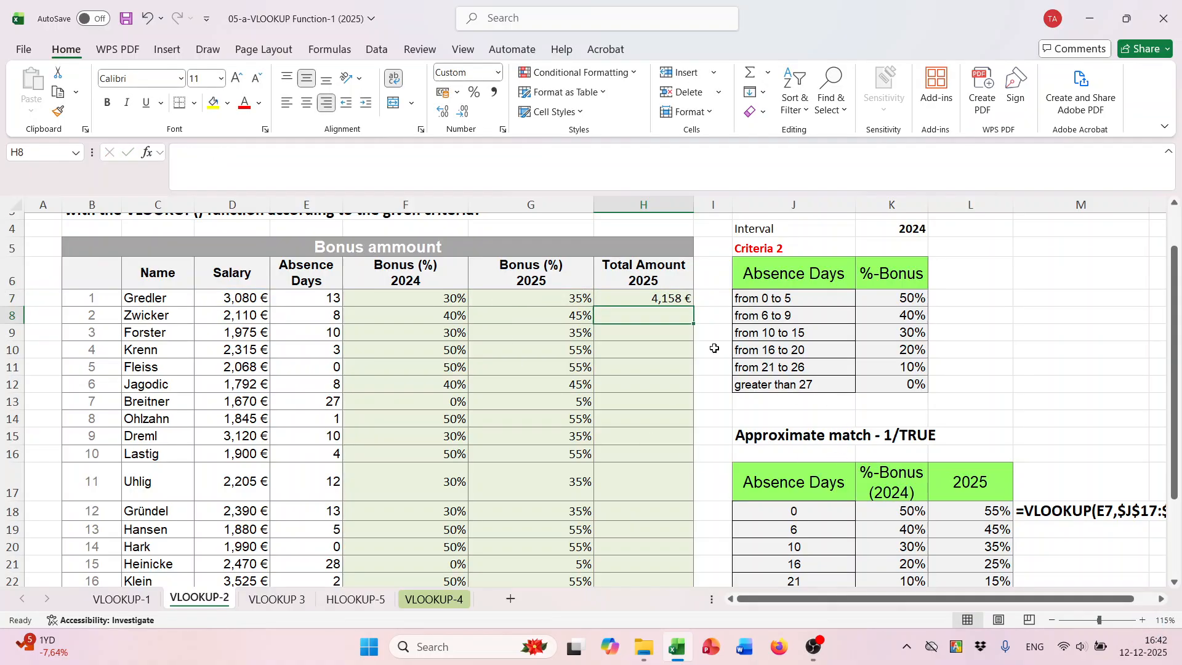
# - Copy the total amount formula from H7 down to H26 for all employees
pyautogui.click(673, 300)
pyautogui.doubleClick(694, 308)
pyautogui.scroll(-3, 696, 400)
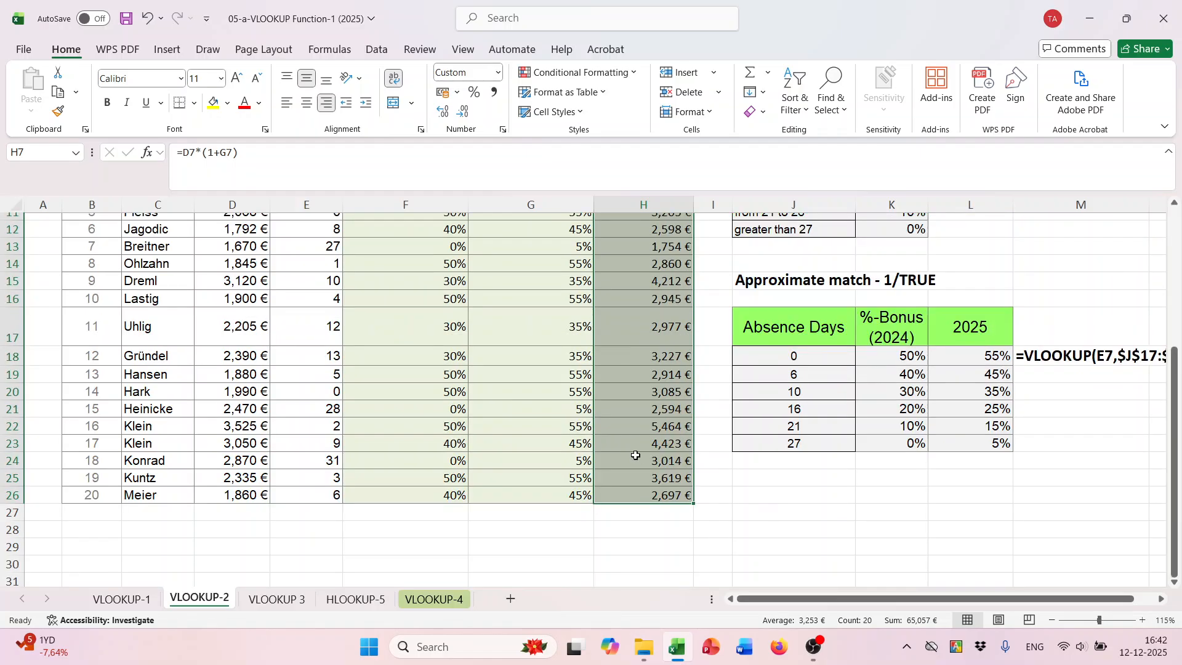
# - Switch to the VLOOKUP 3 sheet and begin a DATEDIF formula in Age cell I7
pyautogui.click(278, 598)
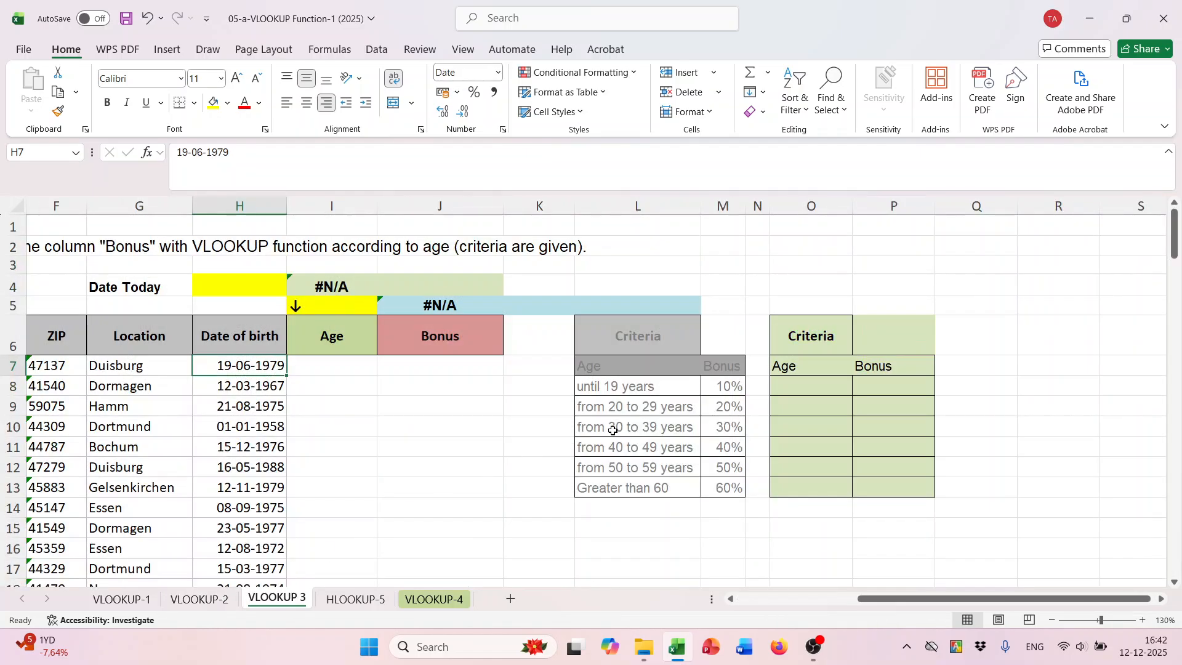
pyautogui.click(344, 365)
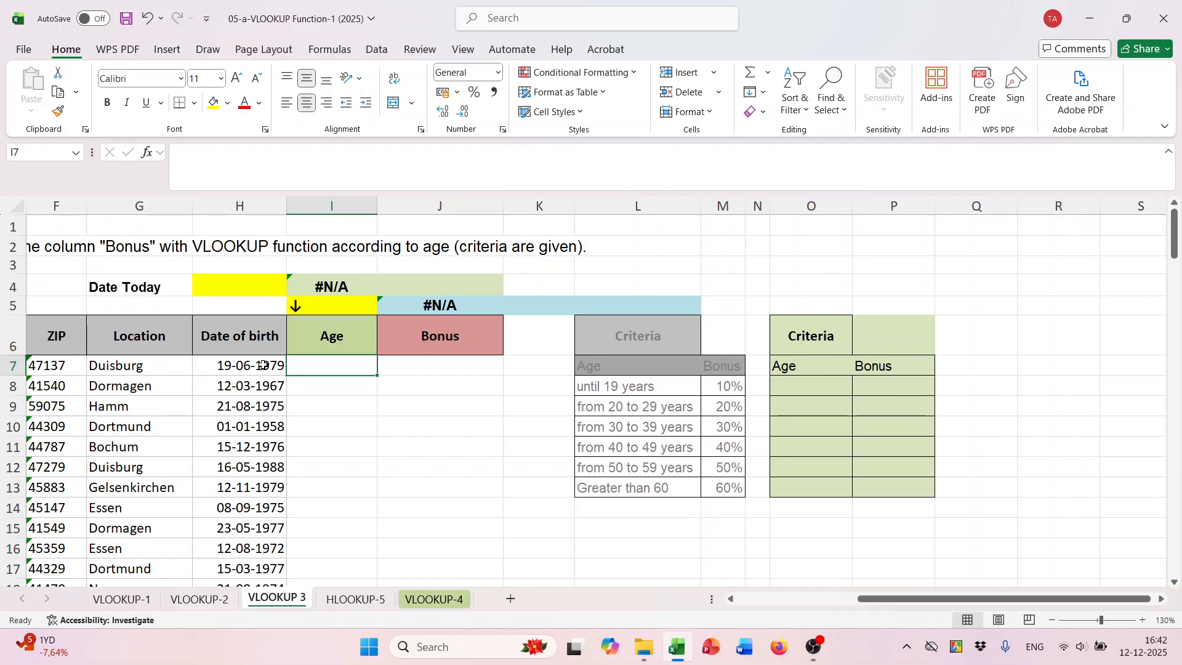
pyautogui.write('=')
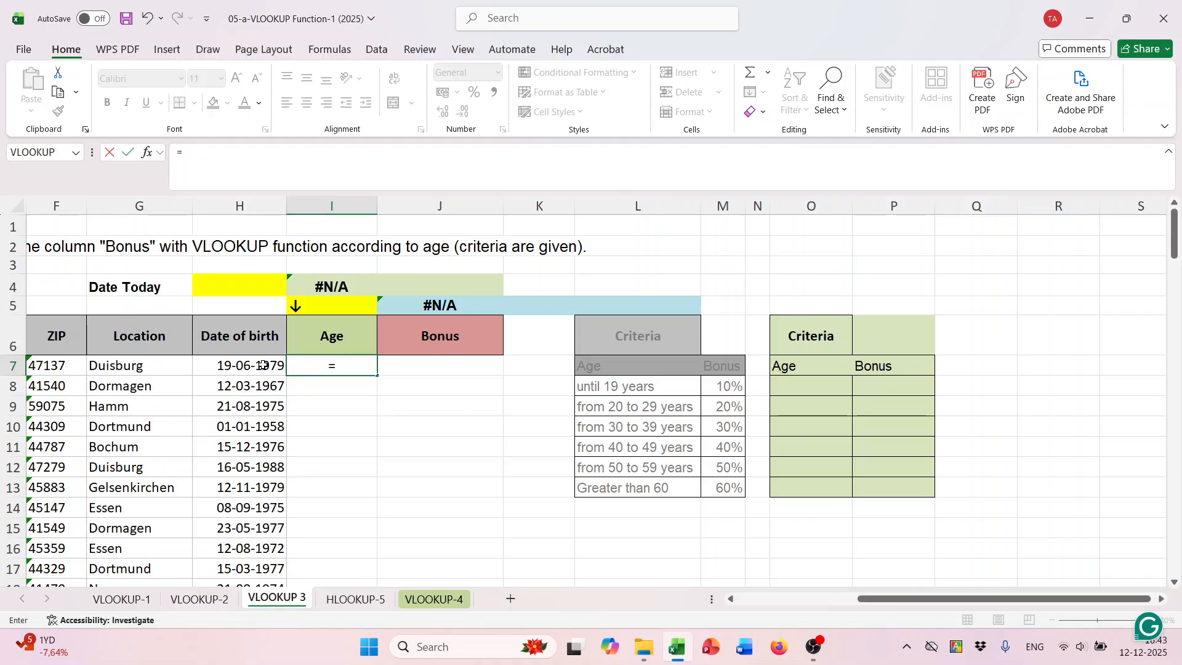
pyautogui.write('Dt')
pyautogui.press('BackSpace')
pyautogui.write('ate')
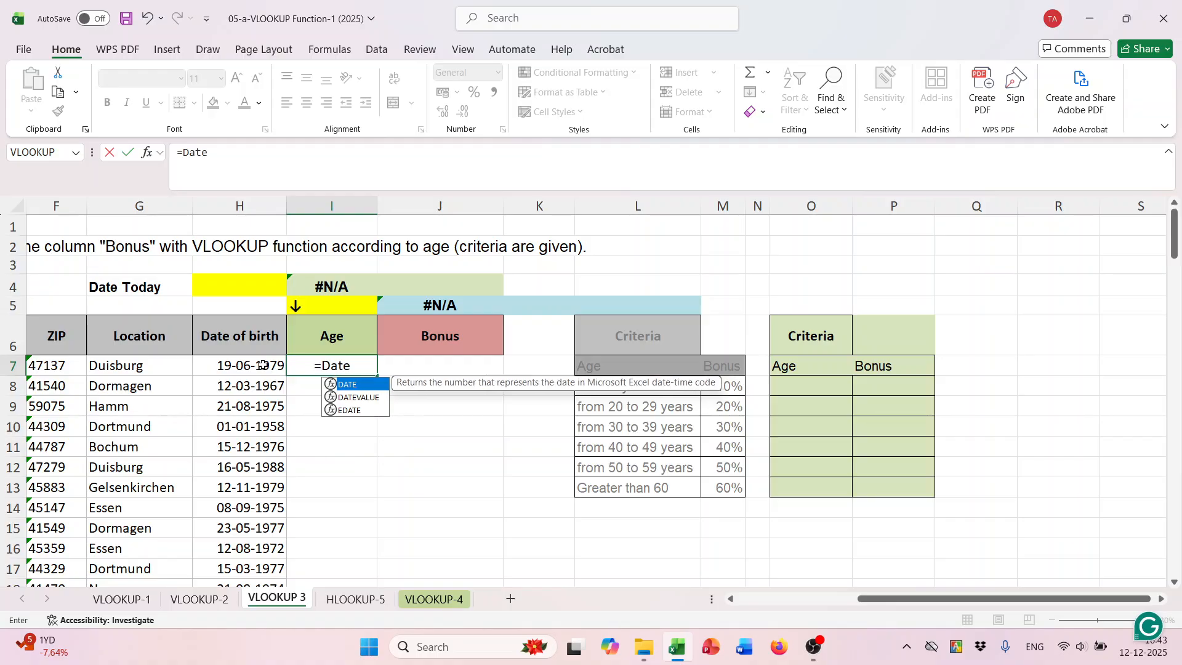
pyautogui.write('dif')
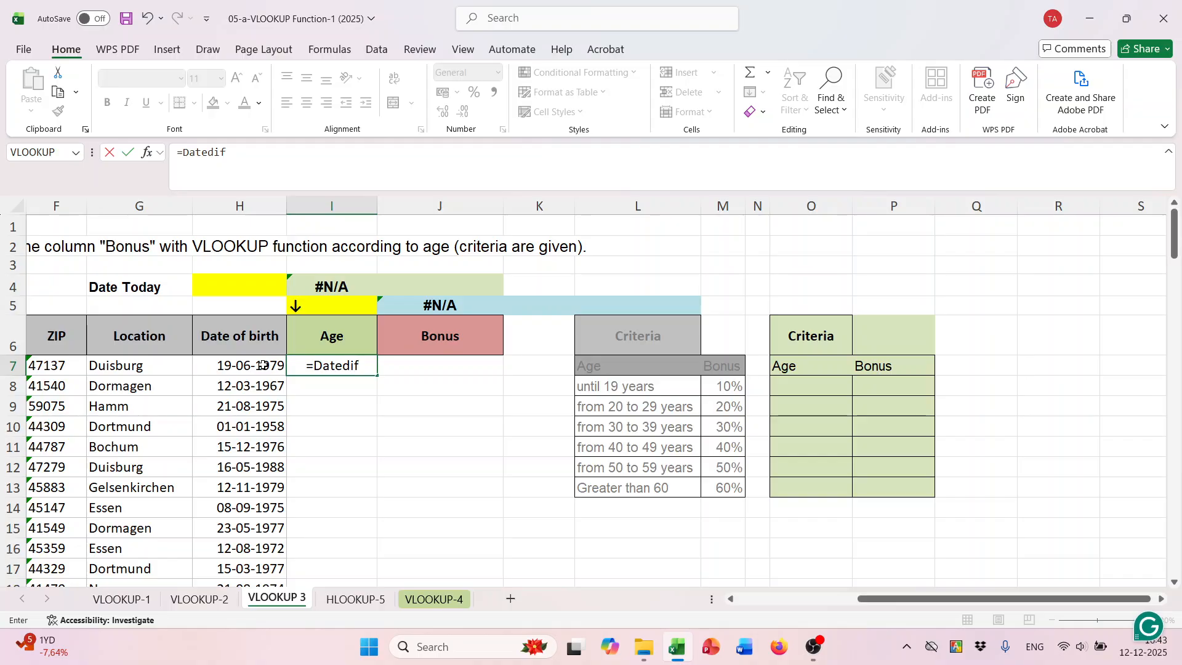
pyautogui.write('(')
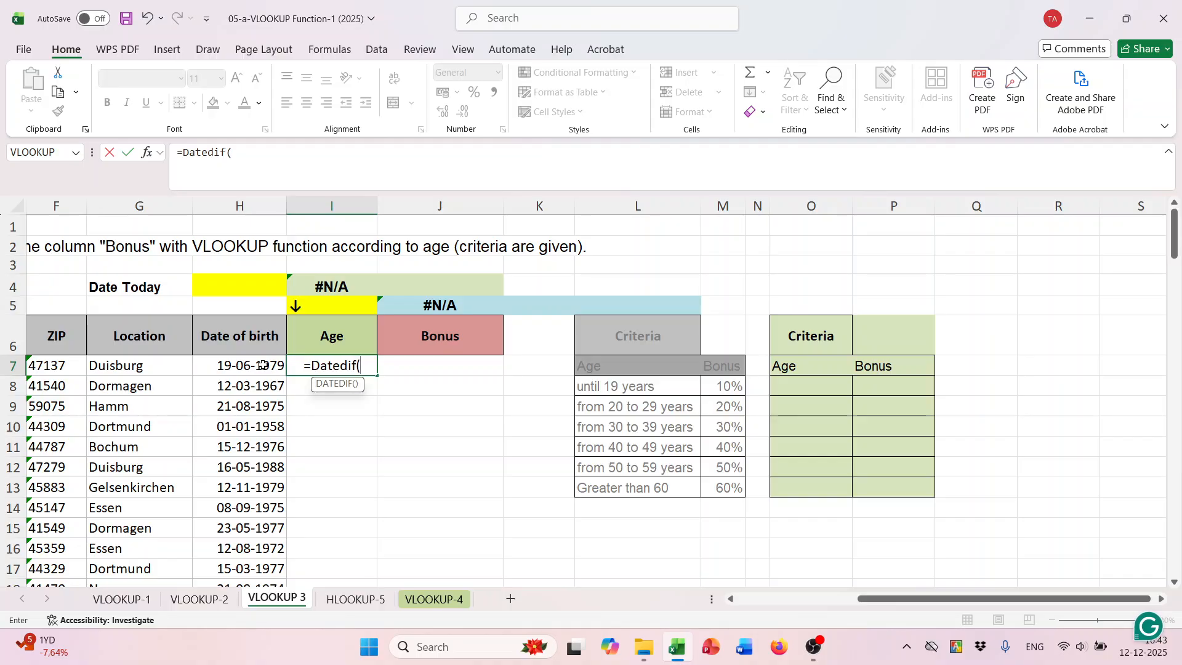
# - Consult the help article on the DATEDIF function and close it again, keeping the I7 formula open
pyautogui.click(327, 385)
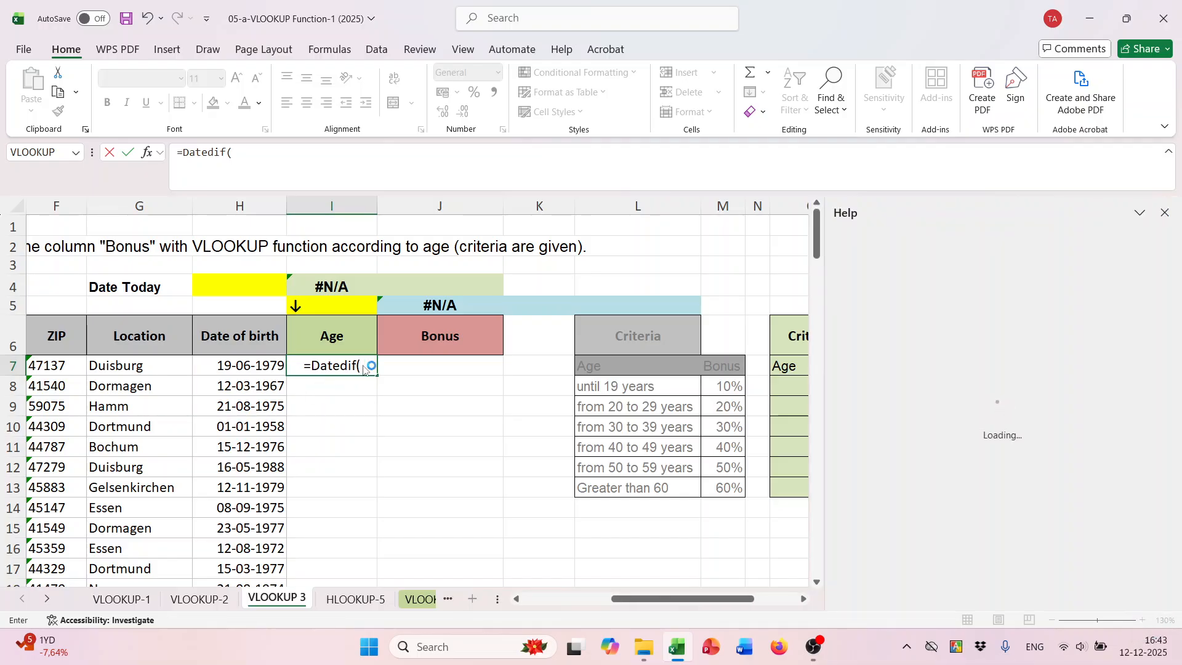
pyautogui.click(1164, 213)
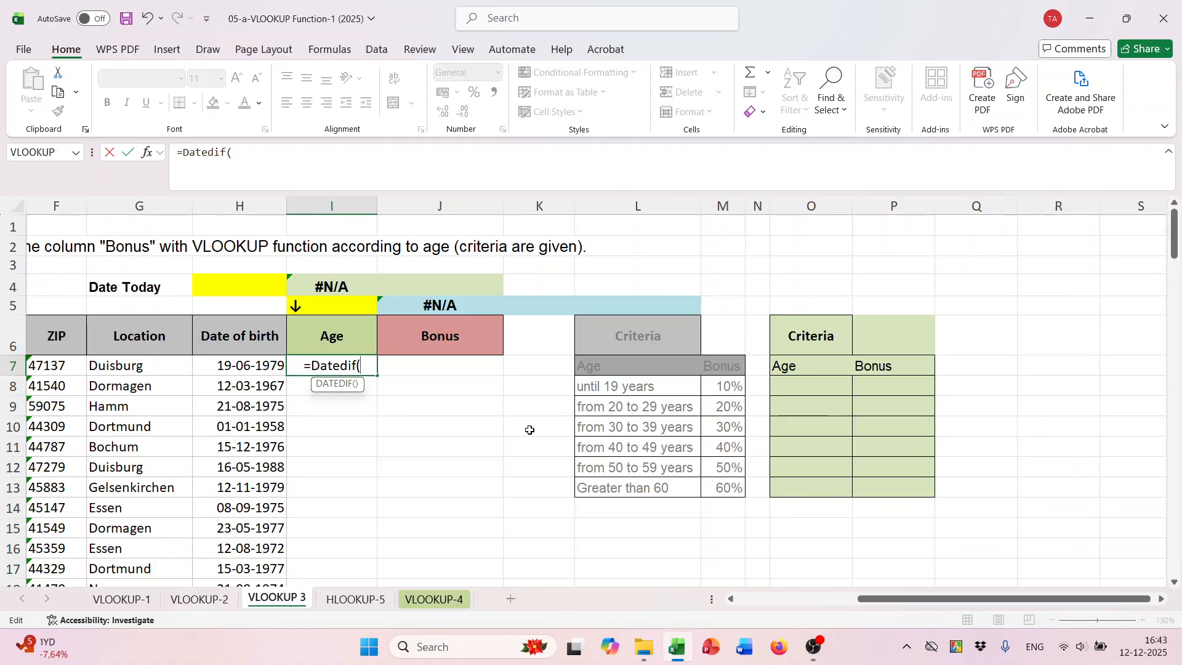
pyautogui.click(351, 387)
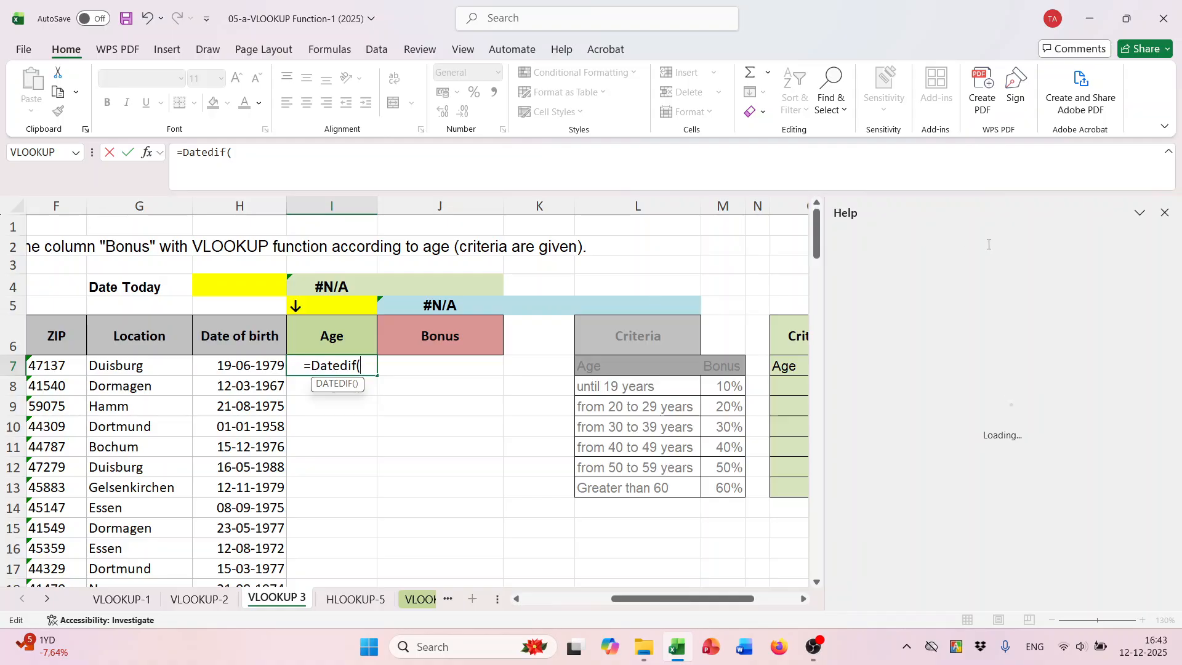
pyautogui.click(1165, 213)
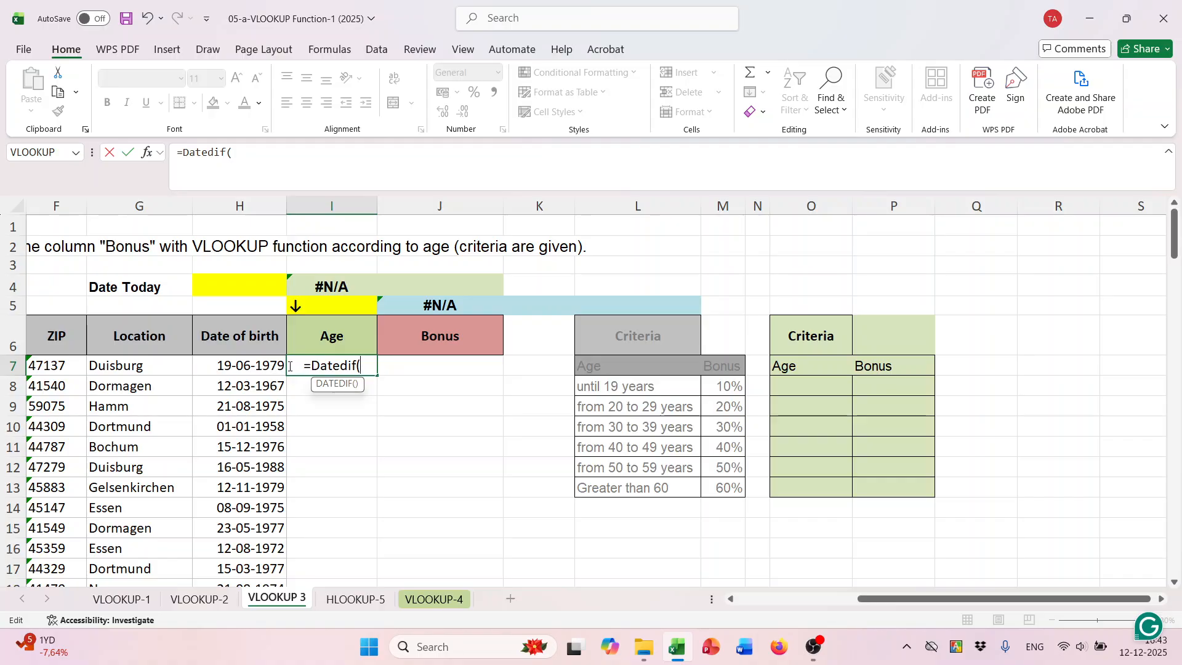
# - Complete the age formula in I7 as =DATEDIF(H7,TODAY(),"y") using the date of birth and today's date
pyautogui.click(263, 364)
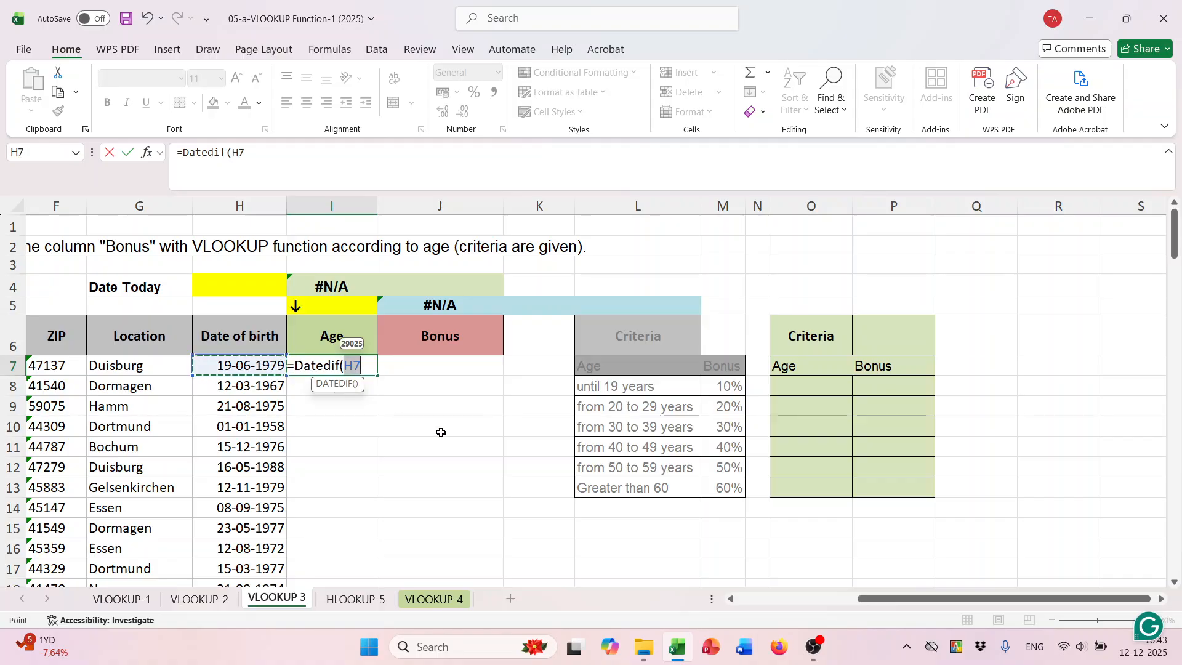
pyautogui.write(',')
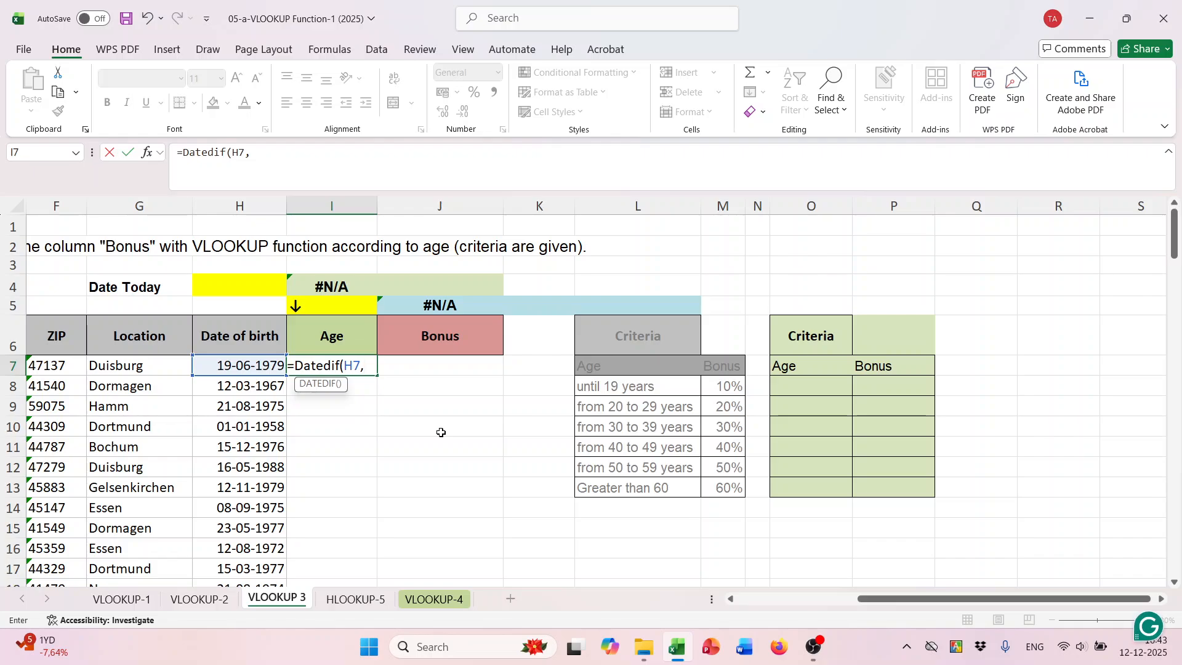
pyautogui.write('To')
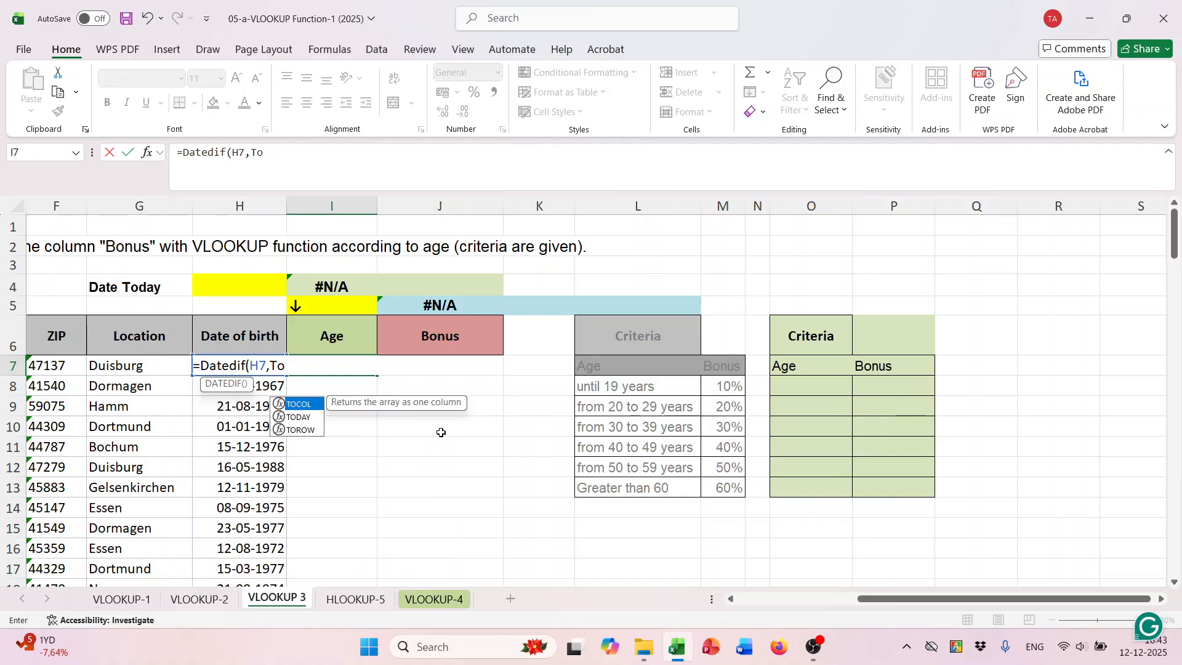
pyautogui.write('d')
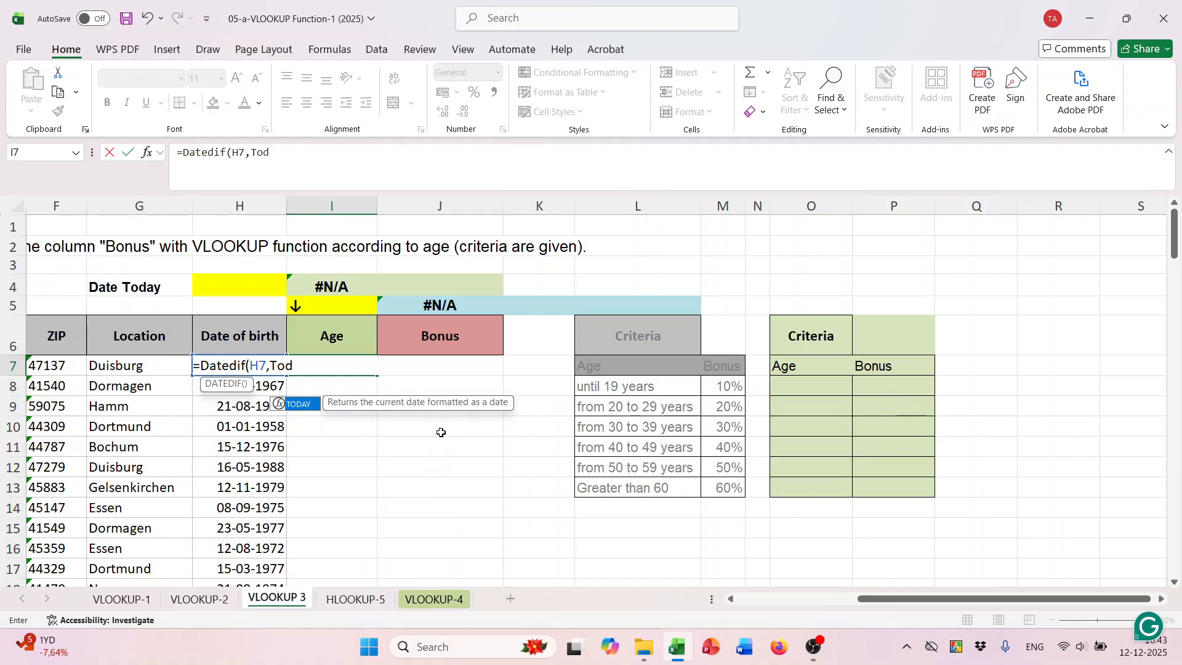
pyautogui.press('Tab')
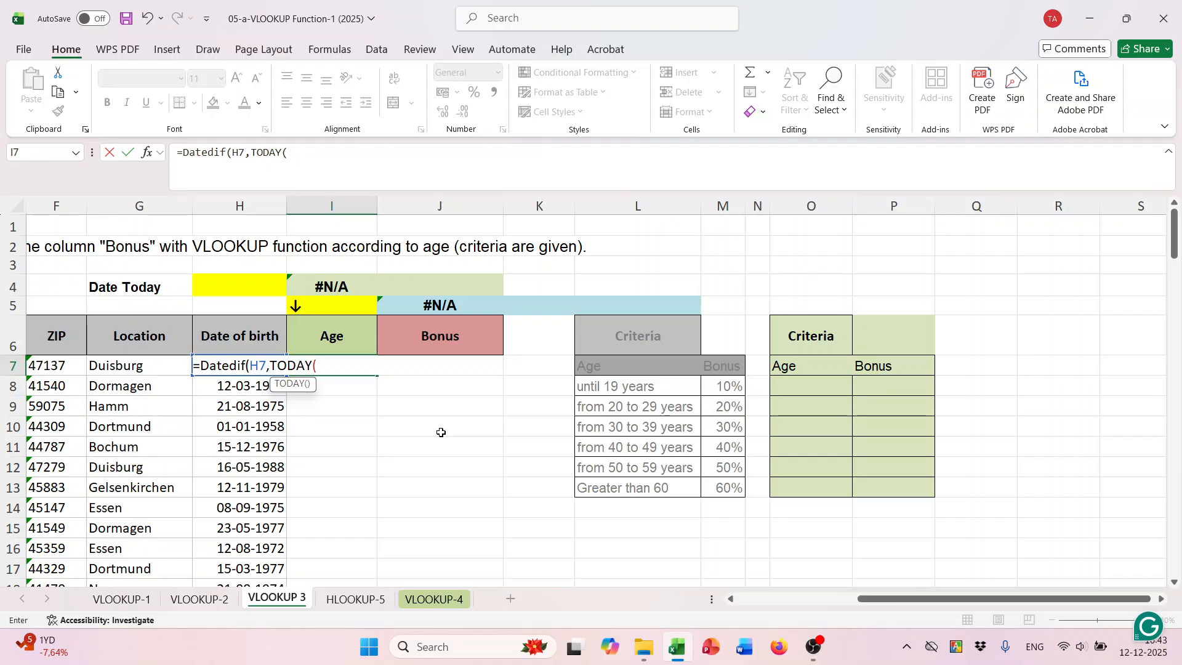
pyautogui.write('),"y')
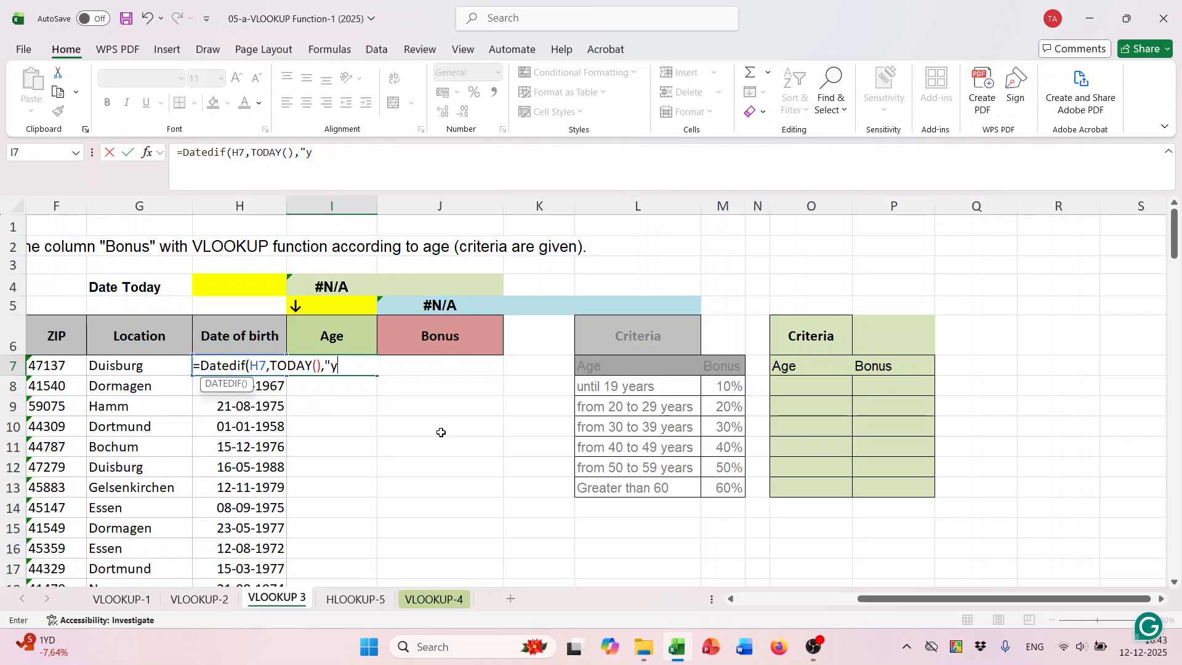
pyautogui.write(')')
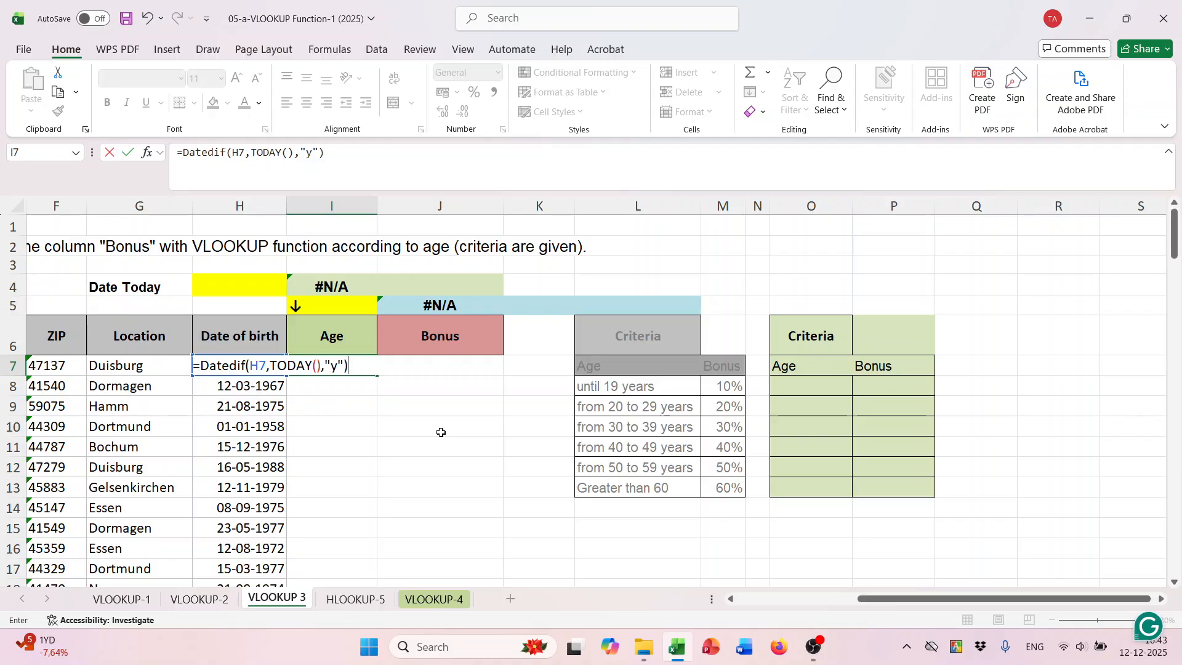
pyautogui.hotkey('ctrl', 'Return')
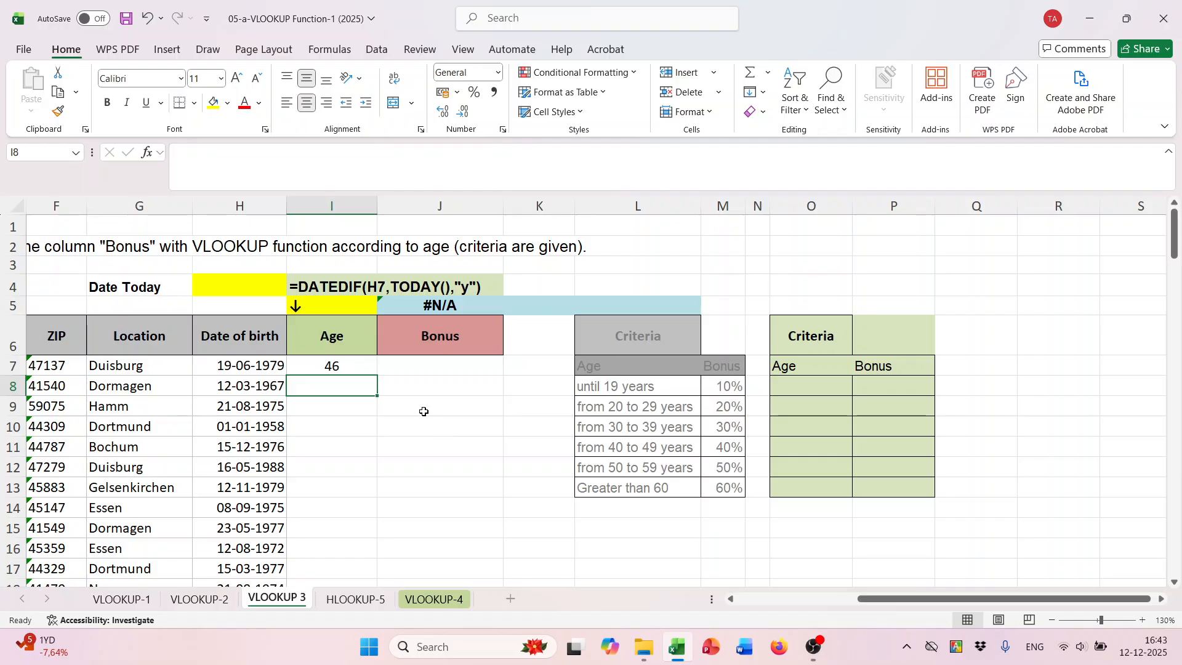
# - Copy the age formula from I7 down the Age column for all employees
pyautogui.doubleClick(377, 379)
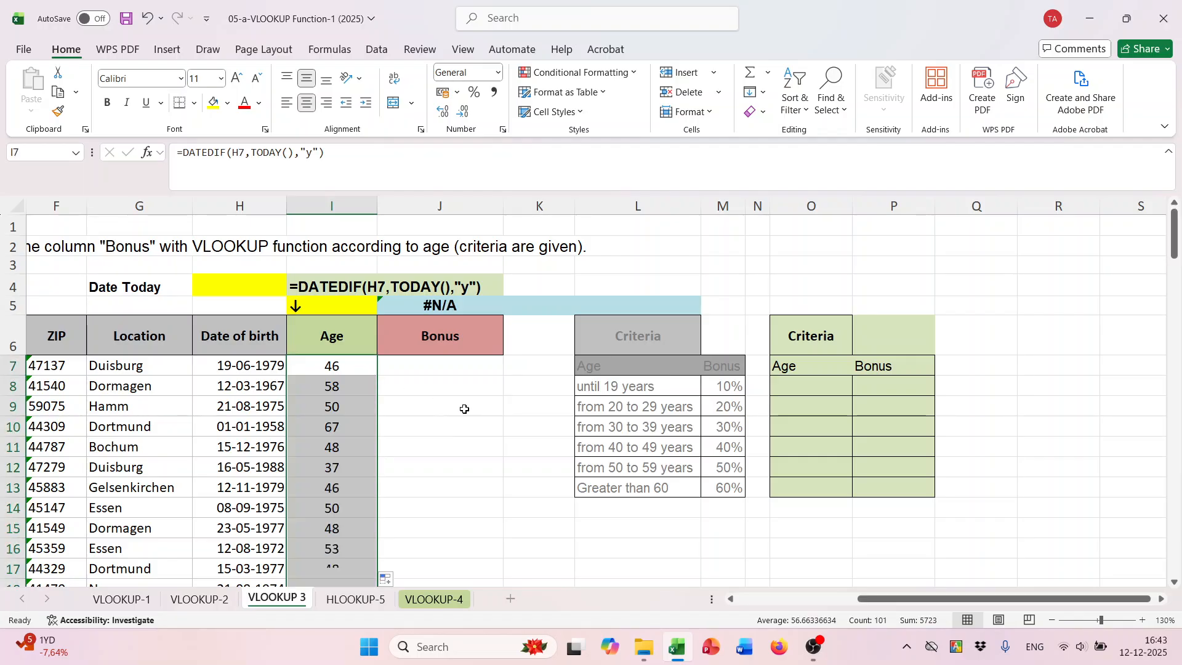
pyautogui.scroll(-3, 453, 440)
pyautogui.scroll(3, 415, 440)
pyautogui.scroll(-1, 636, 372)
pyautogui.scroll(1, 739, 370)
# - Enter the first lower age limits, 0 in O8 and 20 in O9, in the green criteria table
pyautogui.moveTo(601, 389); pyautogui.dragTo(716, 492)
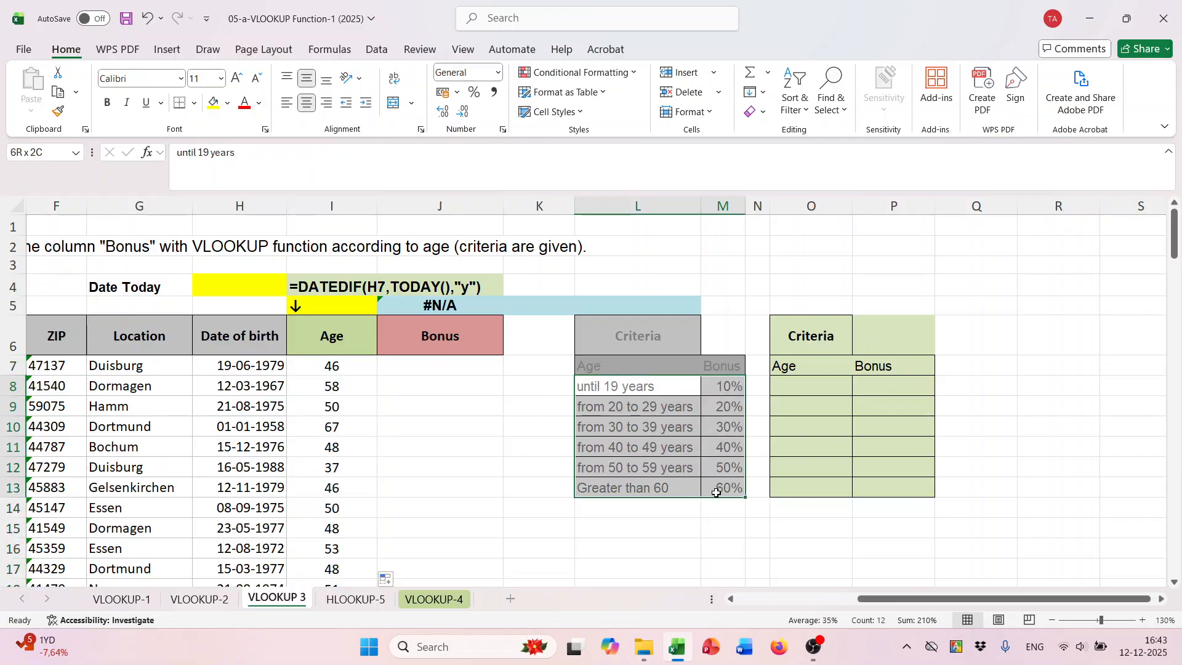
pyautogui.moveTo(608, 387); pyautogui.dragTo(706, 487)
pyautogui.click(646, 388)
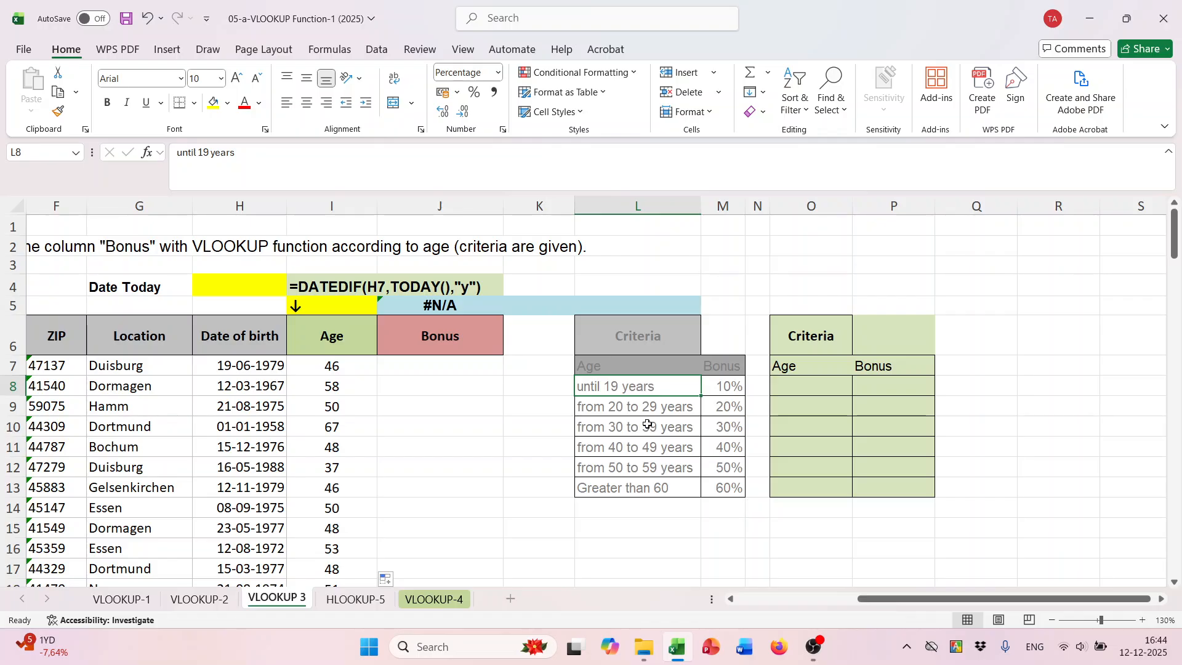
pyautogui.click(795, 388)
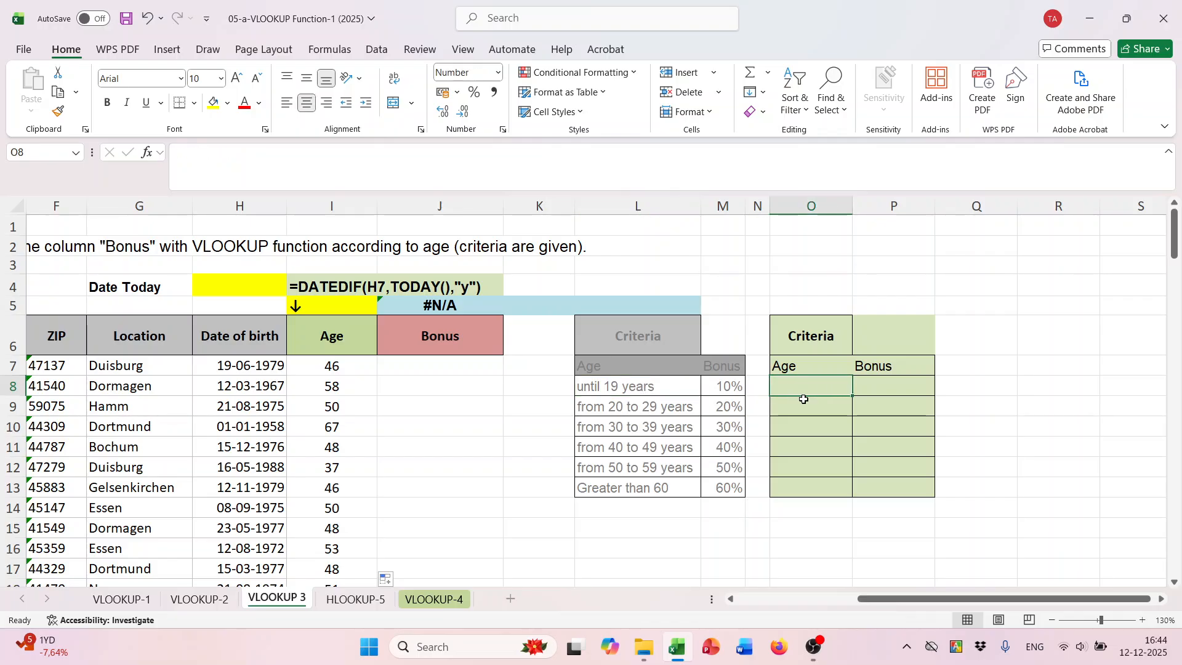
pyautogui.write('0')
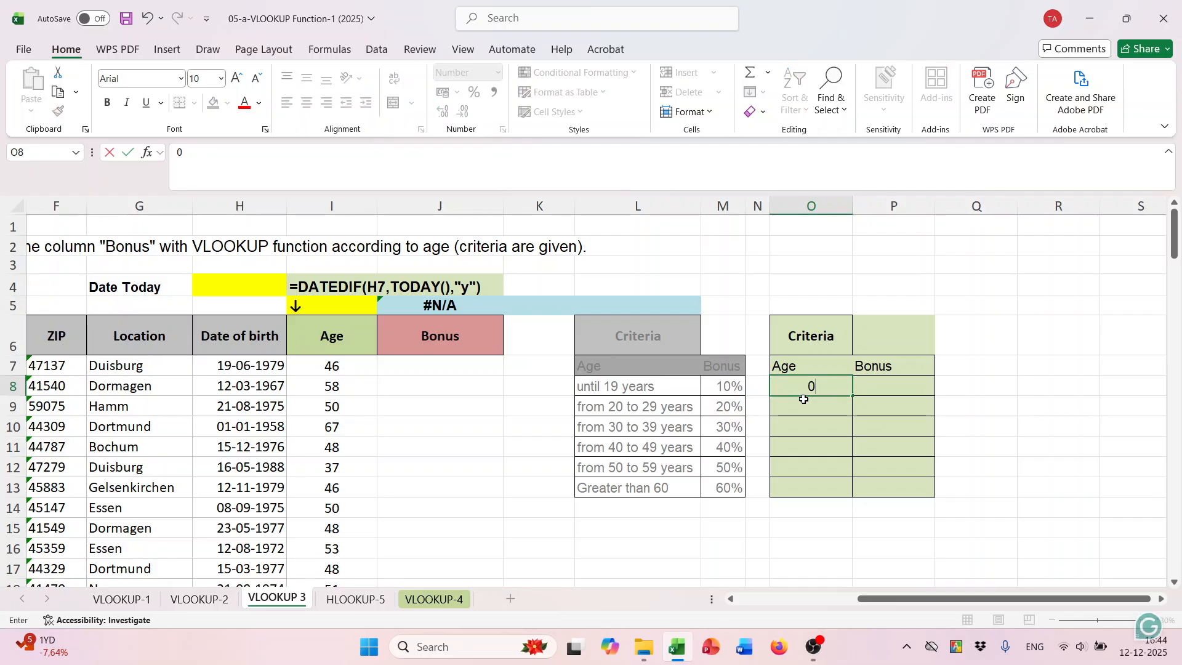
pyautogui.press('Return')
pyautogui.write('20')
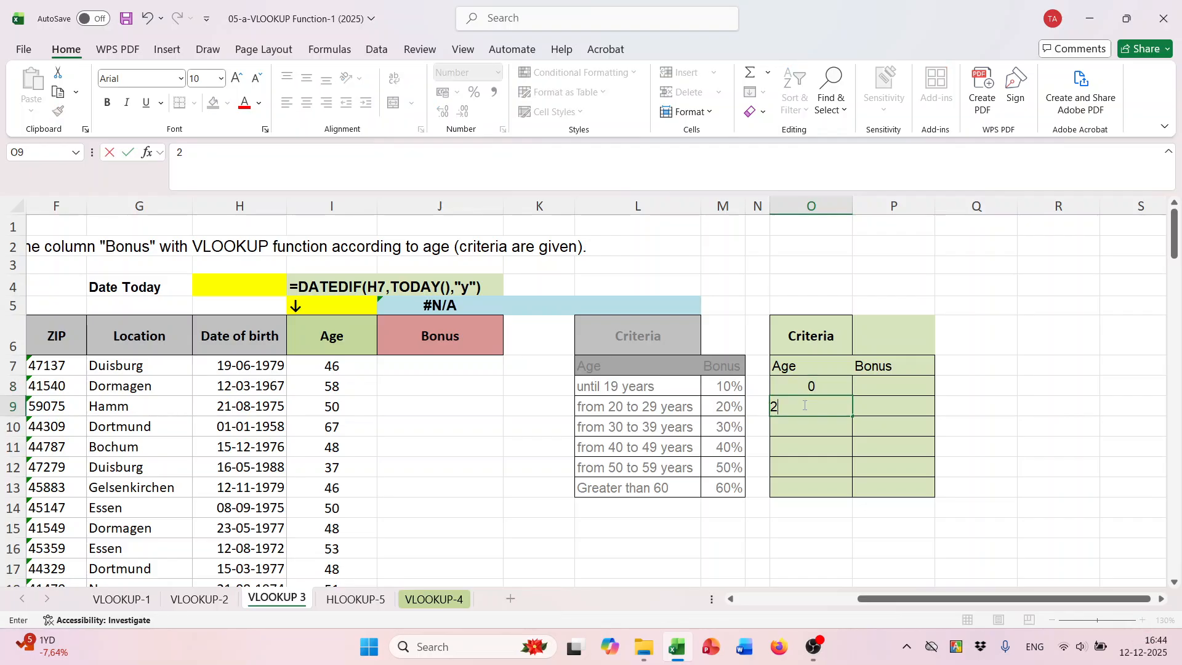
# - Enter 30 in O10 and extend the age limits in steps of ten down to 60 in O13
pyautogui.click(804, 385)
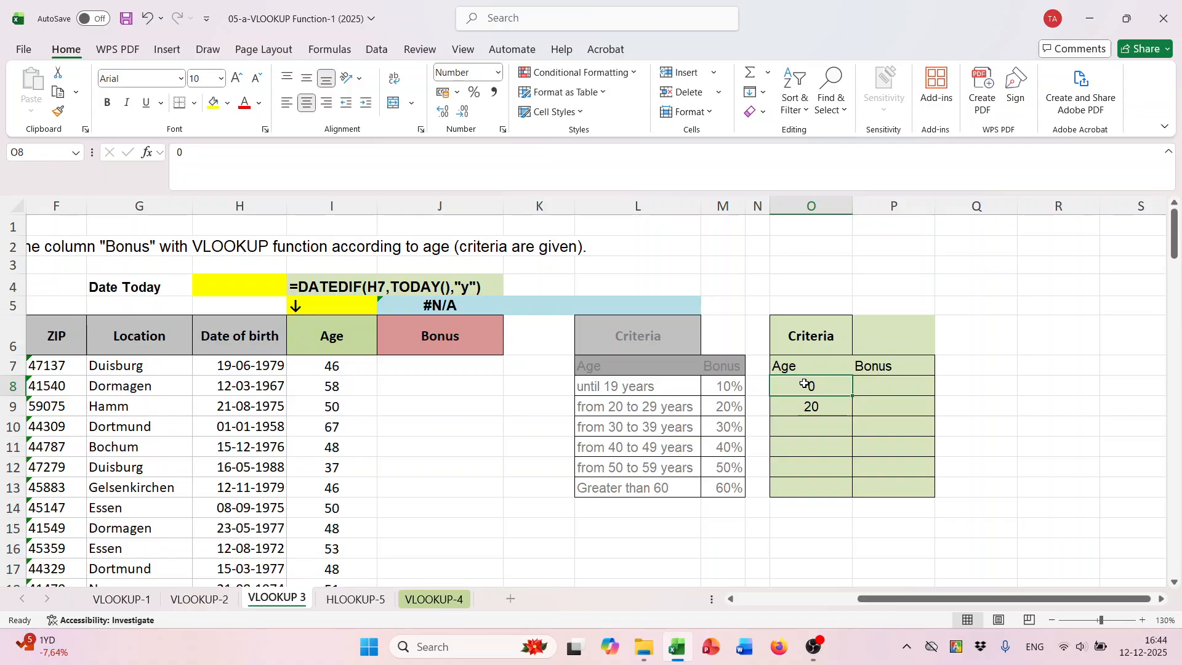
pyautogui.moveTo(801, 383); pyautogui.dragTo(878, 388)
pyautogui.click(826, 387)
pyautogui.keyDown('shift'); pyautogui.click(816, 413); pyautogui.keyUp('shift')
pyautogui.click(802, 430)
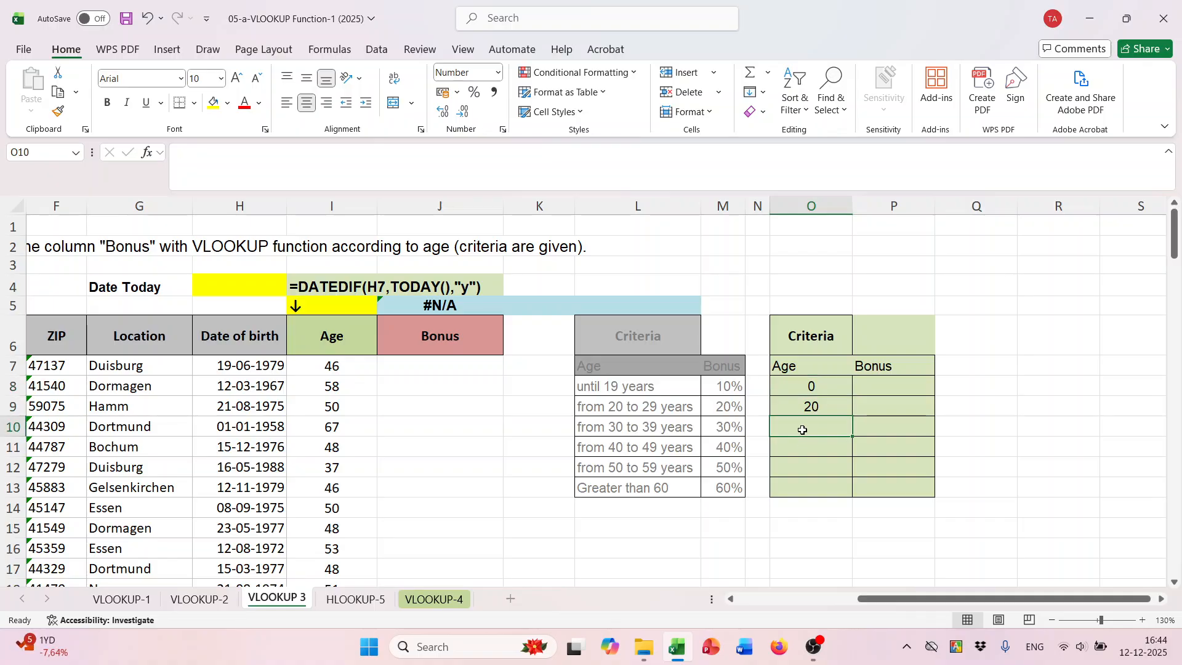
pyautogui.write('30')
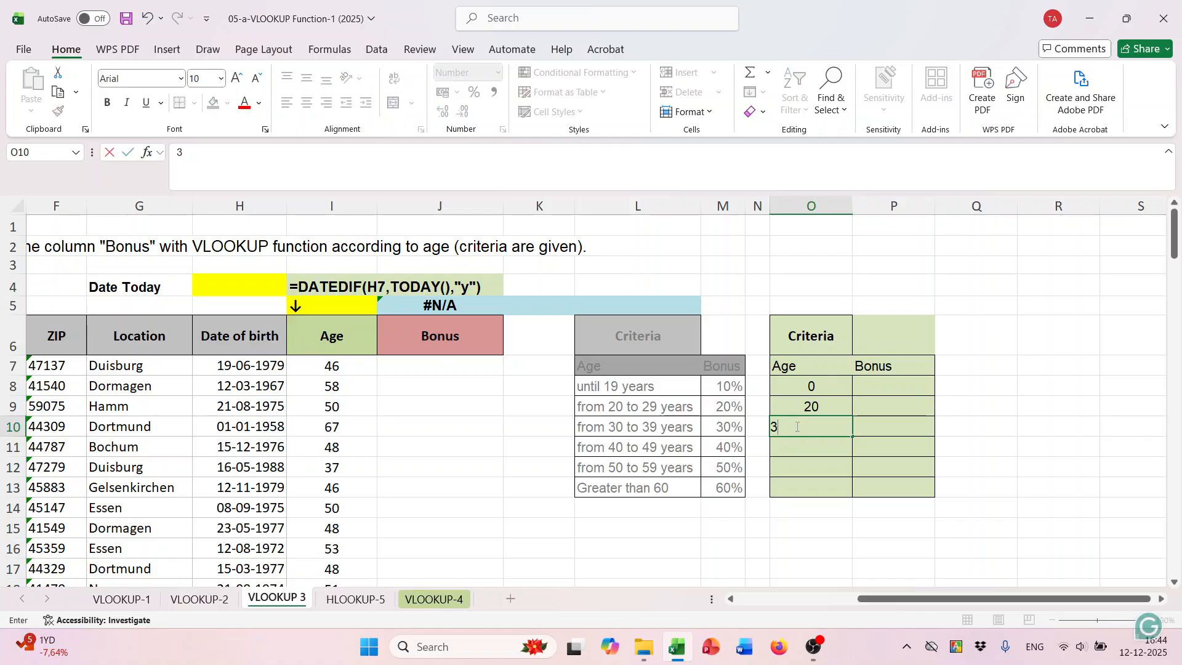
pyautogui.click(805, 405)
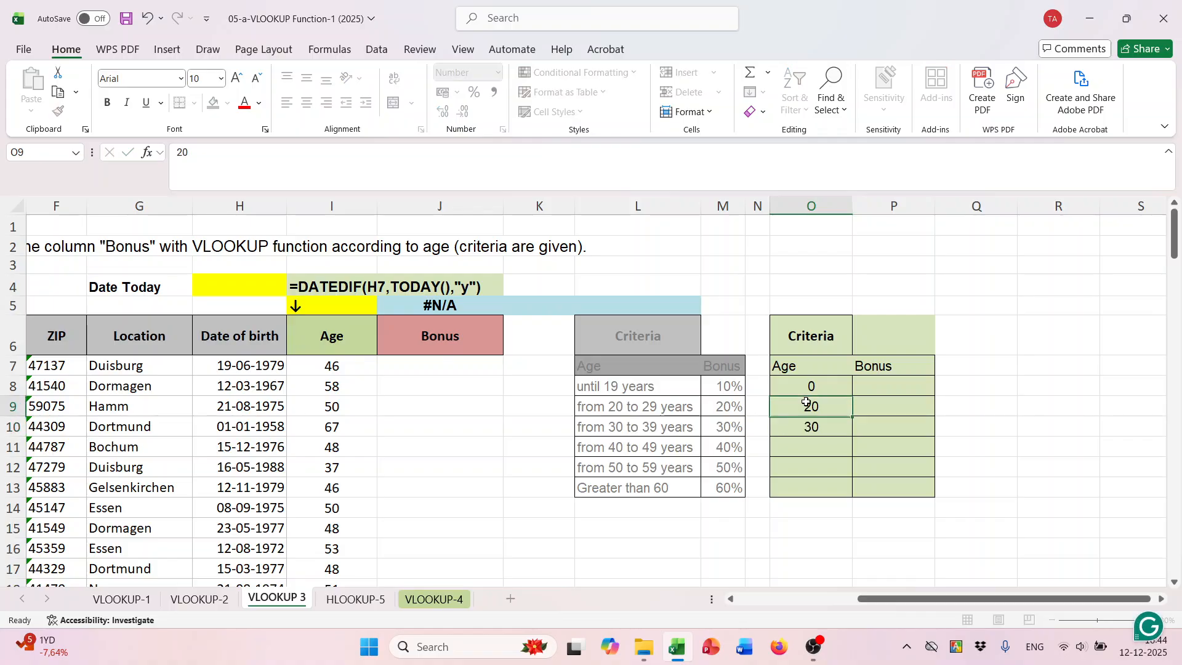
pyautogui.moveTo(793, 409); pyautogui.dragTo(874, 410)
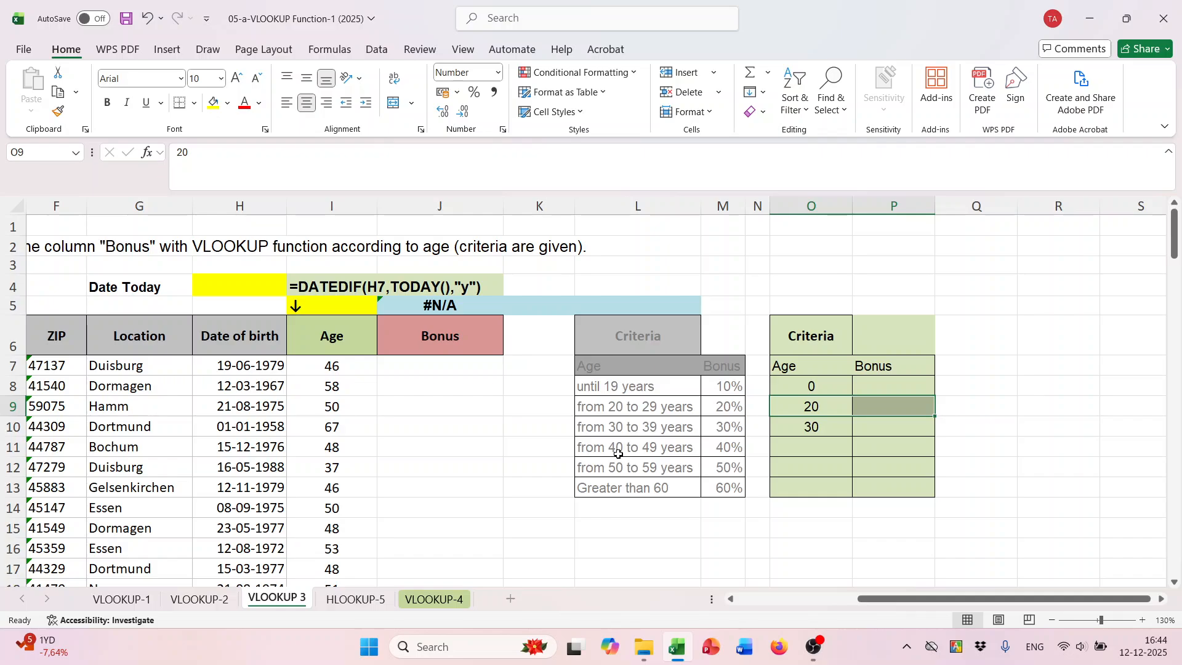
pyautogui.moveTo(810, 407); pyautogui.dragTo(860, 497)
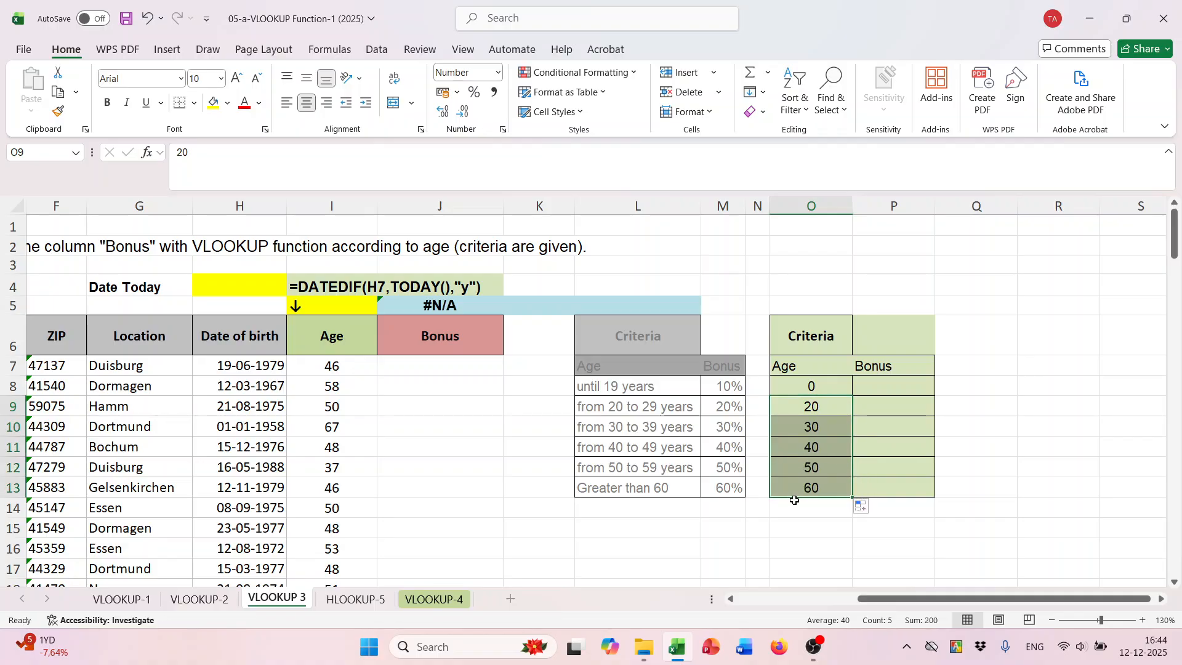
# - Enter bonuses 10% in P8 and 20% in P9, and extend the series down to 60% in P13
pyautogui.click(875, 388)
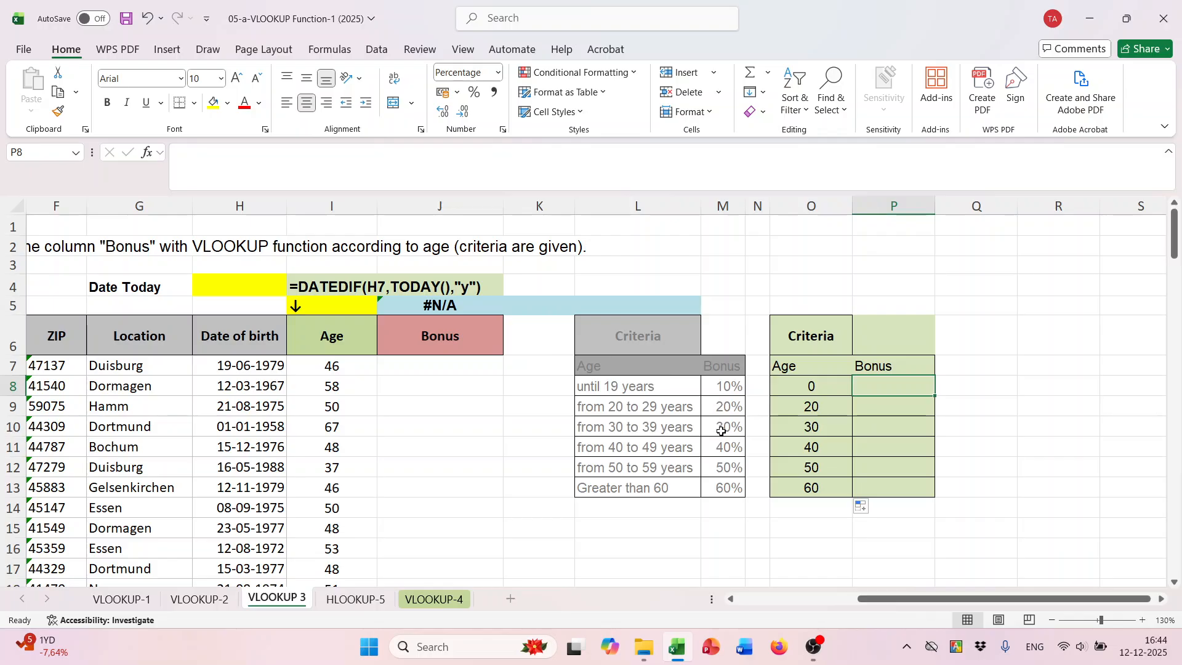
pyautogui.write('10')
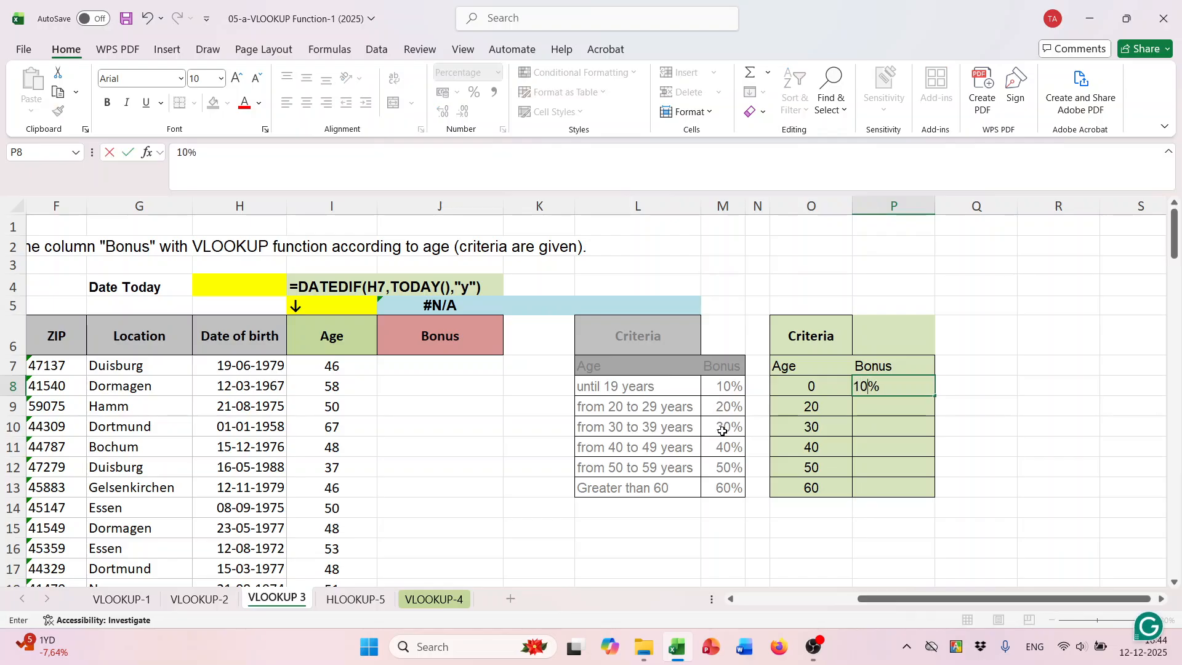
pyautogui.press('Return')
pyautogui.write('20')
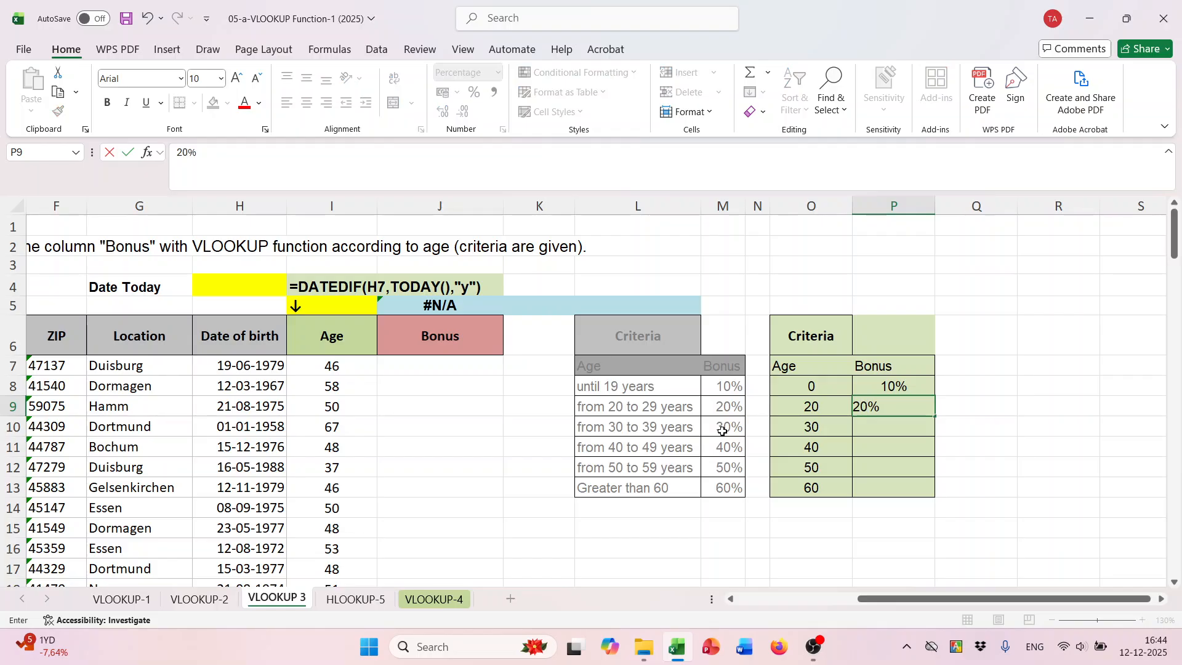
pyautogui.moveTo(894, 382); pyautogui.dragTo(894, 409)
pyautogui.moveTo(937, 417); pyautogui.dragTo(942, 492)
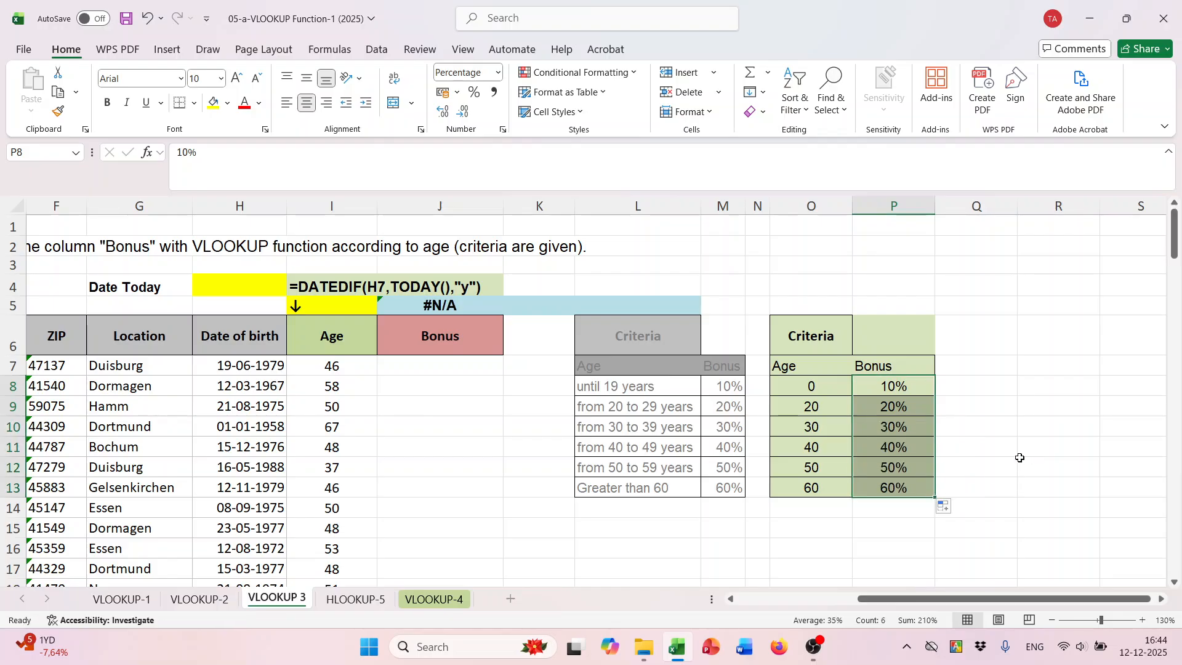
# - Begin a VLOOKUP formula in Bonus cell J7 with lookup value I7 and the absolute table range $O$7:$P$13
pyautogui.moveTo(899, 605); pyautogui.dragTo(877, 605)
pyautogui.click(522, 370)
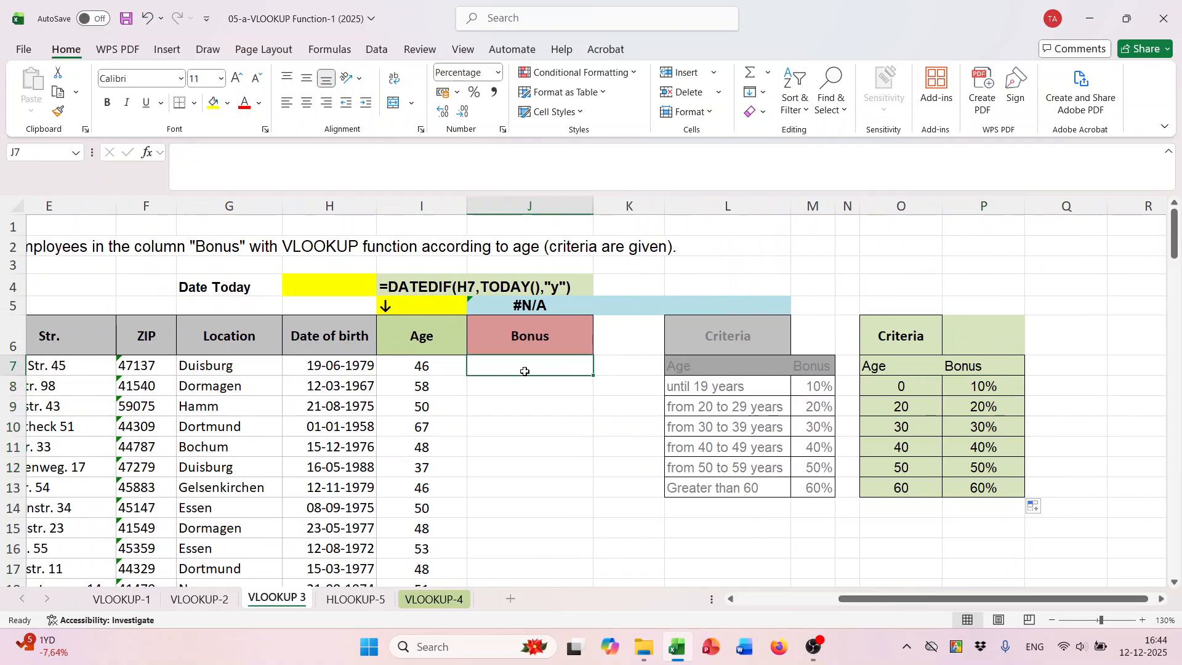
pyautogui.write('=vl')
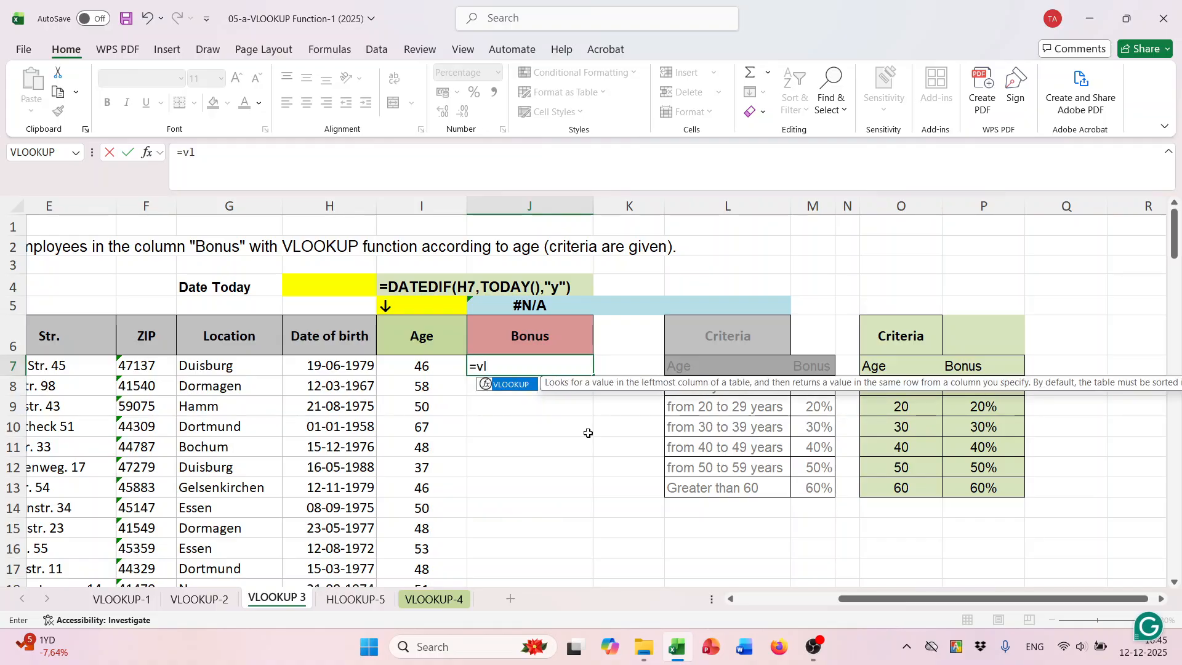
pyautogui.press('Tab')
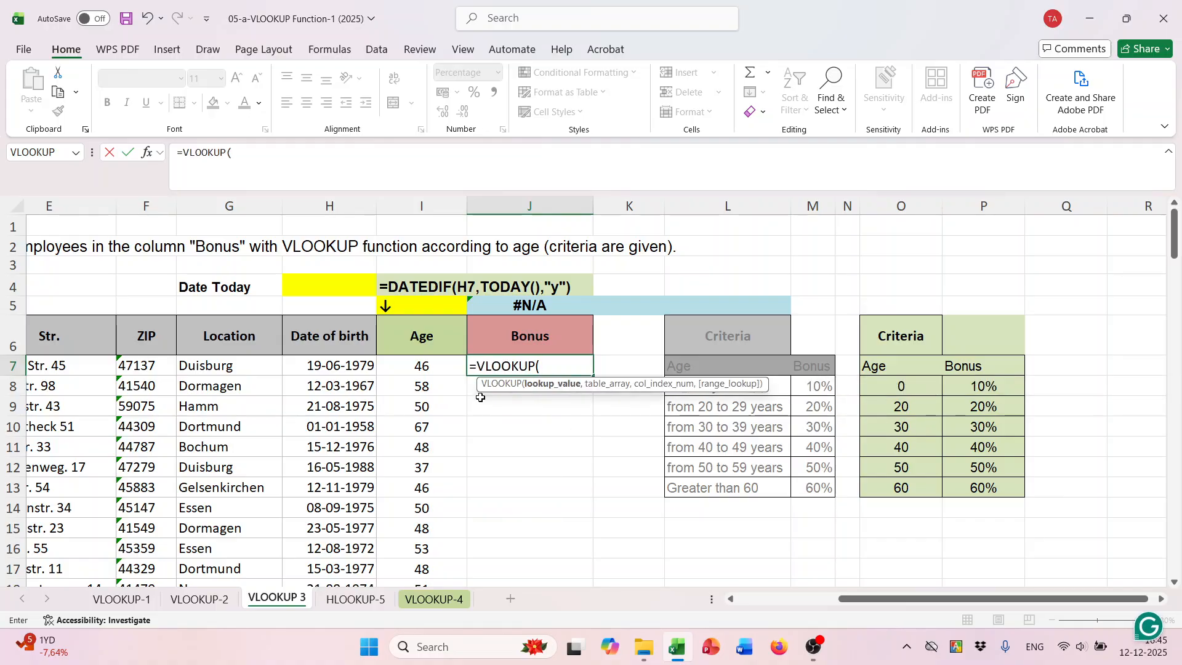
pyautogui.click(429, 365)
pyautogui.write(',')
pyautogui.moveTo(902, 367); pyautogui.dragTo(985, 488)
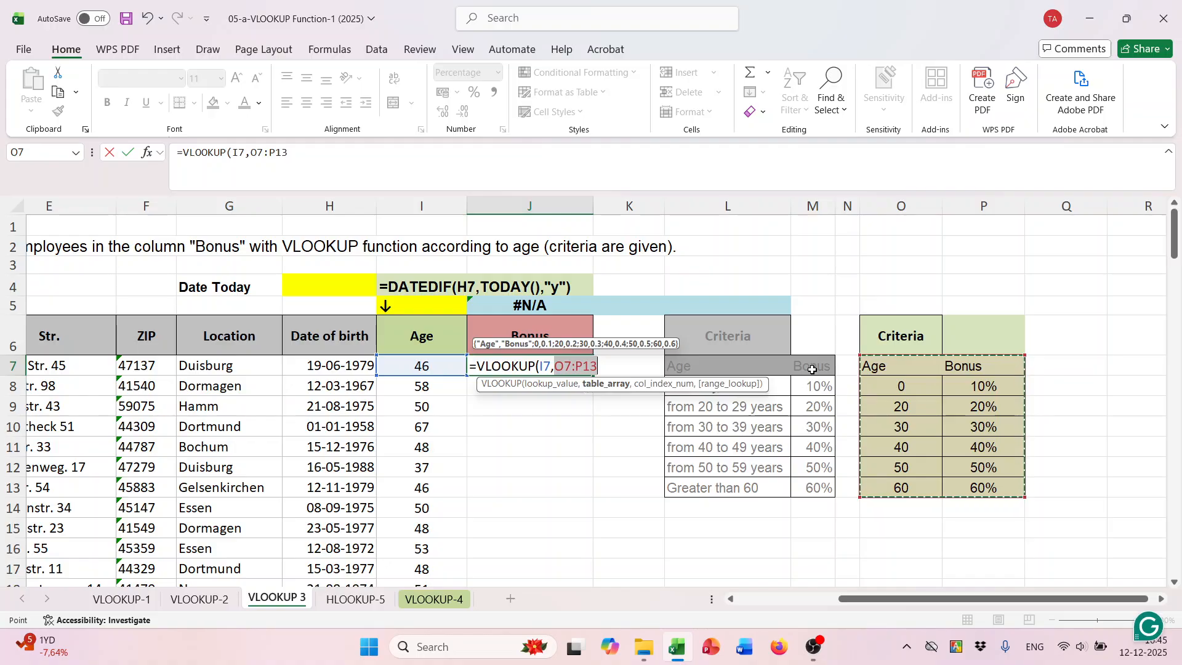
pyautogui.press('F4')
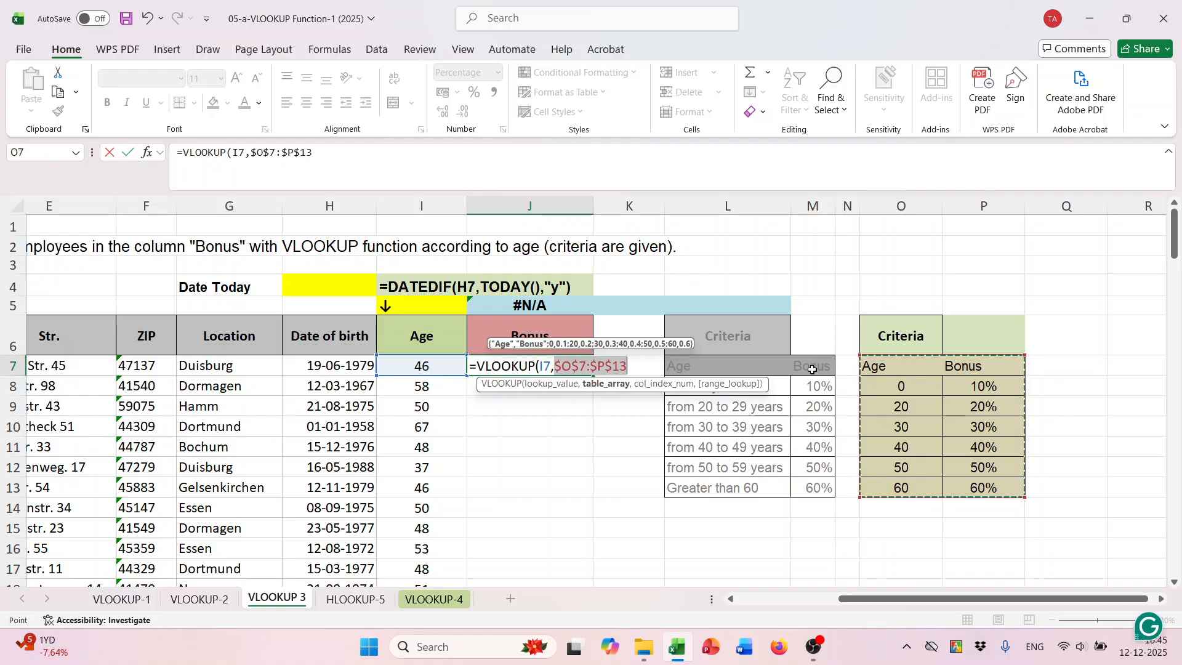
# - Finish the J7 VLOOKUP formula with column index 2 and approximate match TRUE
pyautogui.write(',')
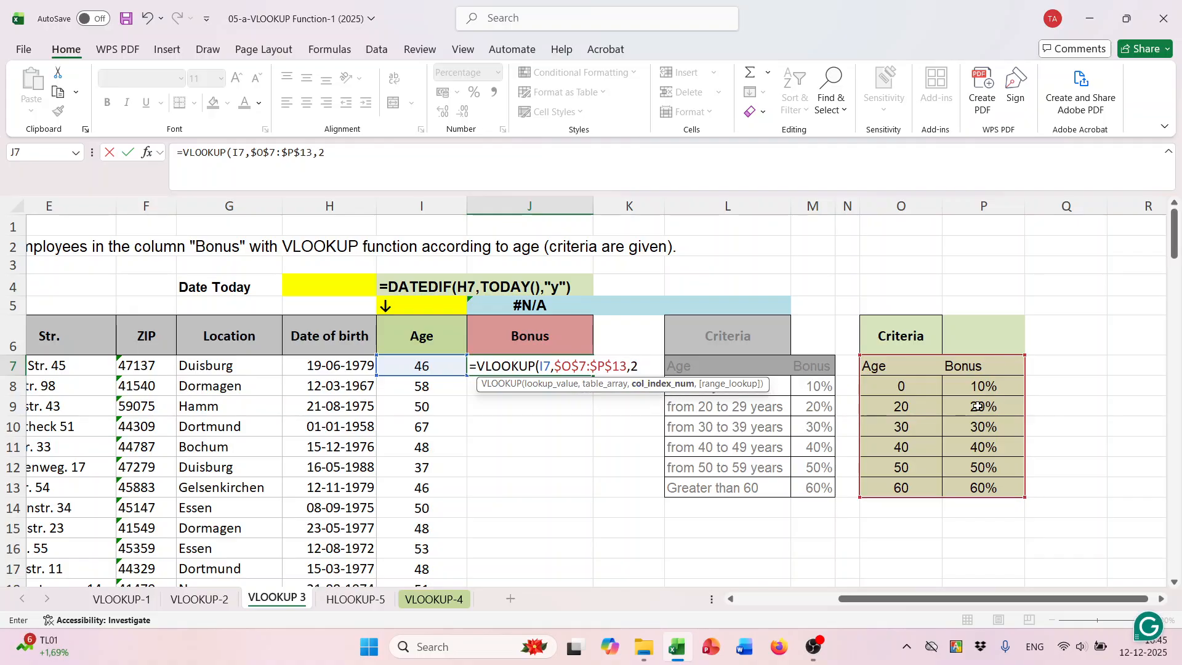
pyautogui.write('2,')
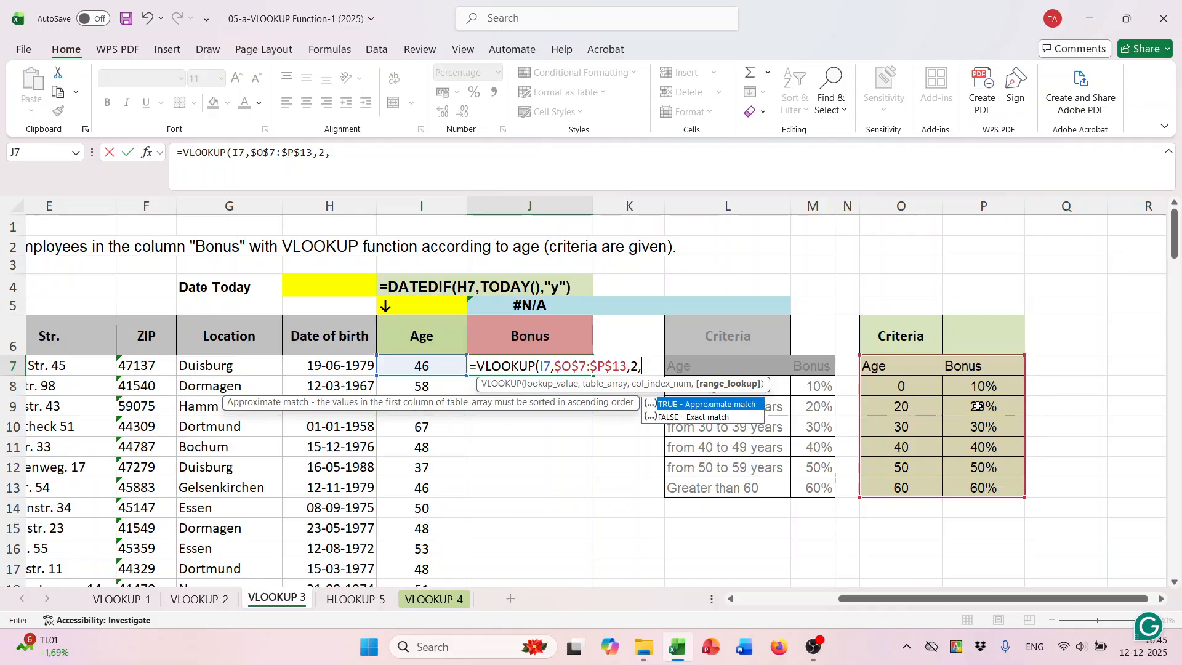
pyautogui.doubleClick(732, 405)
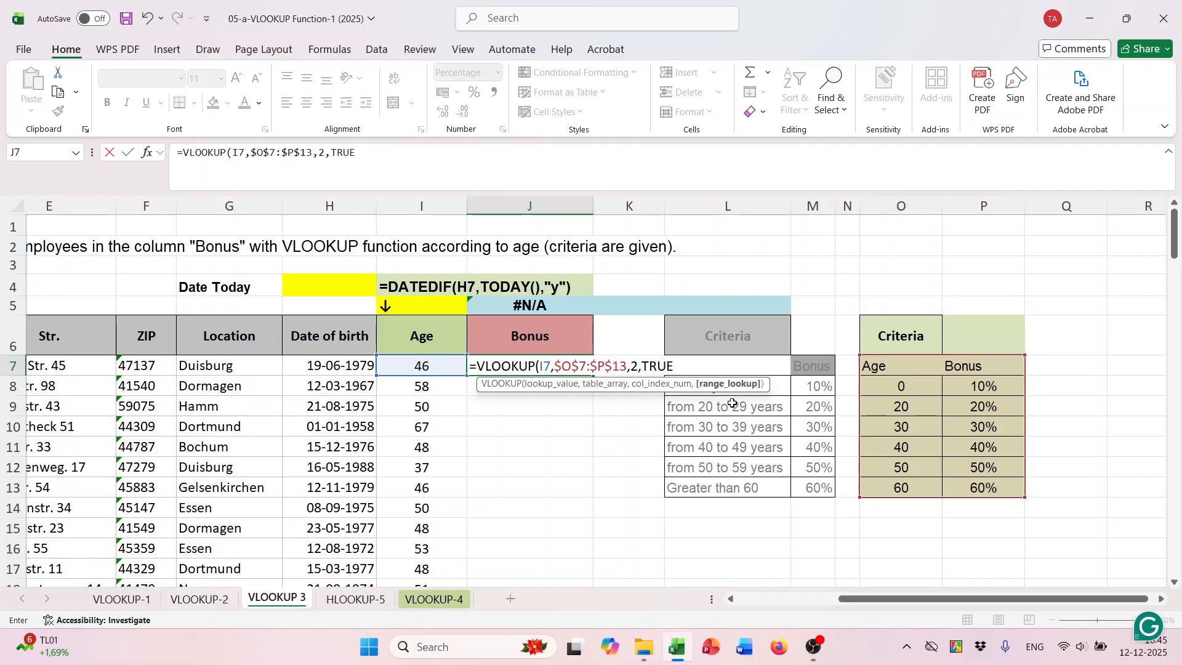
pyautogui.write(')')
pyautogui.press('Return')
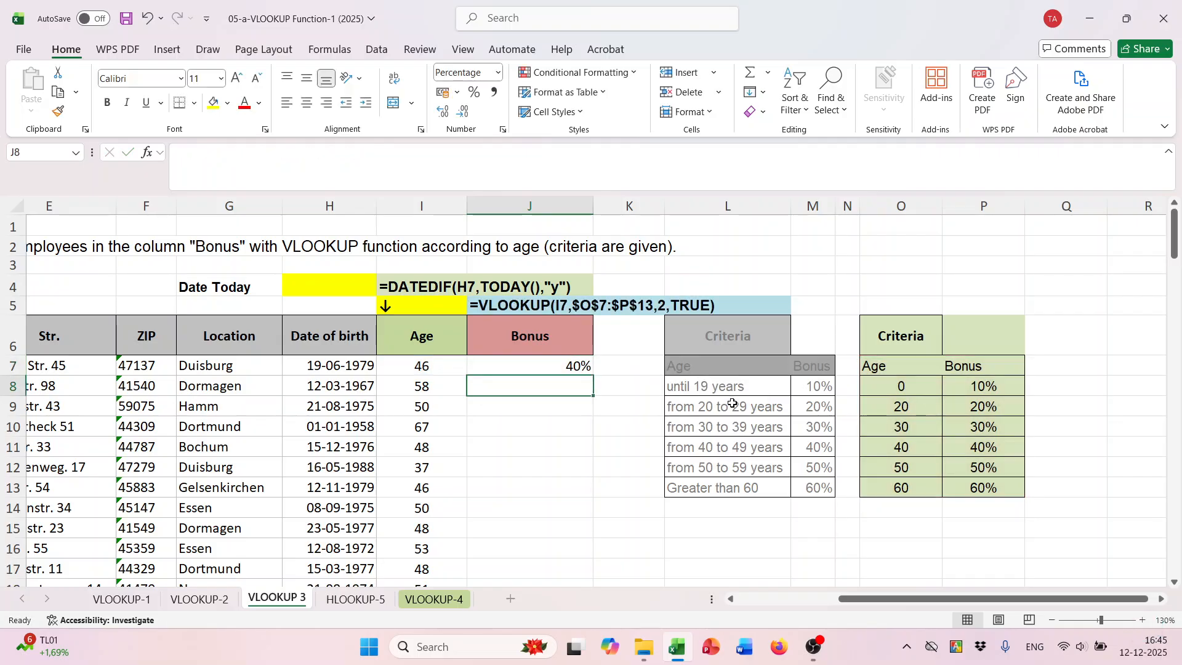
# - Copy the bonus formula from J7 down the Bonus column for all employees
pyautogui.click(575, 366)
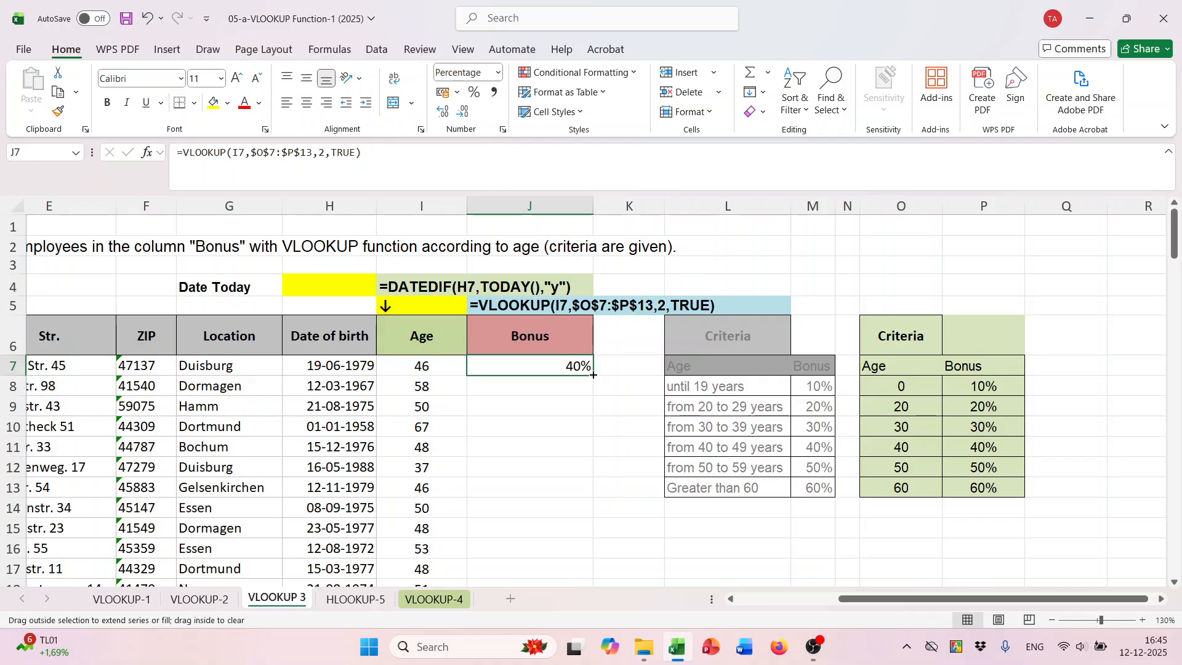
pyautogui.doubleClick(592, 376)
pyautogui.scroll(-15, 640, 397)
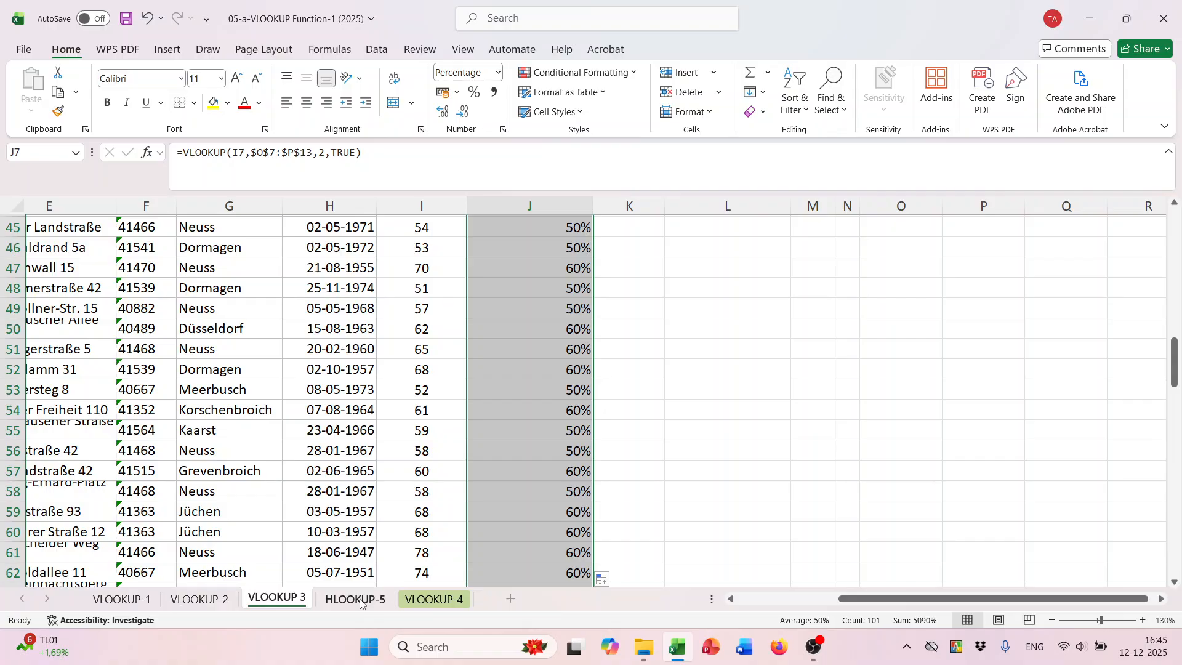
# - Open the HLOOKUP-5 sheet and examine the task and its criteria table of absence days and bonus percentages in I8:O9
pyautogui.click(360, 600)
pyautogui.scroll(-2, 574, 434)
pyautogui.scroll(2, 575, 441)
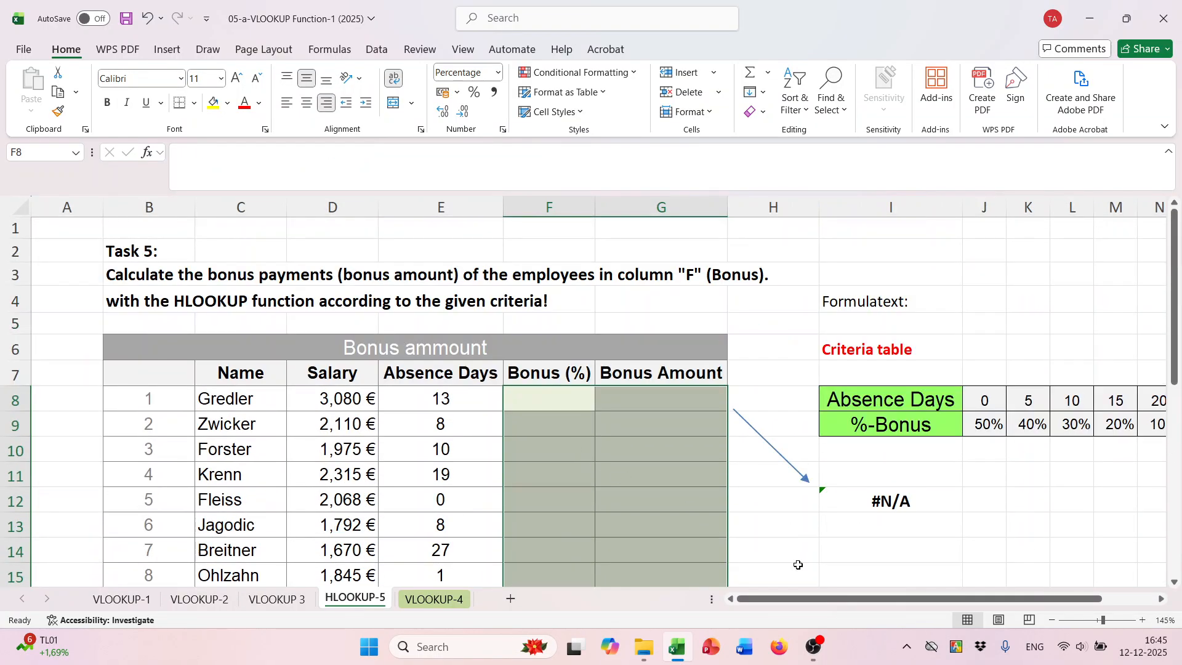
pyautogui.moveTo(840, 599); pyautogui.dragTo(926, 598)
pyautogui.click(744, 394)
pyautogui.moveTo(744, 394); pyautogui.dragTo(1055, 431)
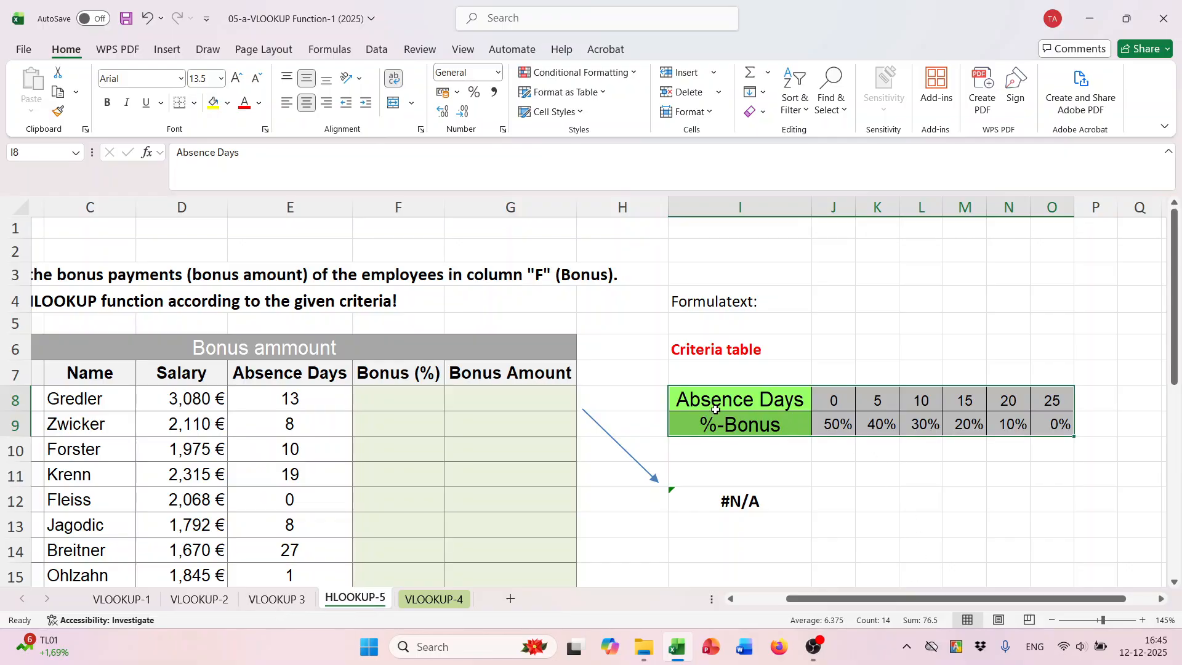
pyautogui.moveTo(726, 401); pyautogui.dragTo(1054, 425)
pyautogui.hscroll(-4, 773, 482)
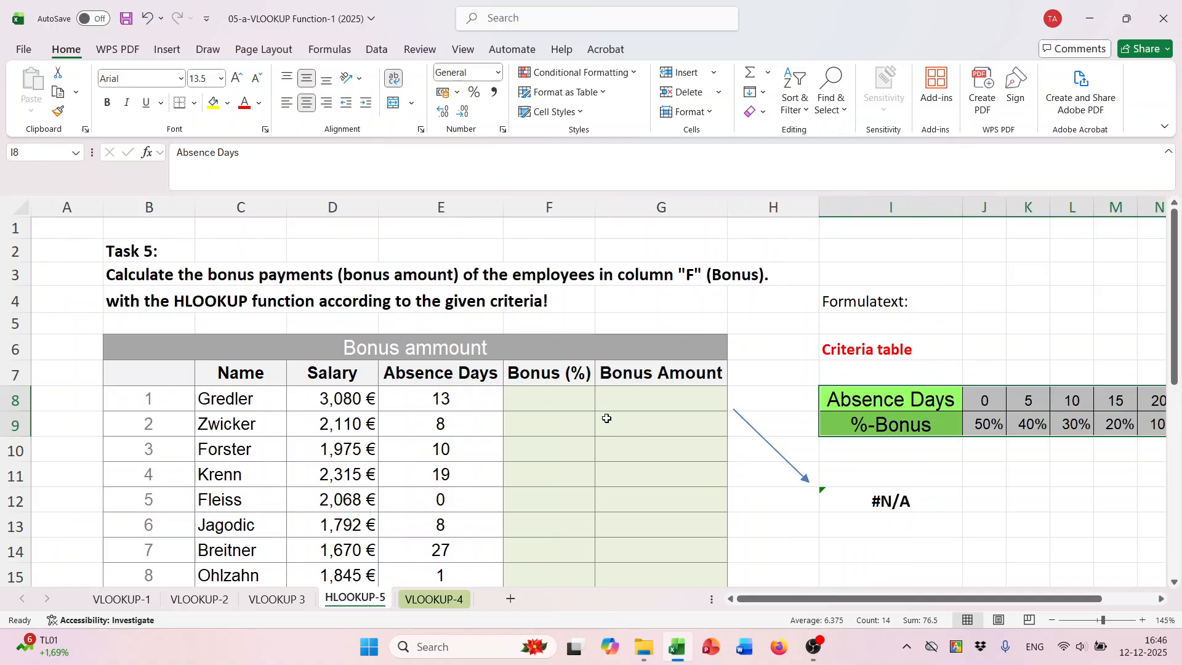
# - Begin an HLOOKUP formula in Bonus (%) cell F8 with lookup value E8 and the absolute table range $I$8:$O$9
pyautogui.click(554, 391)
pyautogui.write('=')
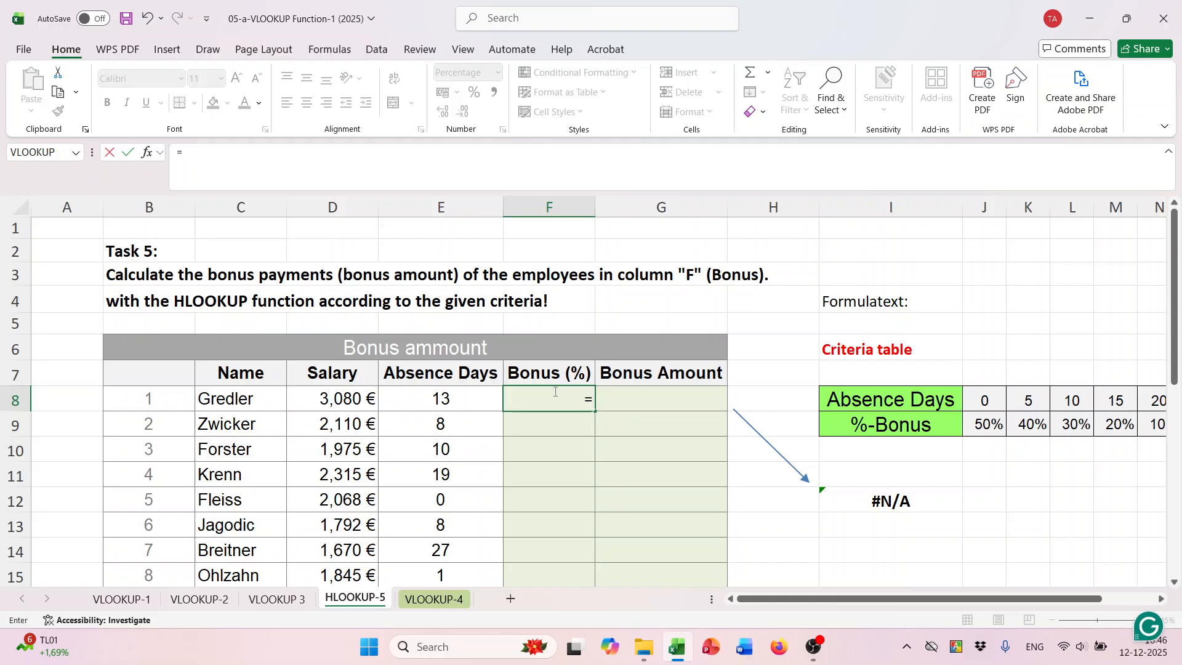
pyautogui.write('hl')
pyautogui.press('Tab')
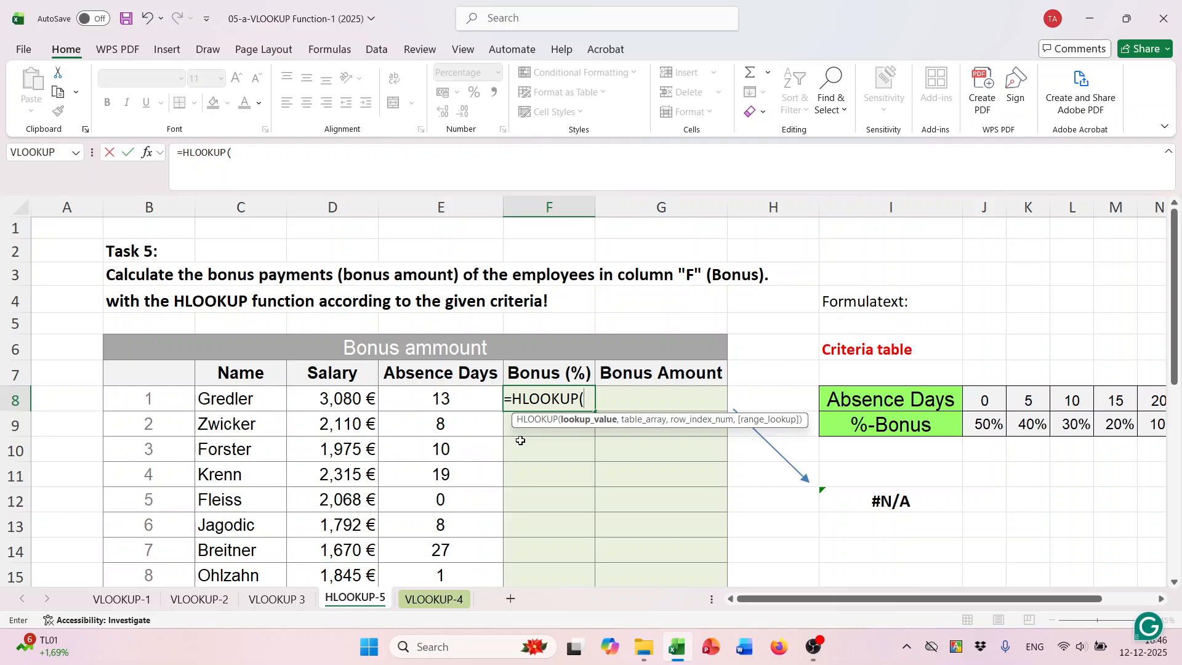
pyautogui.click(439, 400)
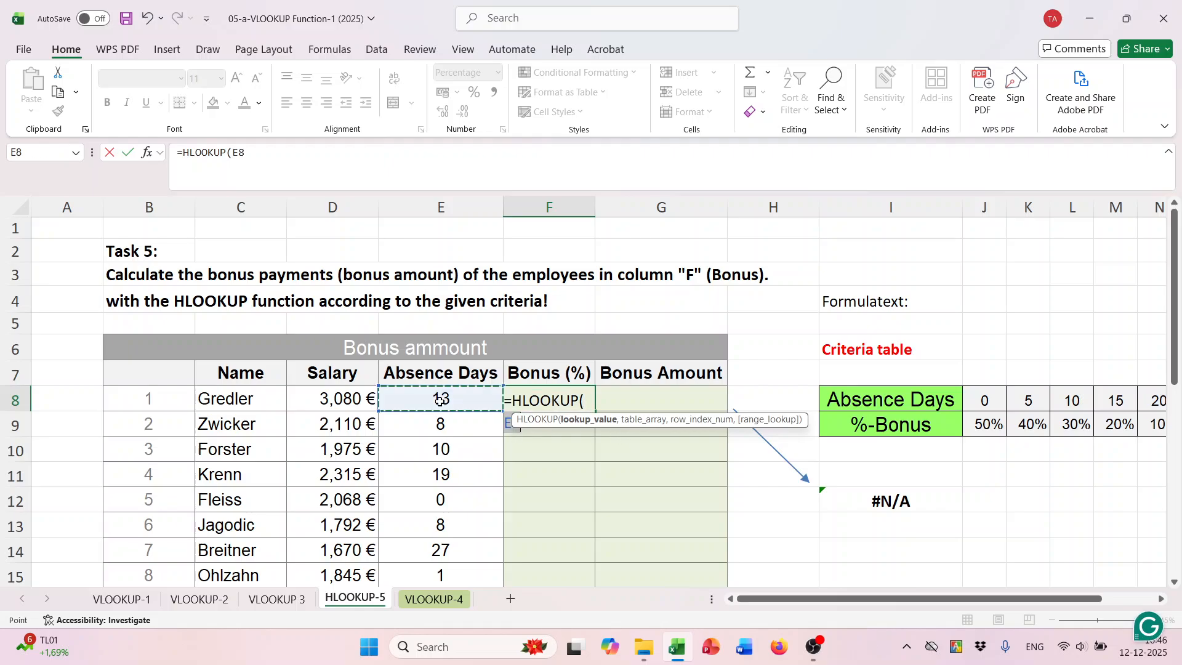
pyautogui.write(',')
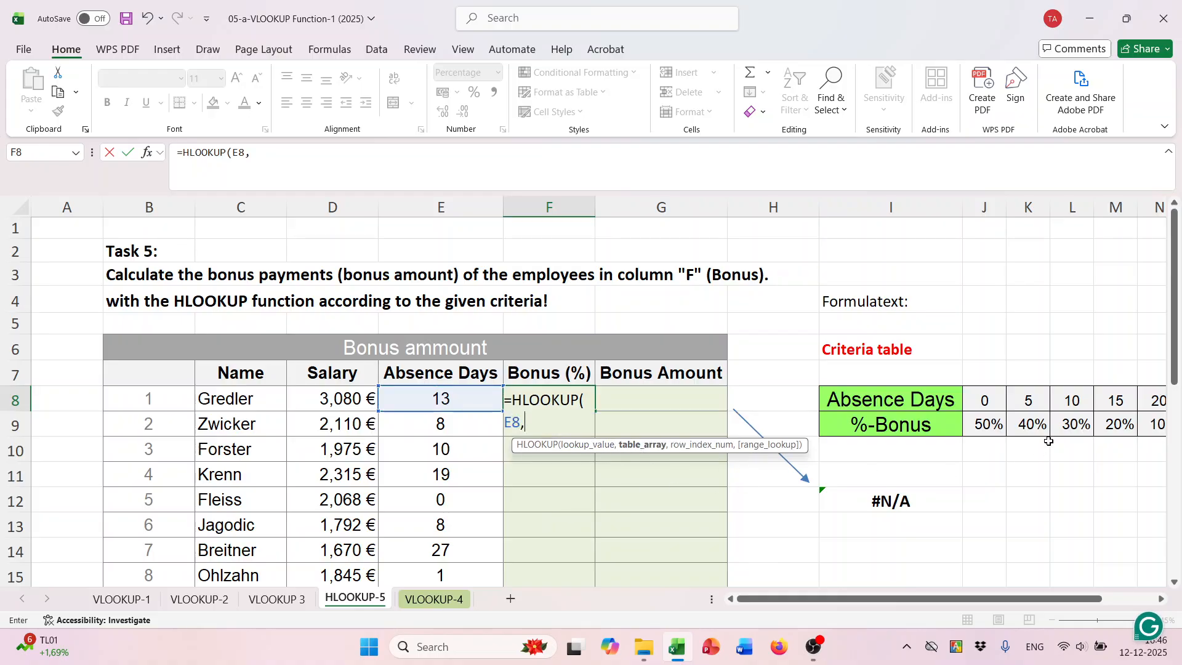
pyautogui.moveTo(881, 401); pyautogui.dragTo(950, 423)
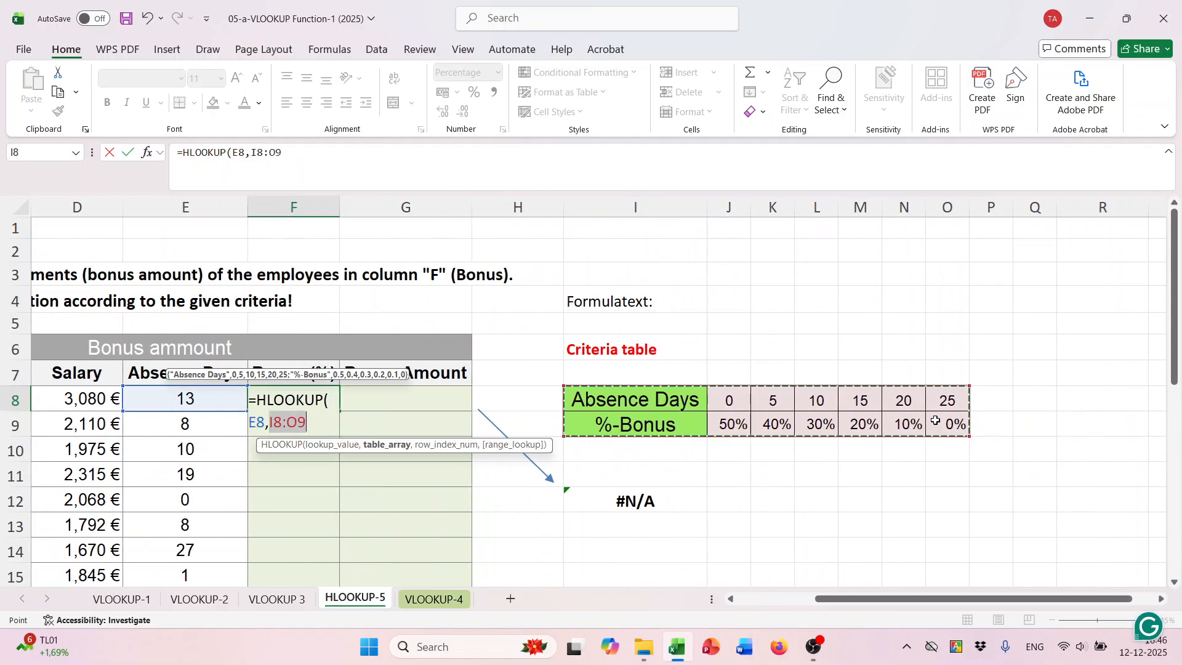
pyautogui.press('F4')
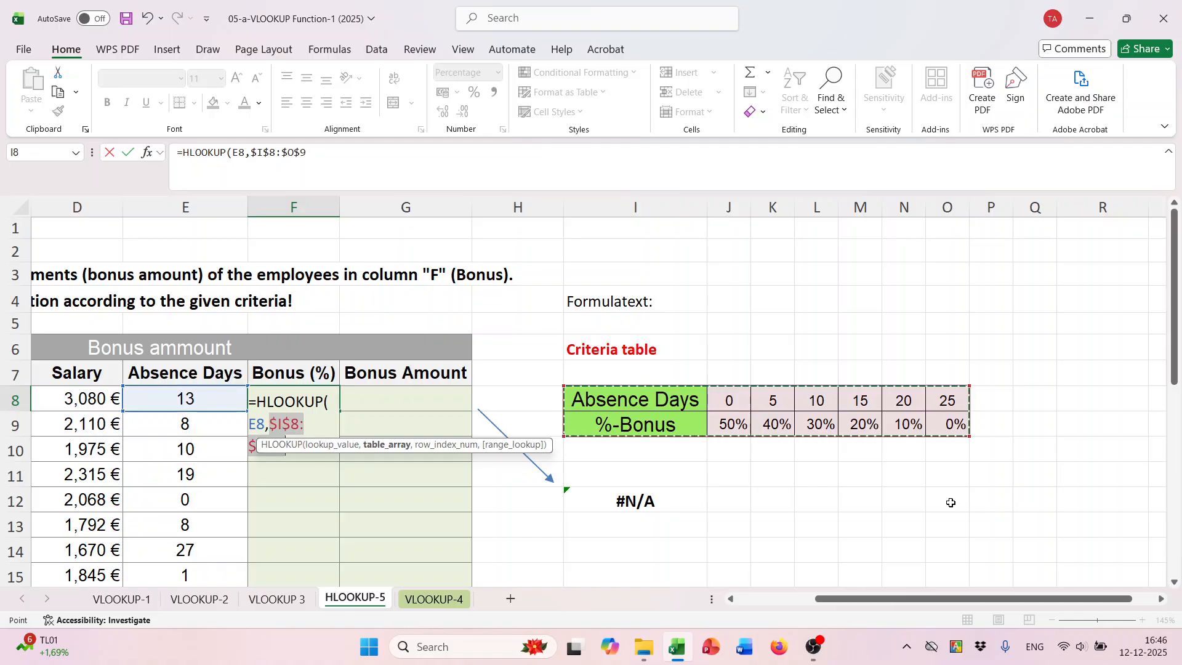
pyautogui.write(',')
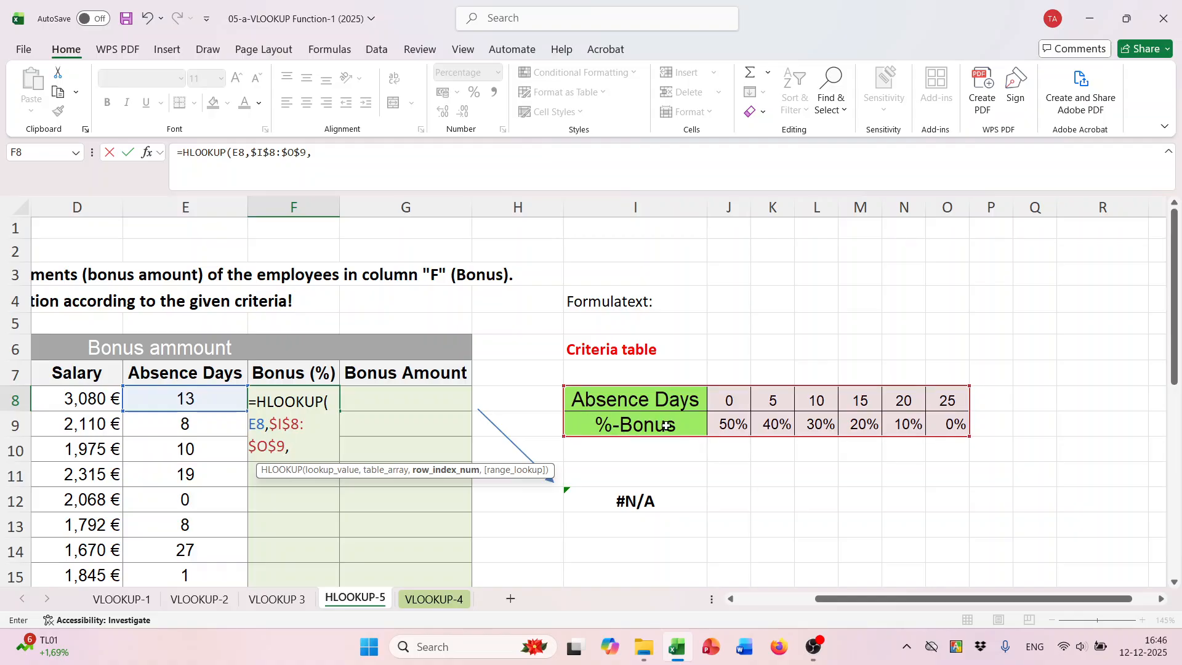
# - Finish the F8 HLOOKUP with row index 2 and approximate match TRUE, and copy it down the Bonus (%) column
pyautogui.write('2,')
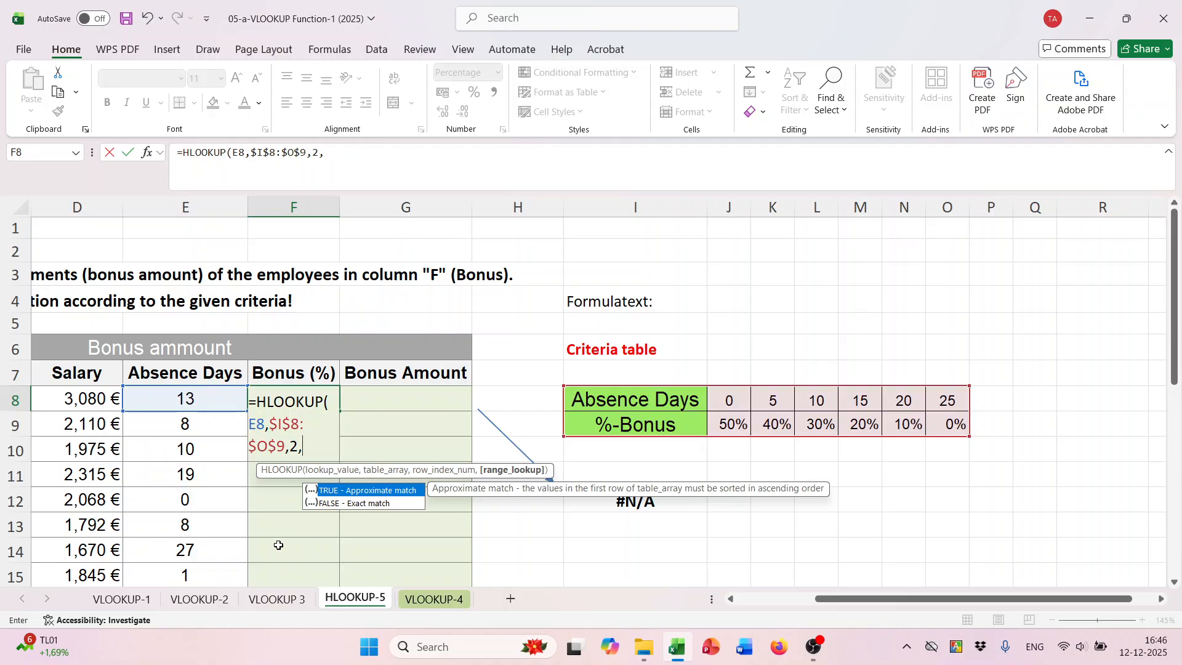
pyautogui.press('Tab')
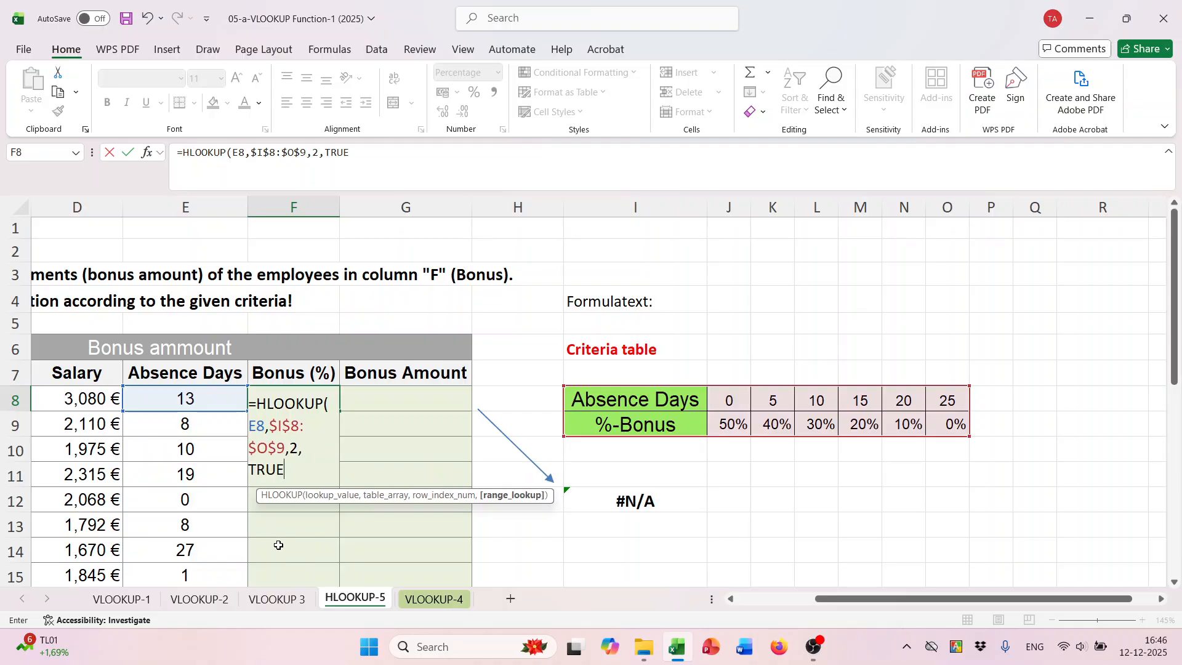
pyautogui.press('Return')
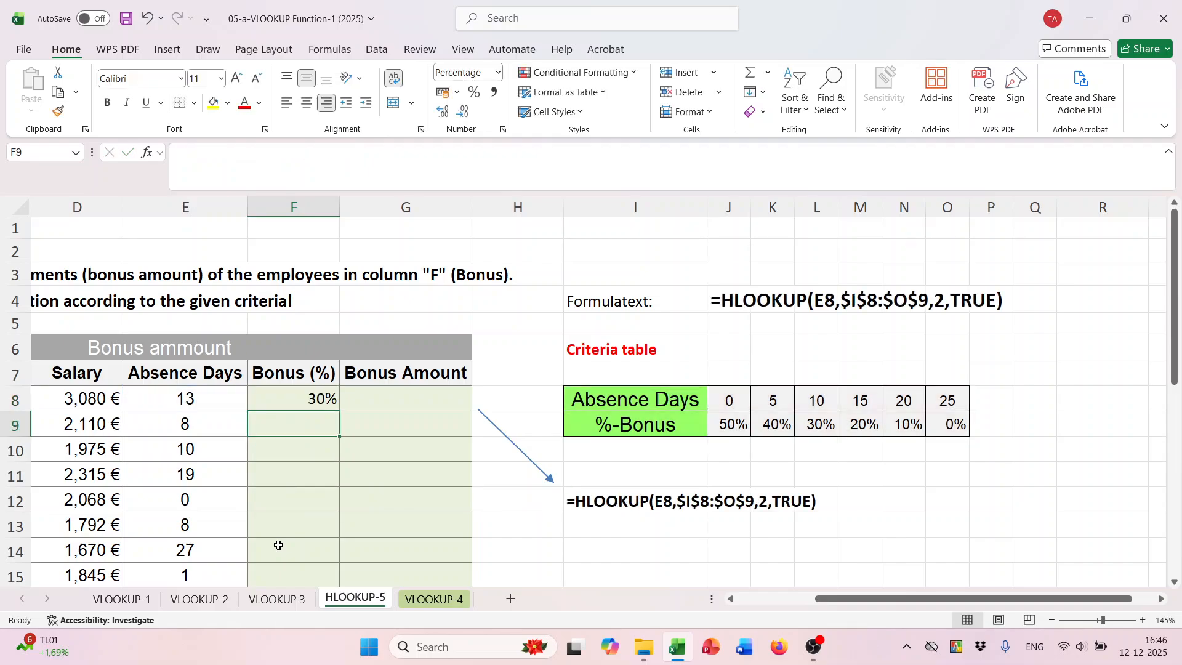
pyautogui.click(305, 400)
pyautogui.moveTo(339, 414); pyautogui.dragTo(340, 575)
# - Calculate the first employee's Bonus Amount in G8 as salary times bonus percentage with =D8*F8
pyautogui.click(408, 397)
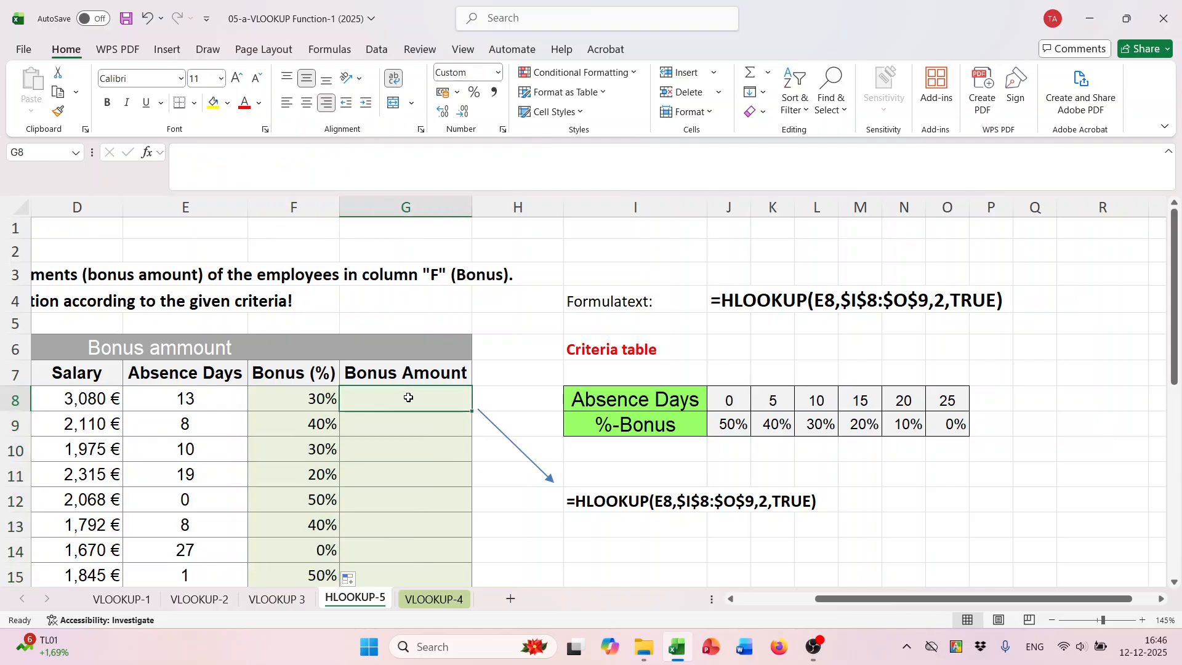
pyautogui.hscroll(-3, 645, 570)
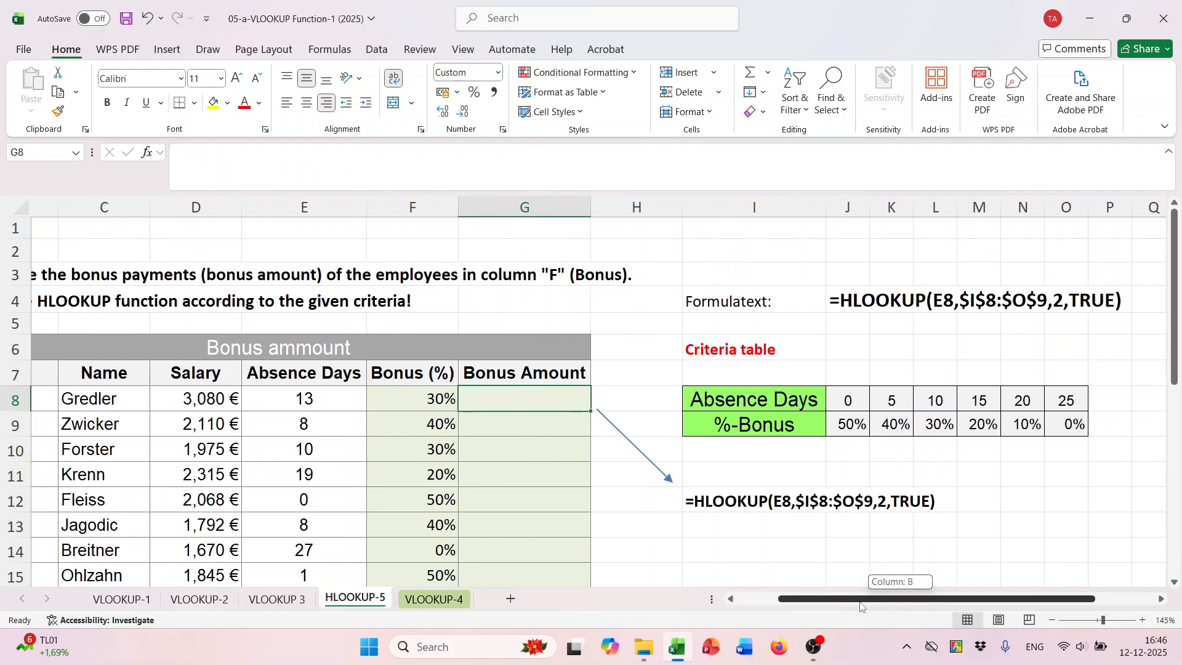
pyautogui.write('=')
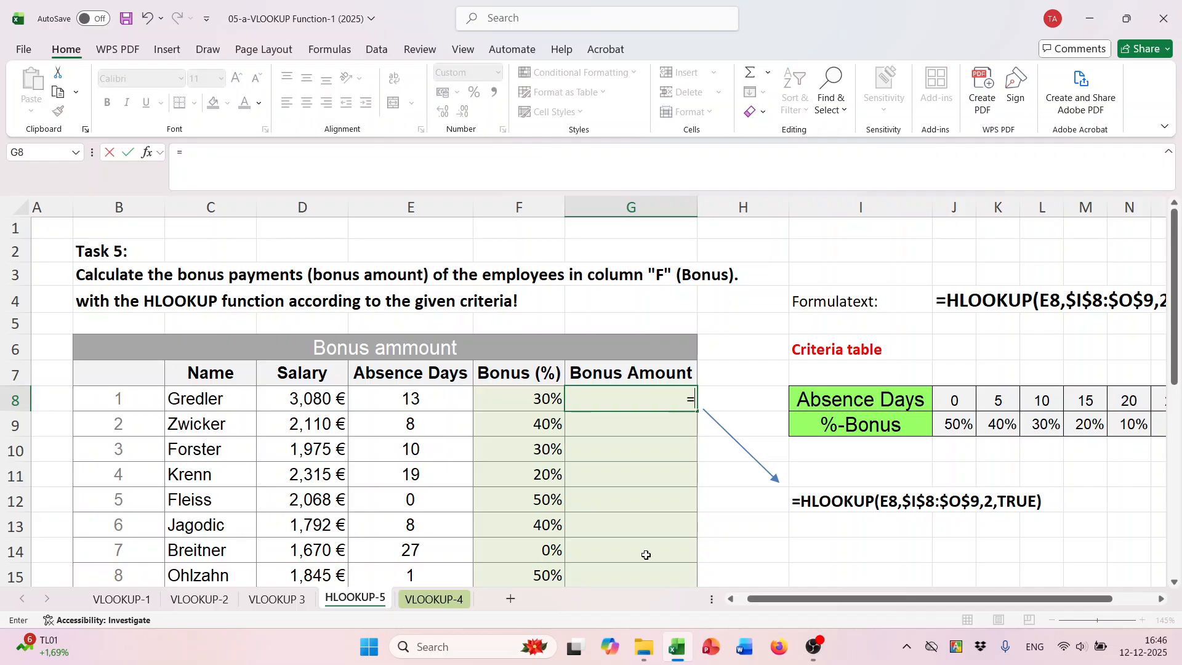
pyautogui.click(314, 397)
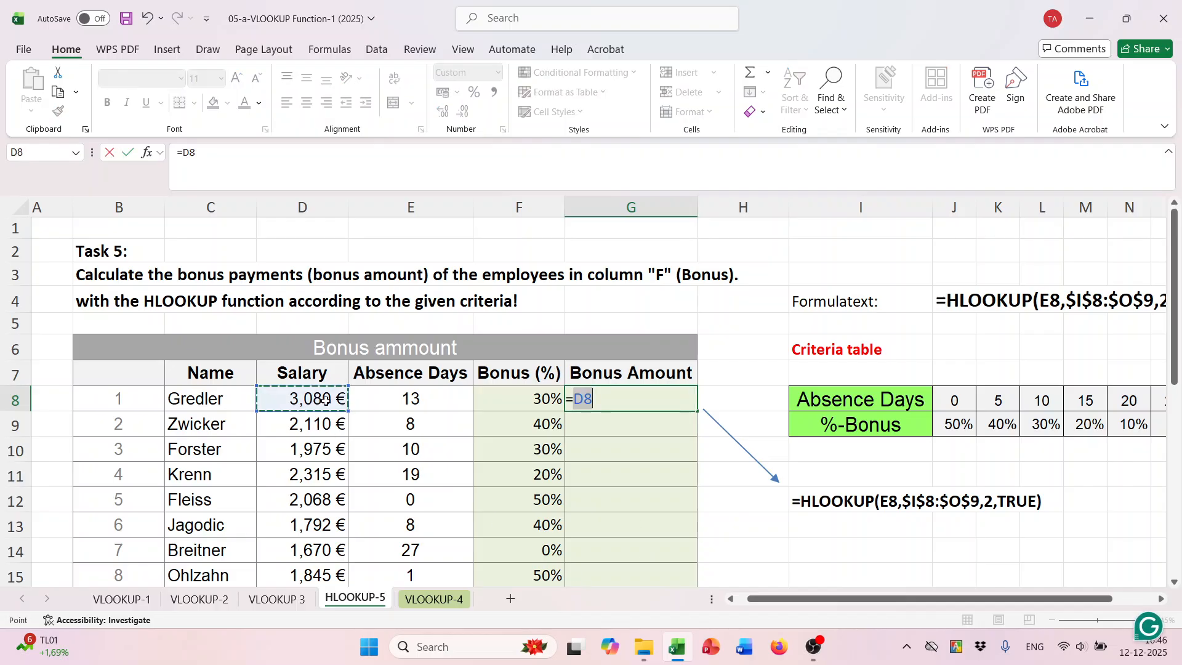
pyautogui.write('*')
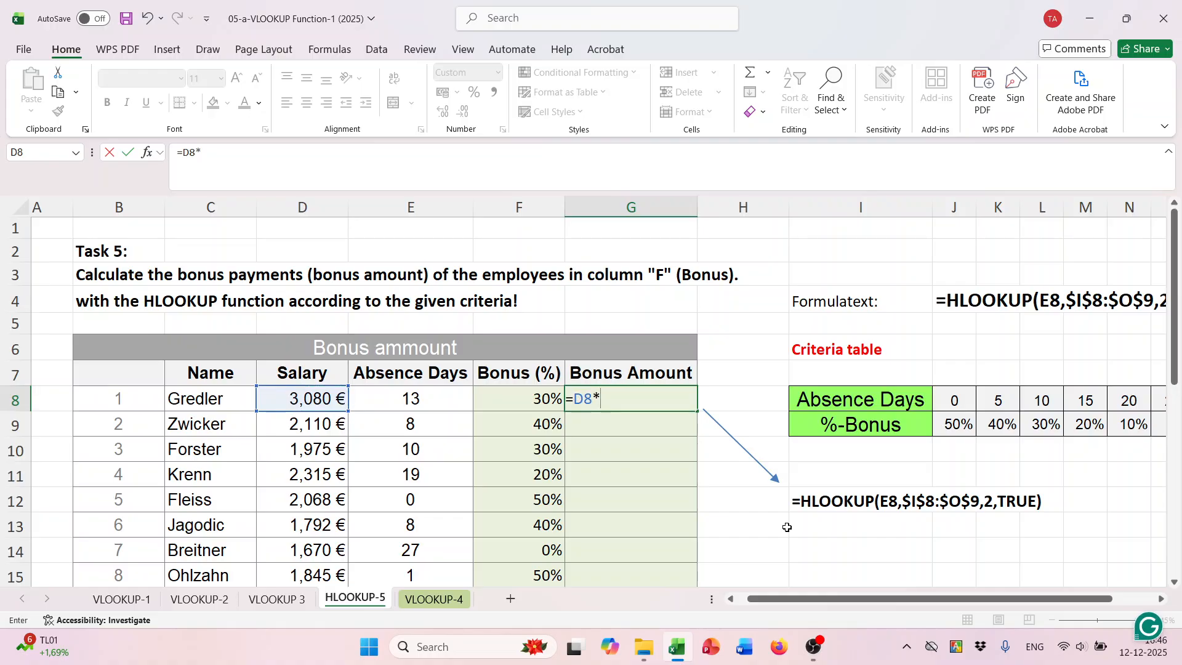
pyautogui.click(514, 401)
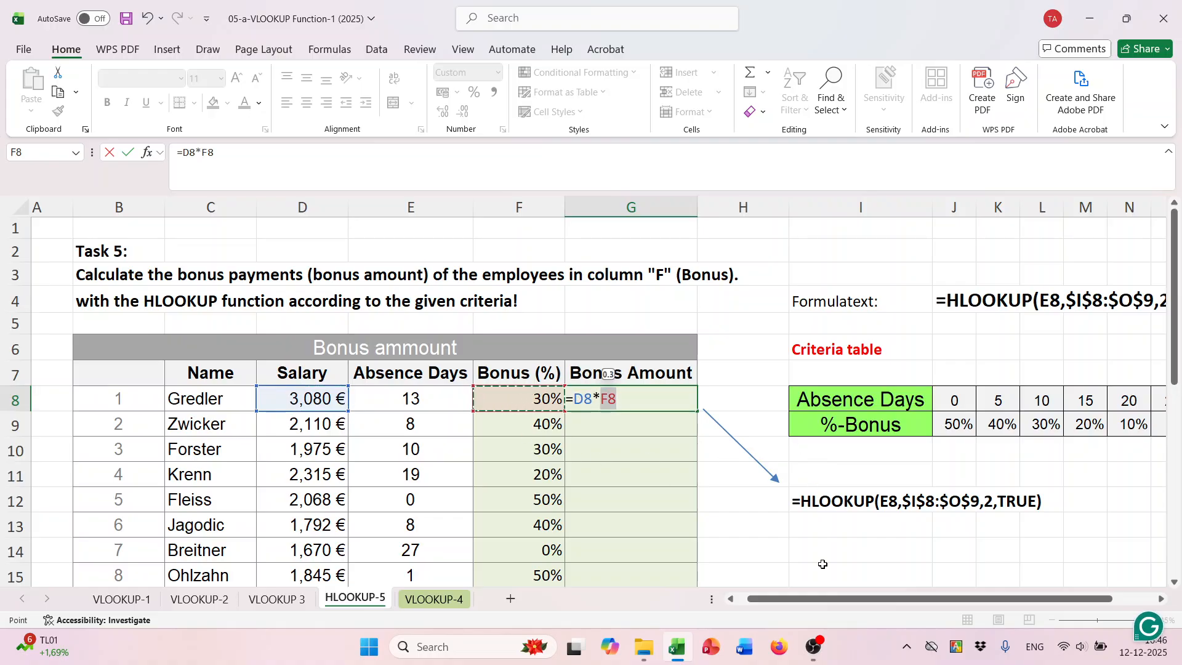
pyautogui.press('Return')
# - Copy the bonus amount formula from G8 down the Bonus Amount column for all employees
pyautogui.click(627, 400)
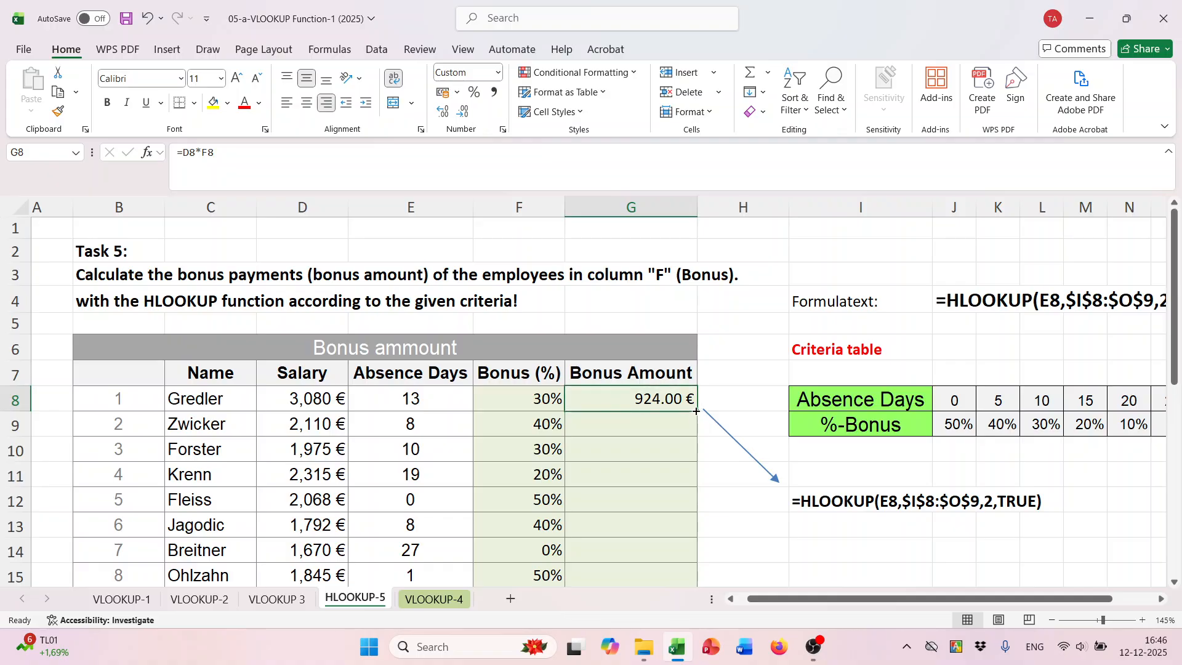
pyautogui.doubleClick(697, 413)
pyautogui.scroll(-3, 782, 494)
pyautogui.scroll(-2, 782, 494)
pyautogui.scroll(2, 746, 472)
# - Open the VLOOKUP-4 sheet and reposition the commission table picture slightly beside the blank Commission table
pyautogui.click(434, 598)
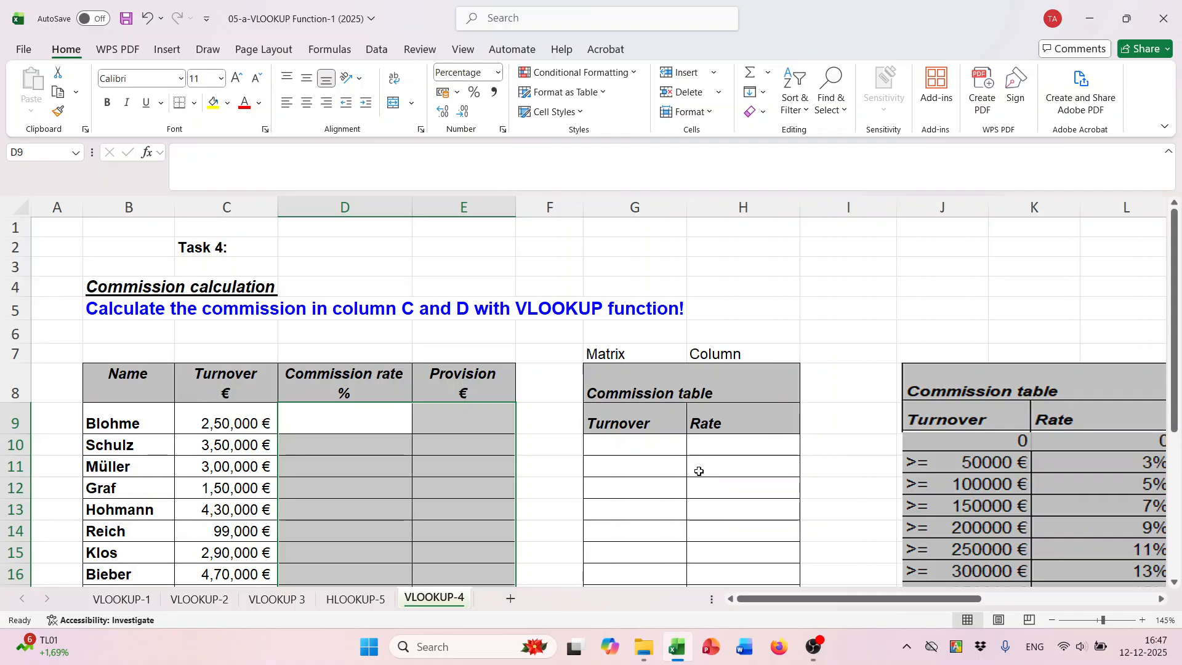
pyautogui.scroll(-1, 701, 472)
pyautogui.hscroll(2, 738, 431)
pyautogui.click(837, 391)
pyautogui.moveTo(836, 391)
pyautogui.mouseDown()
pyautogui.moveTo(837, 374)
pyautogui.moveTo(851, 386)
pyautogui.mouseUp()
pyautogui.scroll(-3, 856, 456)
pyautogui.scroll(2, 856, 449)
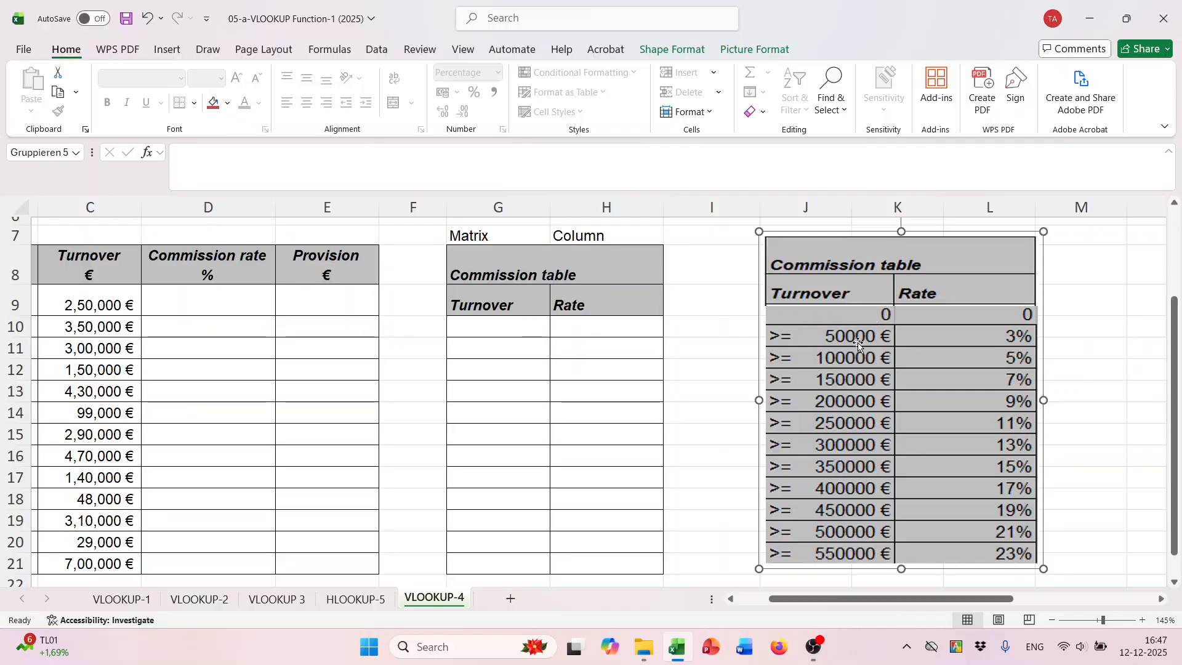
pyautogui.moveTo(837, 313)
pyautogui.mouseDown()
pyautogui.moveTo(844, 338)
pyautogui.moveTo(849, 321)
pyautogui.mouseUp()
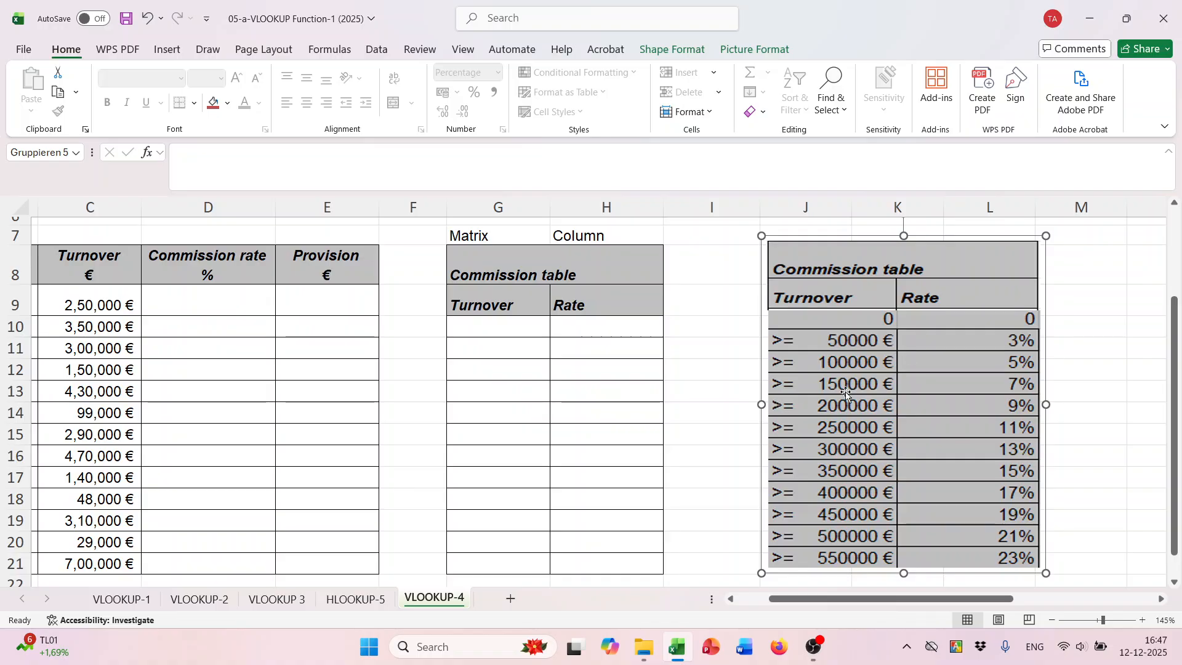
# - Enter turnover limits 0, 50000 and 100000 in G10:G12, and extend the series down to 550000 in G21
pyautogui.click(510, 332)
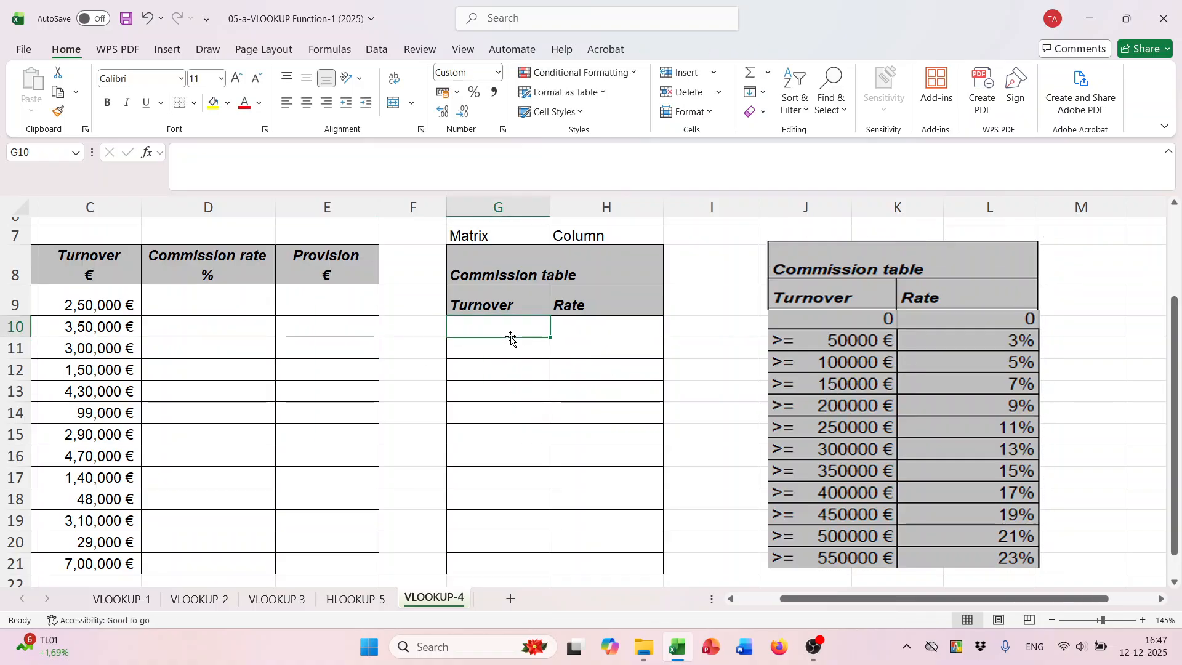
pyautogui.click(653, 333)
pyautogui.click(517, 334)
pyautogui.write('0')
pyautogui.click(485, 349)
pyautogui.write('5')
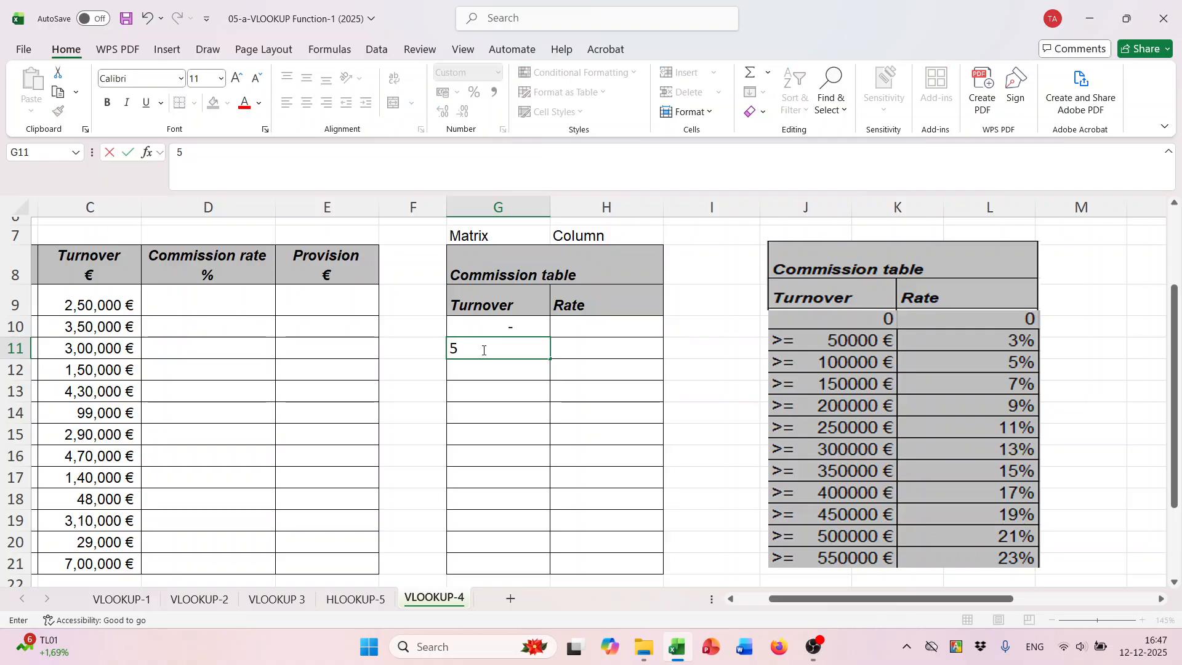
pyautogui.write('0000')
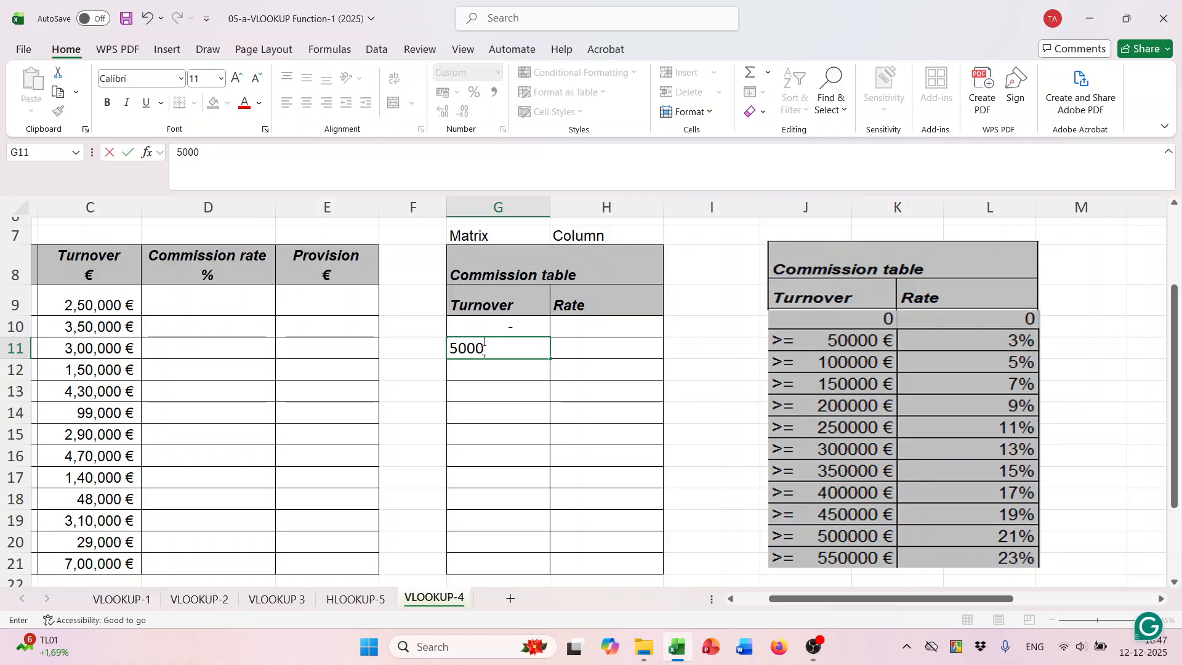
pyautogui.click(478, 372)
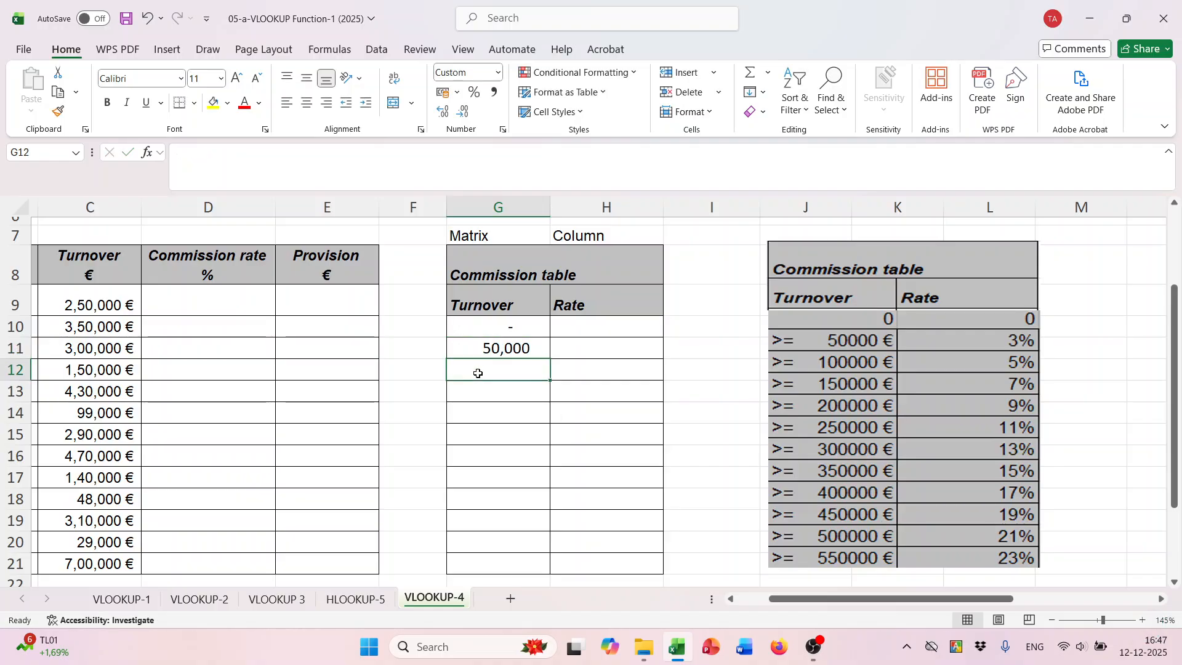
pyautogui.write('100000')
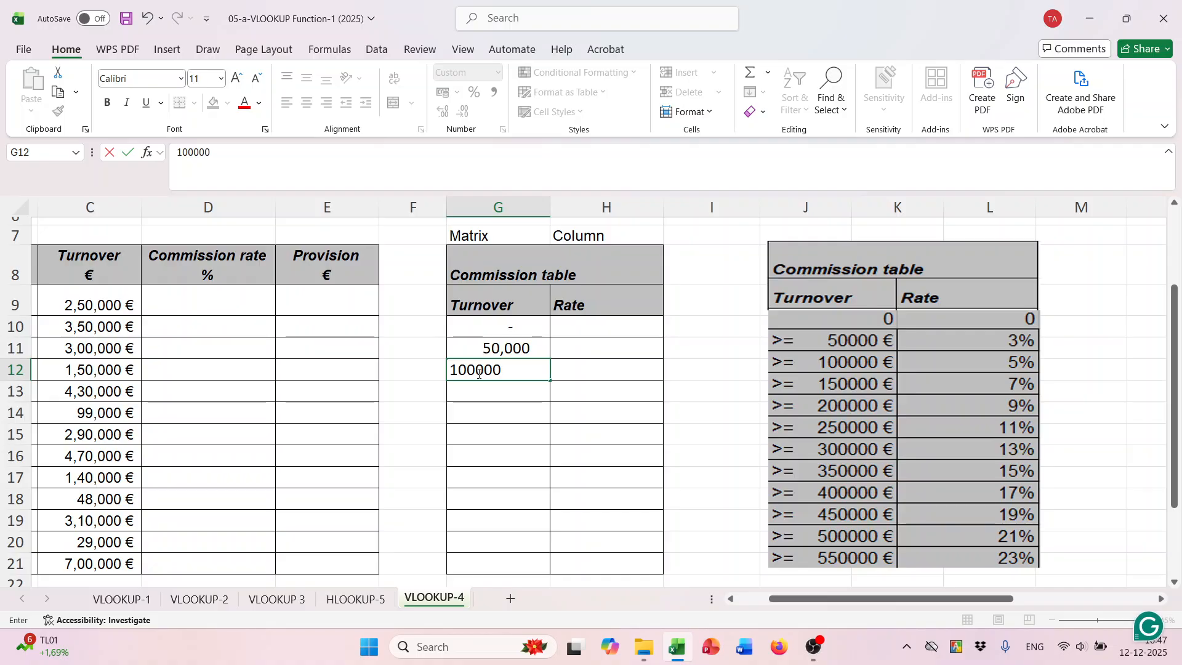
pyautogui.click(502, 395)
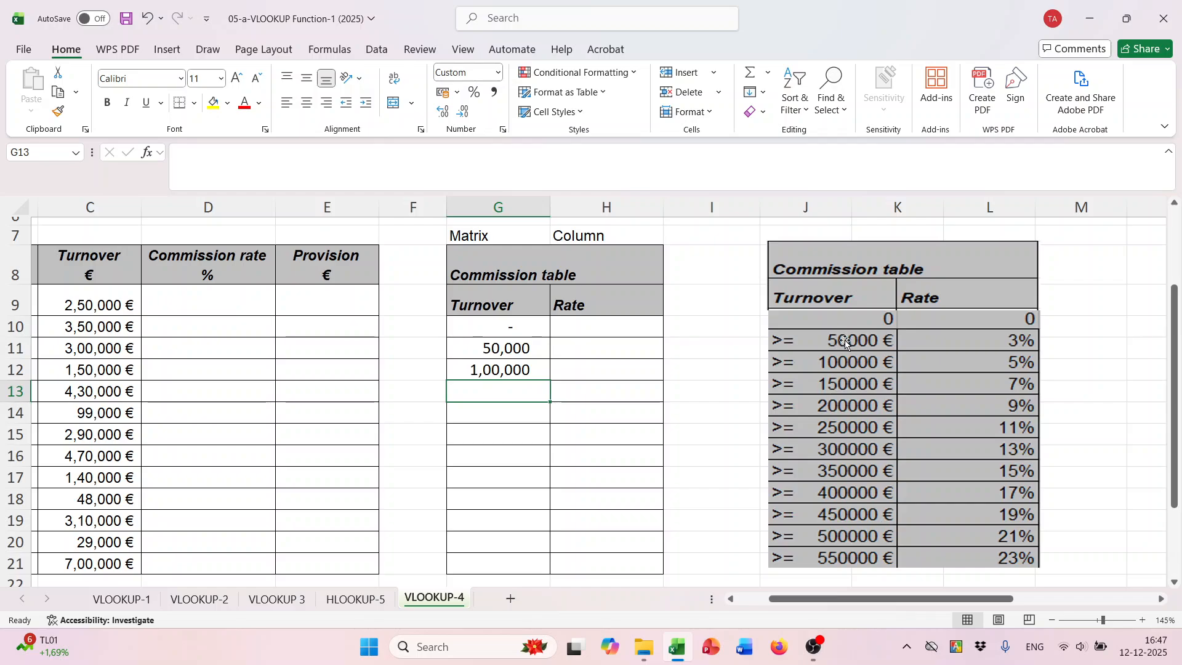
pyautogui.moveTo(496, 345); pyautogui.dragTo(544, 566)
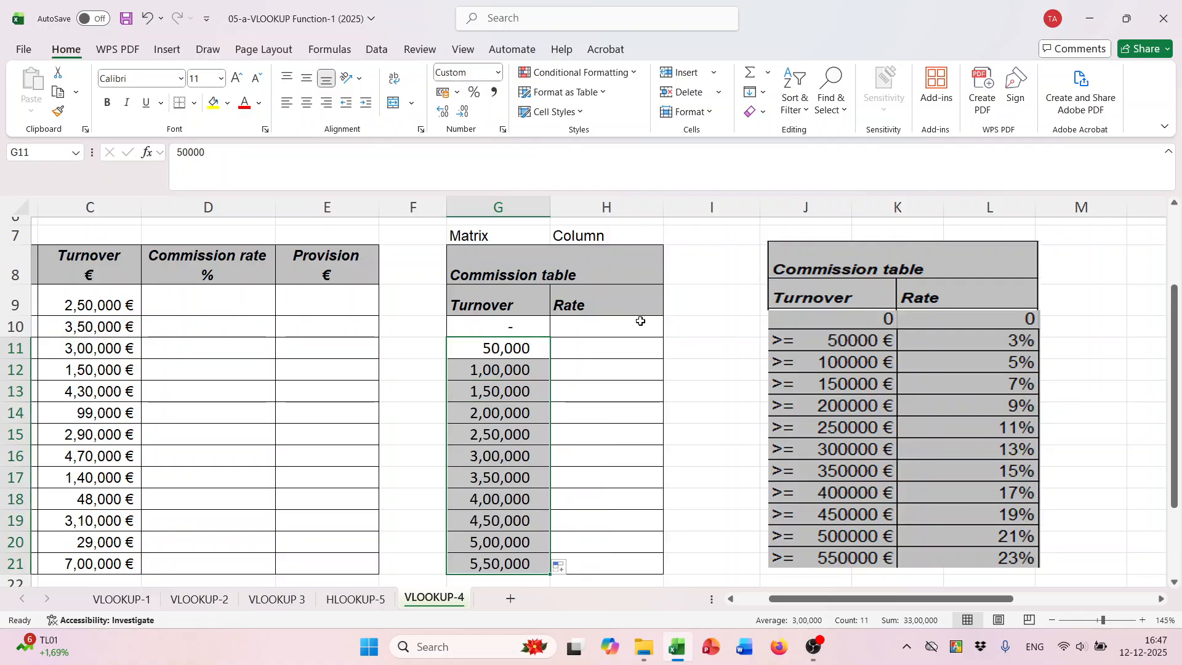
# - Enter commission rates 0%, 3% and 5% in H10:H12, and extend the series down to 23% in H21
pyautogui.click(611, 324)
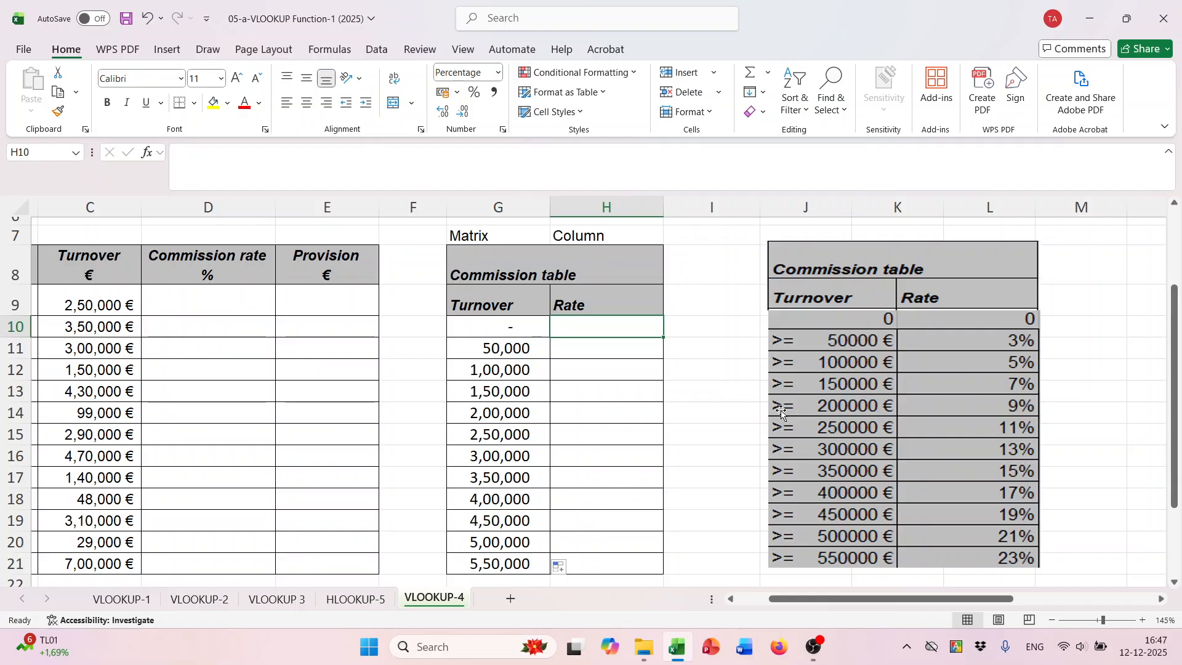
pyautogui.write('0')
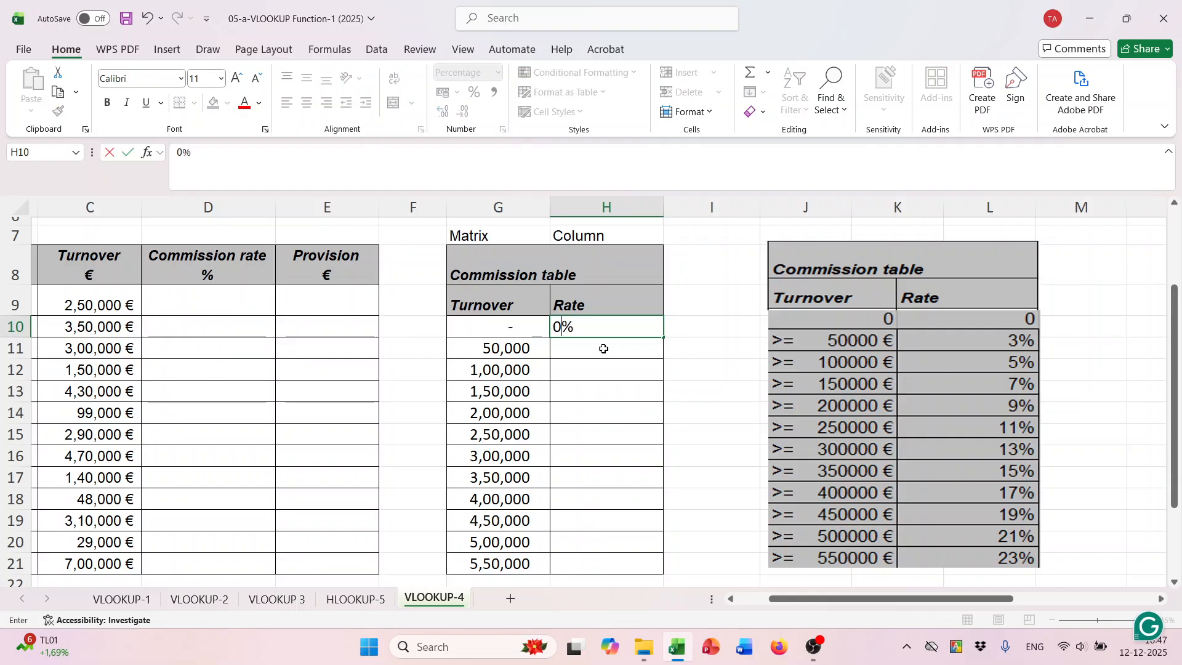
pyautogui.click(603, 349)
pyautogui.write('3')
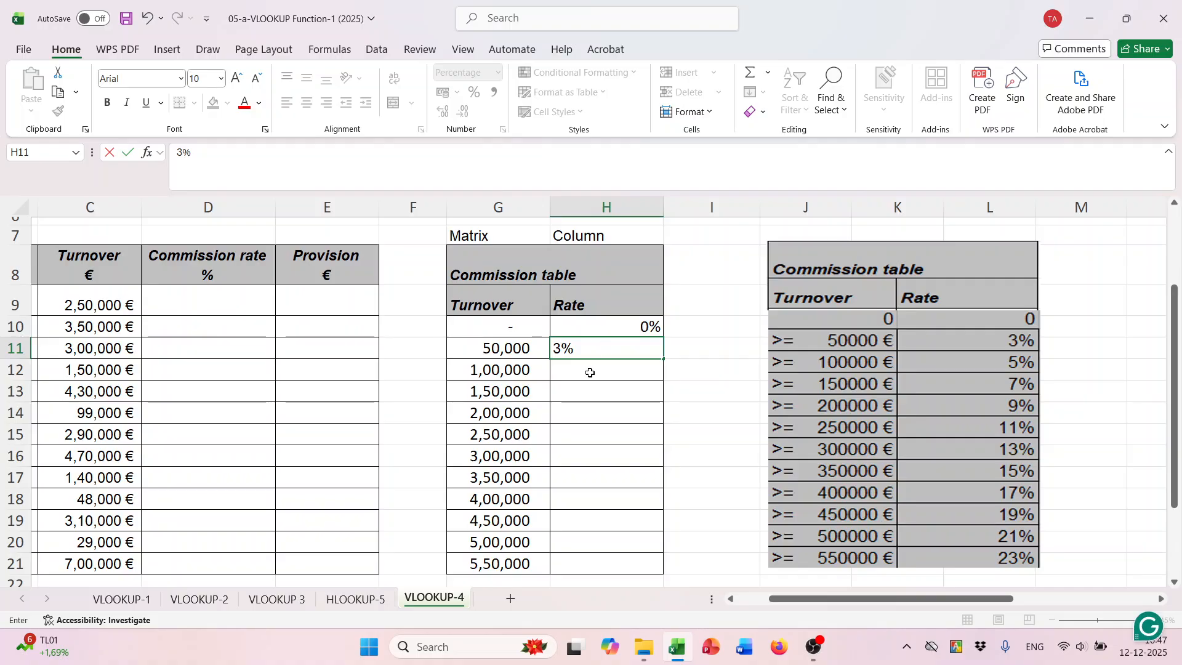
pyautogui.click(589, 372)
pyautogui.write('5')
pyautogui.click(591, 391)
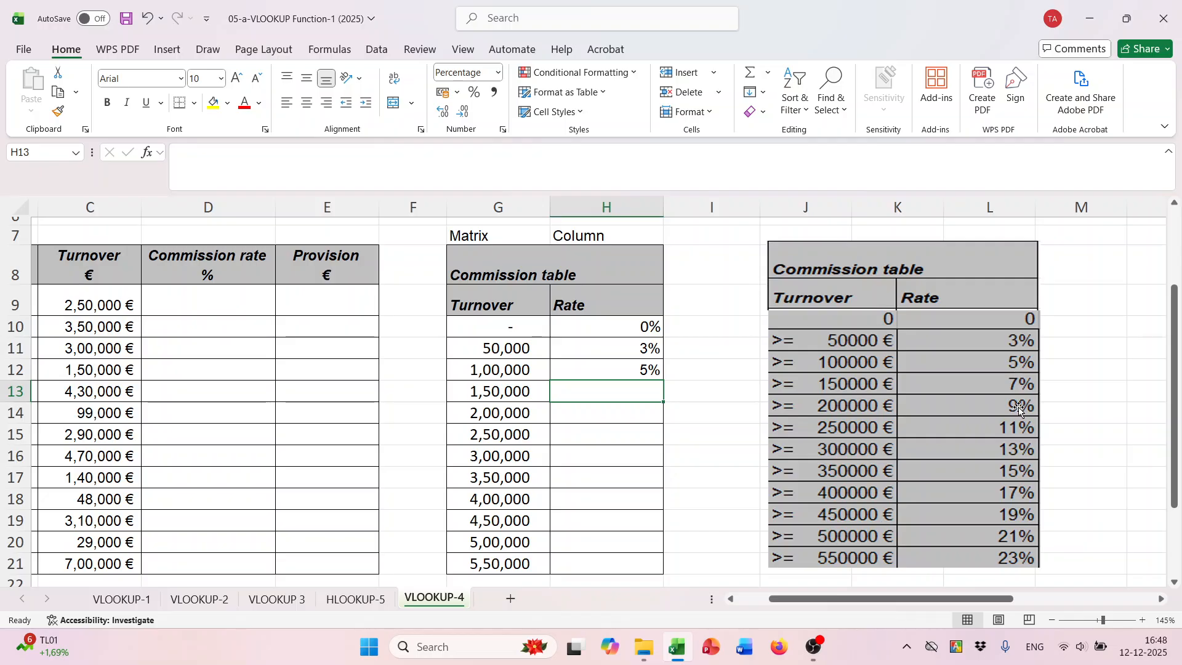
pyautogui.moveTo(629, 351); pyautogui.dragTo(668, 569)
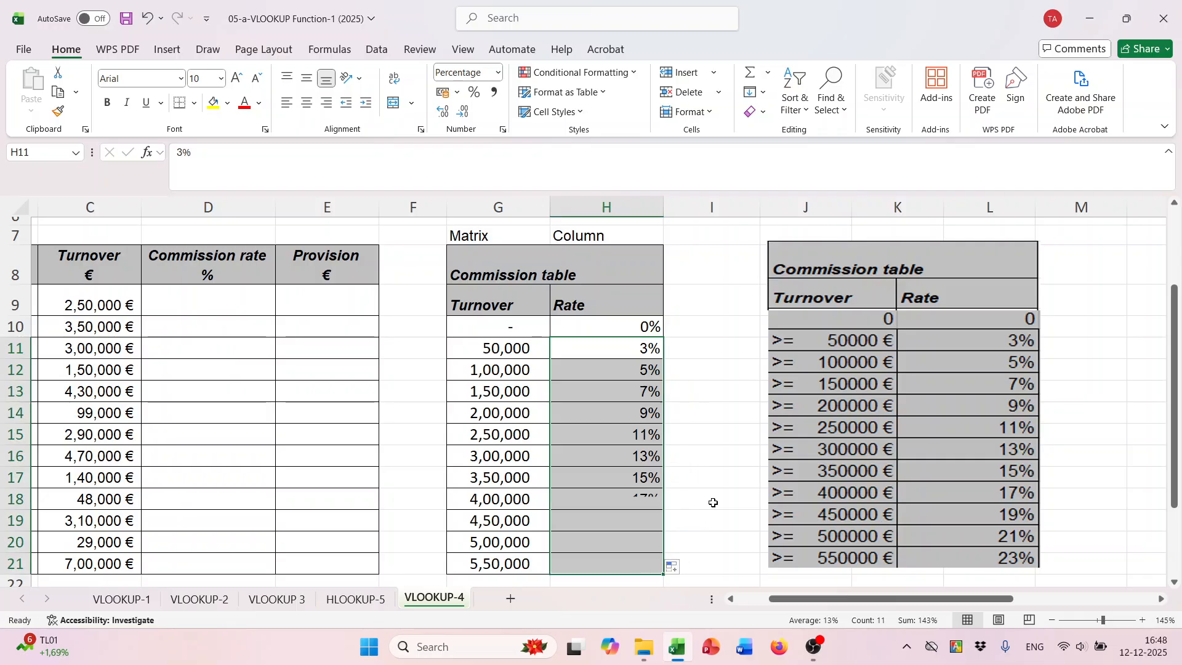
# - Try to extend the commission rates from only 0% and 3% in H10:H11 down to H21, and undo the fill
pyautogui.click(747, 449)
pyautogui.click(648, 326)
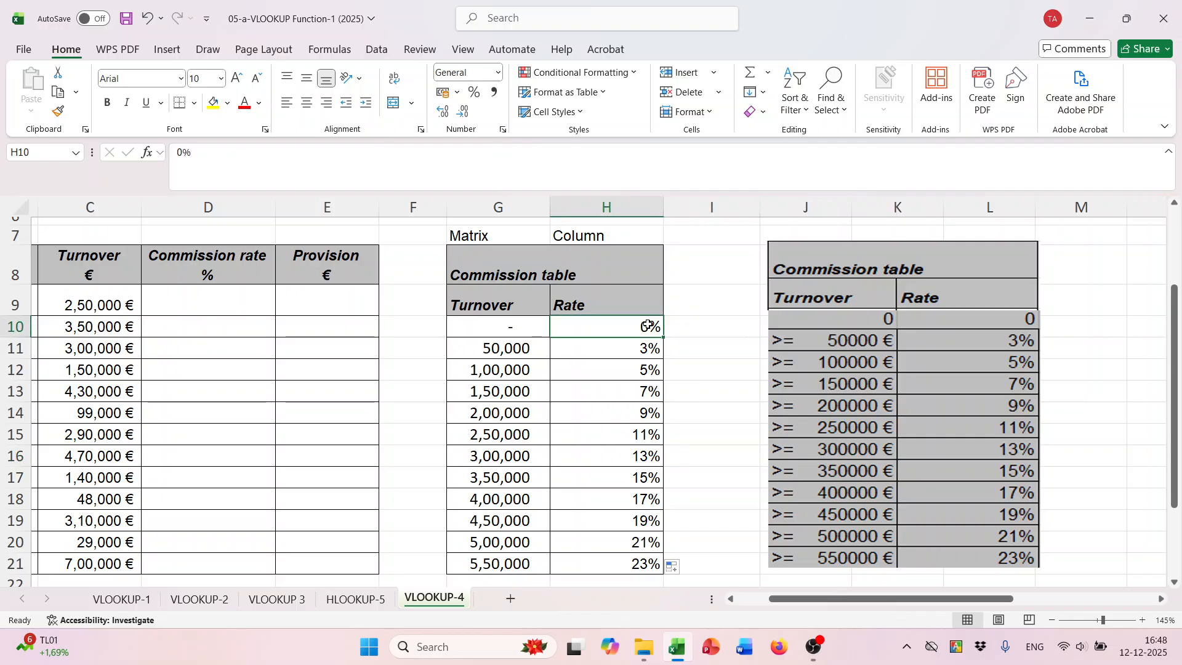
pyautogui.click(646, 349)
pyautogui.moveTo(640, 326); pyautogui.dragTo(644, 349)
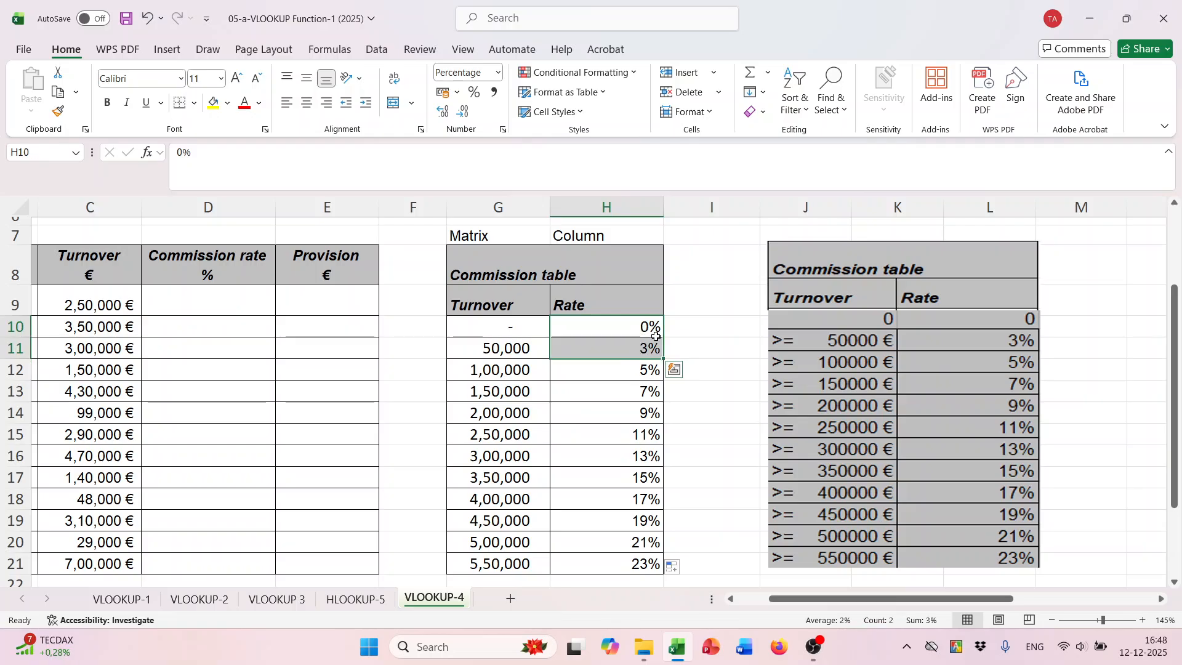
pyautogui.click(665, 364)
pyautogui.moveTo(652, 326); pyautogui.dragTo(673, 567)
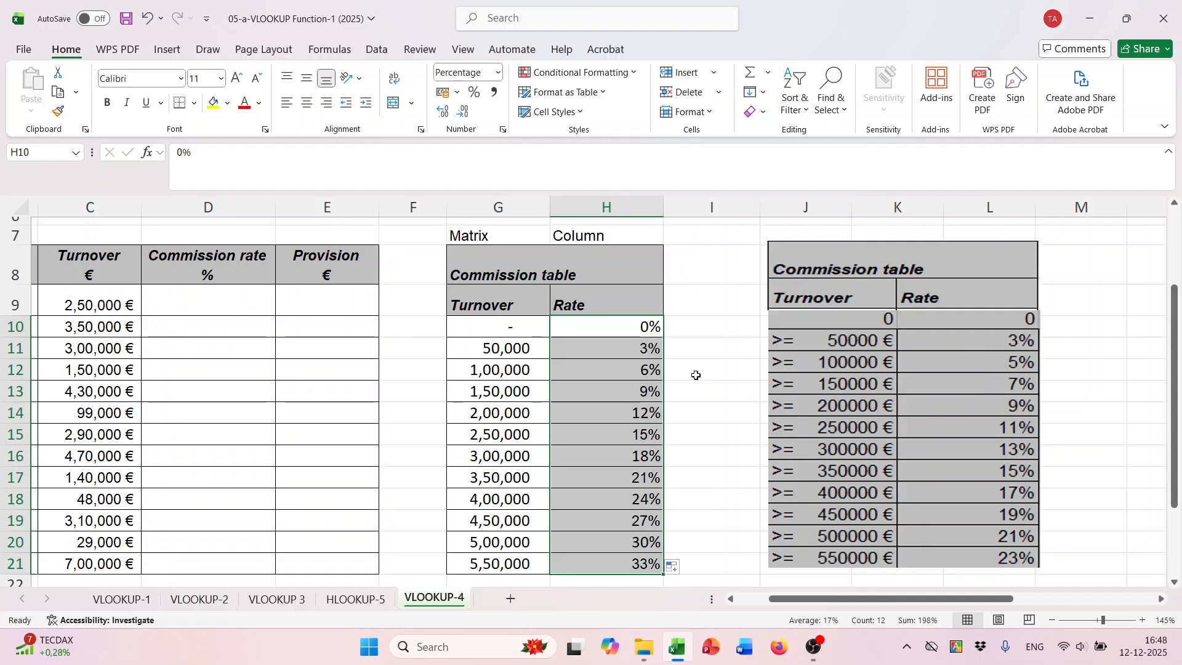
pyautogui.hotkey('ctrl', 'z')
pyautogui.click(636, 411)
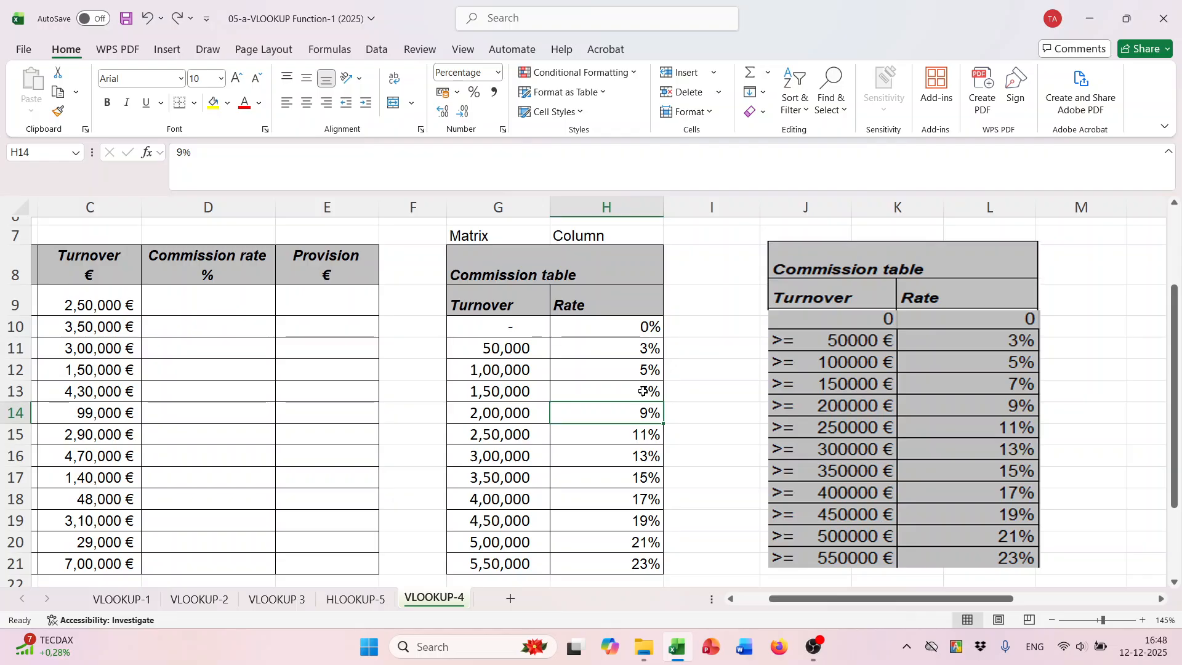
# - Enter =VLOOKUP(C9,$G$9:$H$21,2,TRUE) in D9 to look up the first commission rate by approximate match
pyautogui.moveTo(807, 606); pyautogui.dragTo(776, 607)
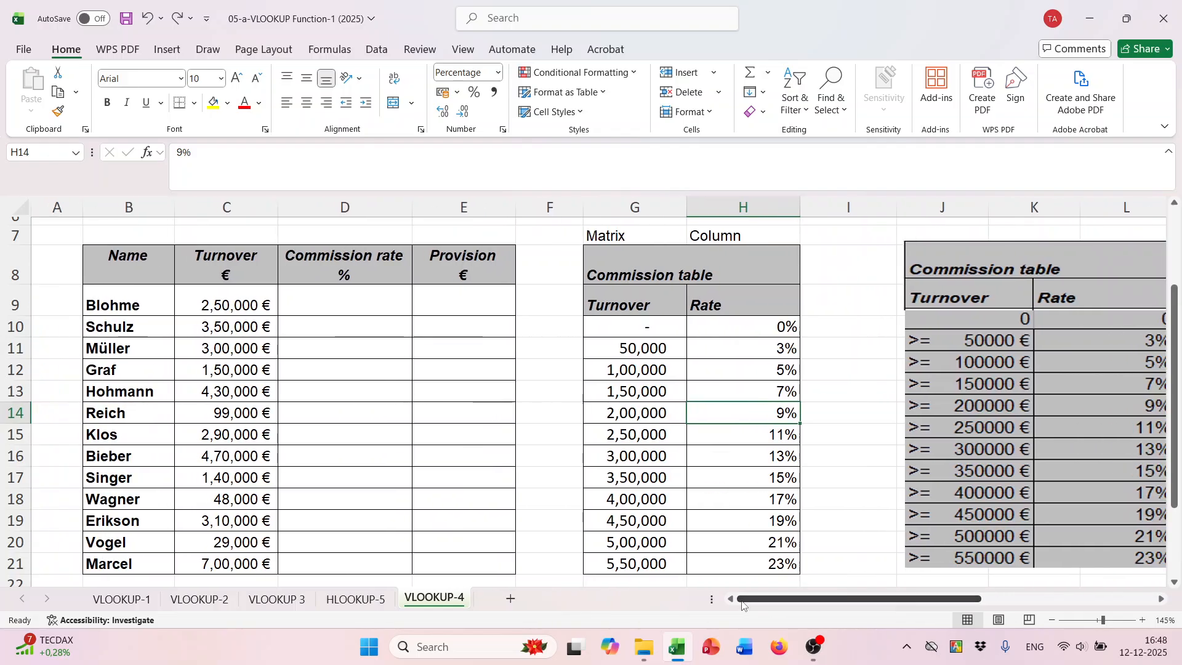
pyautogui.click(320, 314)
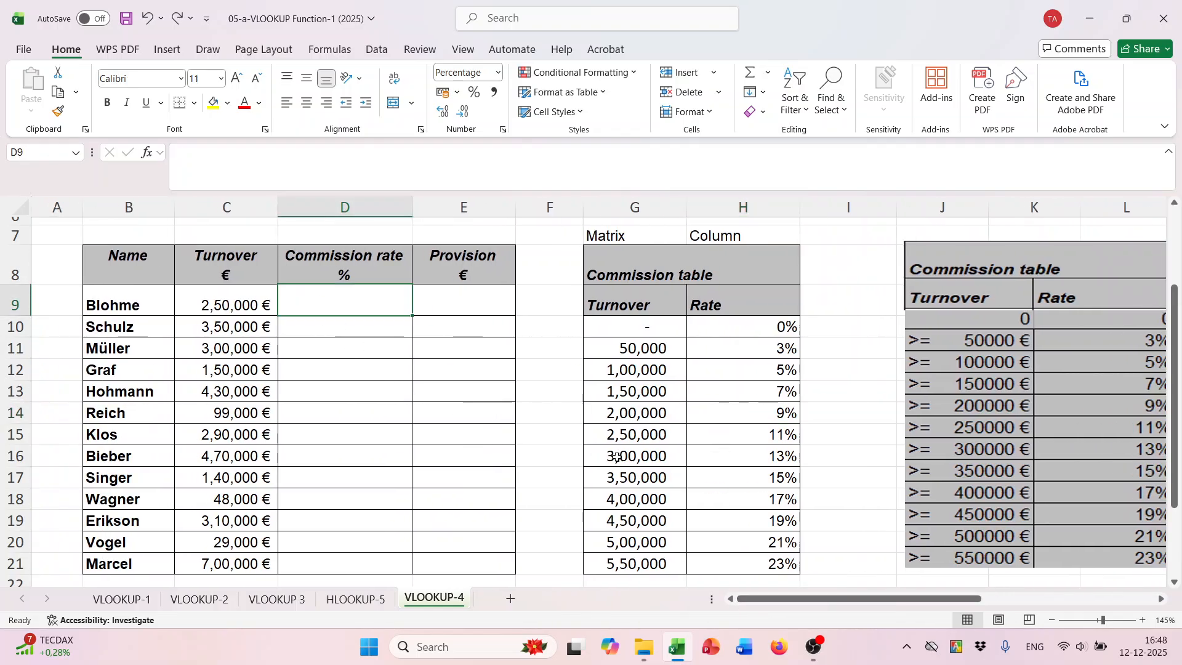
pyautogui.write('=vl')
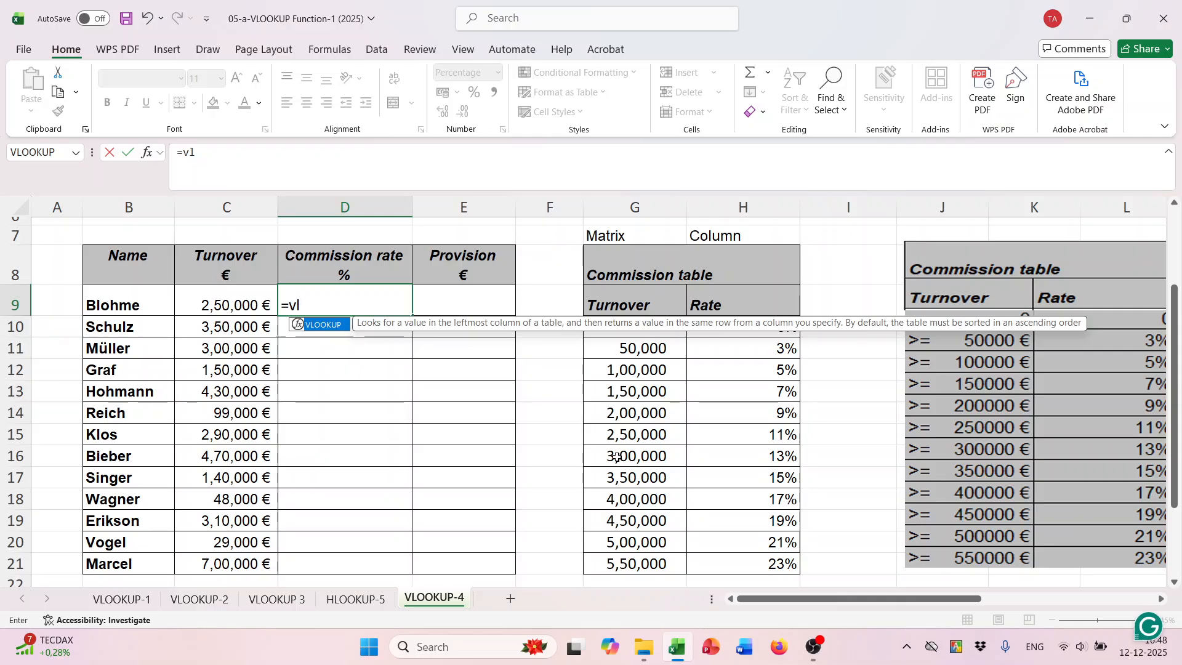
pyautogui.press('Tab')
pyautogui.click(246, 308)
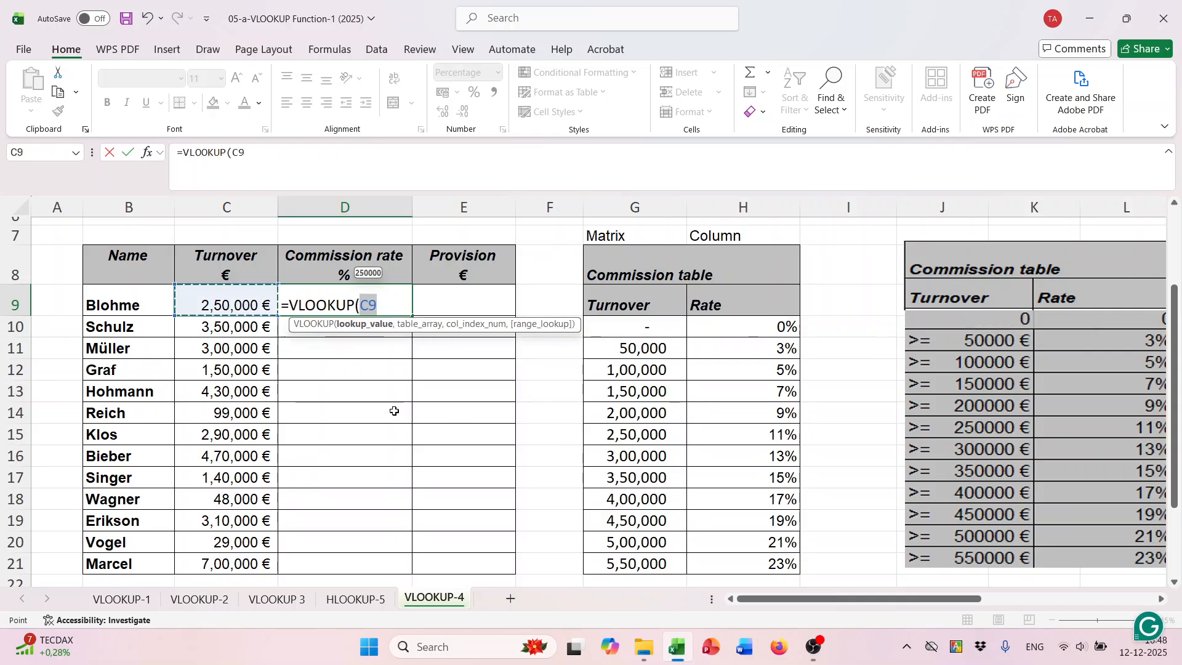
pyautogui.write(',')
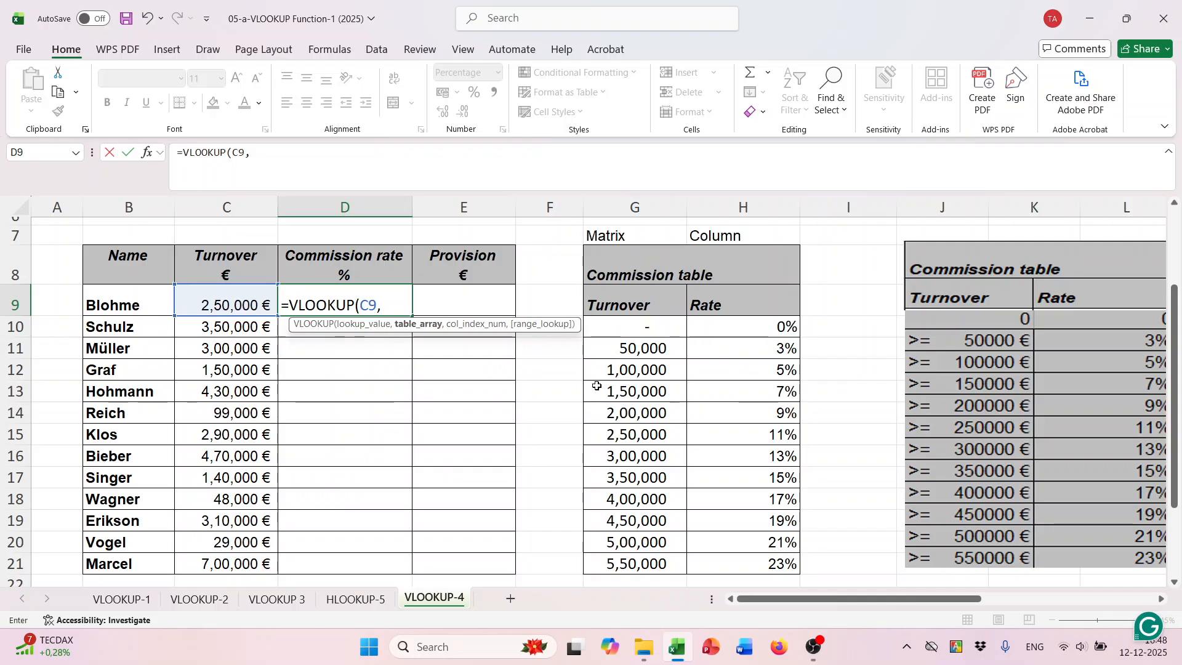
pyautogui.moveTo(626, 302); pyautogui.dragTo(769, 563)
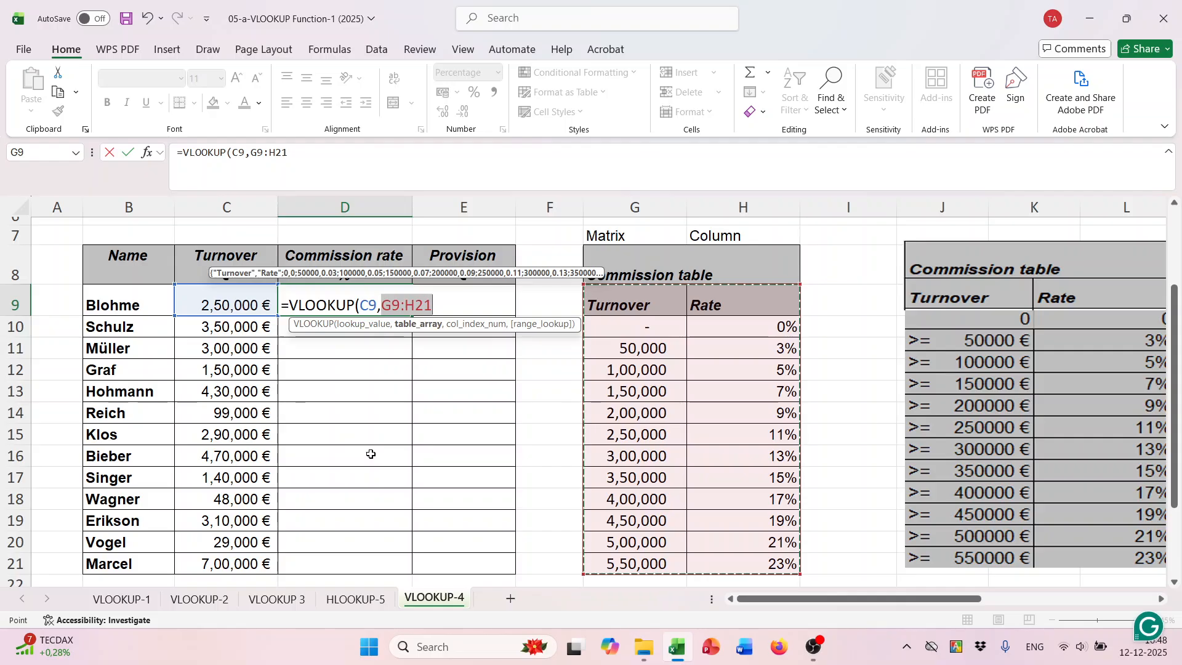
pyautogui.press('F4')
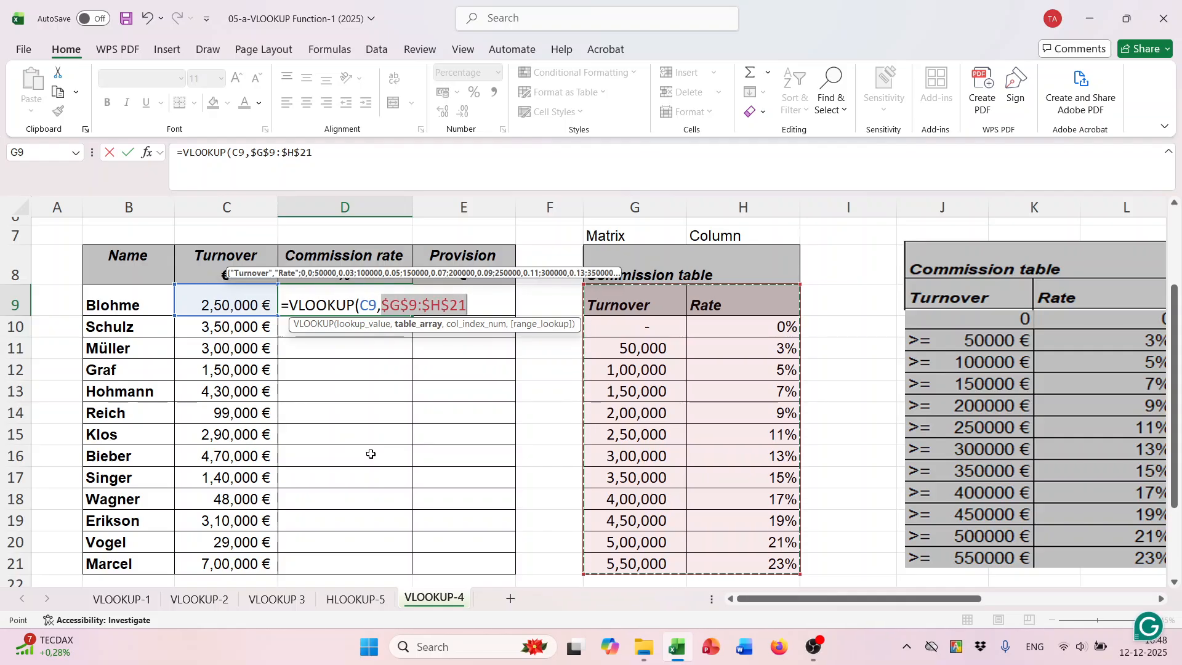
pyautogui.write(',')
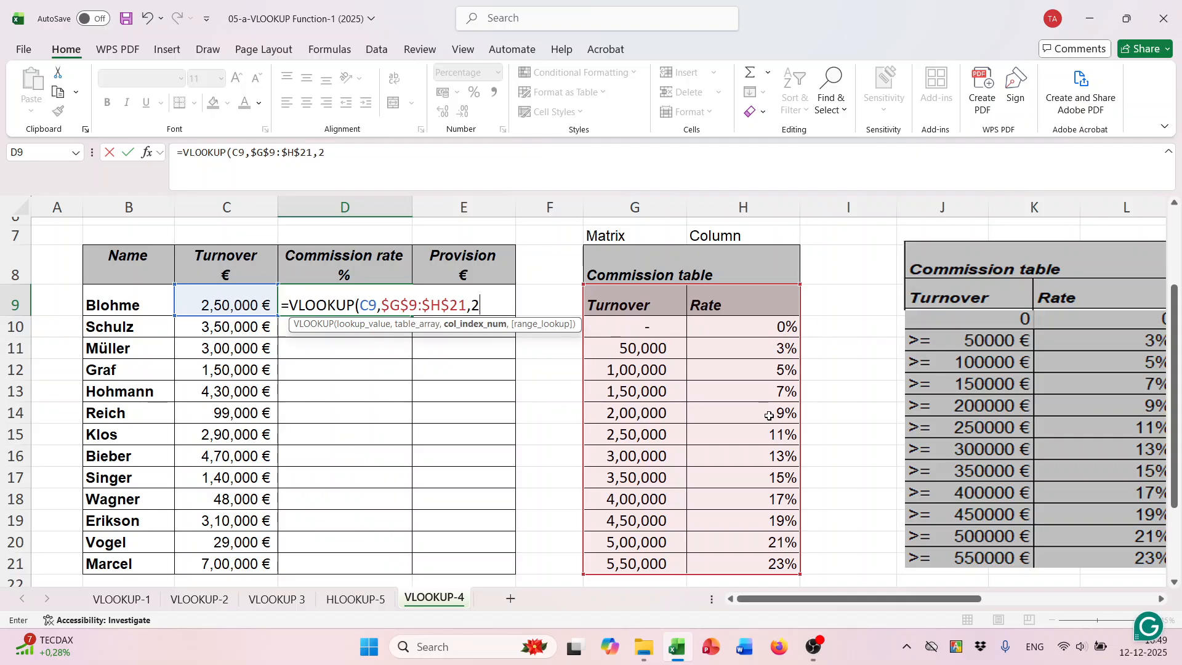
pyautogui.write('2,')
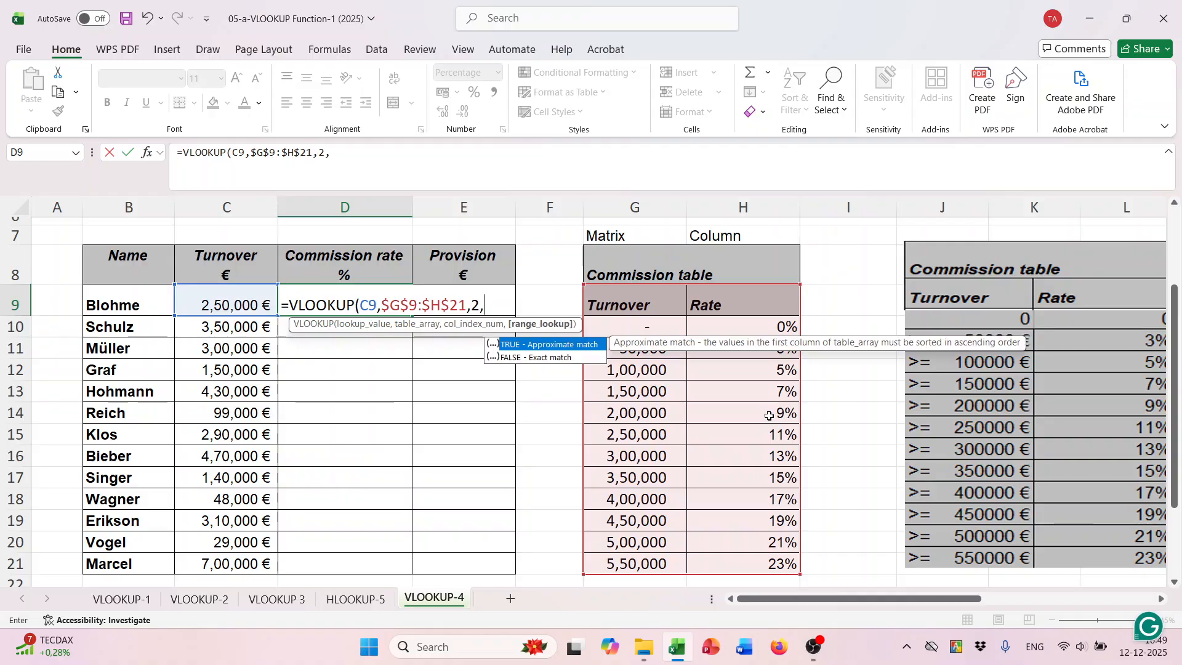
pyautogui.press('Tab')
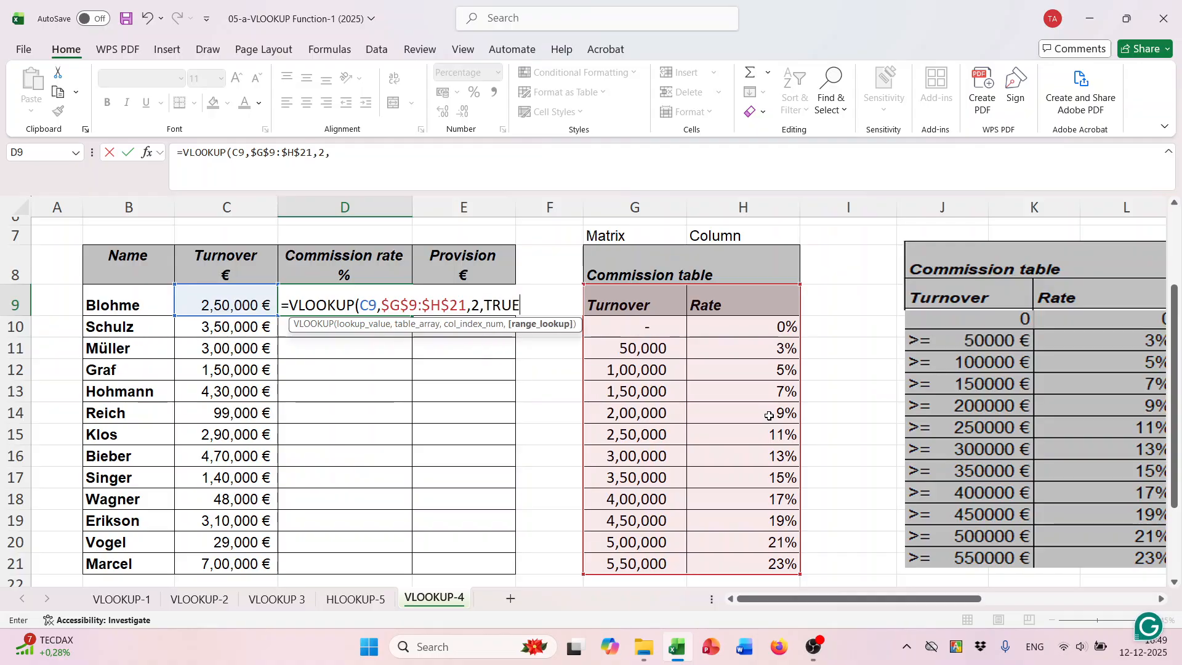
pyautogui.write(')')
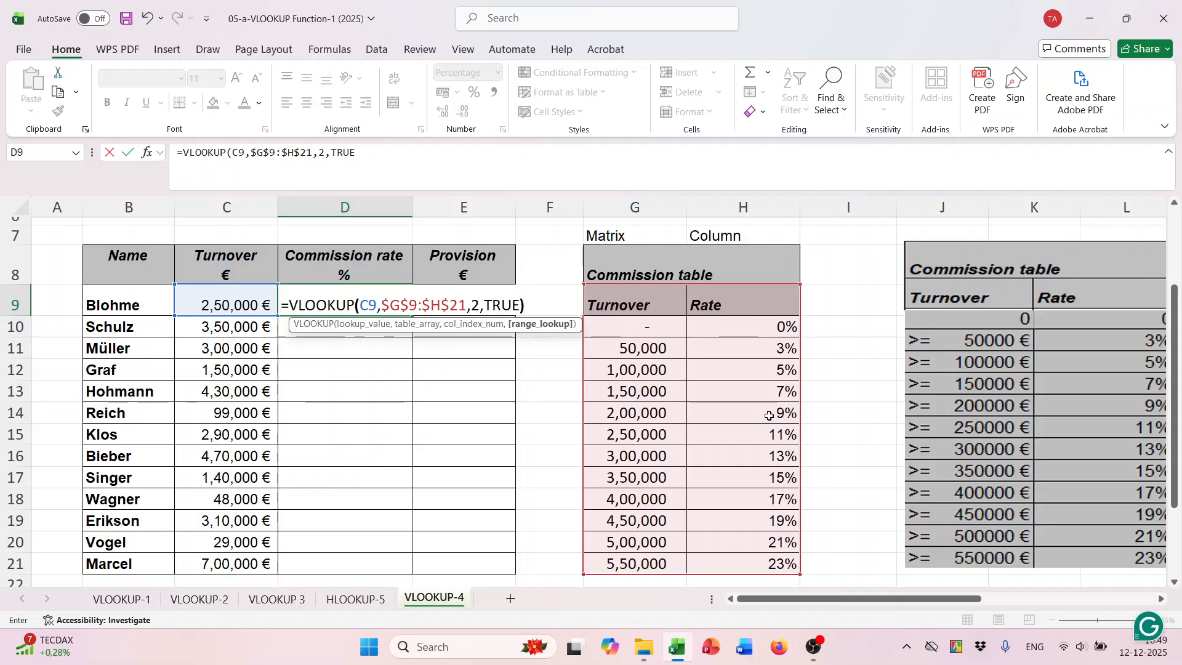
pyautogui.press('Return')
# - Copy the commission rate formula from D9 down to D21
pyautogui.click(346, 299)
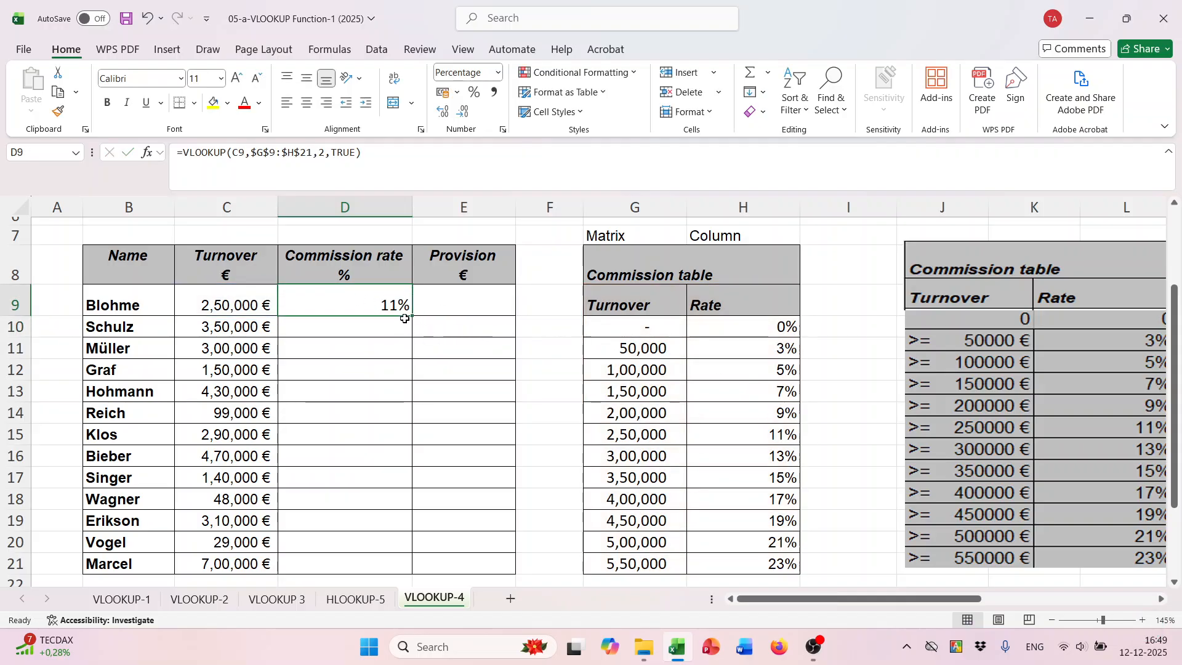
pyautogui.moveTo(409, 318); pyautogui.dragTo(419, 562)
pyautogui.scroll(-2, 453, 388)
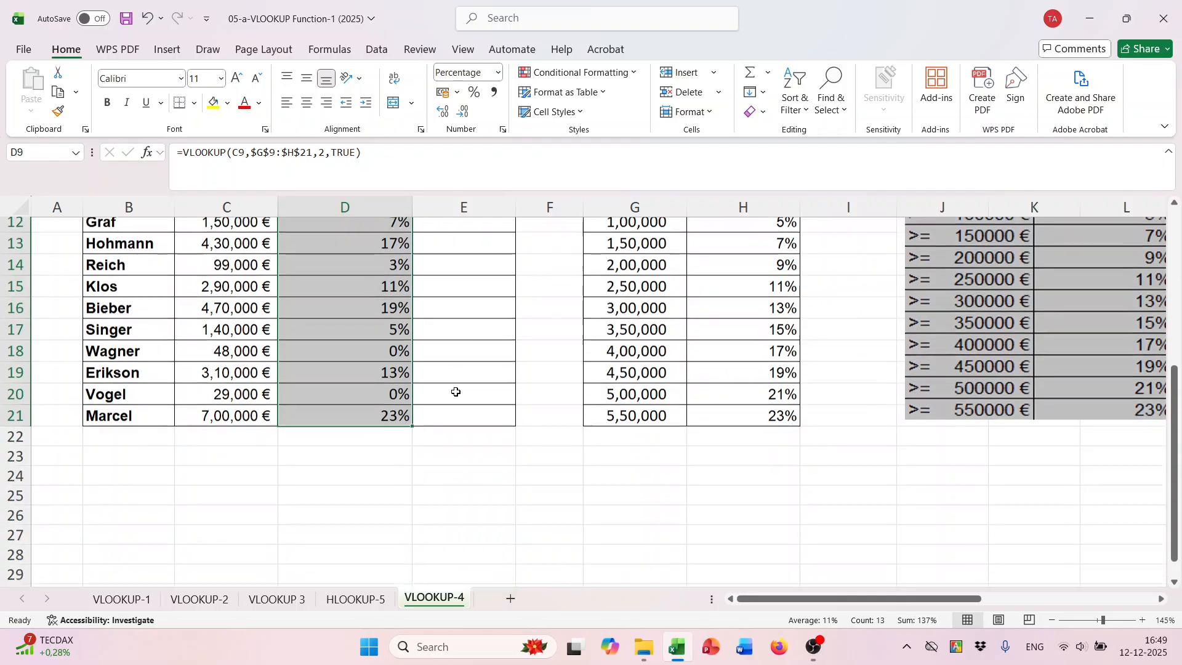
pyautogui.scroll(3, 454, 389)
# - Enter =C9*D9 in E9 to calculate the first provision from turnover and commission rate
pyautogui.click(454, 361)
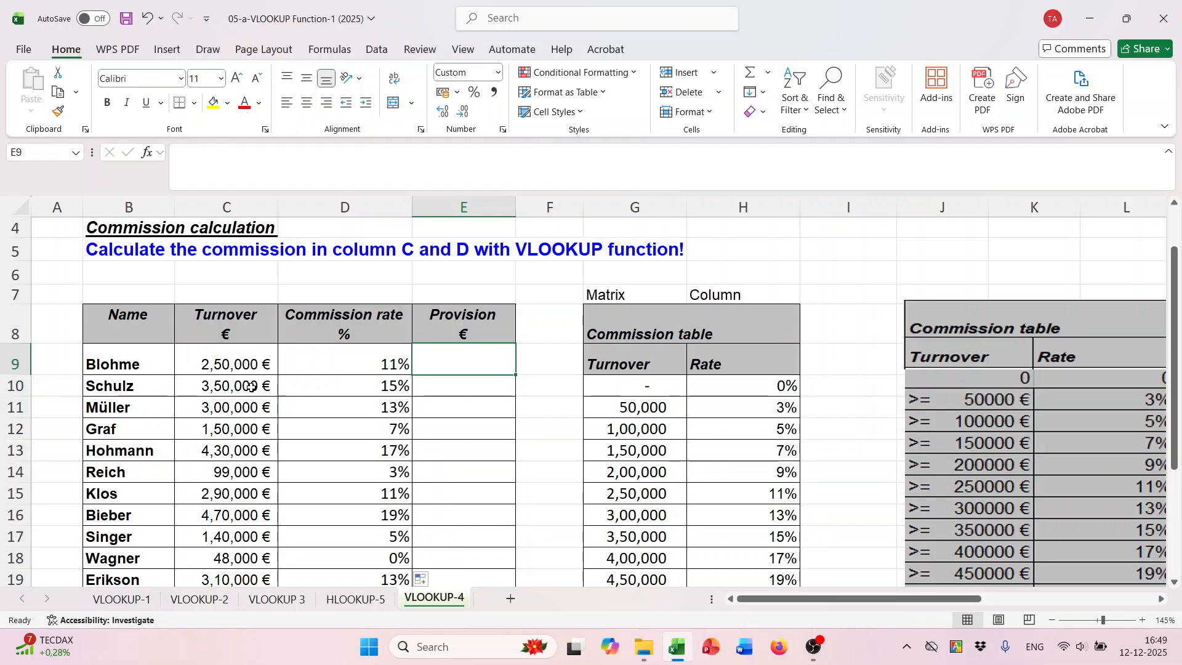
pyautogui.write('=')
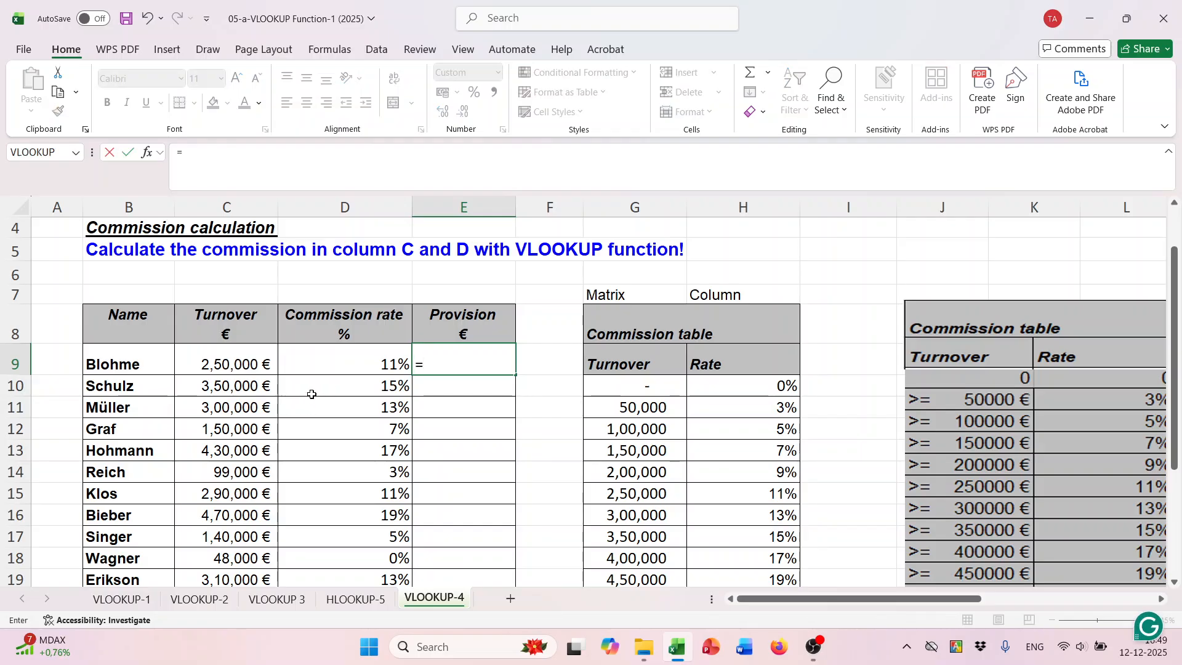
pyautogui.click(230, 368)
pyautogui.write('*')
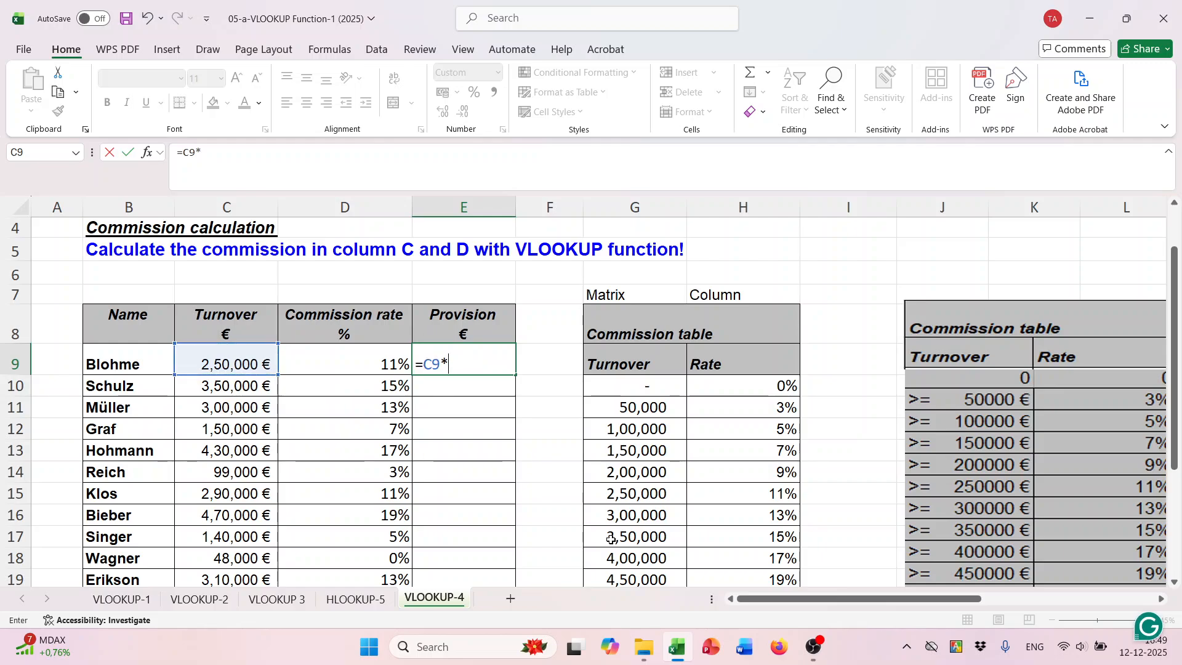
pyautogui.click(366, 364)
pyautogui.press('Return')
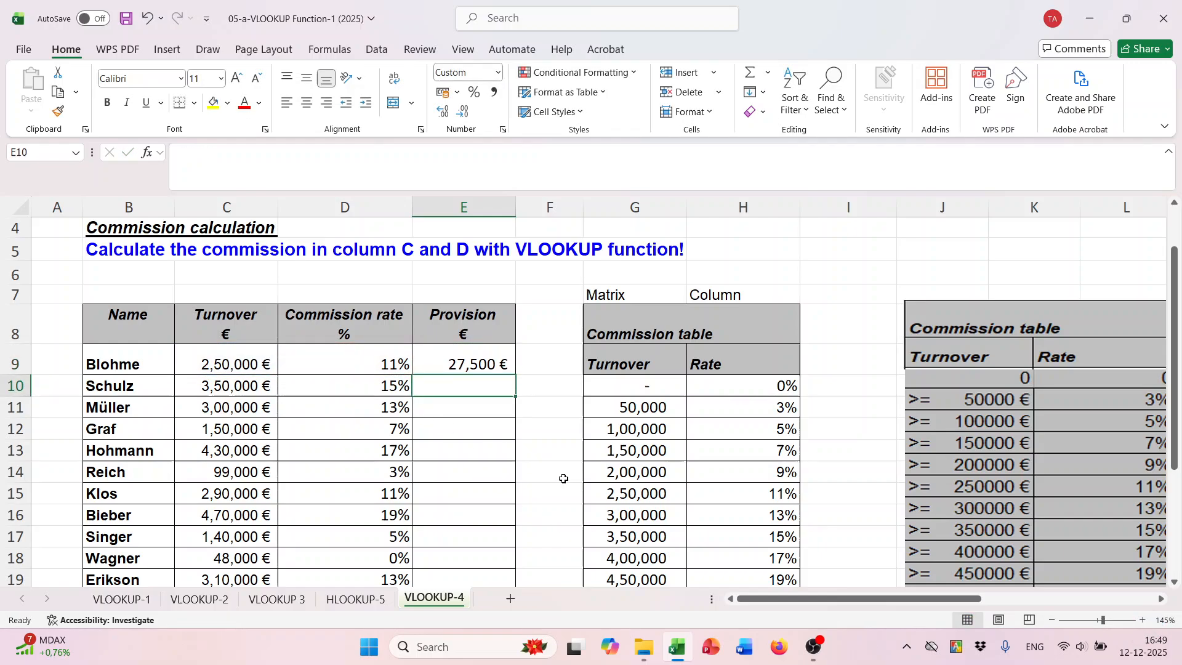
# - Copy the provision formula from E9 down to E21 and save the workbook
pyautogui.click(487, 370)
pyautogui.doubleClick(515, 374)
pyautogui.scroll(-3, 574, 460)
pyautogui.scroll(4, 574, 460)
pyautogui.scroll(-2, 572, 458)
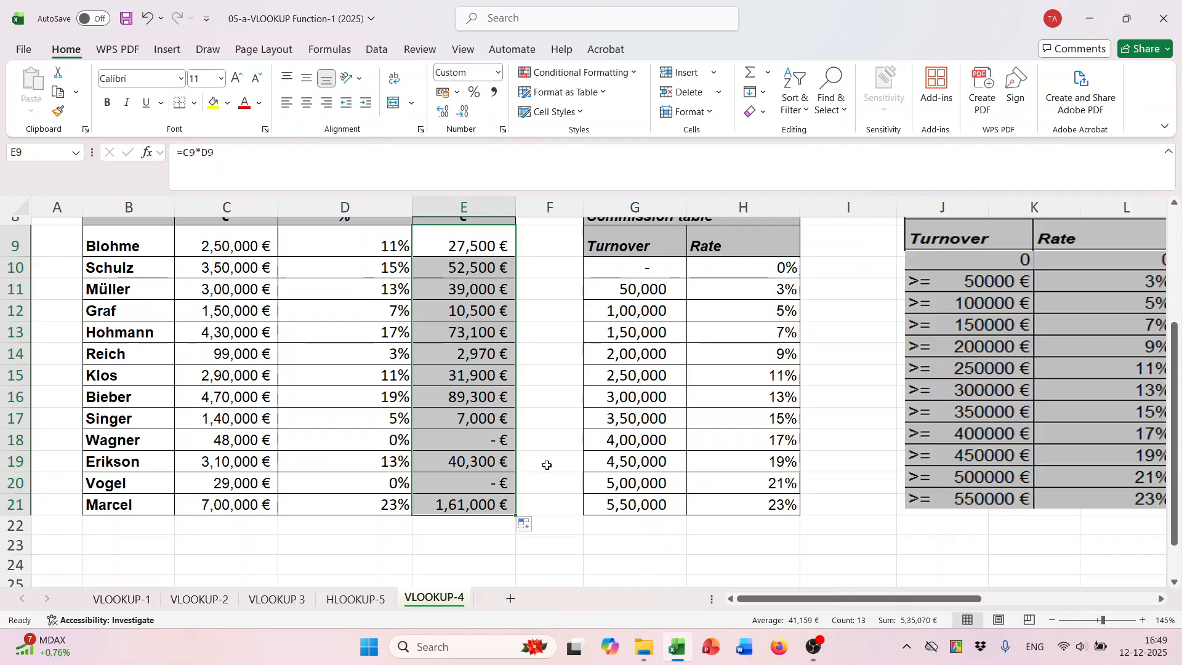
pyautogui.hotkey('ctrl', 's')
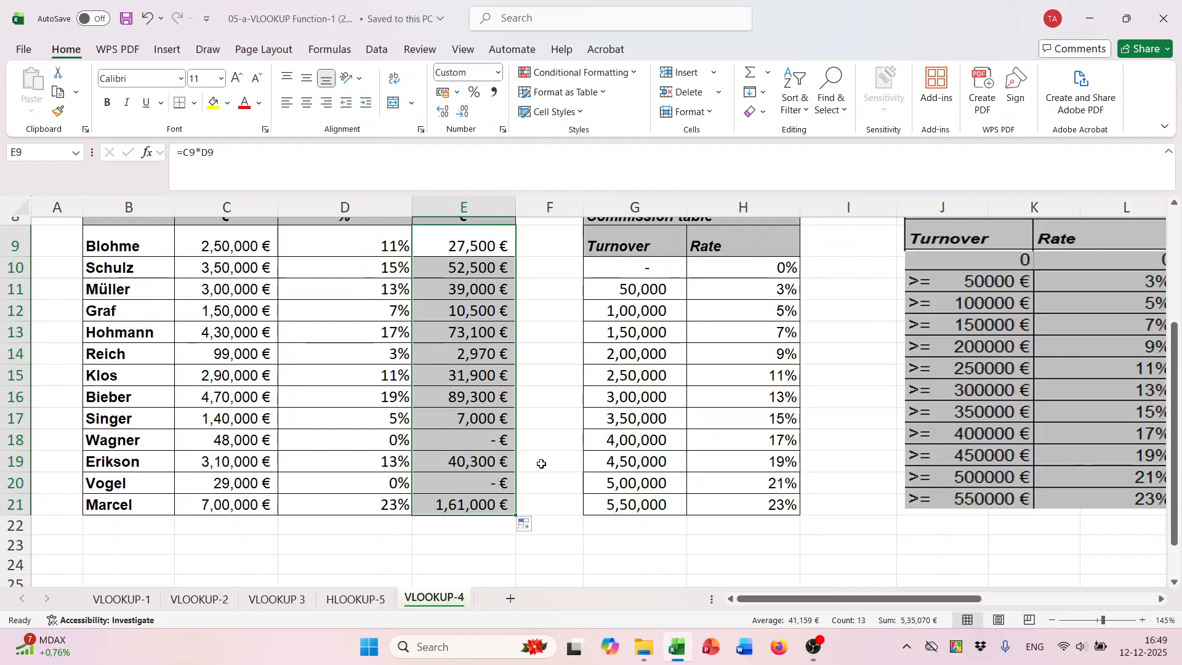